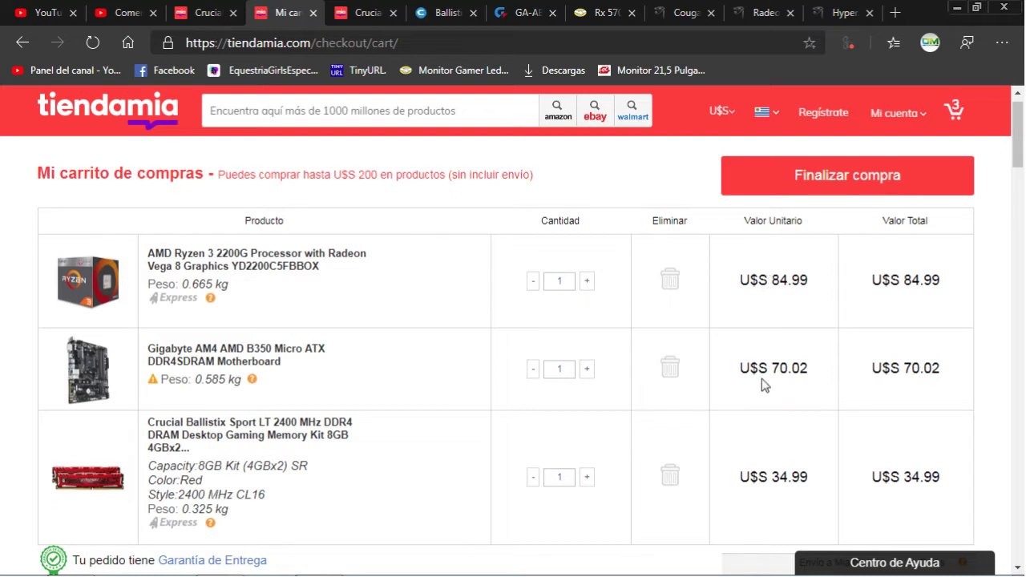
# Open the OneDrive Archivos page in a new browser tab.
pyautogui.scroll(-1, 735, 434)
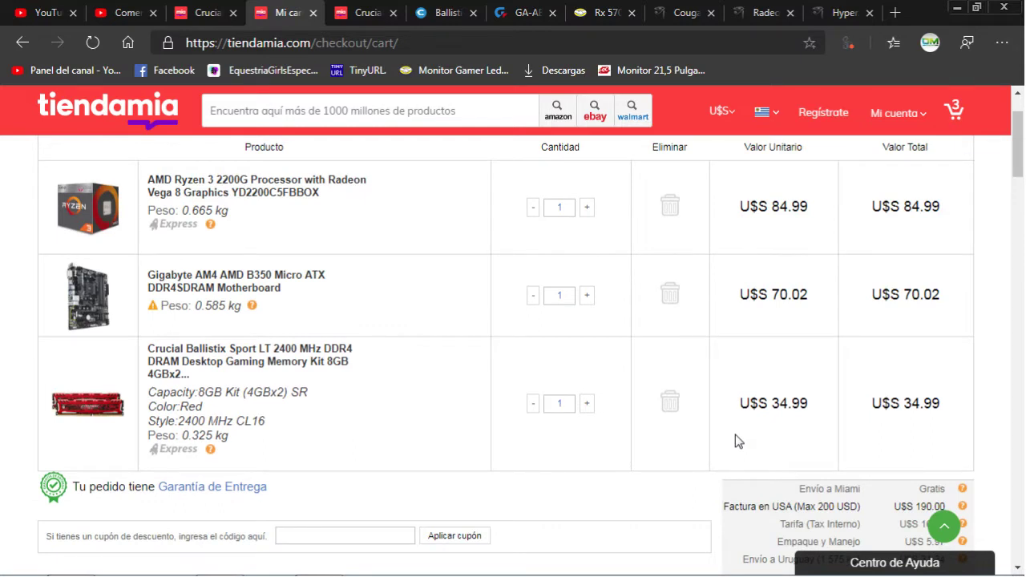
pyautogui.click(895, 13)
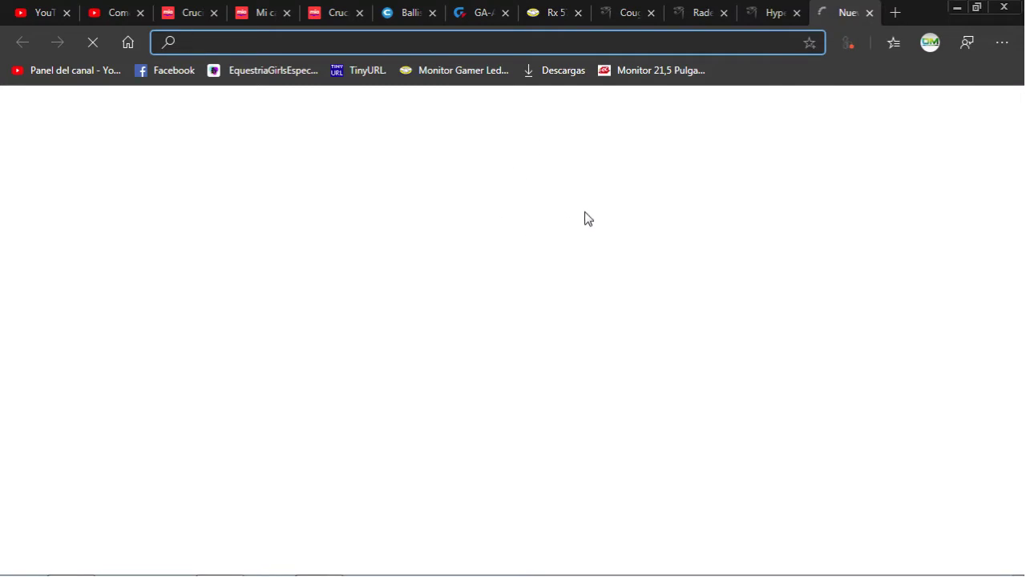
pyautogui.write('one')
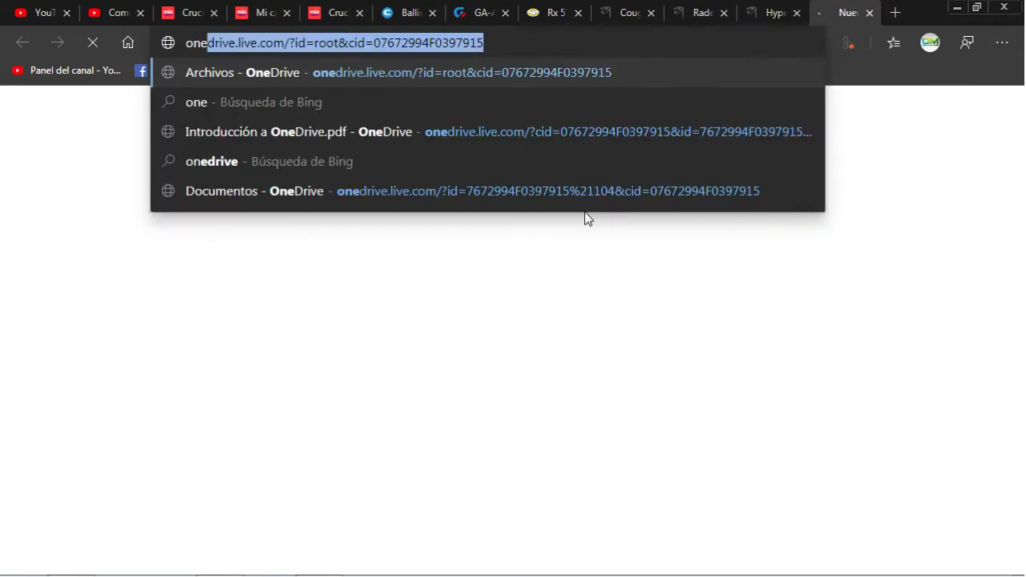
pyautogui.click(464, 77)
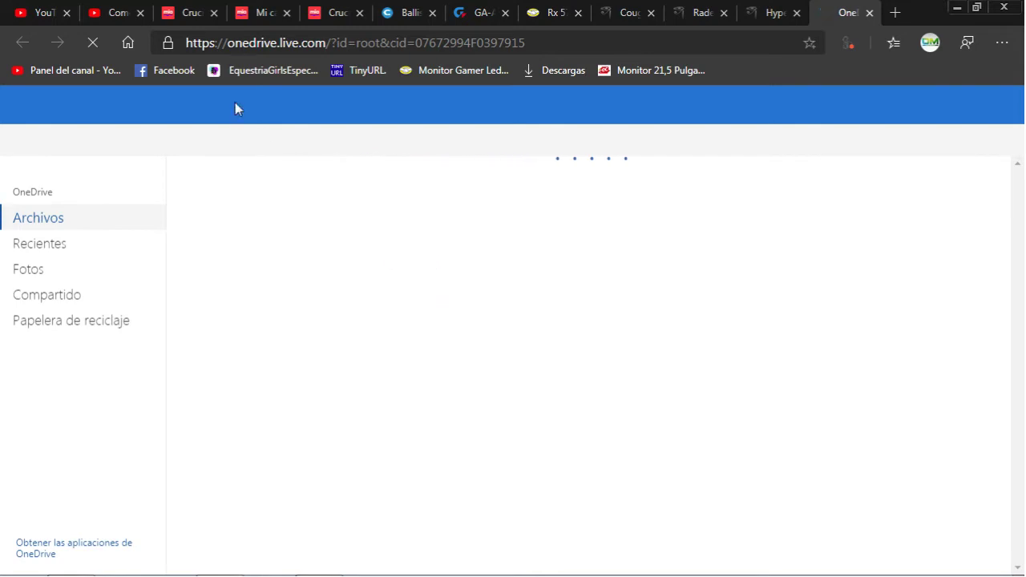
pyautogui.click(132, 14)
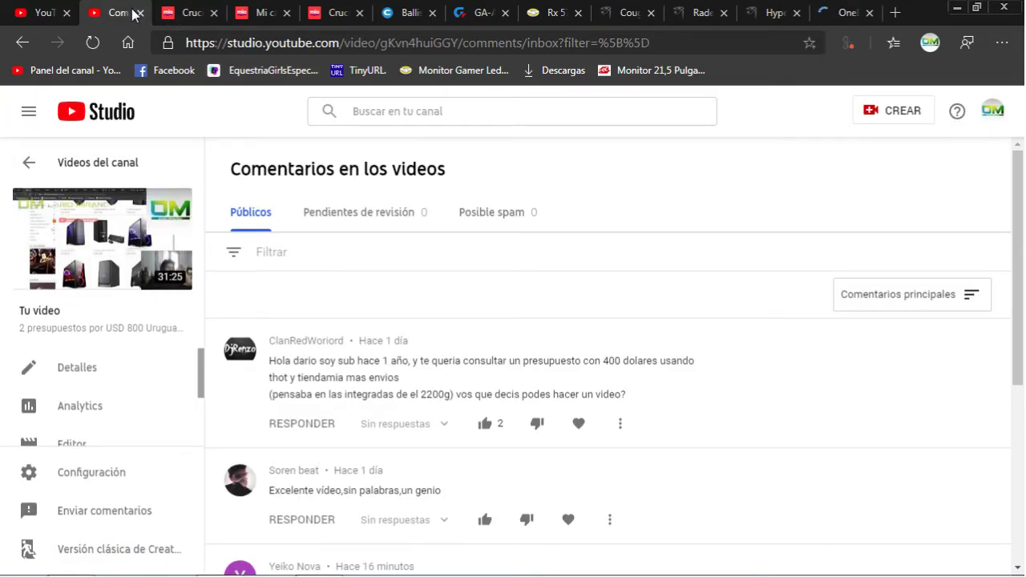
pyautogui.click(187, 13)
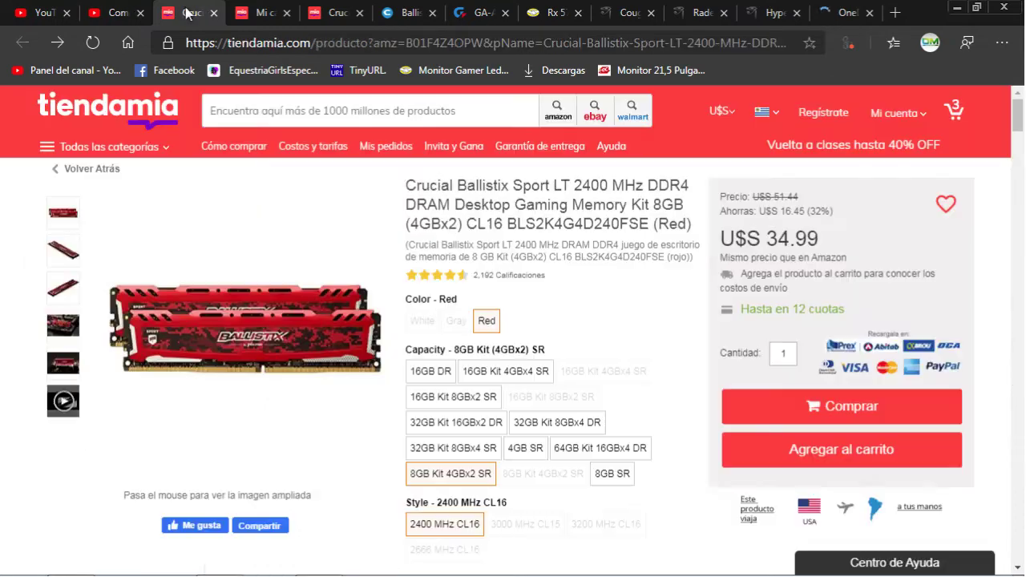
pyautogui.click(843, 15)
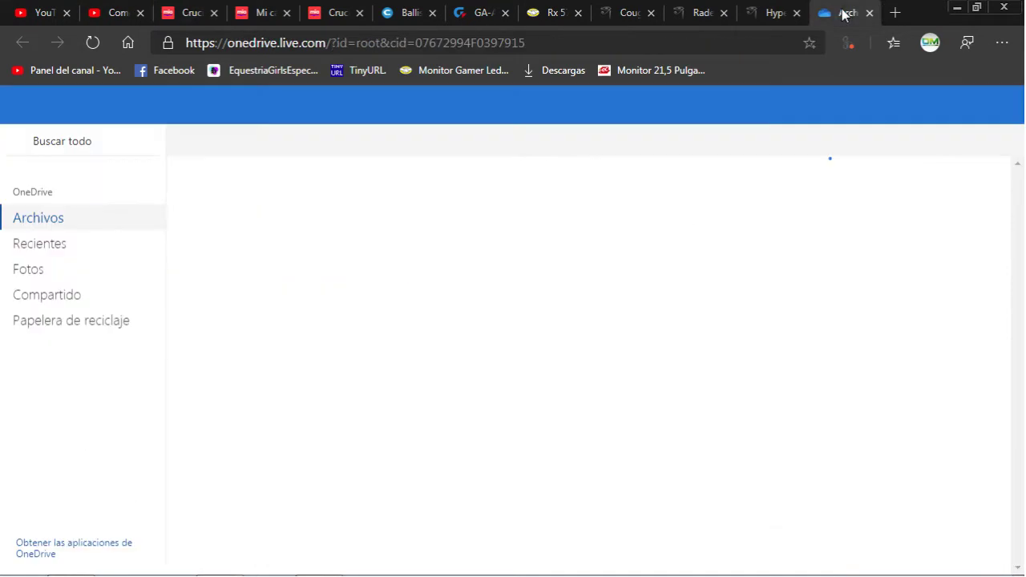
# Open the Presupuesto 2020 U$D 800 workbook from the Documentos folder and bring it into view.
pyautogui.click(383, 303)
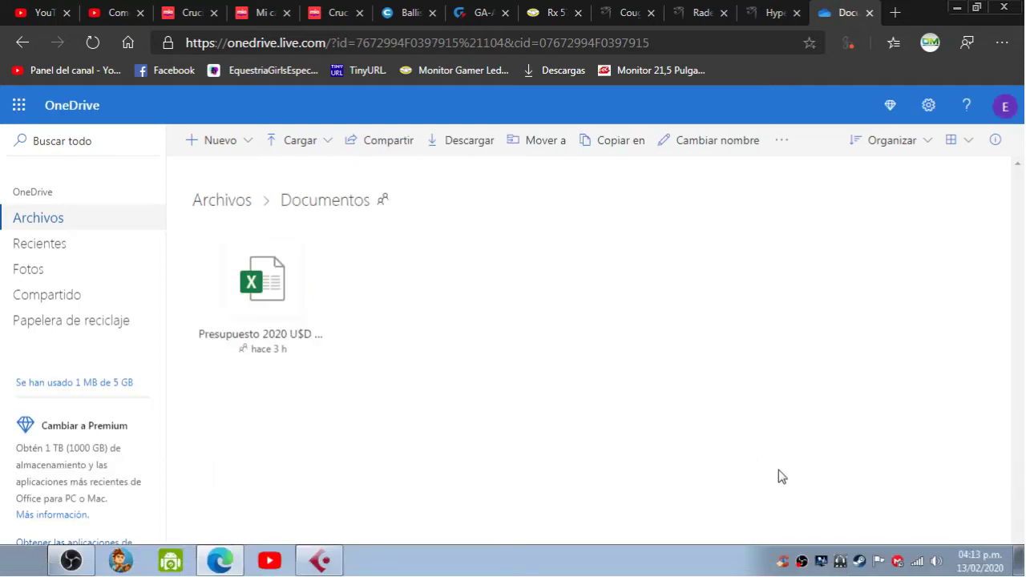
pyautogui.click(267, 305)
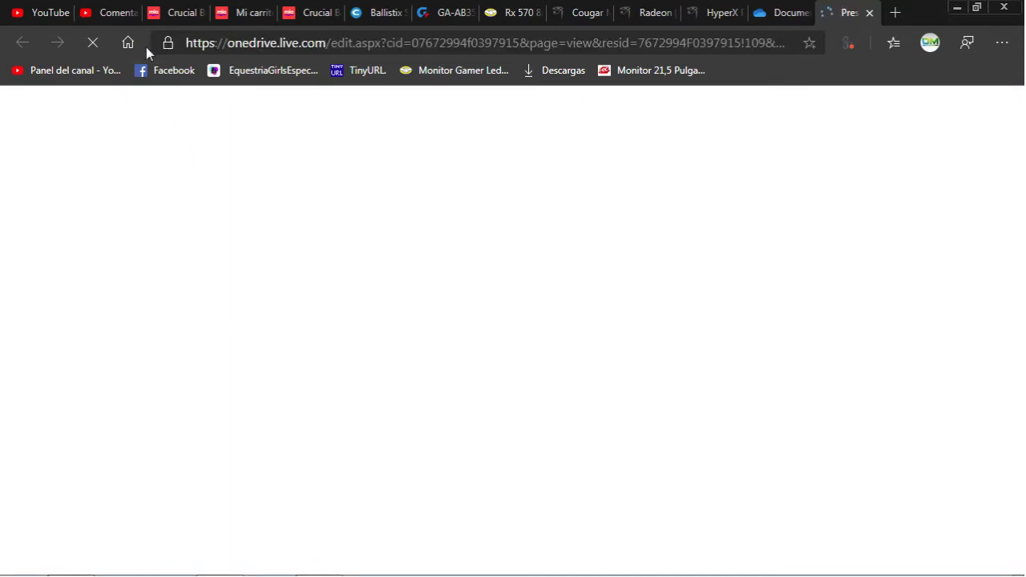
pyautogui.click(108, 18)
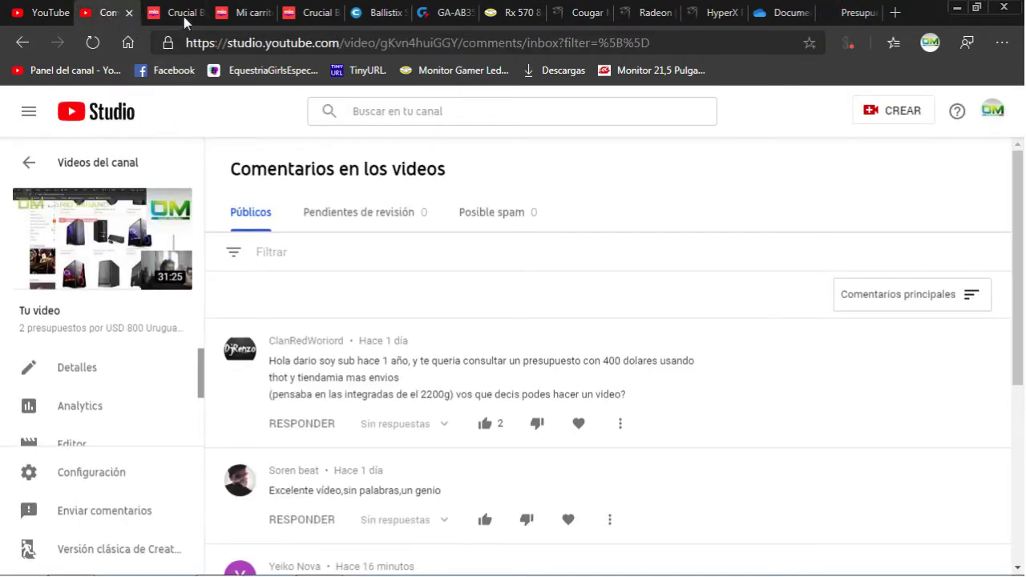
pyautogui.click(837, 15)
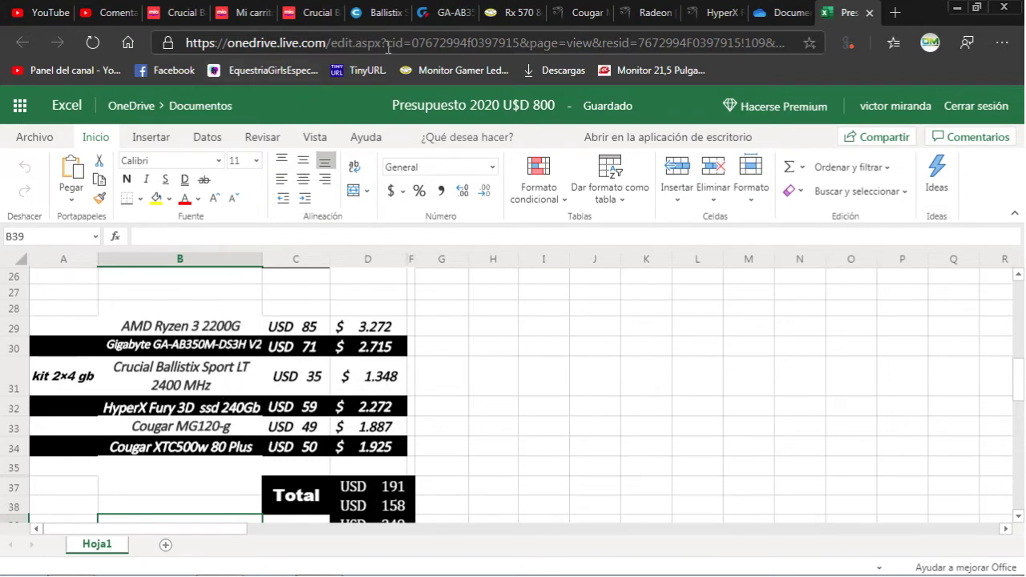
# Switch to the Gigabyte GA-AB350M-DS3H V2 product page and find its labelled motherboard diagram.
pyautogui.click(584, 13)
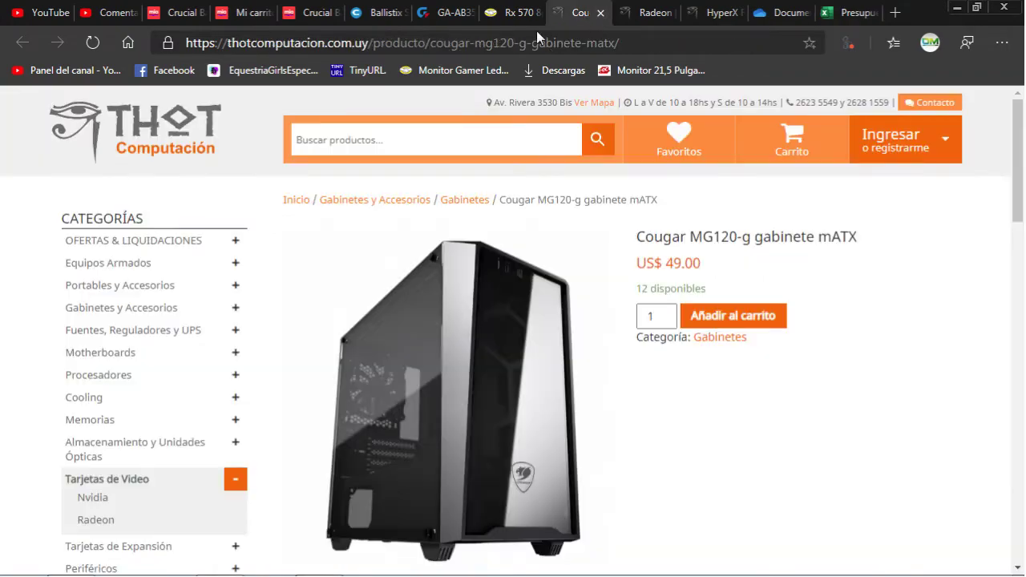
pyautogui.click(436, 14)
pyautogui.scroll(-10, 414, 374)
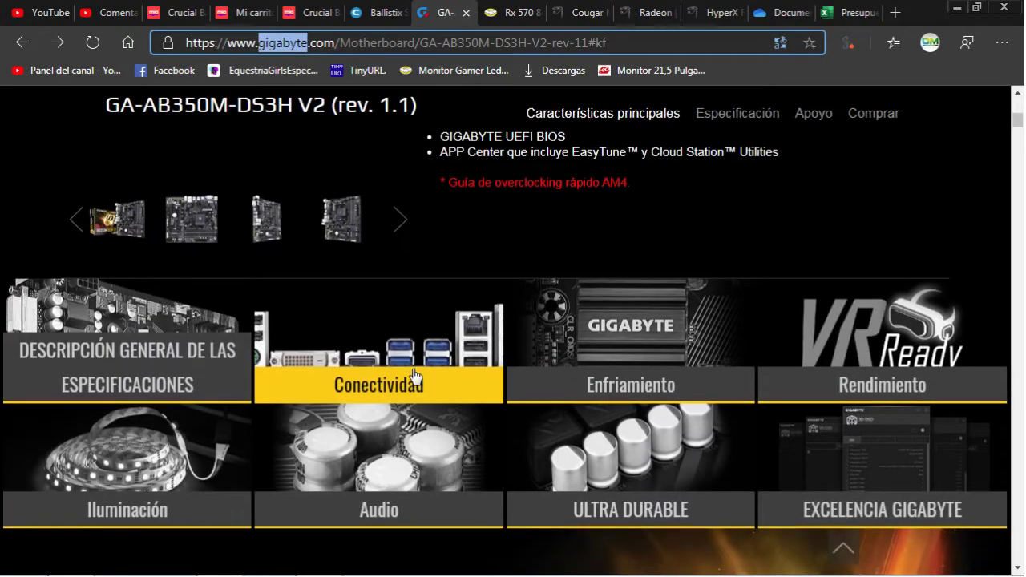
pyautogui.scroll(-10, 413, 371)
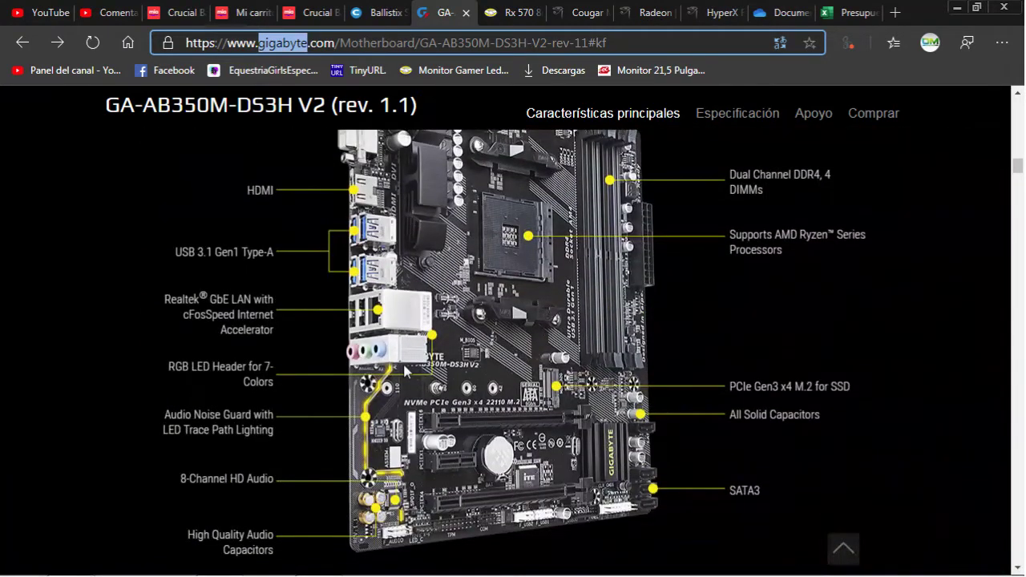
# Examine the rear ports, processor socket, memory slots, M.2, PCIe and SATA connectors on the labelled motherboard diagram.
pyautogui.scroll(2, 407, 370)
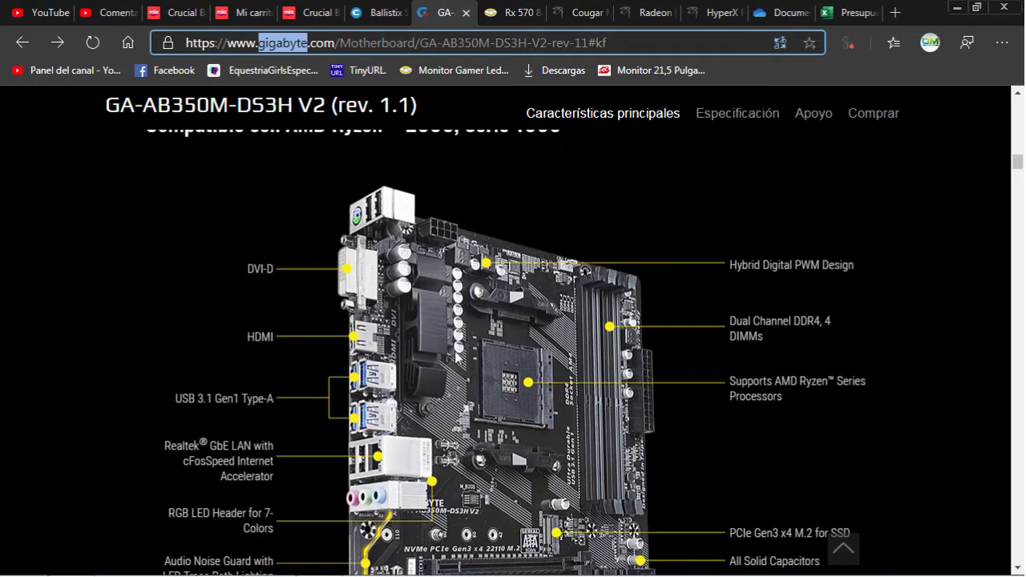
pyautogui.scroll(-1, 460, 356)
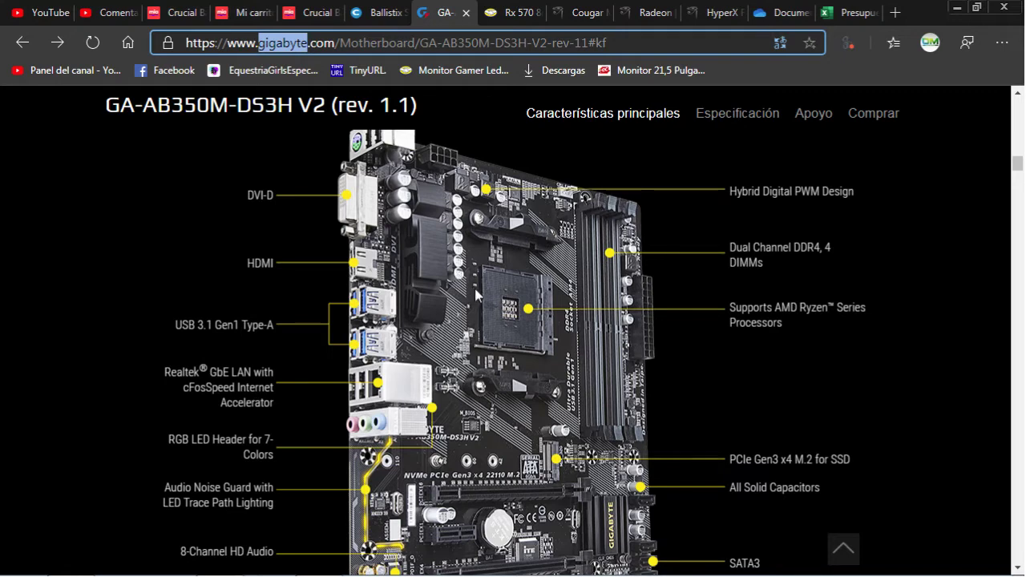
pyautogui.scroll(-1, 475, 288)
pyautogui.scroll(2, 477, 290)
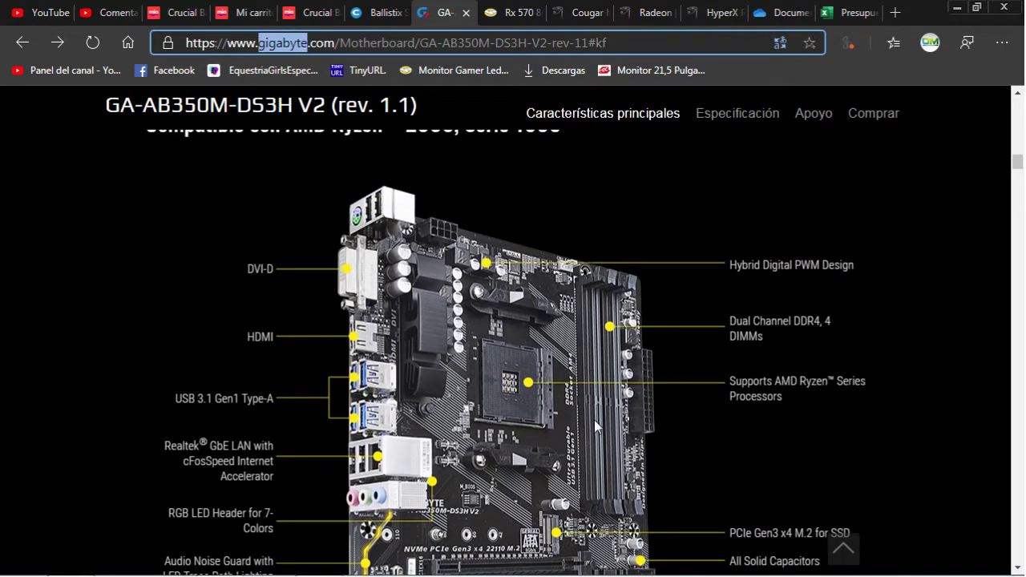
pyautogui.scroll(-1, 622, 370)
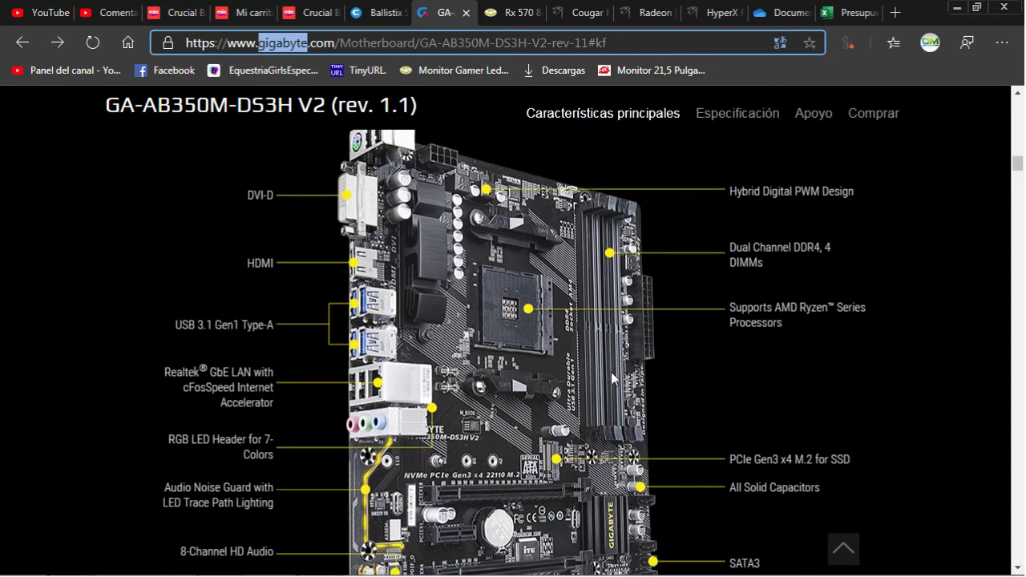
pyautogui.scroll(-1, 611, 372)
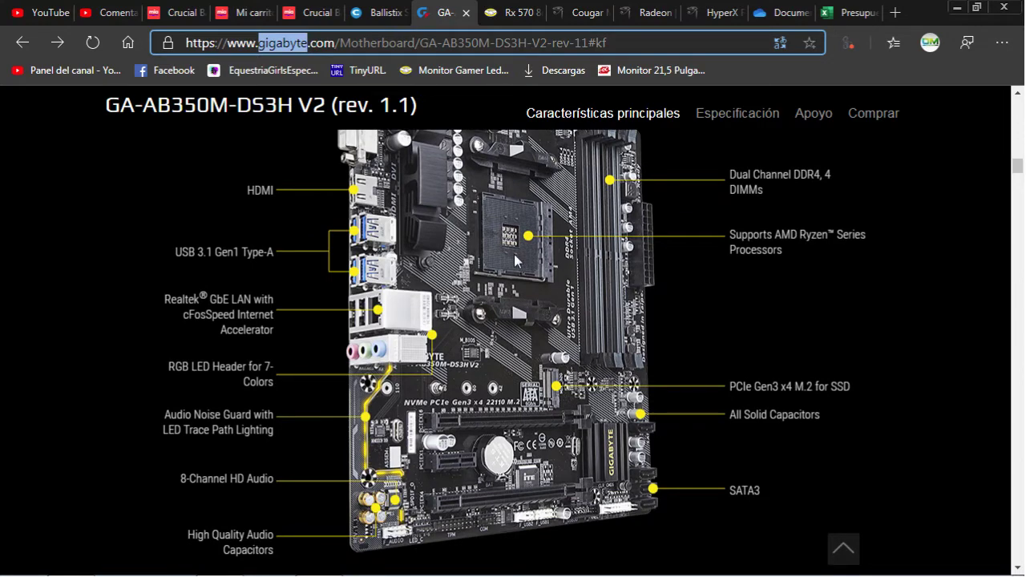
pyautogui.scroll(-1, 541, 364)
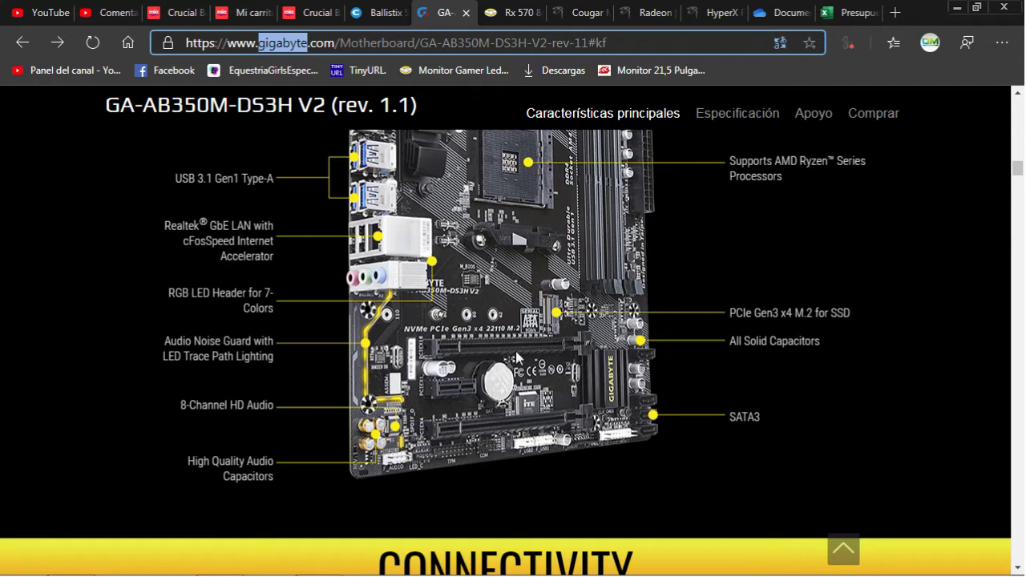
pyautogui.scroll(-2, 516, 357)
pyautogui.scroll(3, 515, 351)
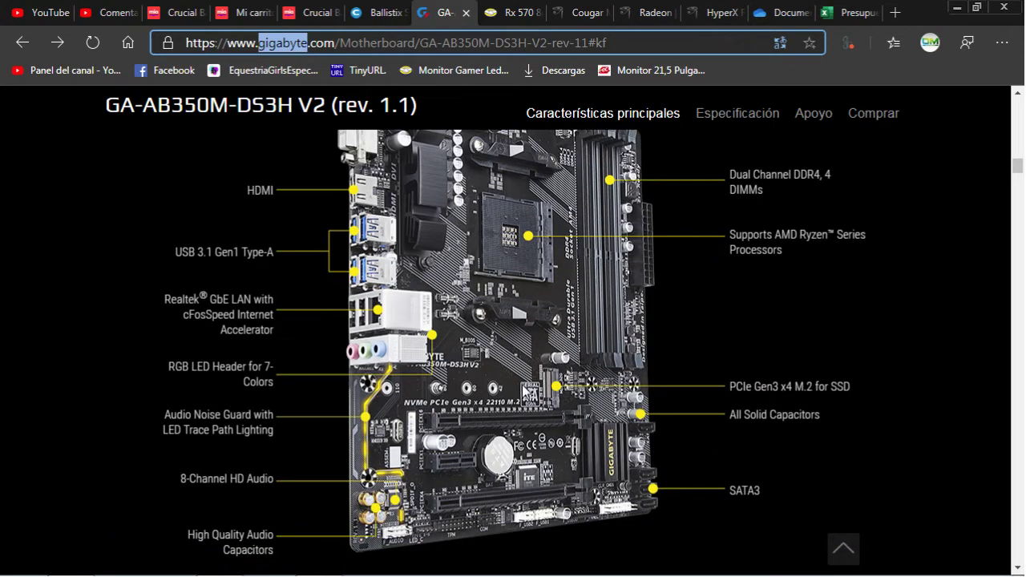
pyautogui.scroll(-1, 524, 388)
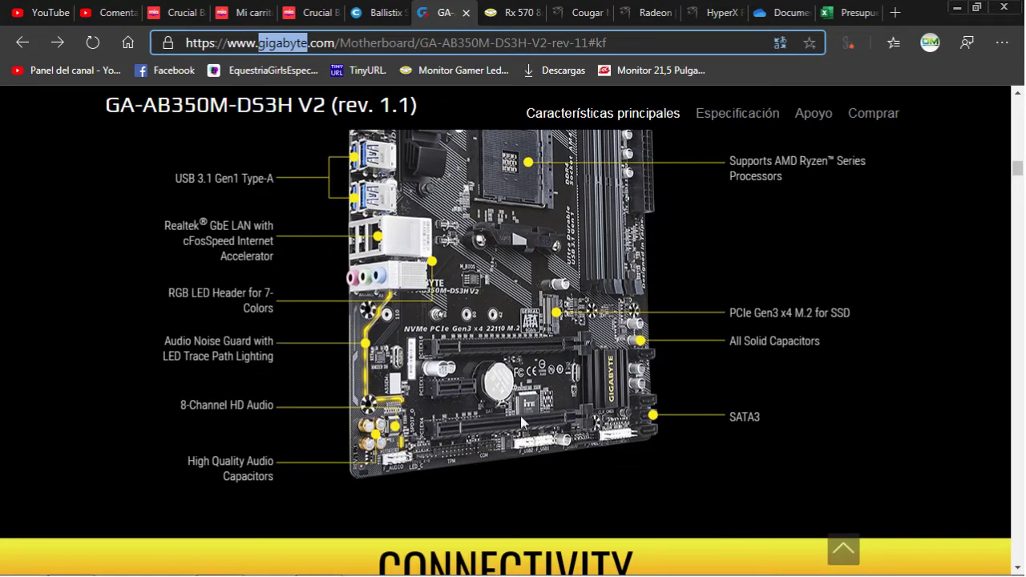
pyautogui.scroll(3, 520, 416)
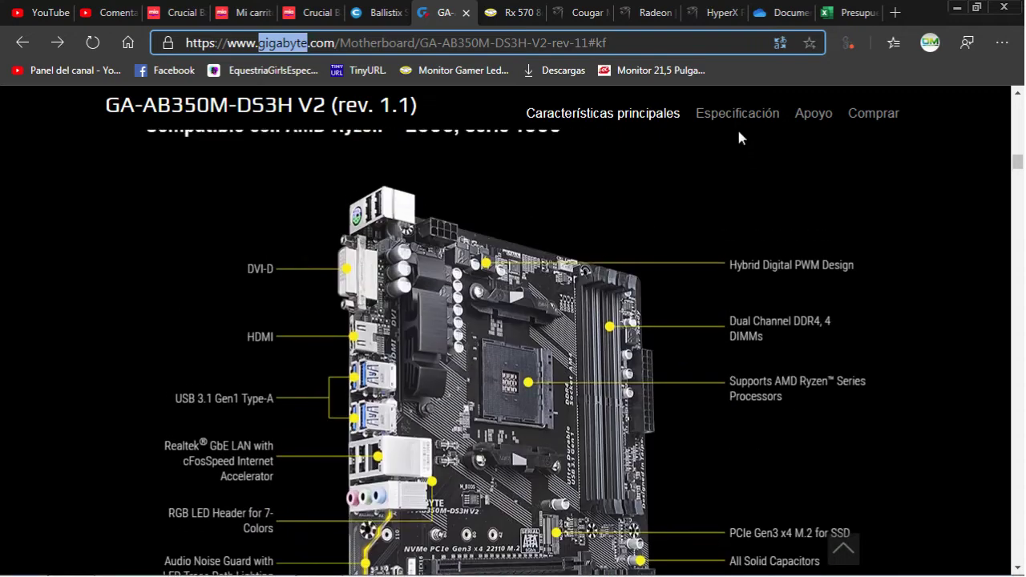
# Open the motherboard's specification page and show it in its original English instead of the Spanish translation.
pyautogui.click(738, 114)
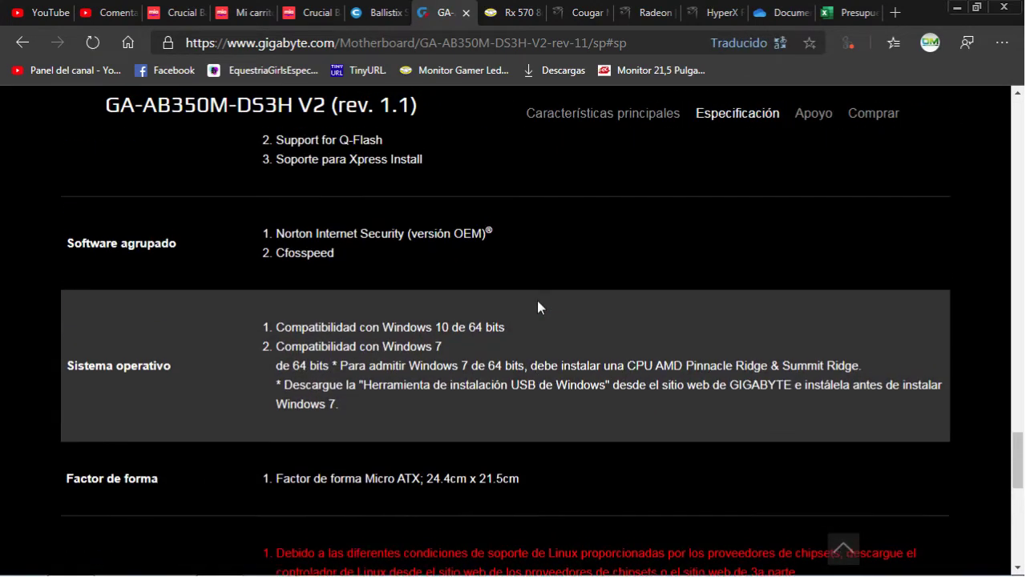
pyautogui.scroll(8, 537, 300)
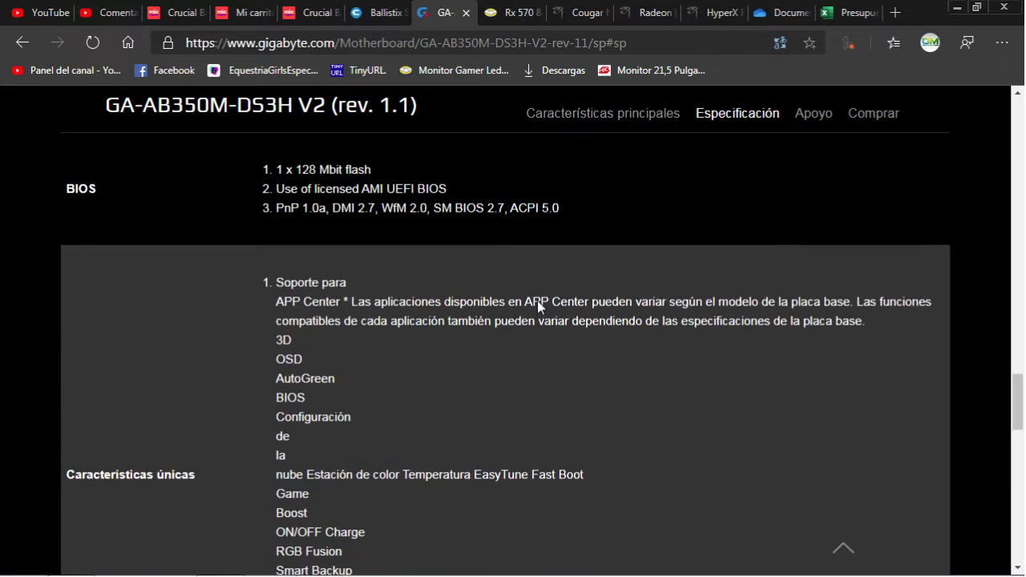
pyautogui.scroll(2, 537, 300)
pyautogui.click(782, 46)
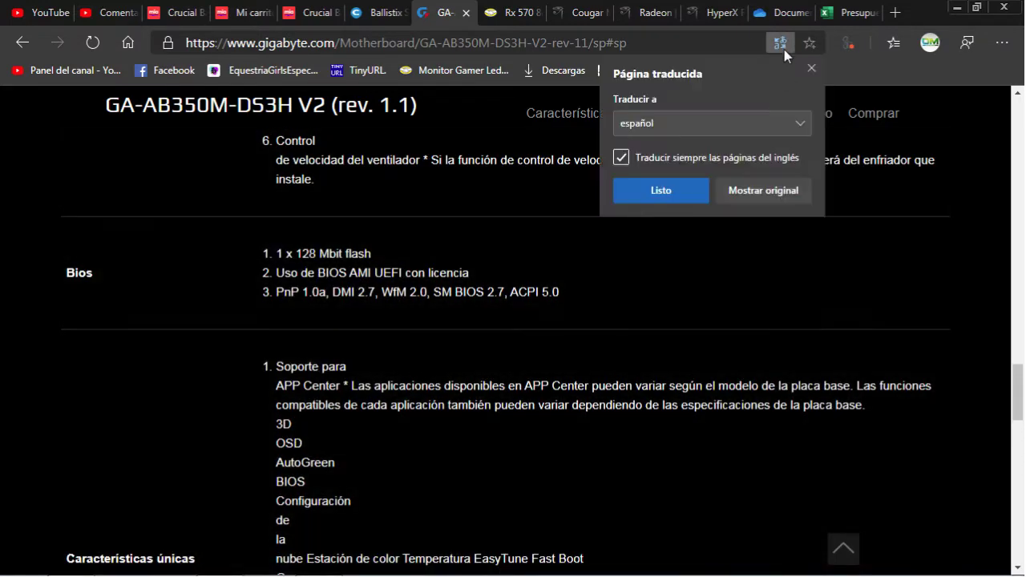
pyautogui.click(763, 186)
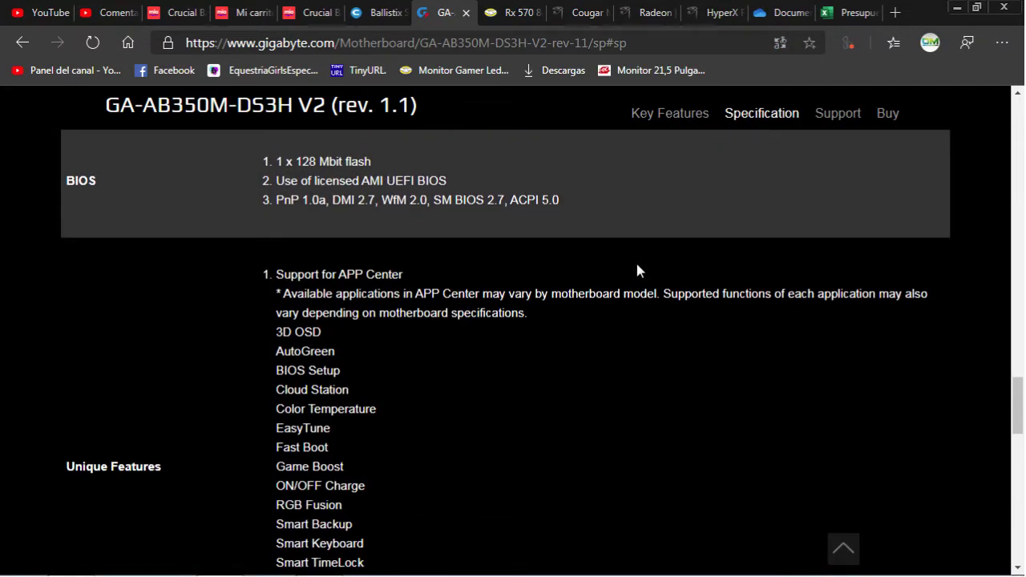
# Review the motherboard's specifications, covering back panel connectors, storage, expansion slots, audio, onboard graphics, memory, chipset and CPU support.
pyautogui.scroll(10, 637, 270)
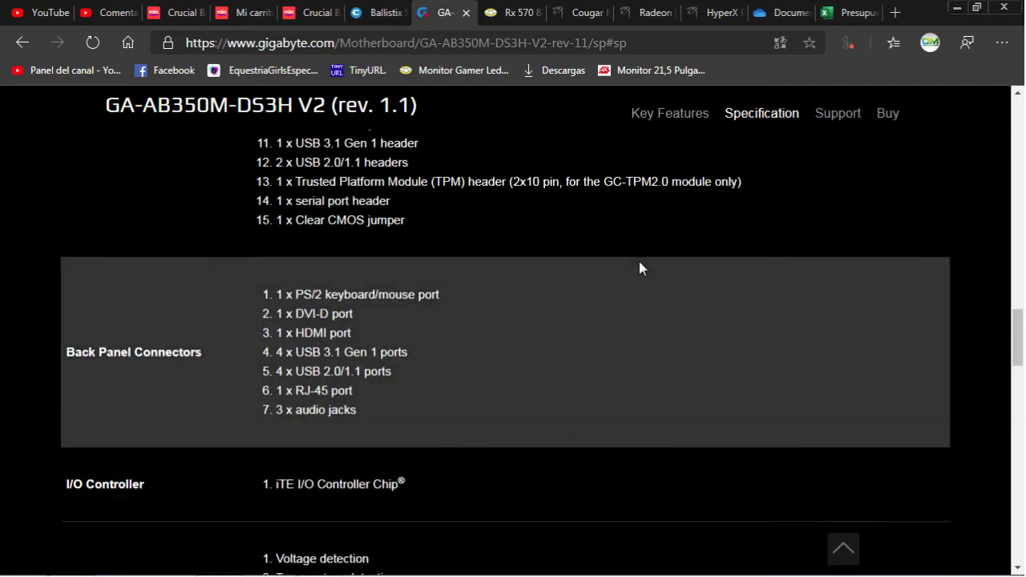
pyautogui.scroll(10, 639, 268)
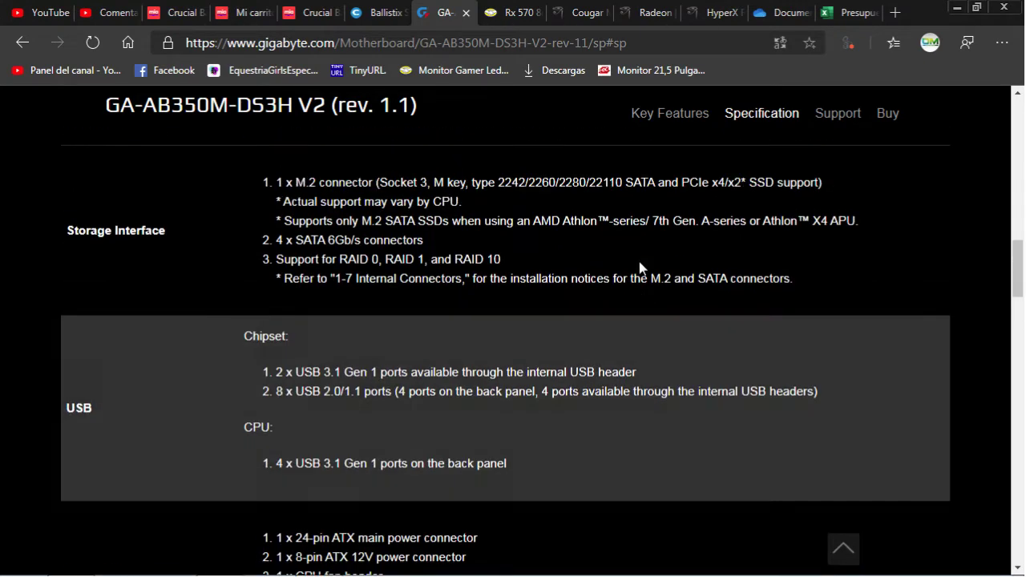
pyautogui.scroll(3, 639, 268)
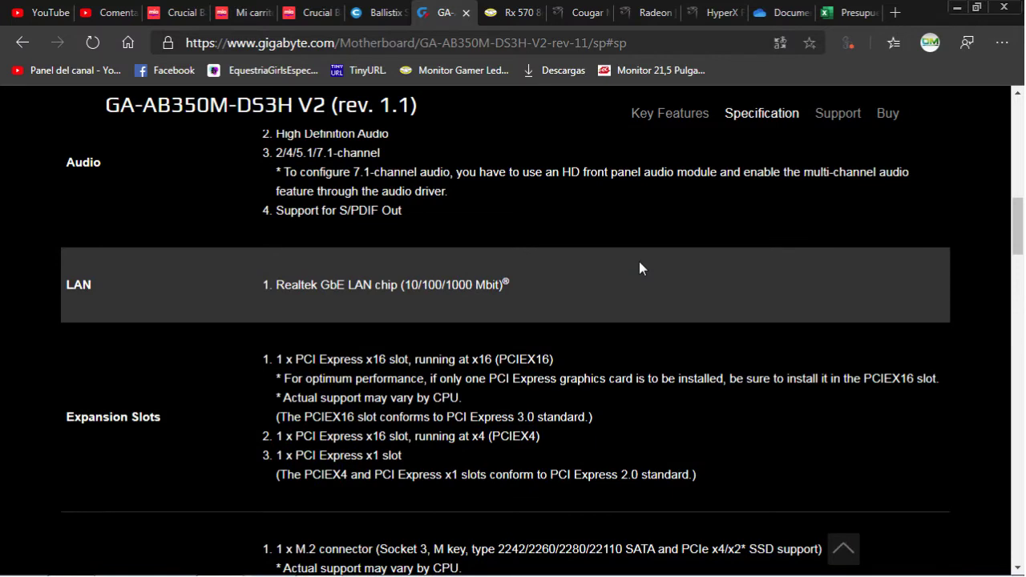
pyautogui.scroll(4, 639, 268)
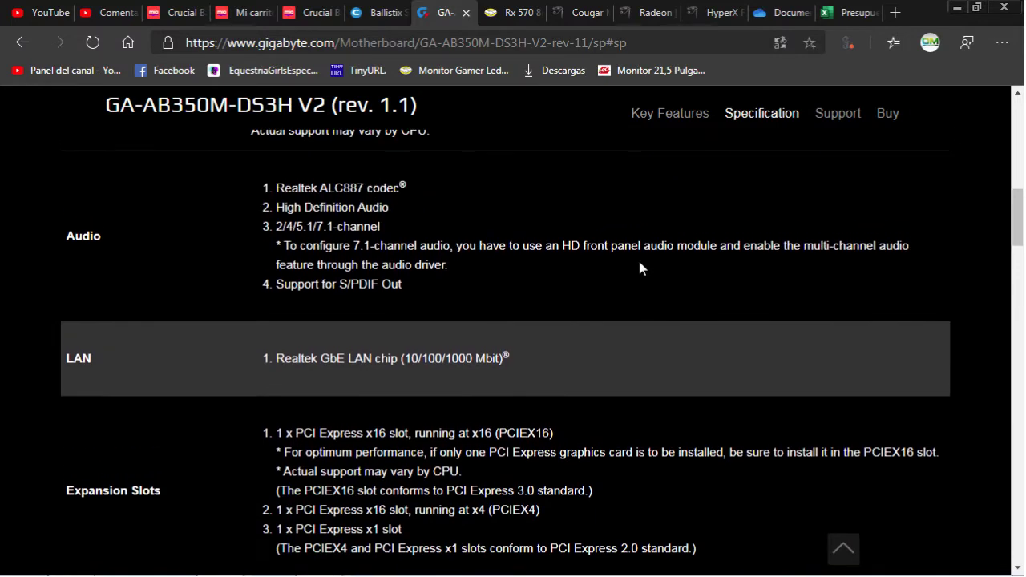
pyautogui.scroll(3, 640, 265)
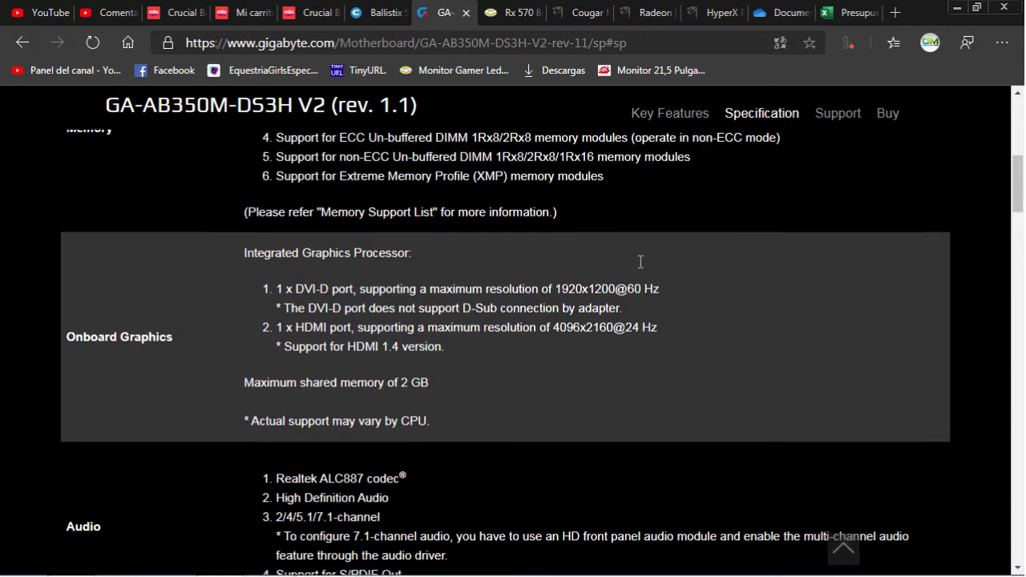
pyautogui.scroll(4, 639, 267)
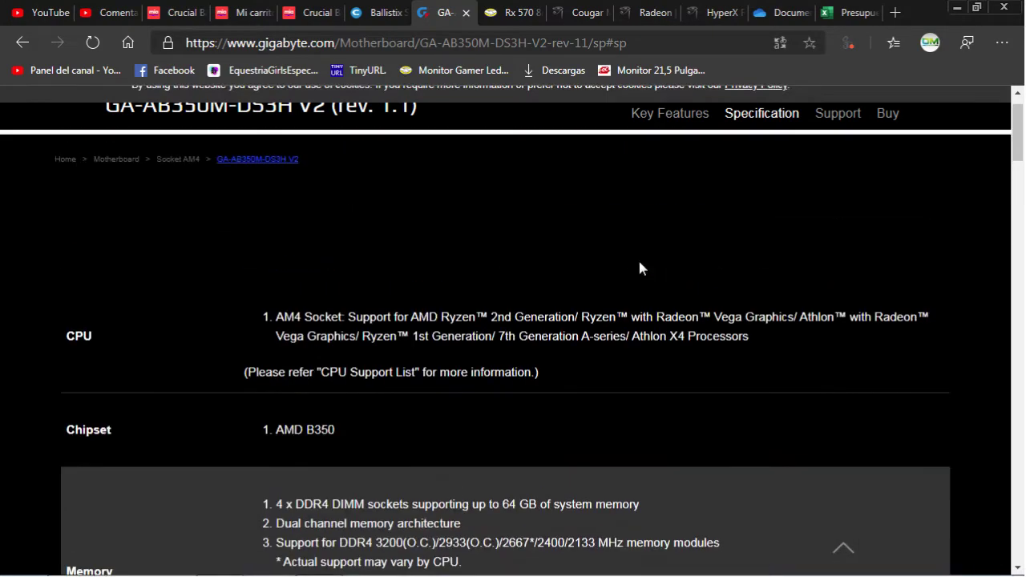
pyautogui.scroll(-4, 639, 267)
pyautogui.scroll(-8, 640, 267)
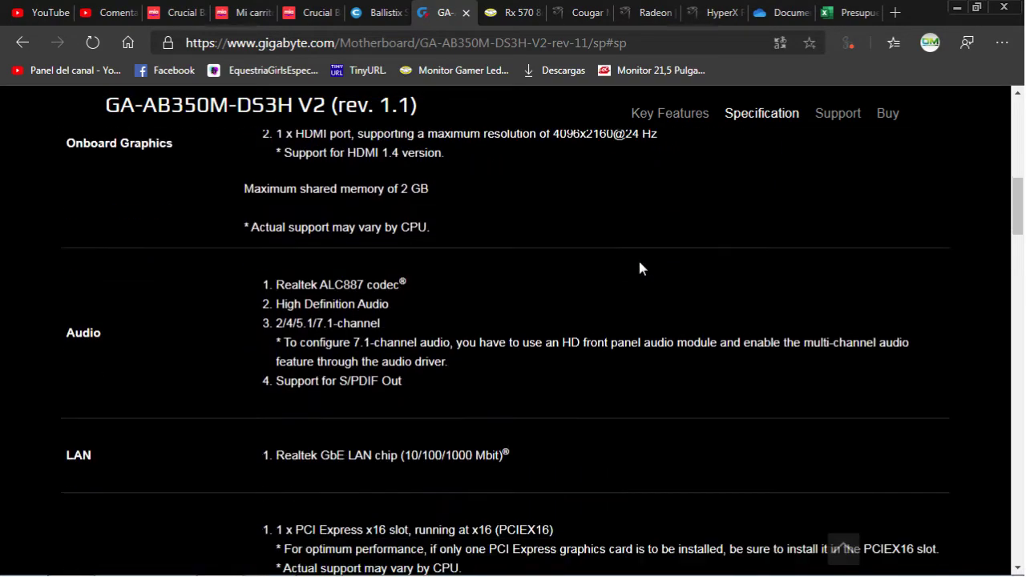
pyautogui.scroll(-5, 638, 262)
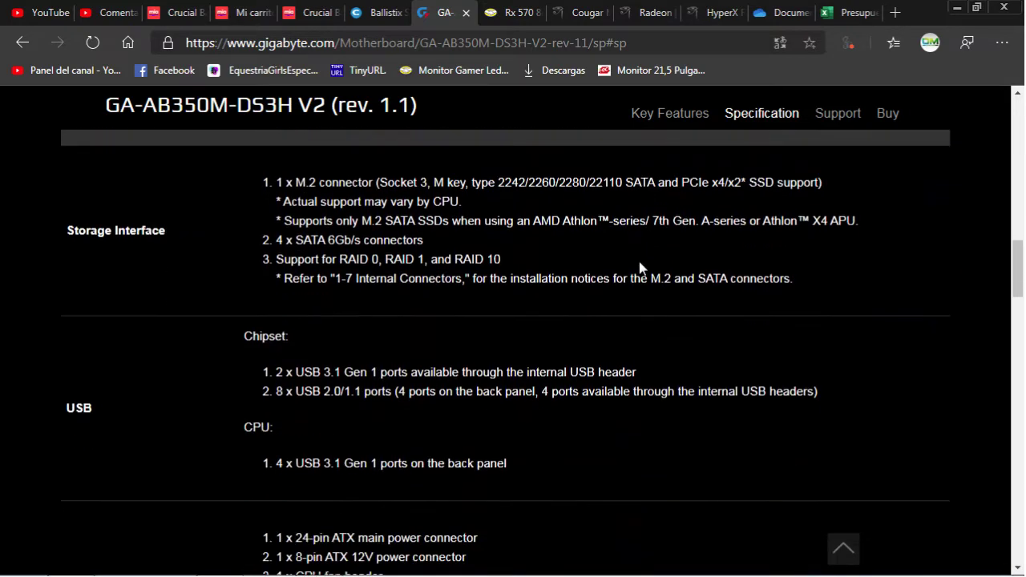
# Skim the motherboard's lower specifications, from the storage interface and connectors through BIOS, unique features, operating system and form factor.
pyautogui.scroll(-10, 638, 261)
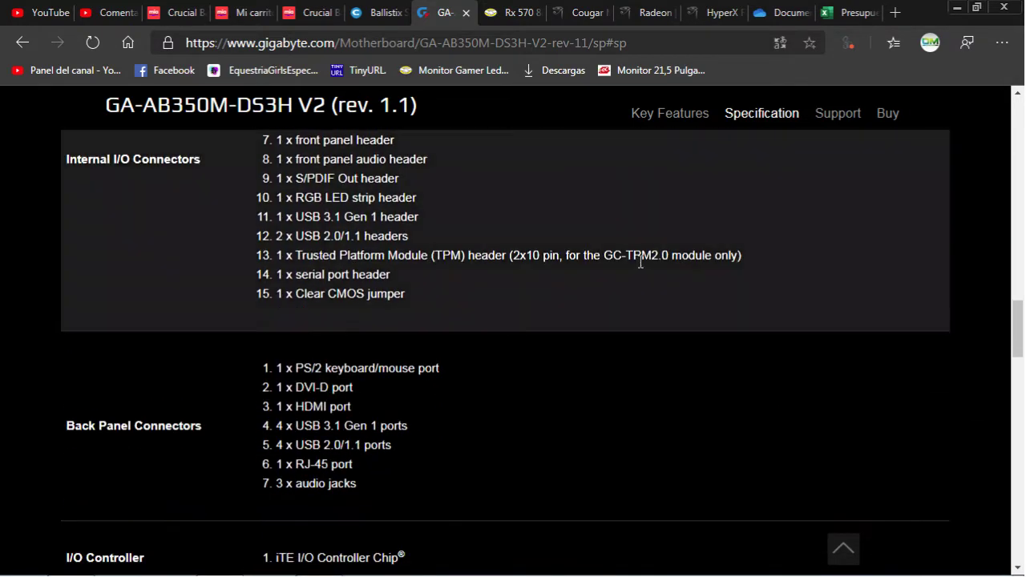
pyautogui.scroll(-5, 640, 262)
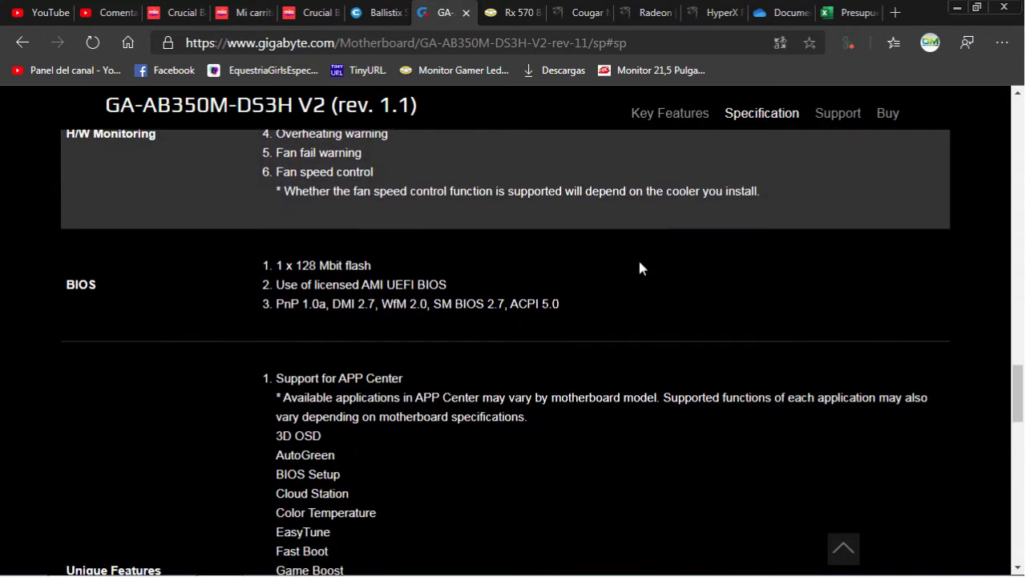
pyautogui.scroll(-4, 638, 268)
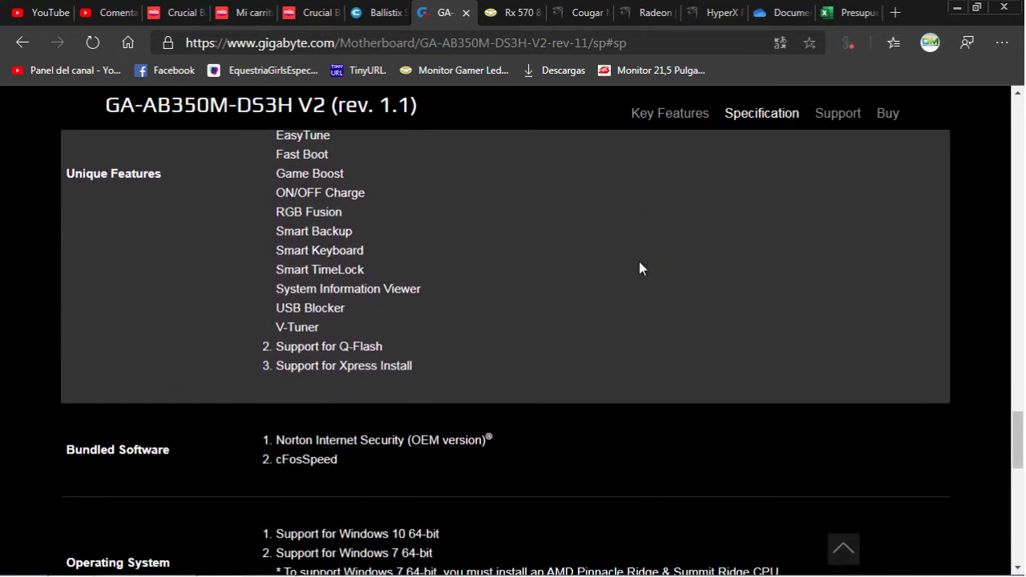
pyautogui.scroll(-5, 639, 268)
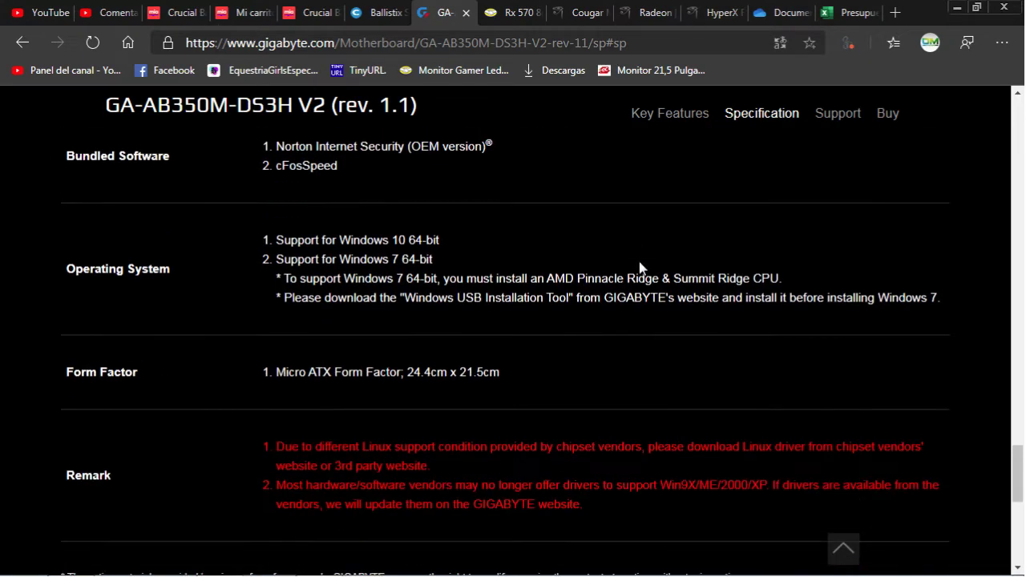
# Review the specifications in reverse from operating system back to CPU support, covering connectors, USB, storage, expansion slots, onboard graphics and memory.
pyautogui.scroll(9, 639, 261)
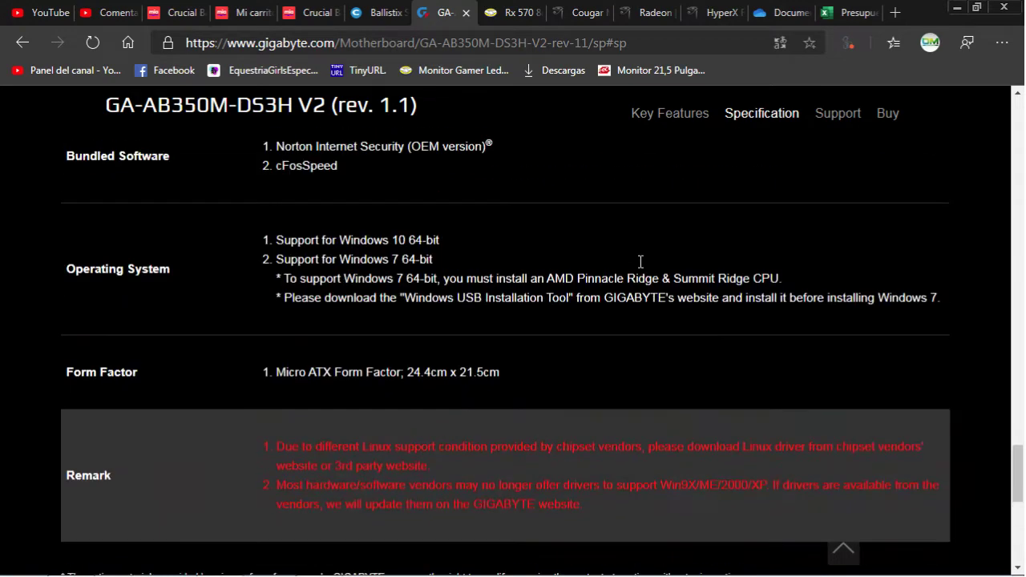
pyautogui.scroll(4, 640, 261)
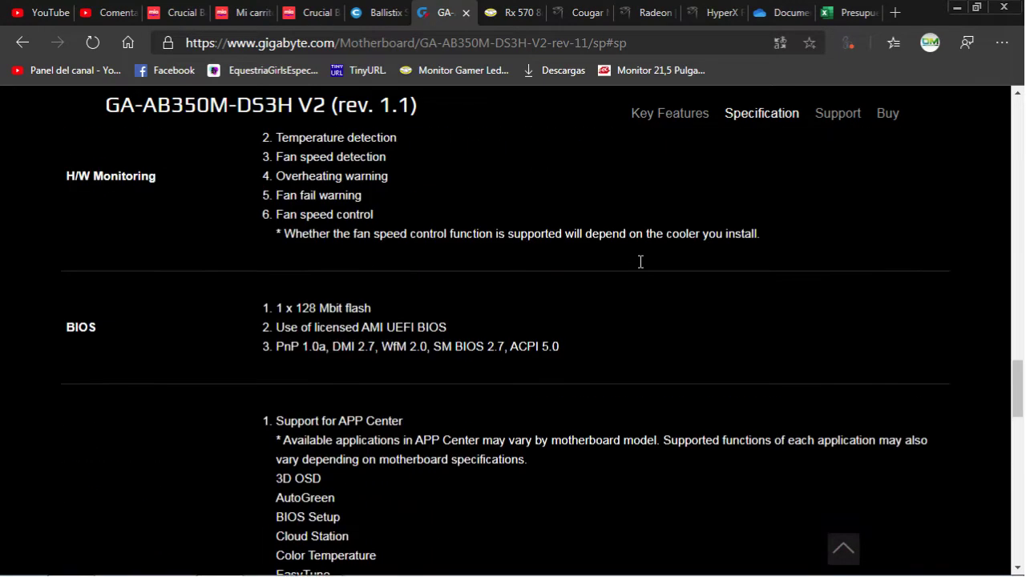
pyautogui.scroll(2, 639, 261)
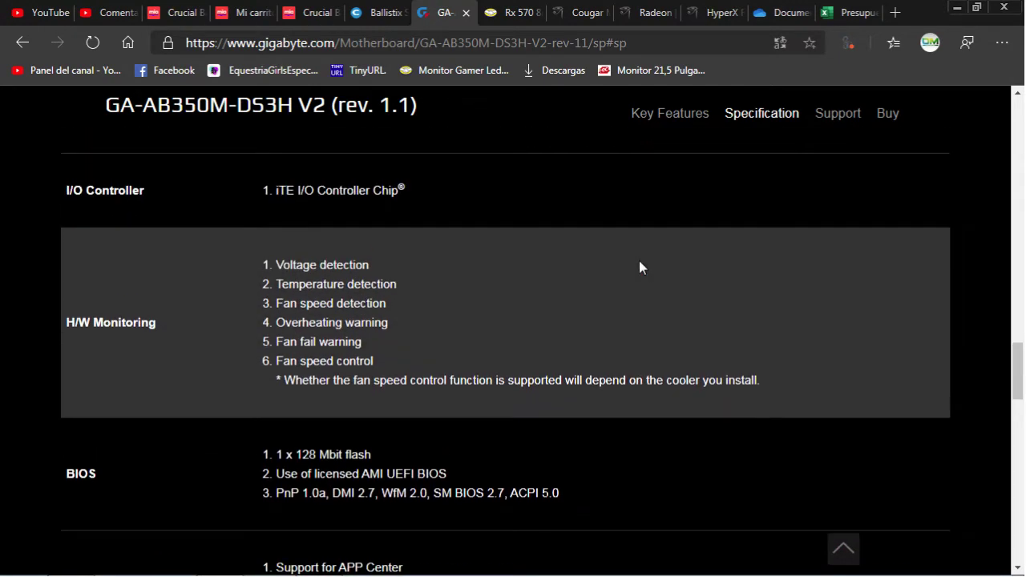
pyautogui.scroll(1, 639, 261)
pyautogui.scroll(6, 641, 265)
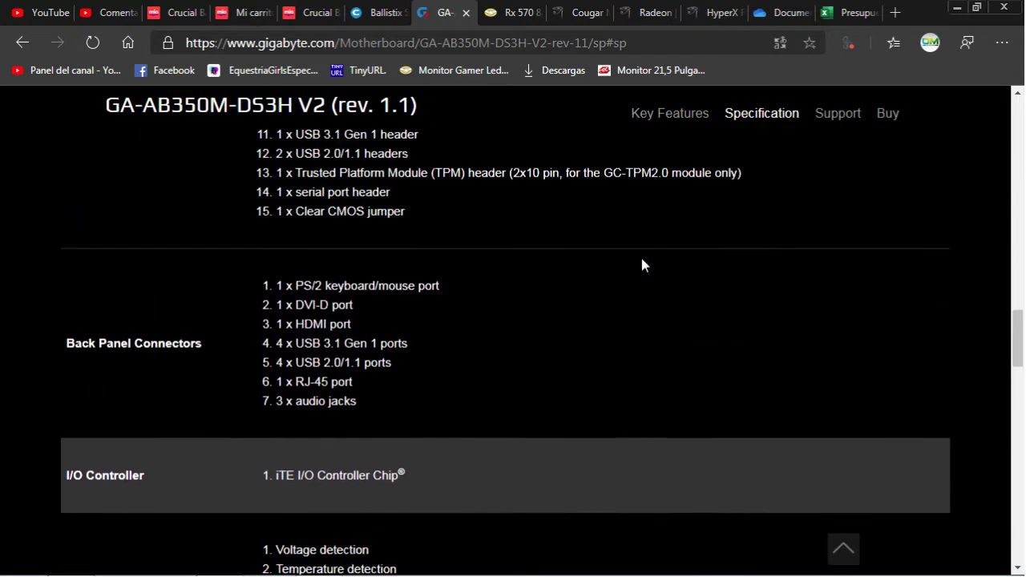
pyautogui.scroll(2, 641, 260)
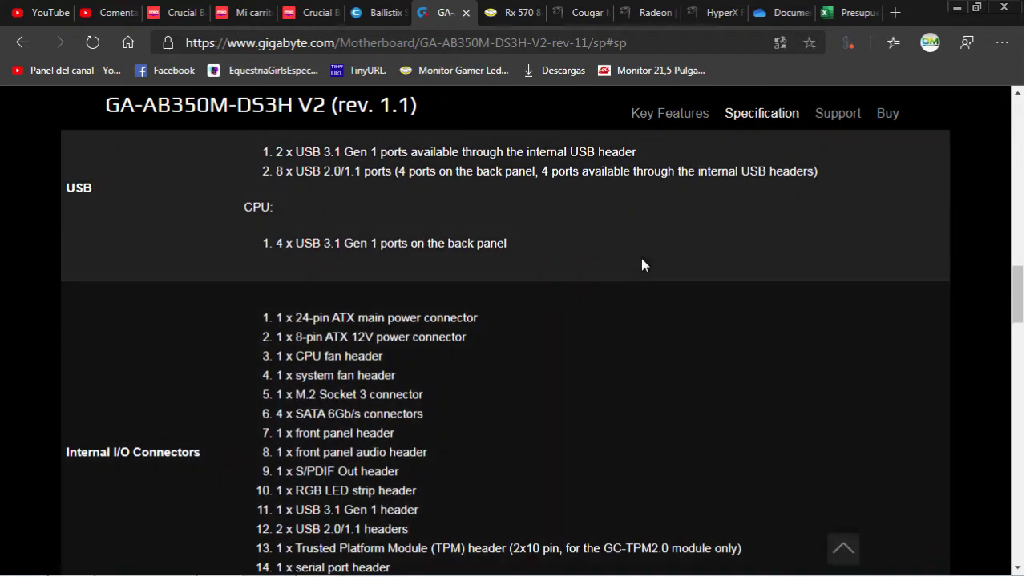
pyautogui.scroll(1, 641, 265)
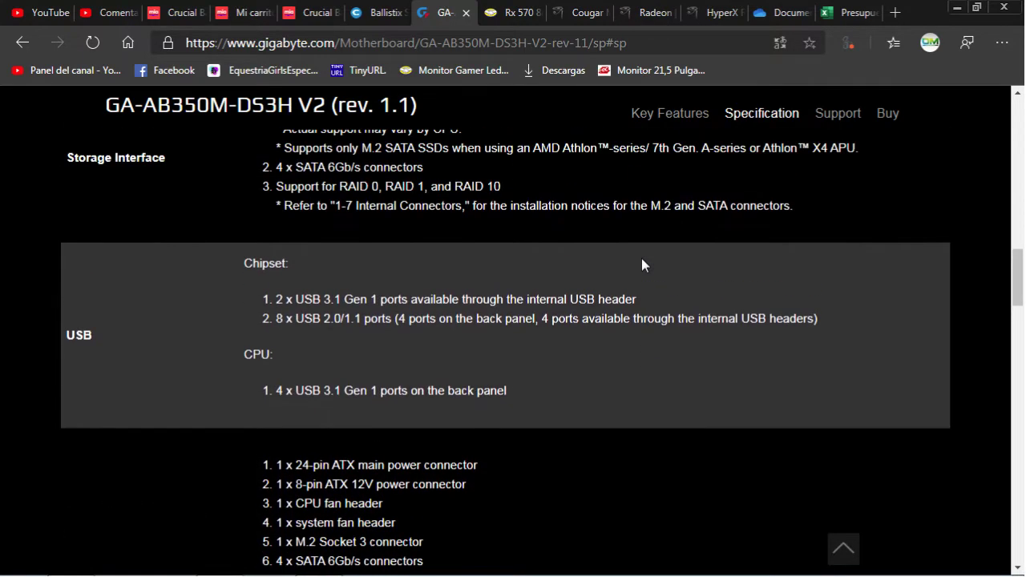
pyautogui.scroll(2, 641, 258)
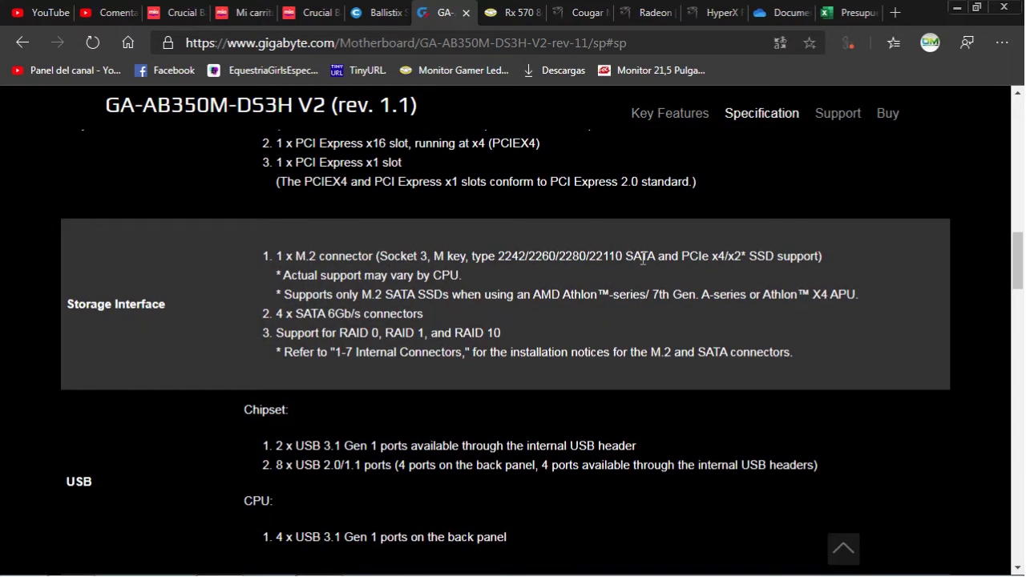
pyautogui.scroll(4, 642, 259)
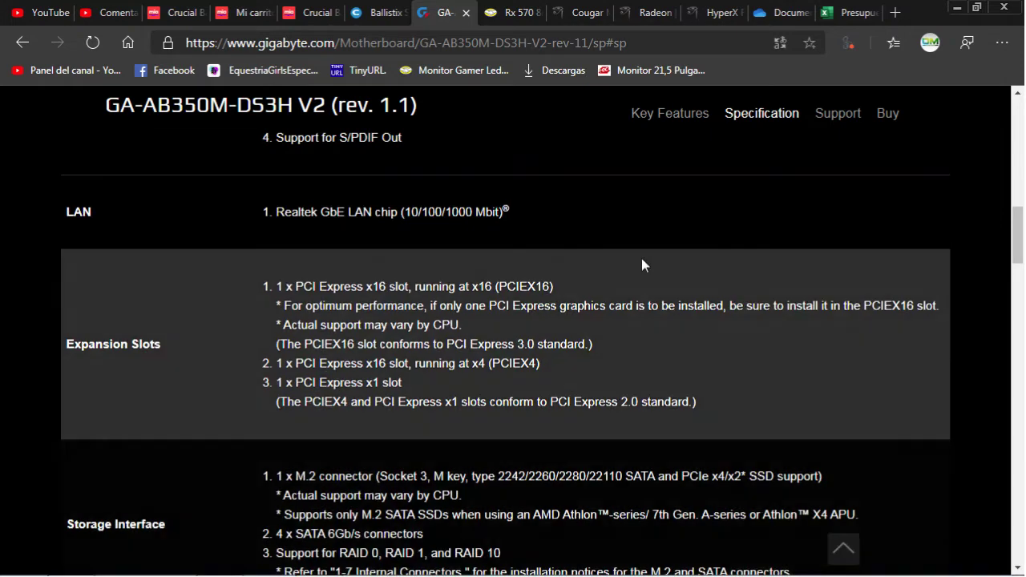
pyautogui.scroll(4, 641, 265)
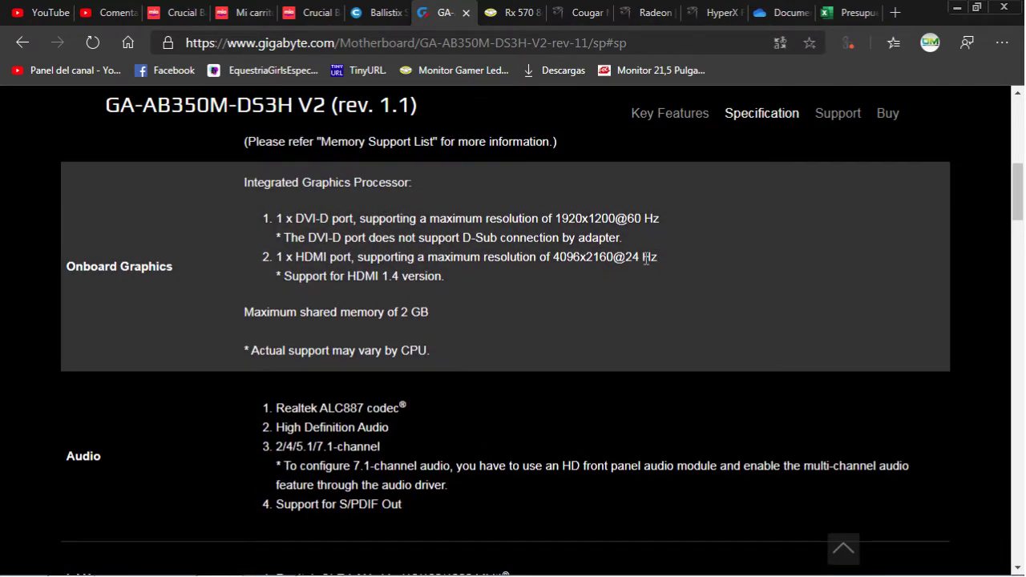
pyautogui.scroll(3, 644, 259)
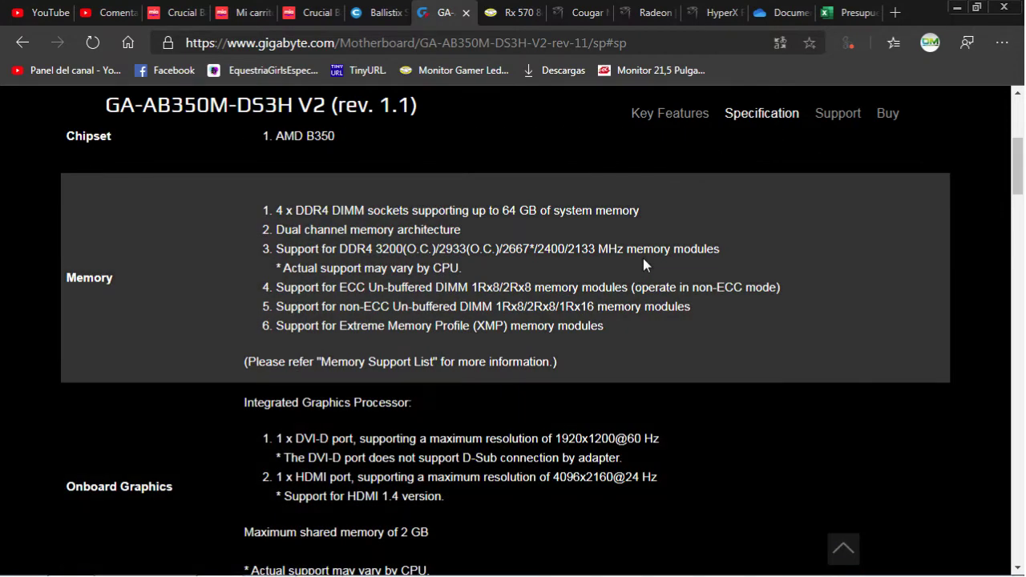
pyautogui.scroll(2, 643, 258)
pyautogui.scroll(1, 642, 258)
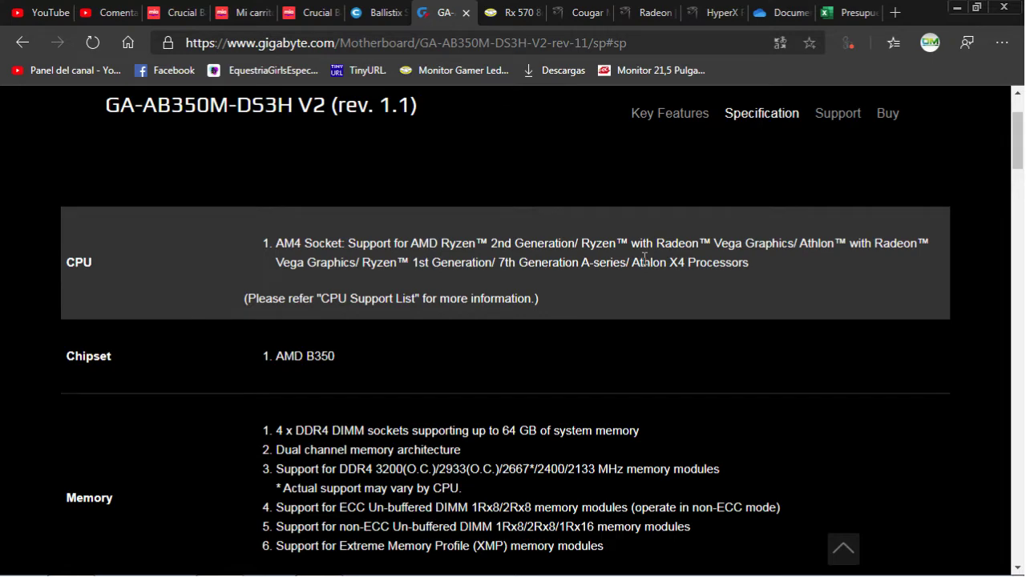
# Examine the memory, onboard graphics, audio, LAN, expansion slot and storage specifications, highlighting "x16" in the first PCI Express slot's entry.
pyautogui.scroll(-4, 644, 259)
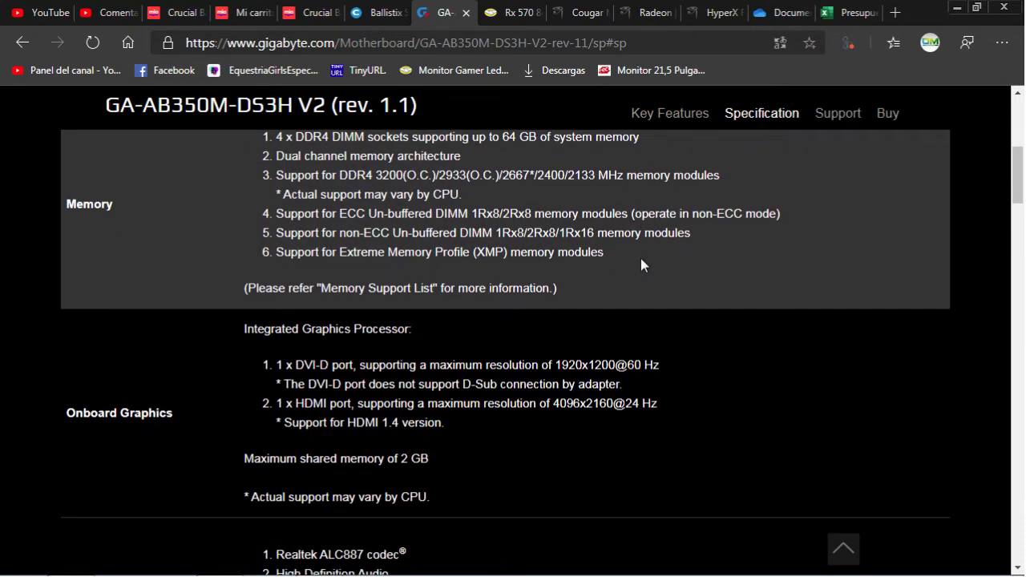
pyautogui.scroll(-1, 635, 281)
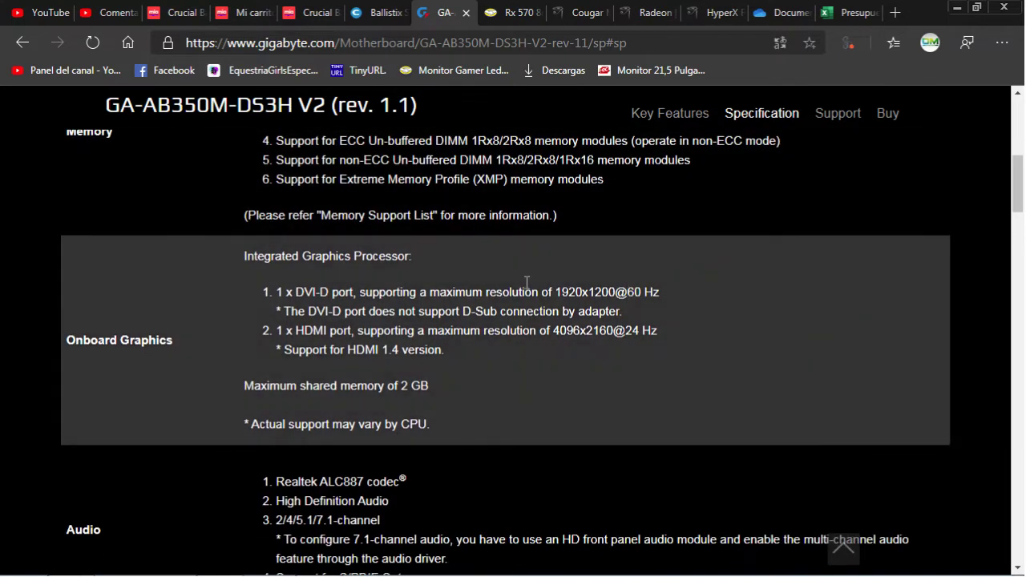
pyautogui.scroll(-1, 390, 424)
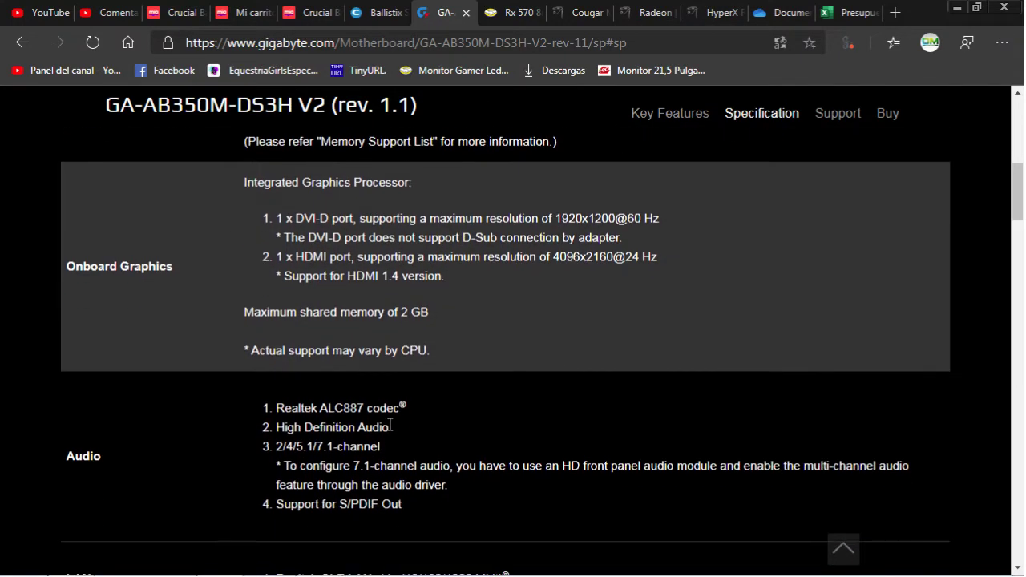
pyautogui.scroll(-3, 405, 408)
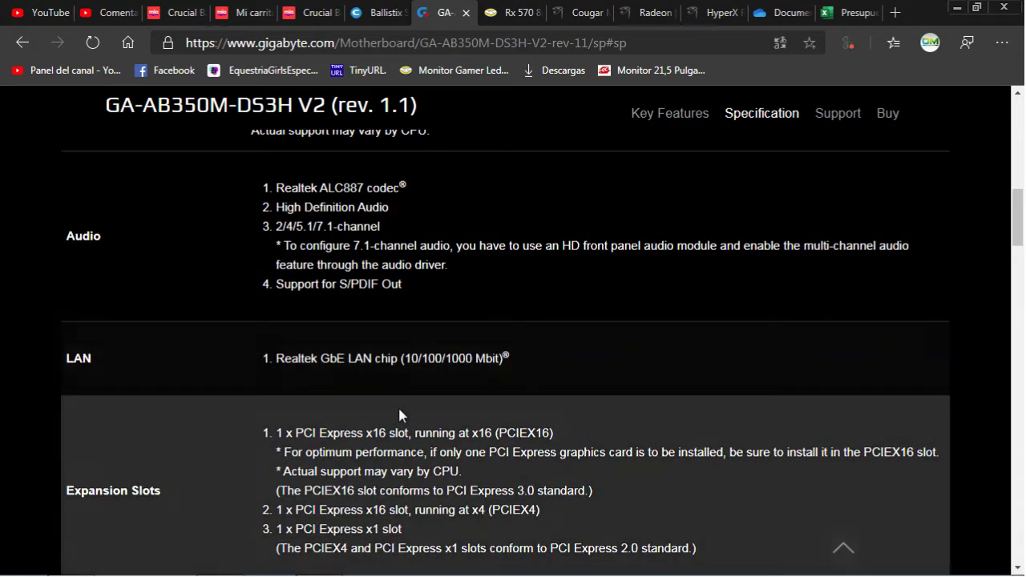
pyautogui.scroll(-1, 399, 414)
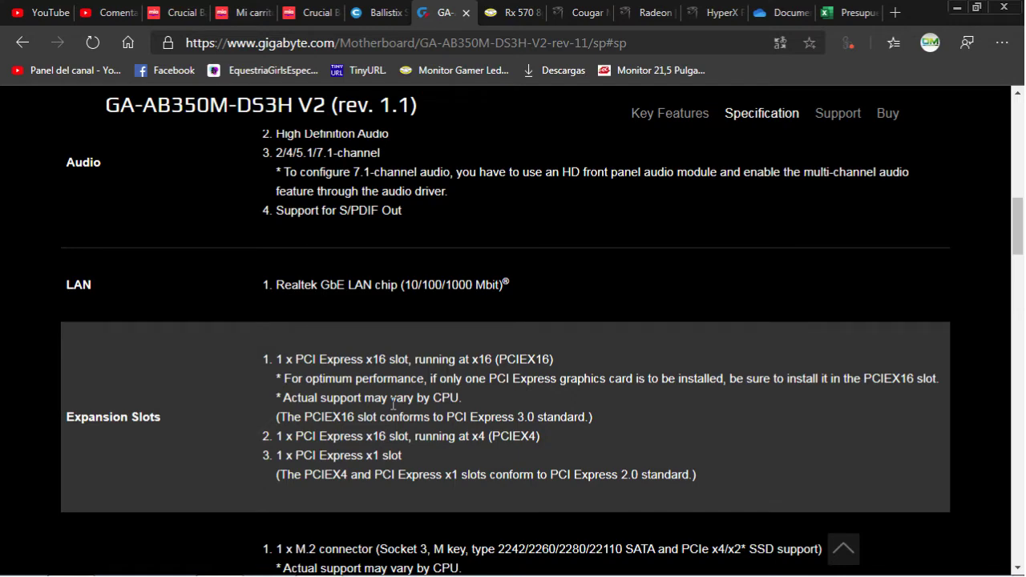
pyautogui.moveTo(472, 359); pyautogui.dragTo(496, 364)
pyautogui.scroll(-1, 407, 467)
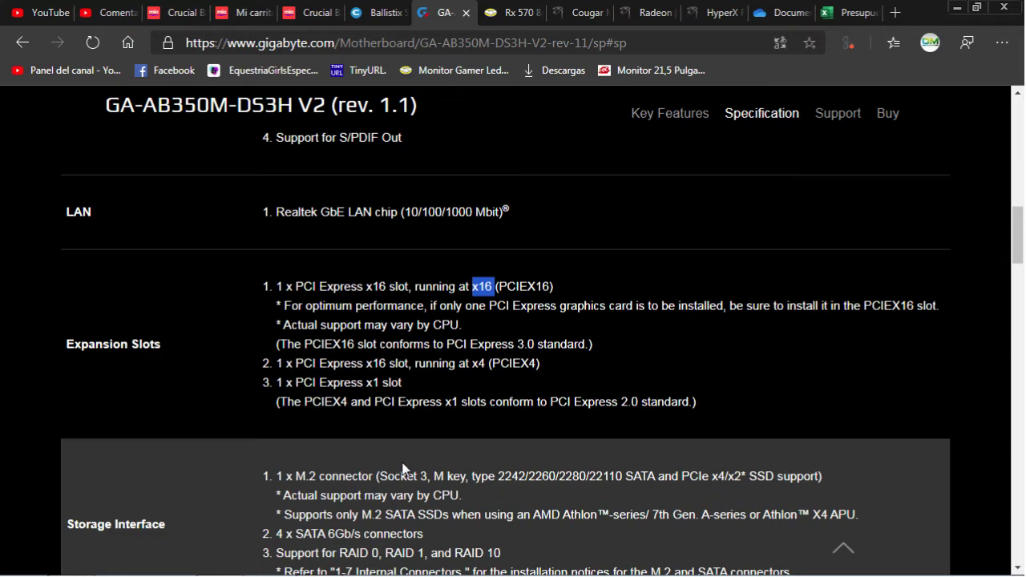
pyautogui.scroll(-1, 403, 468)
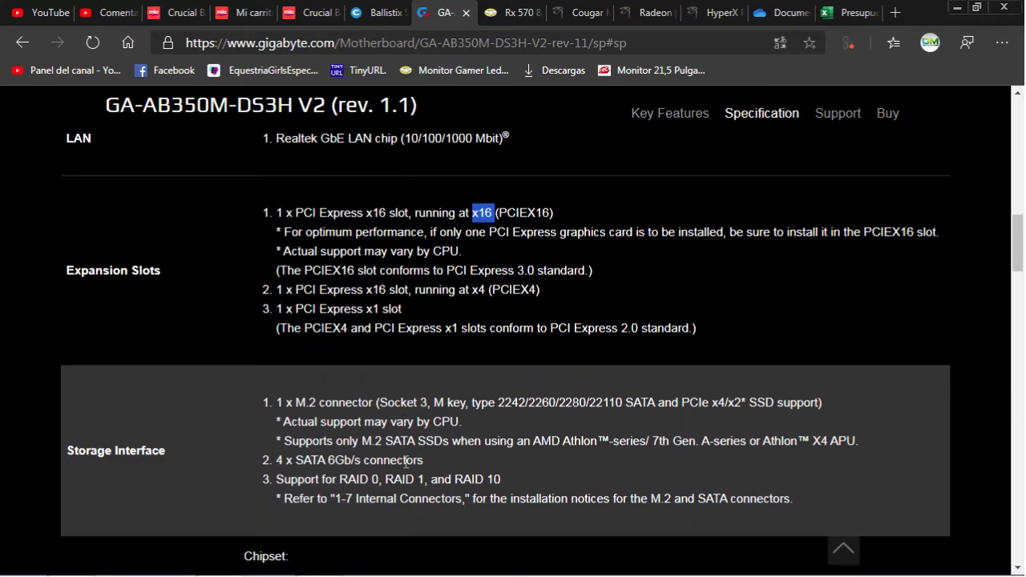
# Read the remaining specifications, from USB and internal connectors through back panel, BIOS, unique features, operating system, form factor and remarks.
pyautogui.scroll(-4, 407, 462)
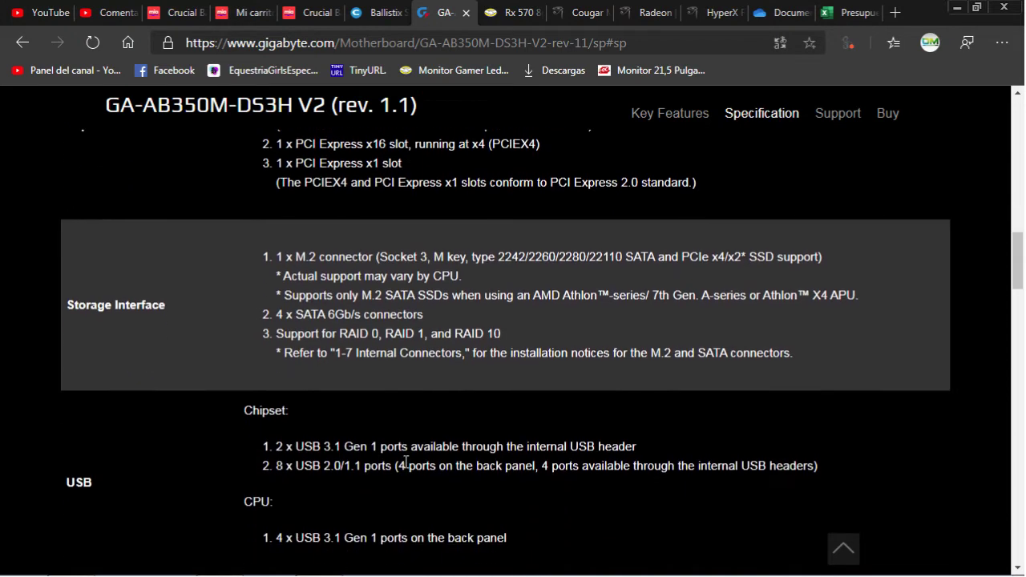
pyautogui.scroll(-1, 406, 462)
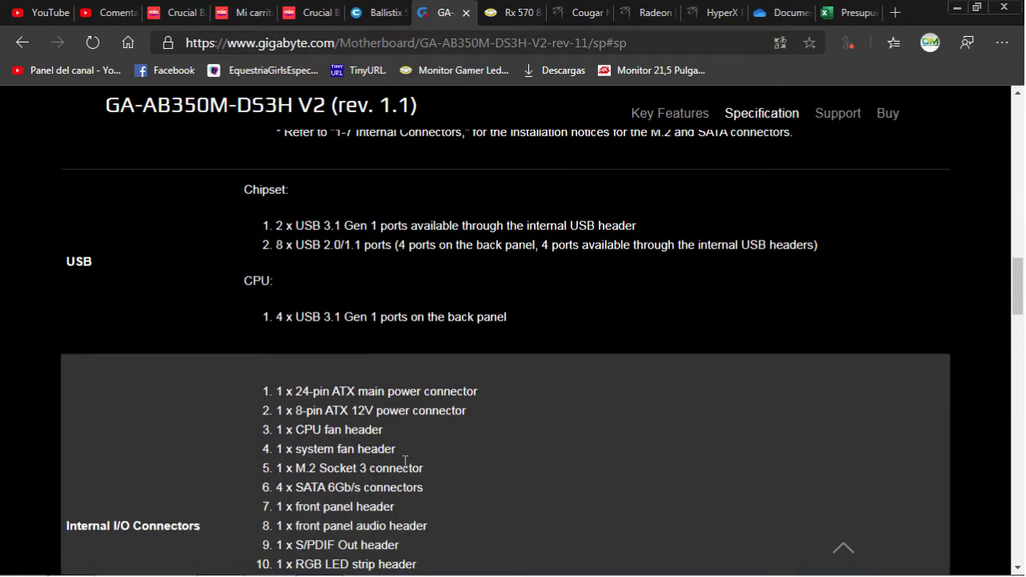
pyautogui.scroll(-3, 406, 465)
pyautogui.scroll(-5, 405, 467)
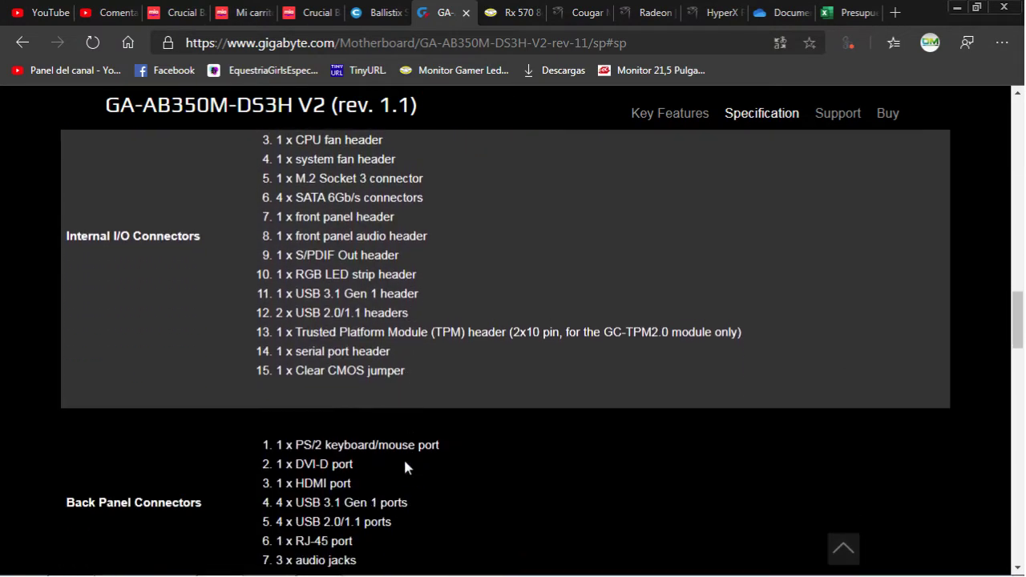
pyautogui.scroll(-3, 405, 467)
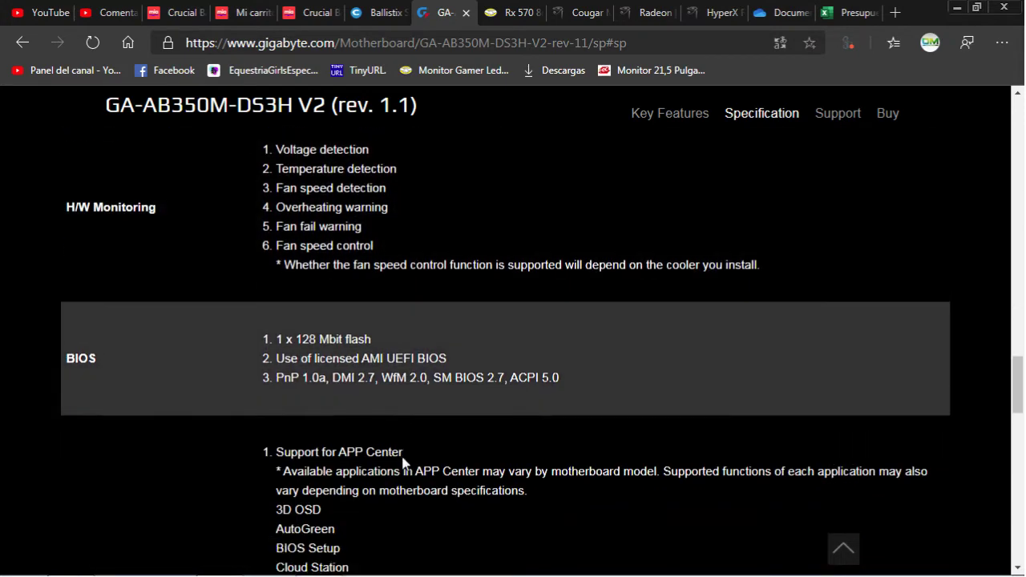
pyautogui.scroll(-2, 403, 459)
pyautogui.scroll(-5, 404, 457)
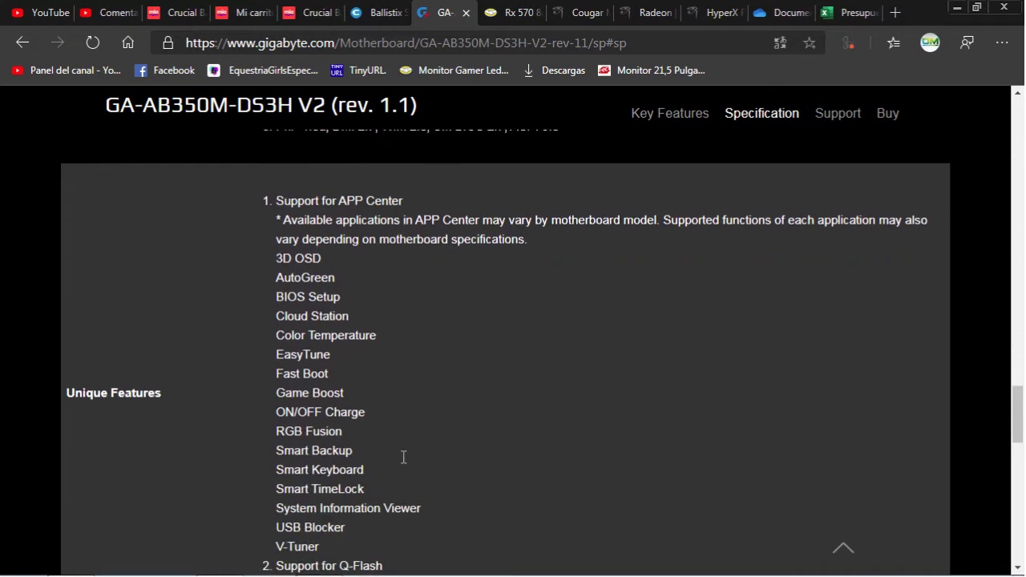
pyautogui.scroll(-2, 403, 461)
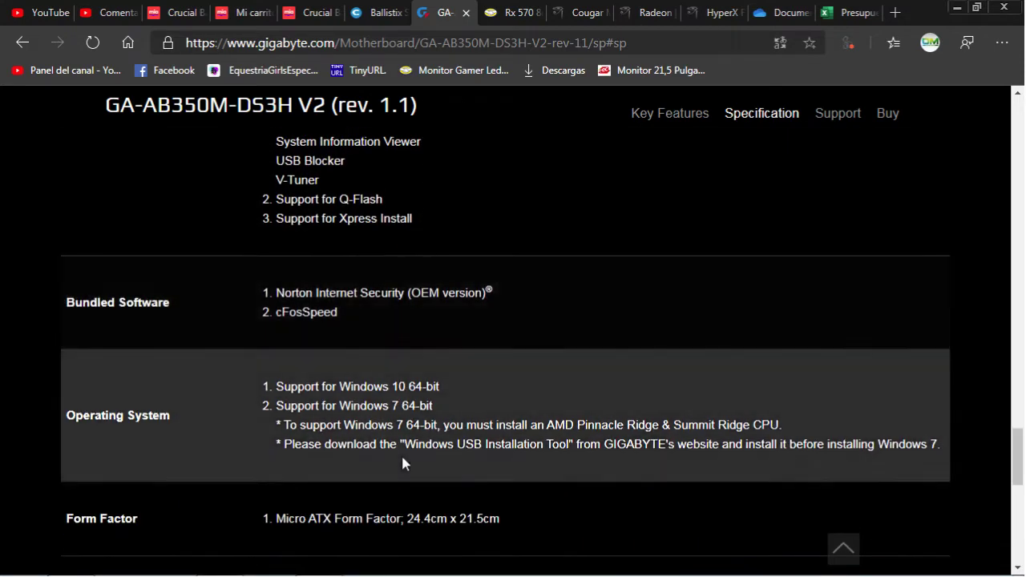
pyautogui.scroll(-3, 404, 463)
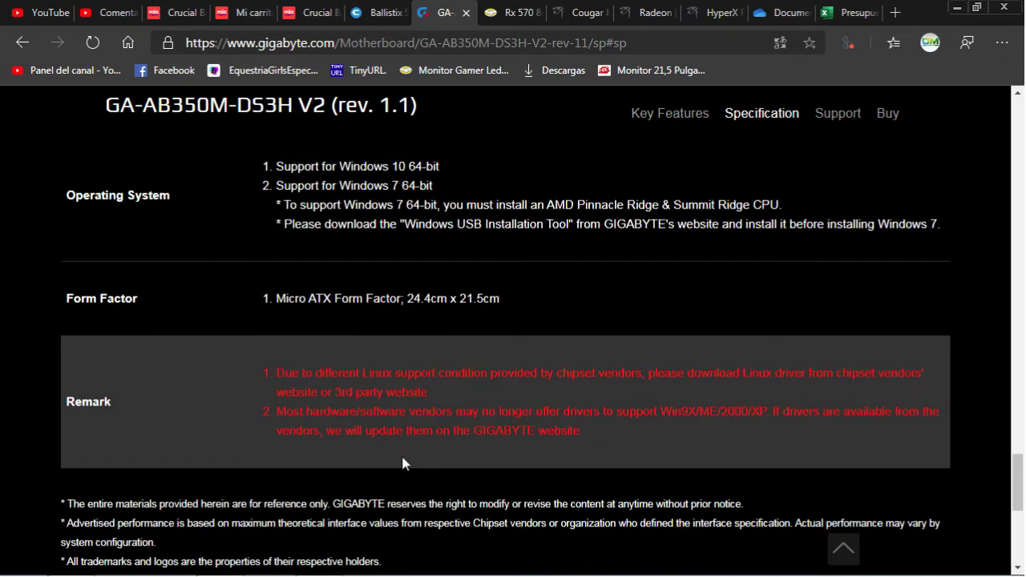
pyautogui.scroll(-3, 403, 462)
# Open the motherboard's Key Features page and look past the Ryzen 3000 section and labelled board diagram to the Connectivity section.
pyautogui.scroll(10, 405, 454)
pyautogui.scroll(5, 423, 435)
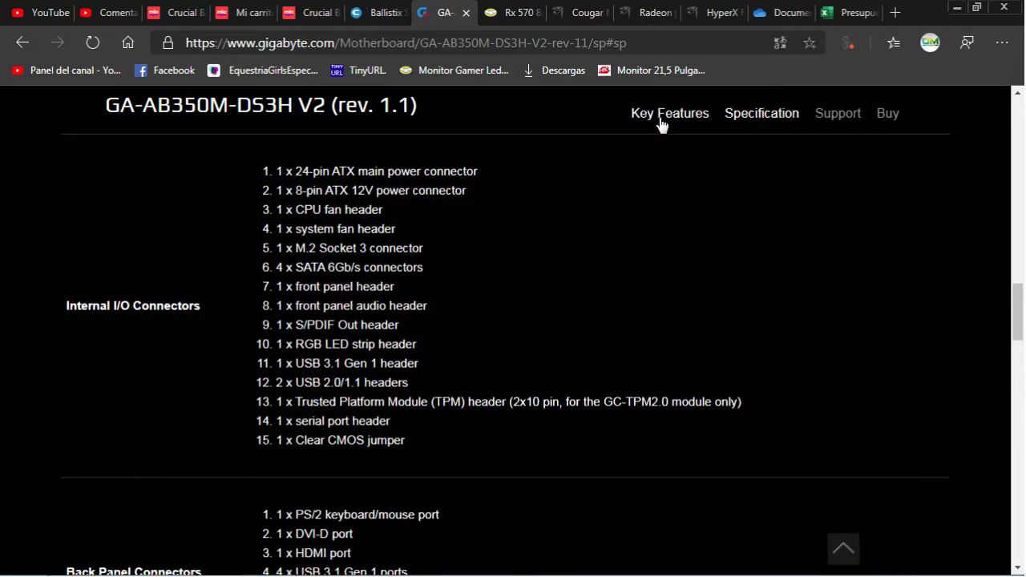
pyautogui.click(664, 117)
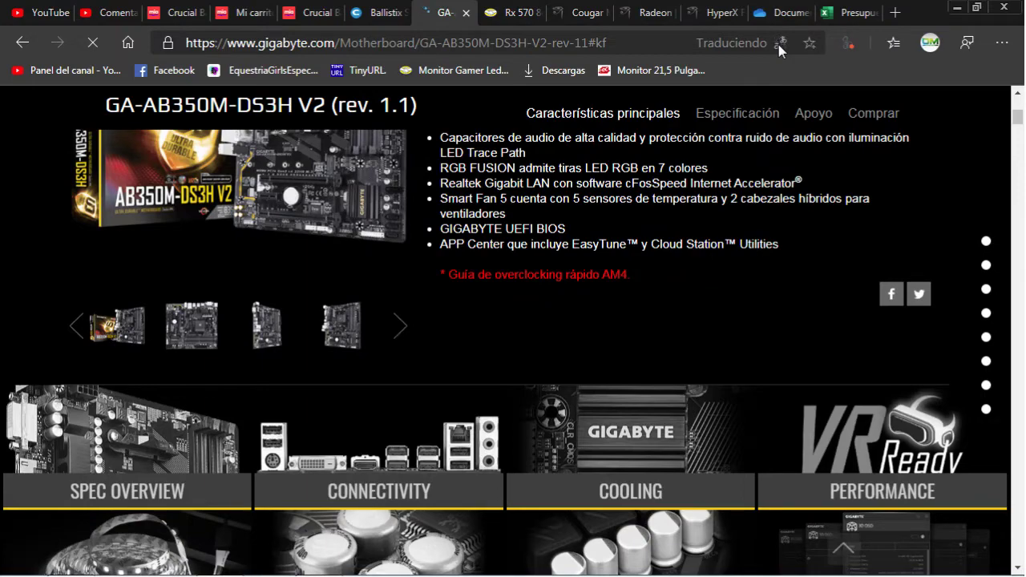
pyautogui.scroll(-2, 437, 409)
pyautogui.scroll(-6, 433, 400)
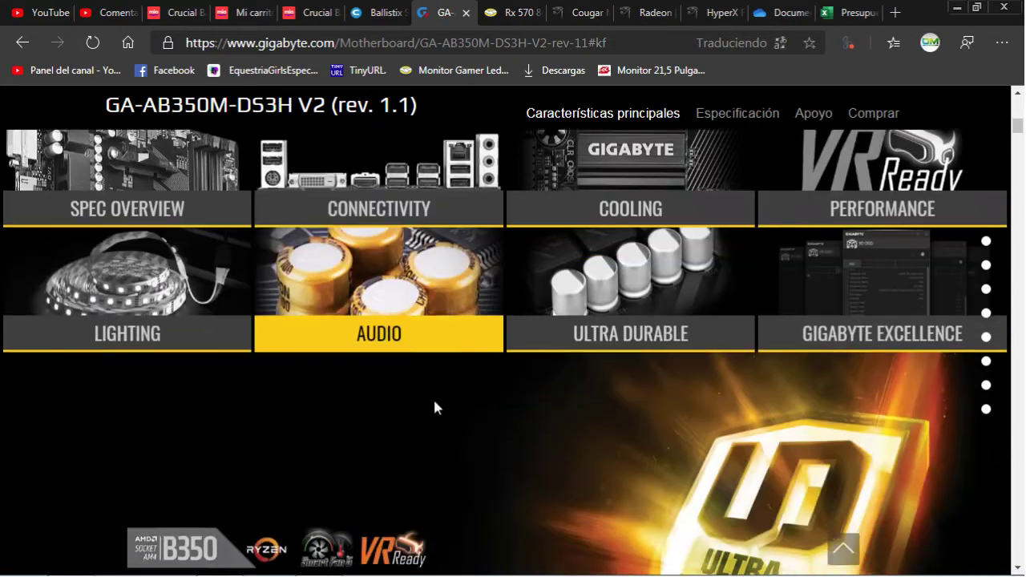
pyautogui.scroll(-9, 435, 400)
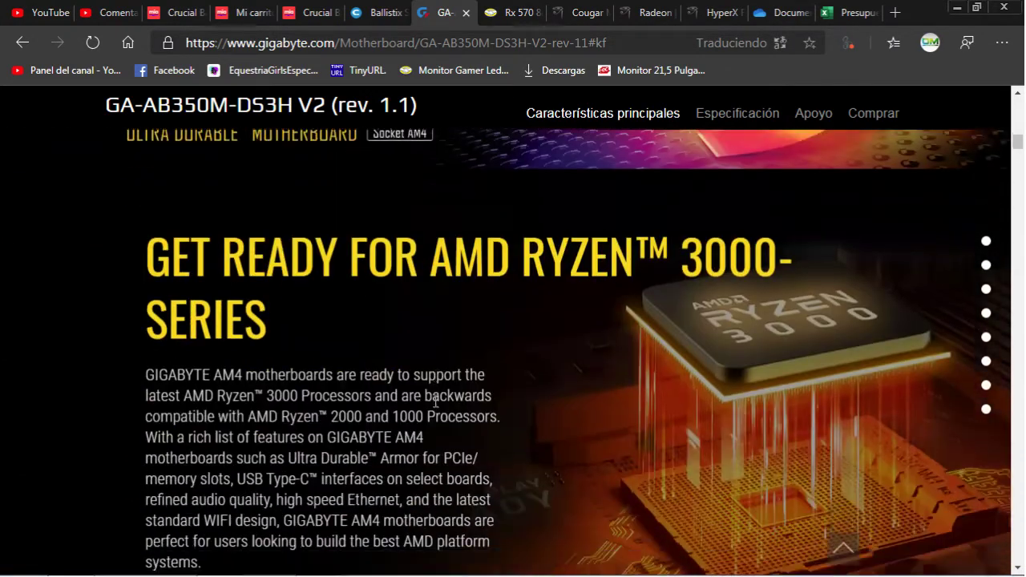
pyautogui.scroll(-4, 433, 402)
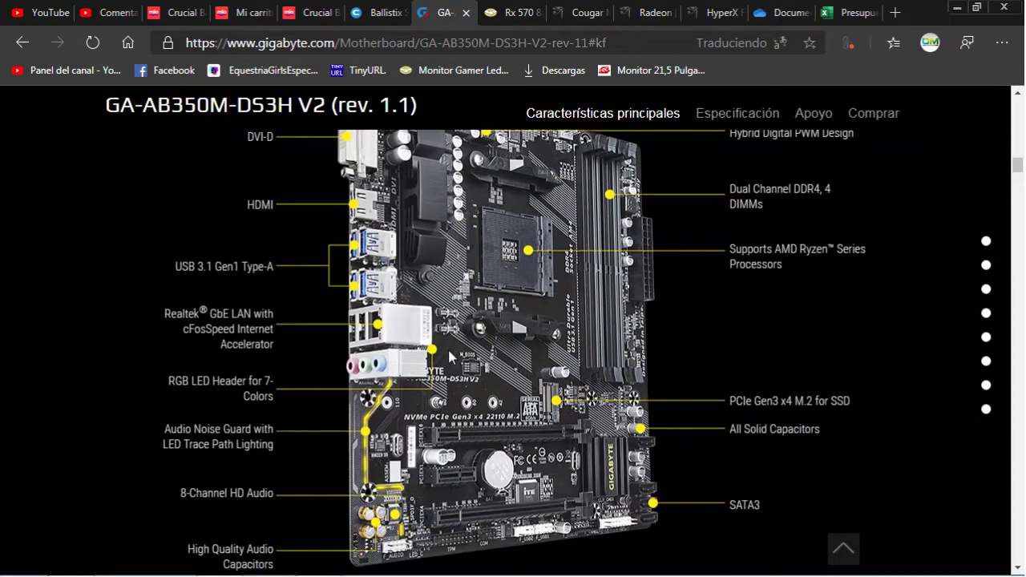
pyautogui.scroll(-4, 447, 346)
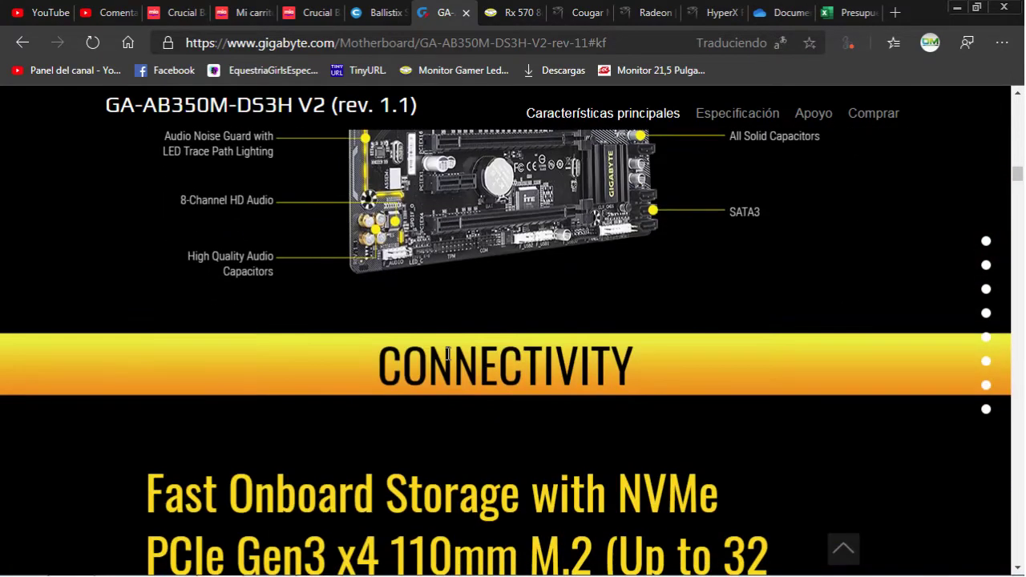
# Read the Connectivity section of the motherboard's Key Features, covering M.2 storage and the Realtek LAN with cFosSpeed, up to Cooling.
pyautogui.scroll(-1, 447, 353)
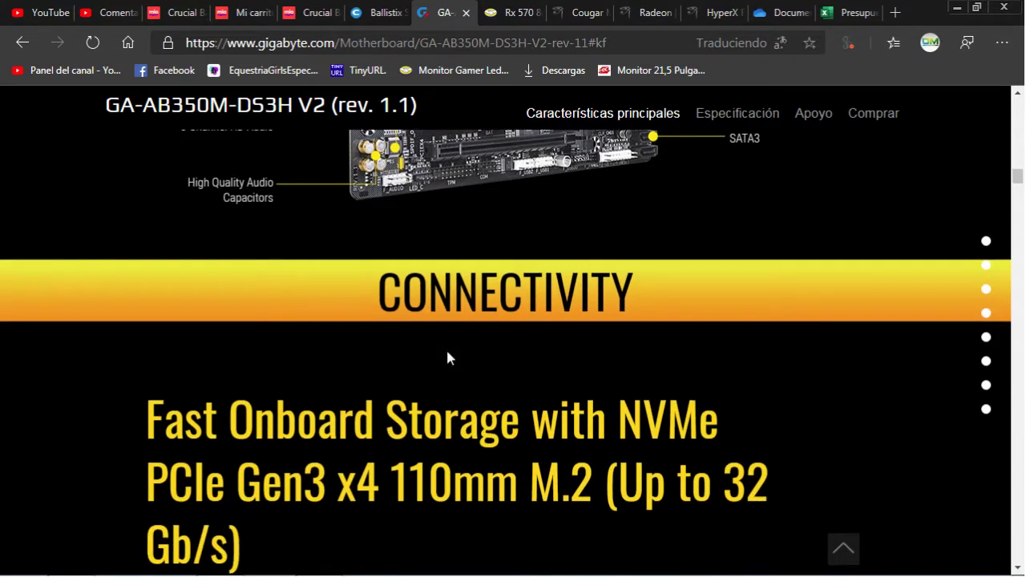
pyautogui.scroll(3, 447, 358)
pyautogui.scroll(-2, 449, 355)
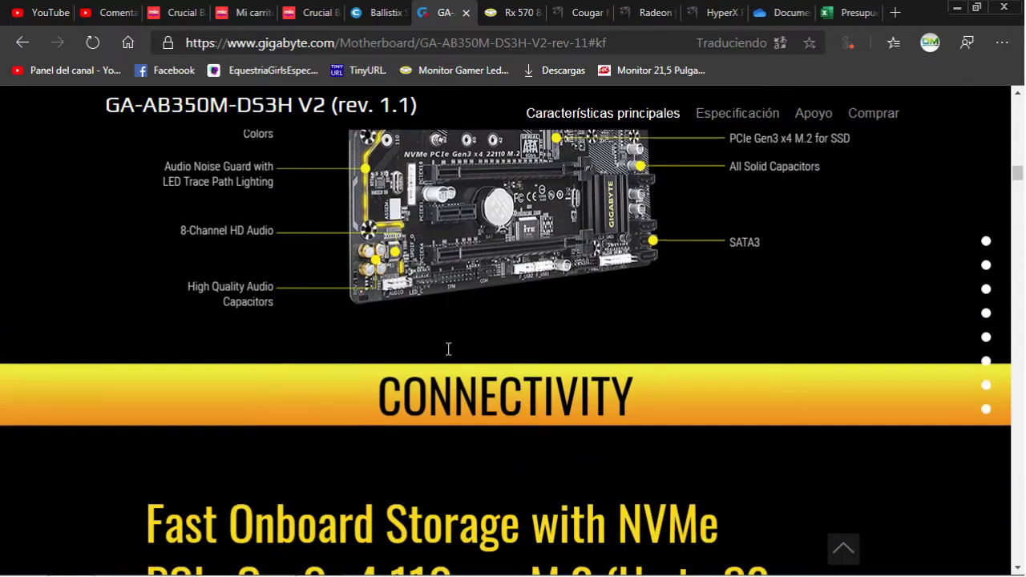
pyautogui.scroll(-7, 490, 303)
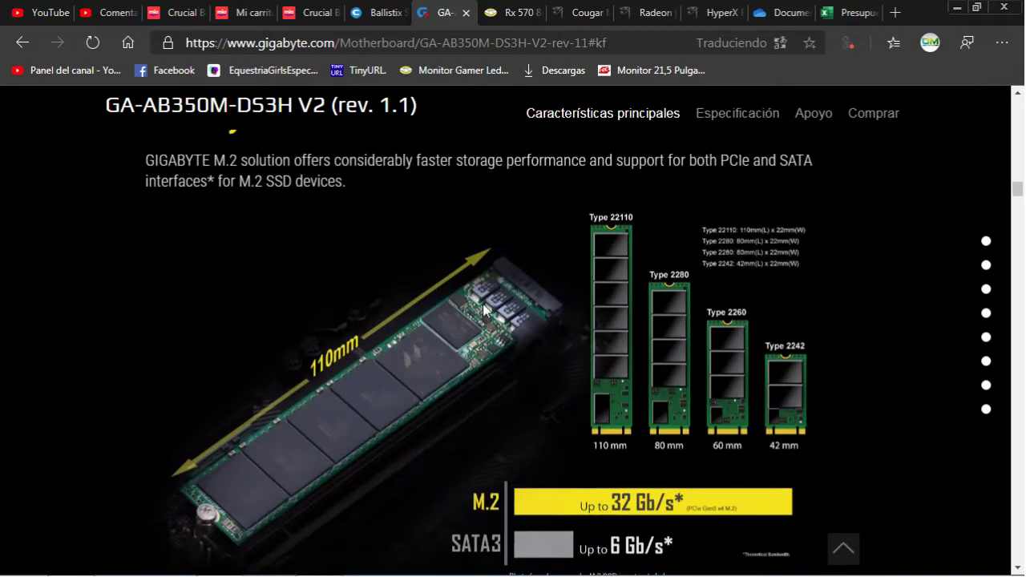
pyautogui.scroll(-2, 483, 304)
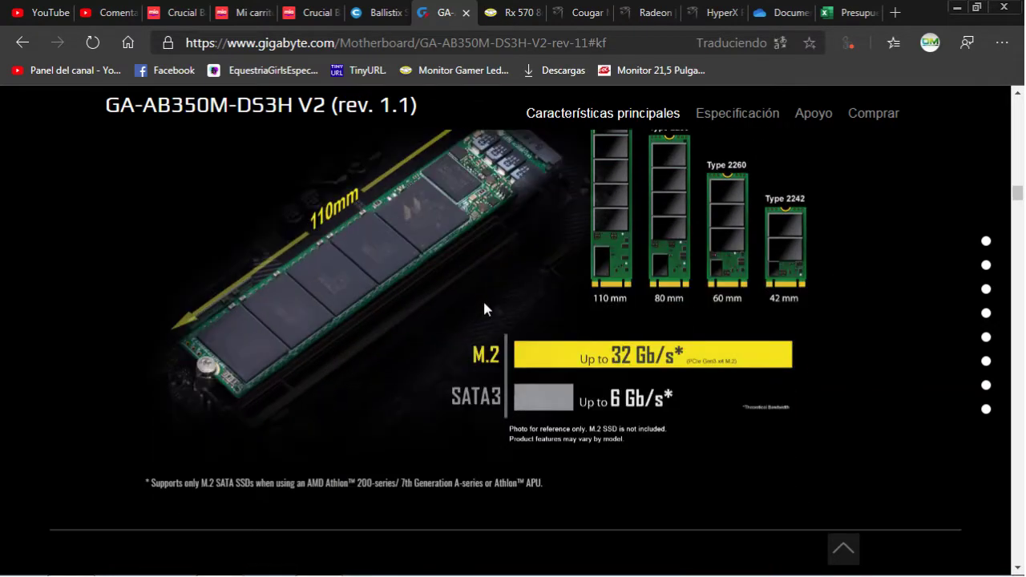
pyautogui.scroll(-1, 485, 300)
pyautogui.scroll(-5, 487, 309)
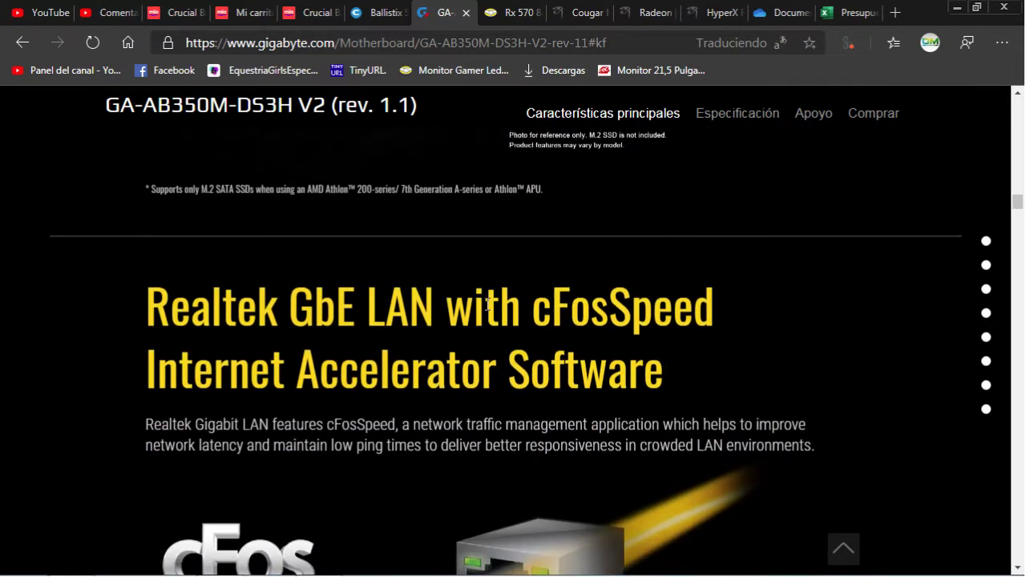
pyautogui.scroll(-11, 484, 300)
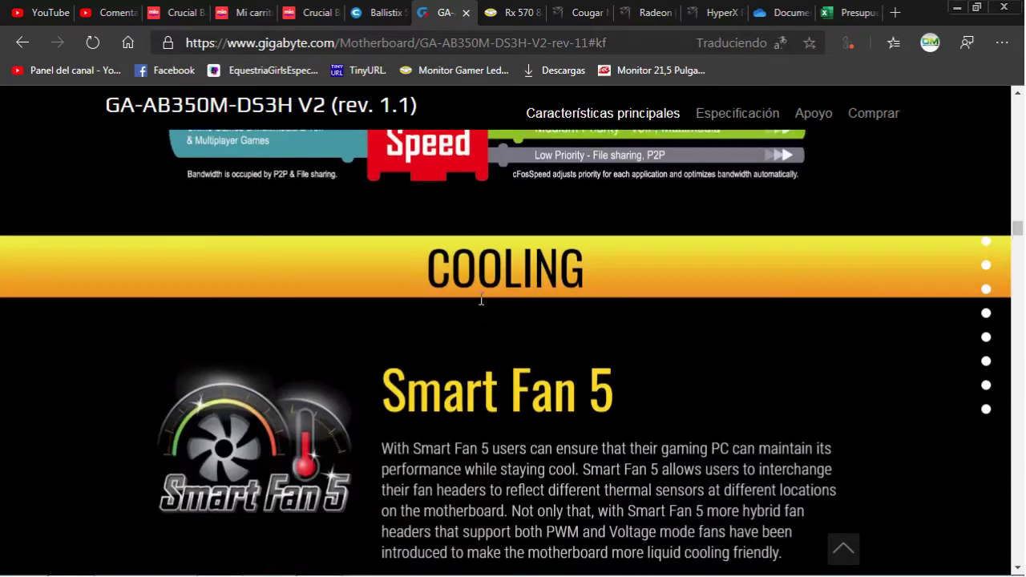
# Review the Cooling section, from Smart Fan 5 and the temperature sensor diagram to the hybrid fan headers, up to the Performance section.
pyautogui.scroll(-2, 481, 299)
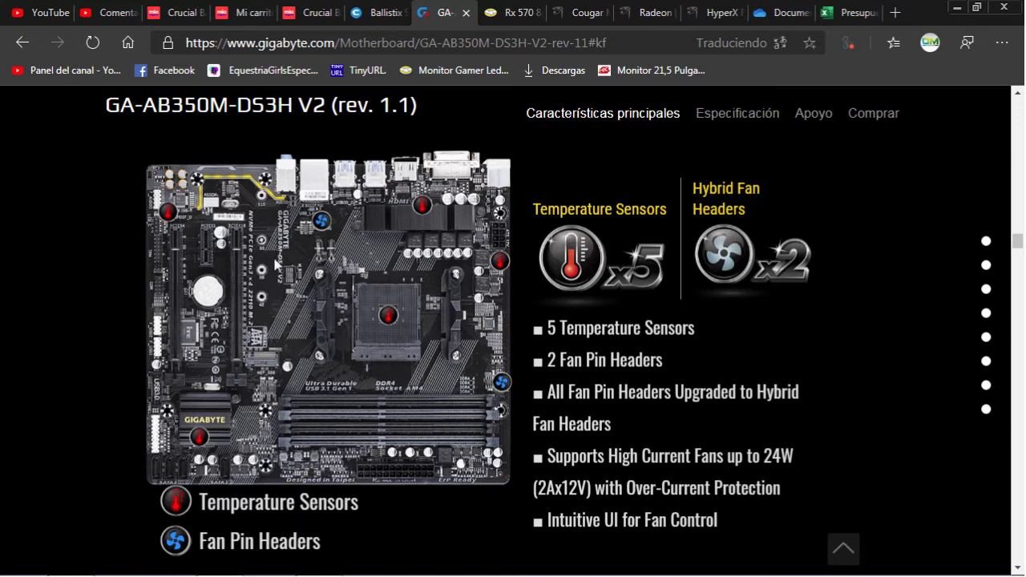
pyautogui.scroll(-1, 275, 265)
pyautogui.scroll(-6, 229, 352)
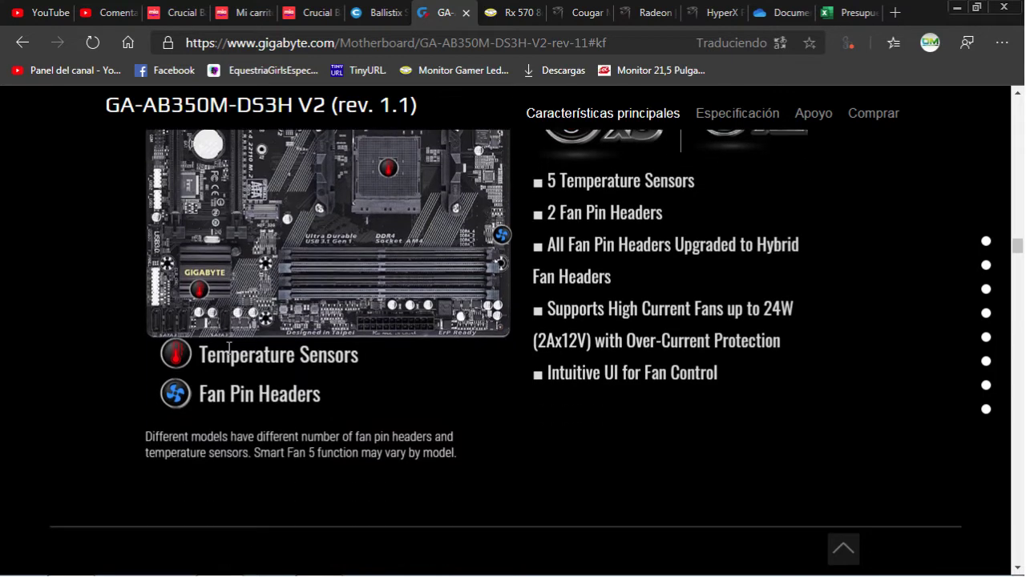
pyautogui.scroll(-8, 228, 351)
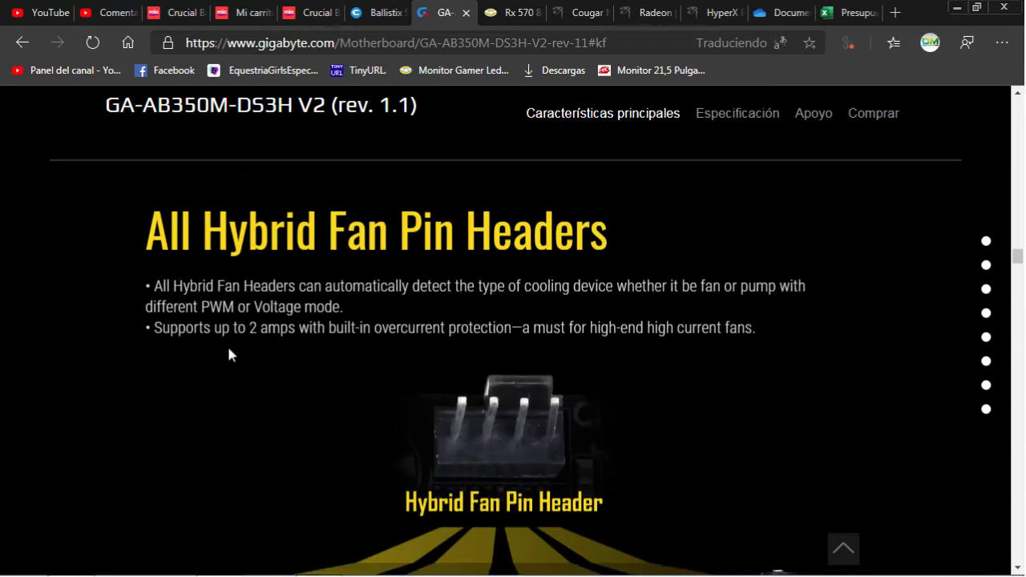
pyautogui.scroll(-15, 228, 353)
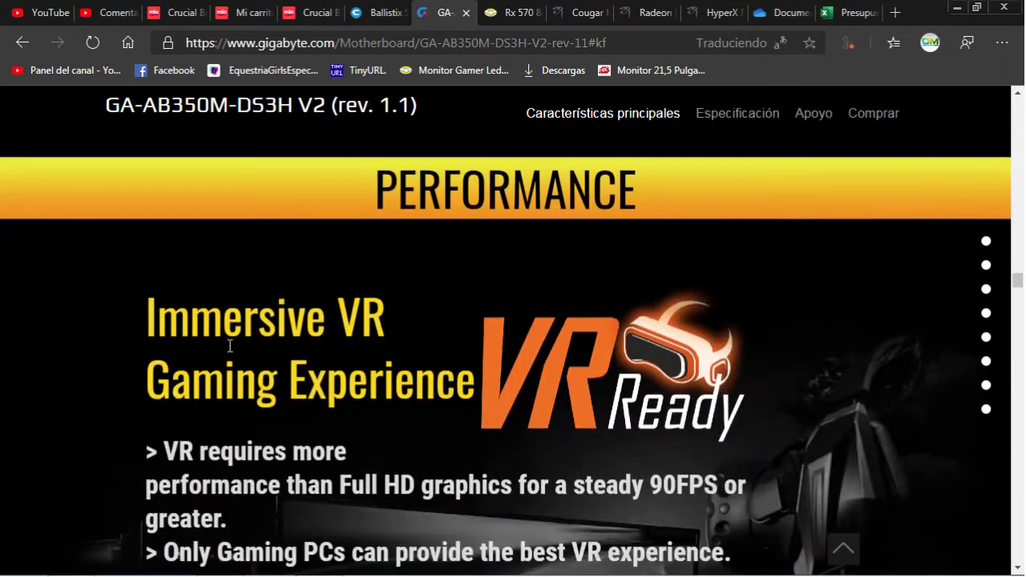
# Look over the VR, RGB Fusion lighting, Double Locking Bracket and XSplit Gamecaster sections of the motherboard page.
pyautogui.scroll(-12, 228, 343)
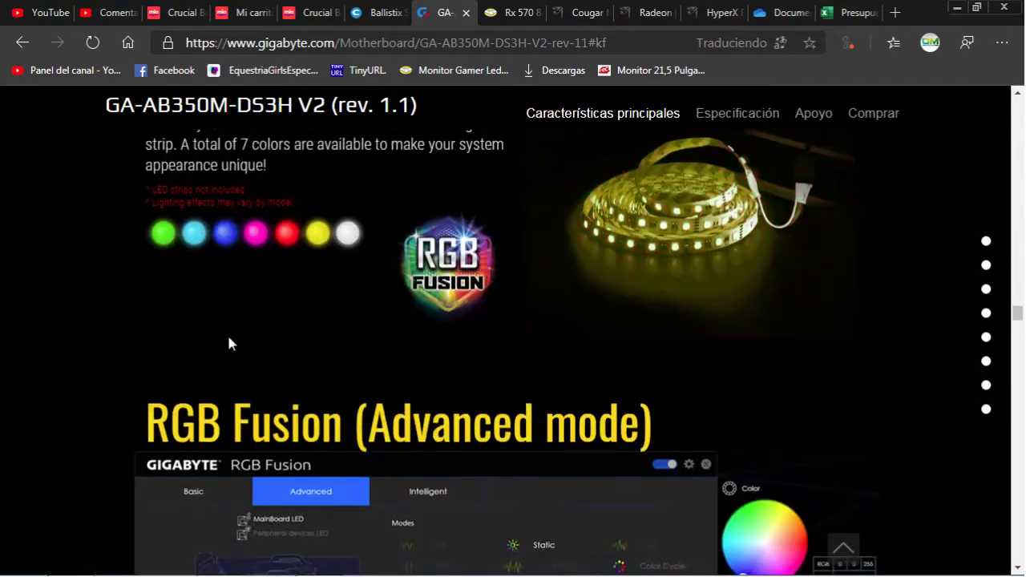
pyautogui.scroll(8, 228, 343)
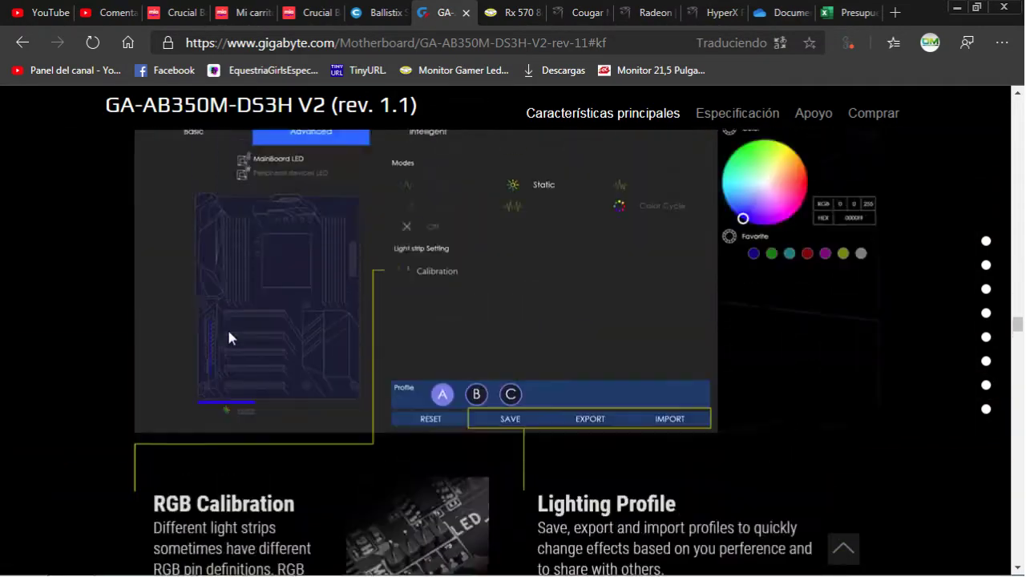
pyautogui.scroll(-14, 228, 332)
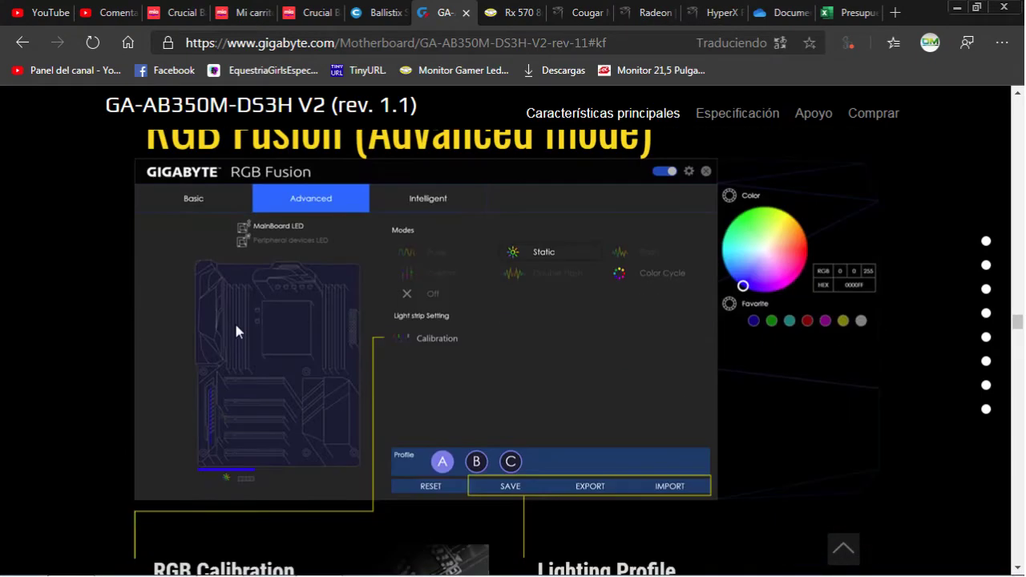
pyautogui.scroll(-10, 233, 332)
pyautogui.scroll(-6, 228, 334)
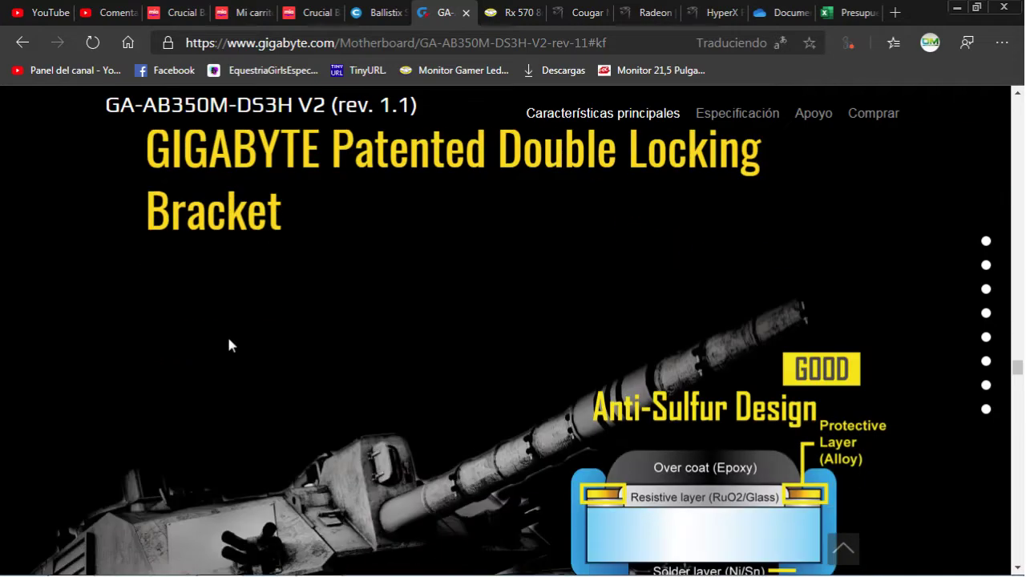
pyautogui.scroll(-6, 223, 339)
pyautogui.scroll(-4, 226, 331)
pyautogui.scroll(-10, 226, 332)
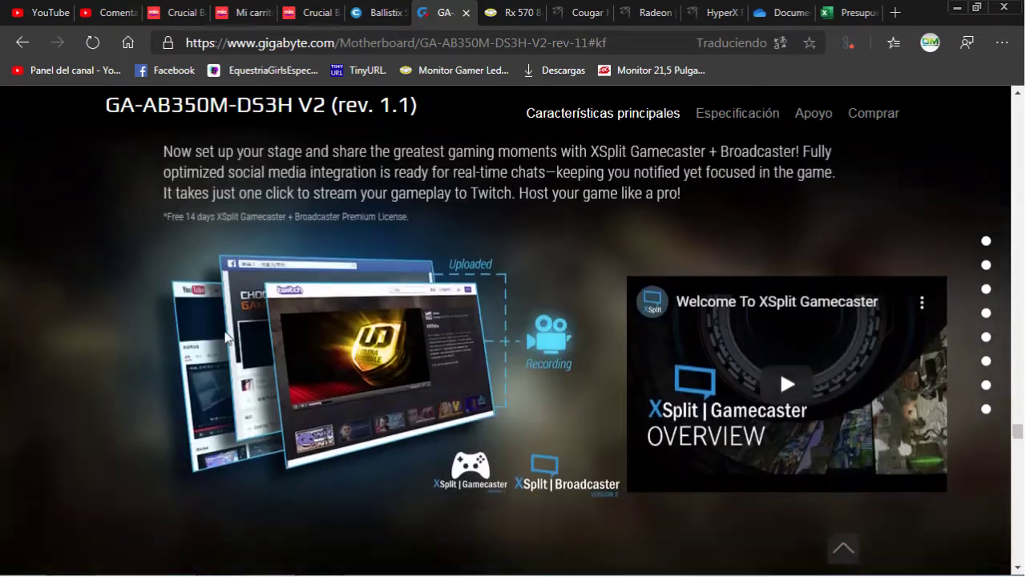
# Look through the BIOS interface, GIGABYTE APP Center and 3D OSD sections near the end of the Key Features page.
pyautogui.scroll(-10, 225, 337)
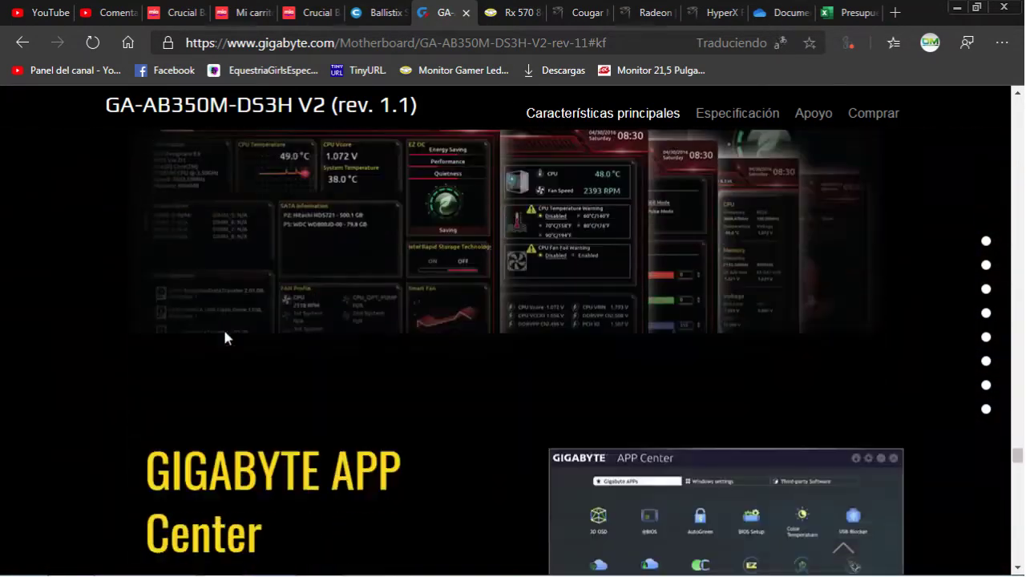
pyautogui.scroll(-12, 225, 337)
pyautogui.scroll(-12, 221, 328)
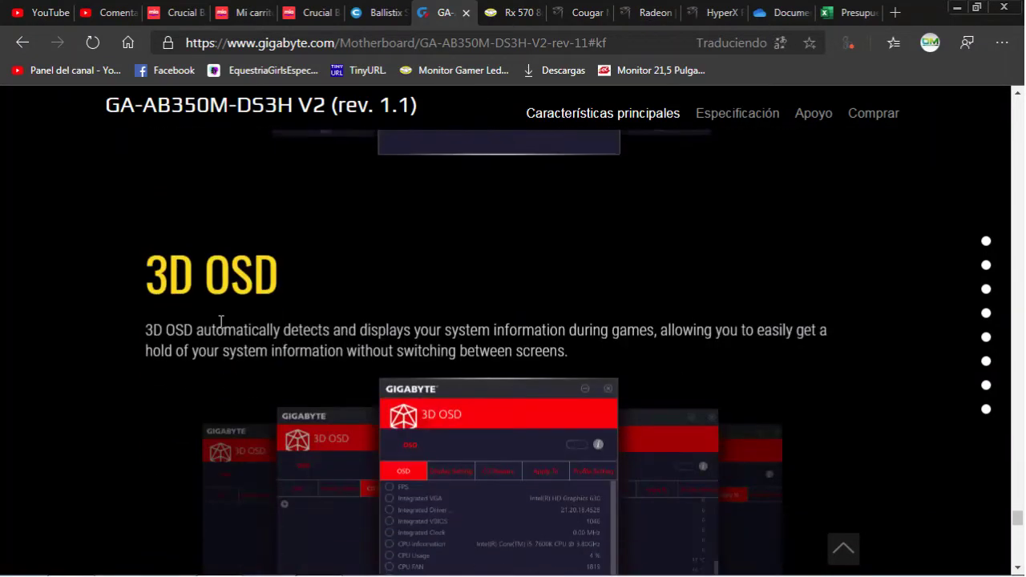
pyautogui.scroll(-10, 221, 322)
pyautogui.scroll(-3, 221, 322)
# Go back up the Key Features page past the VR Gaming section to the Hybrid Fan Pin Header diagram.
pyautogui.scroll(8, 221, 322)
pyautogui.scroll(8, 222, 322)
pyautogui.scroll(8, 230, 321)
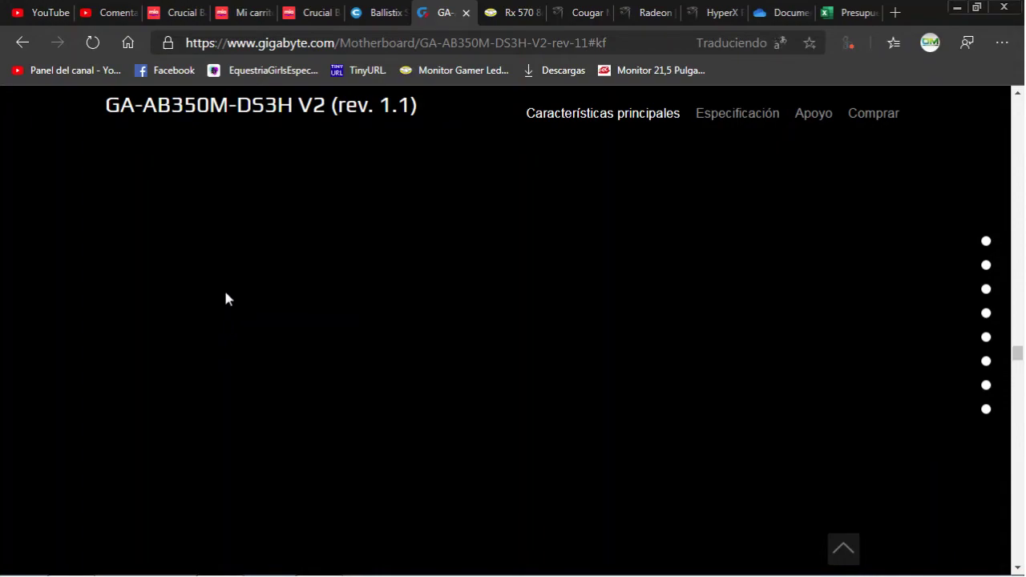
pyautogui.scroll(8, 365, 261)
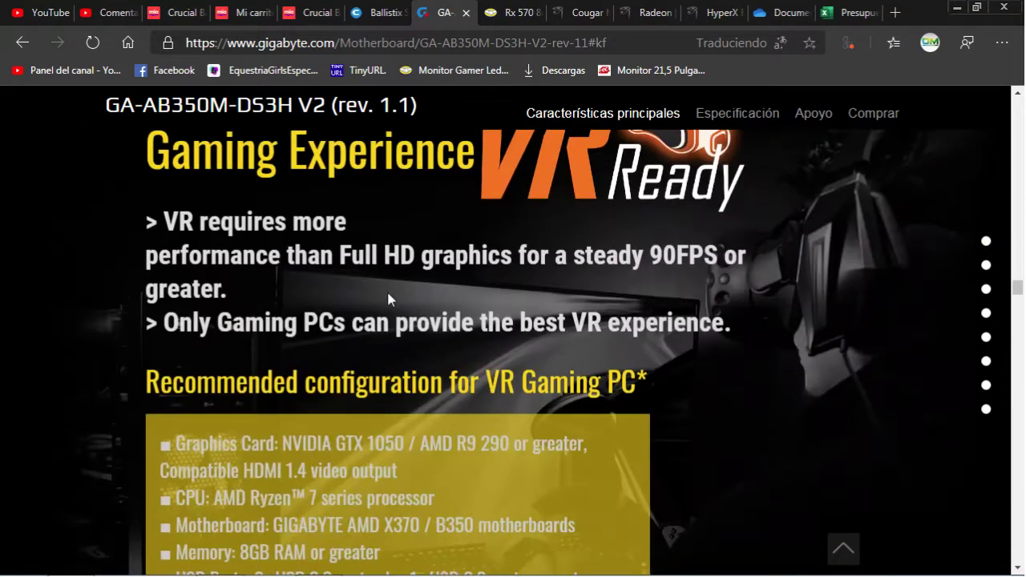
pyautogui.scroll(2, 384, 292)
pyautogui.scroll(4, 375, 280)
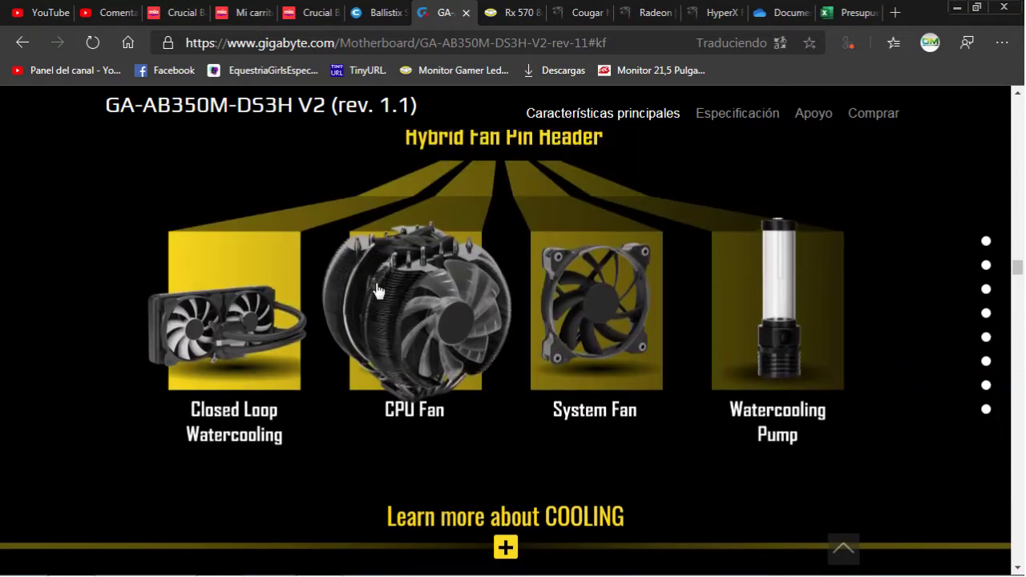
# Open Crucial's Ballistix Sport LT 4GB DDR4-2400 page and review its compatibility check, product highlights and technical specifications.
pyautogui.click(377, 17)
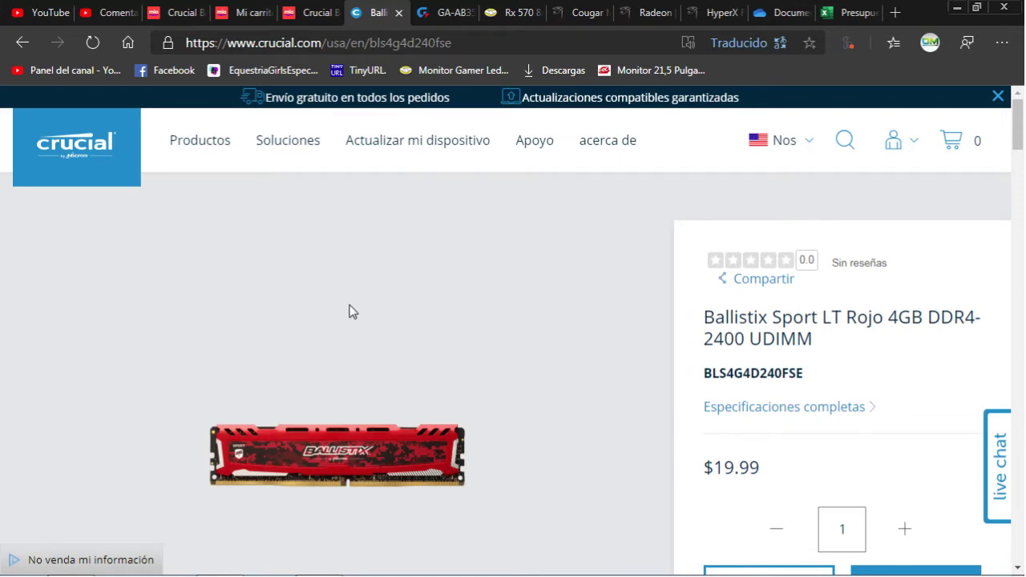
pyautogui.scroll(-1, 353, 311)
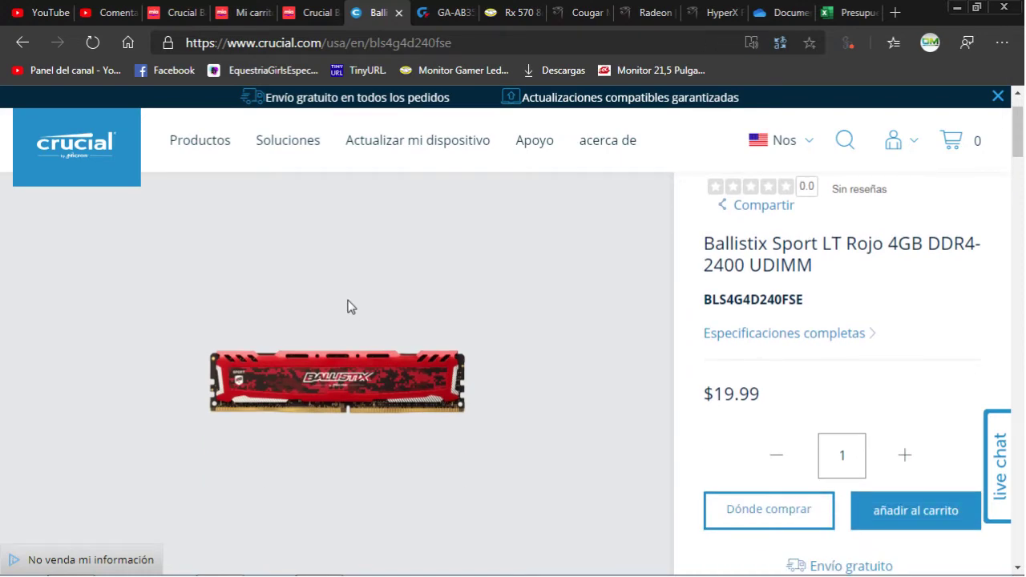
pyautogui.scroll(-10, 349, 304)
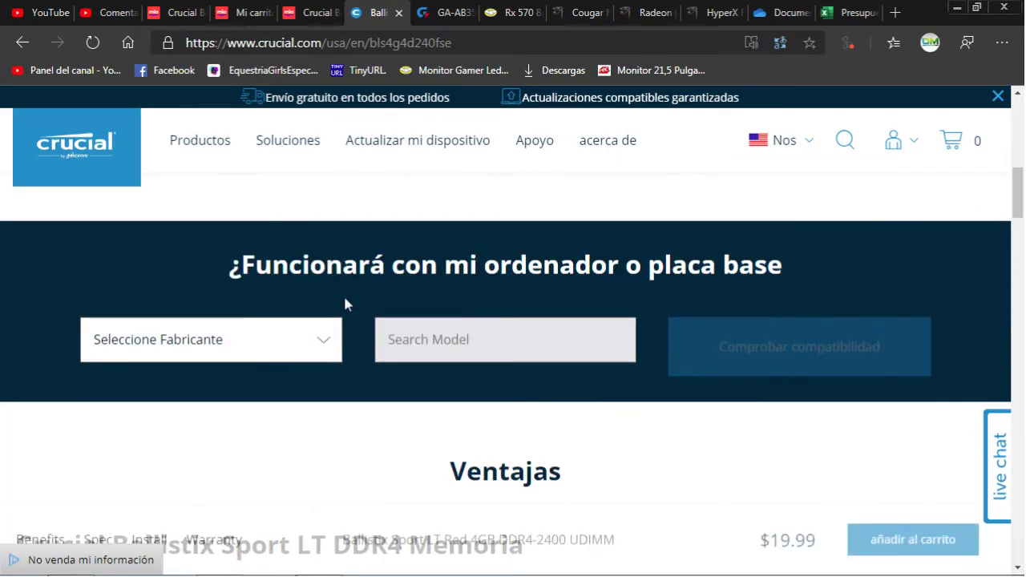
pyautogui.scroll(-1, 340, 303)
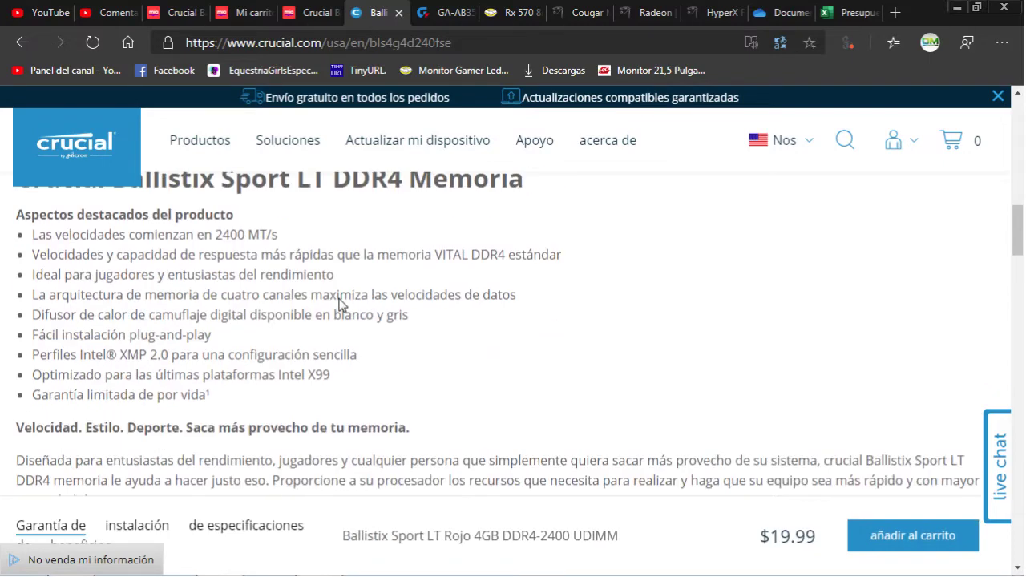
pyautogui.scroll(-3, 340, 300)
pyautogui.scroll(-10, 340, 298)
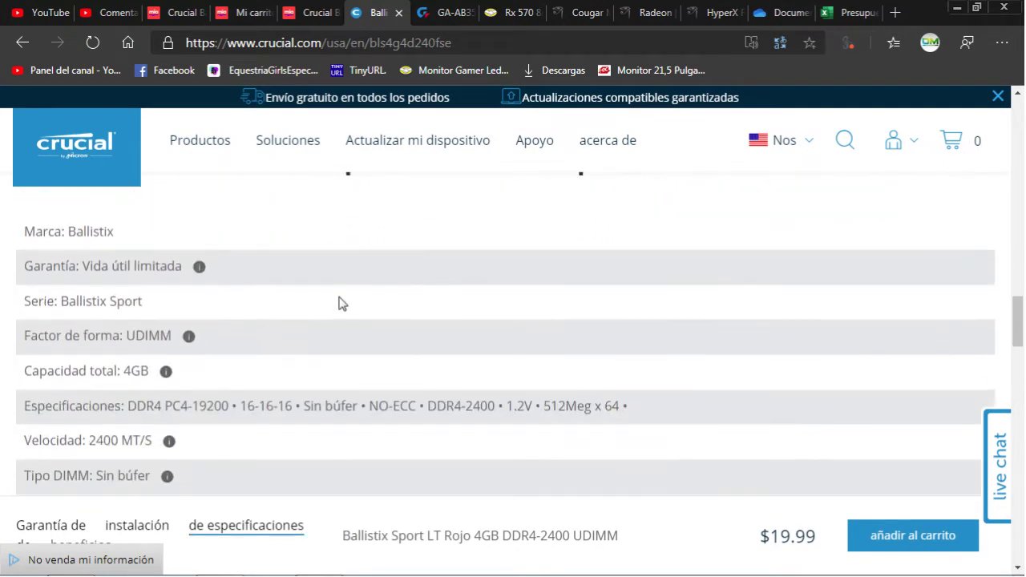
pyautogui.scroll(-1, 340, 303)
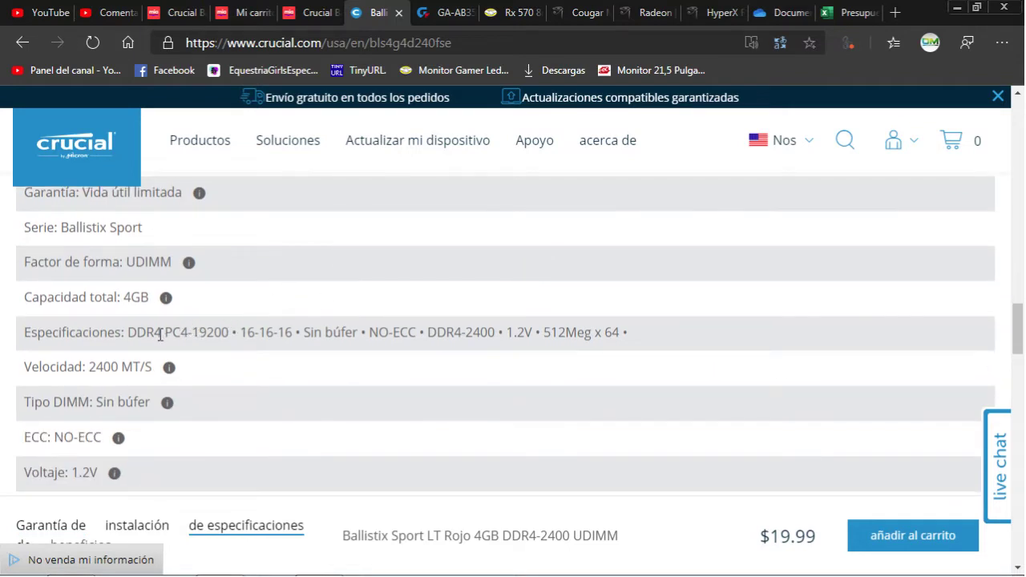
# Highlight the memory's "16-16-16" timings and "-2400" speed in the specifications, check the remaining entries and return to the page's start.
pyautogui.moveTo(192, 337); pyautogui.dragTo(293, 335)
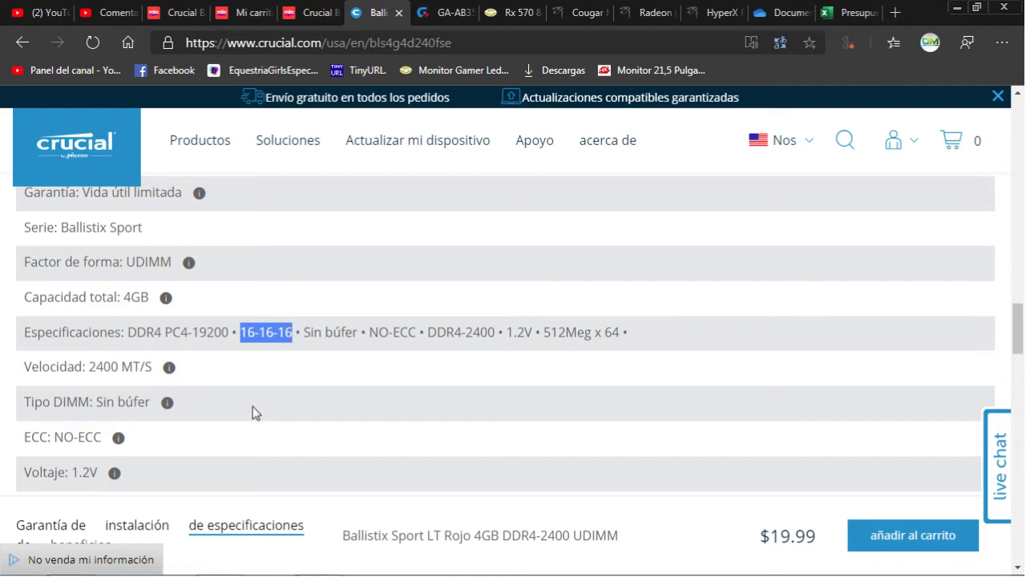
pyautogui.moveTo(462, 332); pyautogui.dragTo(495, 337)
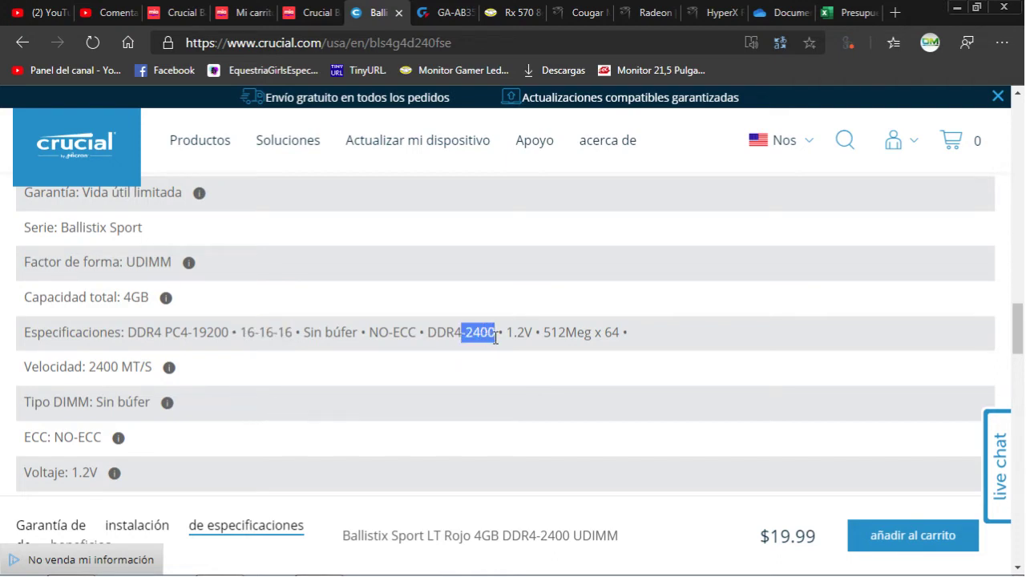
pyautogui.click(425, 369)
pyautogui.scroll(-2, 409, 371)
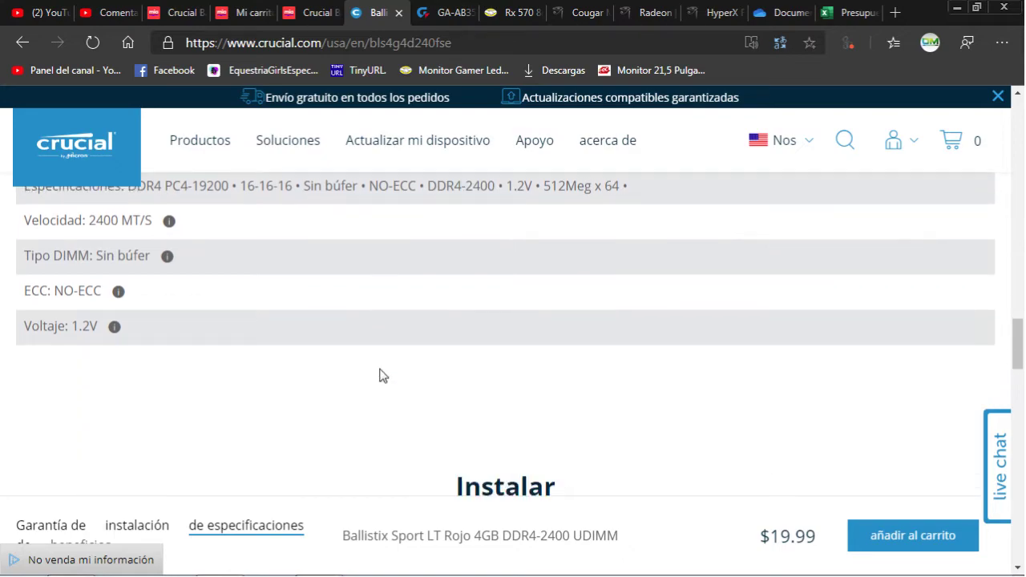
pyautogui.scroll(3, 381, 373)
pyautogui.scroll(15, 381, 368)
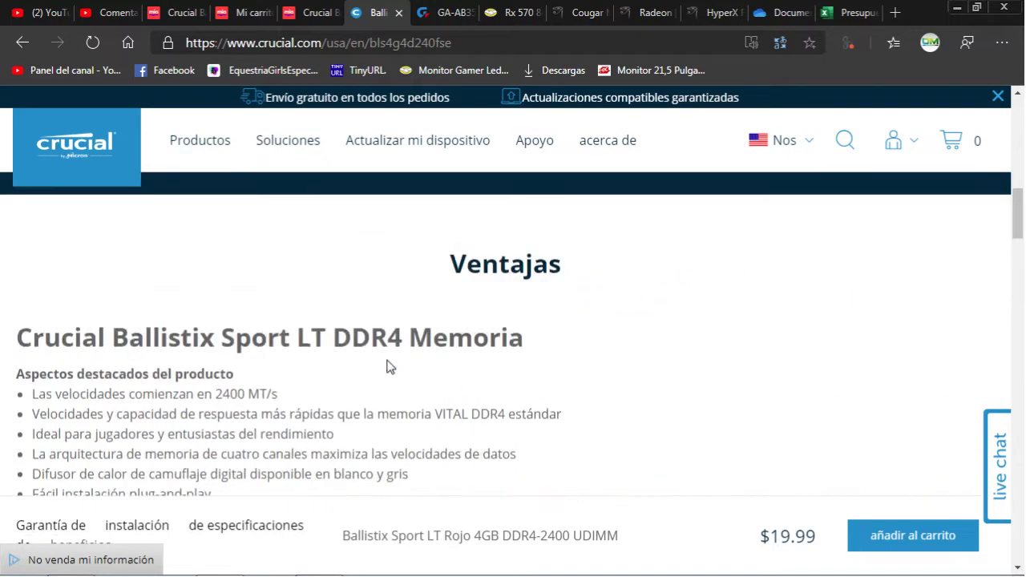
pyautogui.scroll(5, 386, 367)
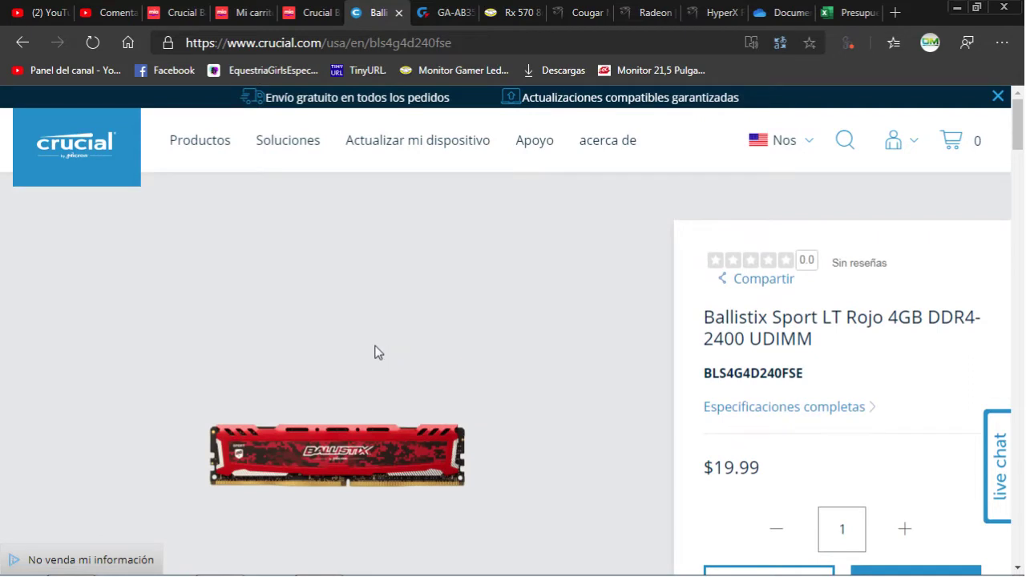
# Check the viewer's build request in the YouTube Studio comments and bring up Tiendamia's Crucial Ballistix Sport LT 8GB kit listing.
pyautogui.click(117, 16)
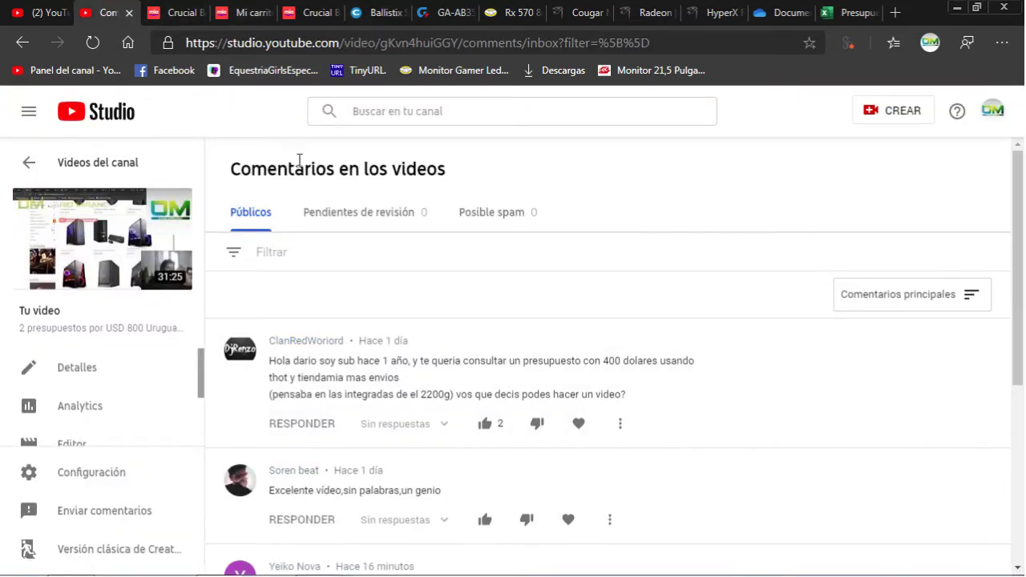
pyautogui.click(177, 13)
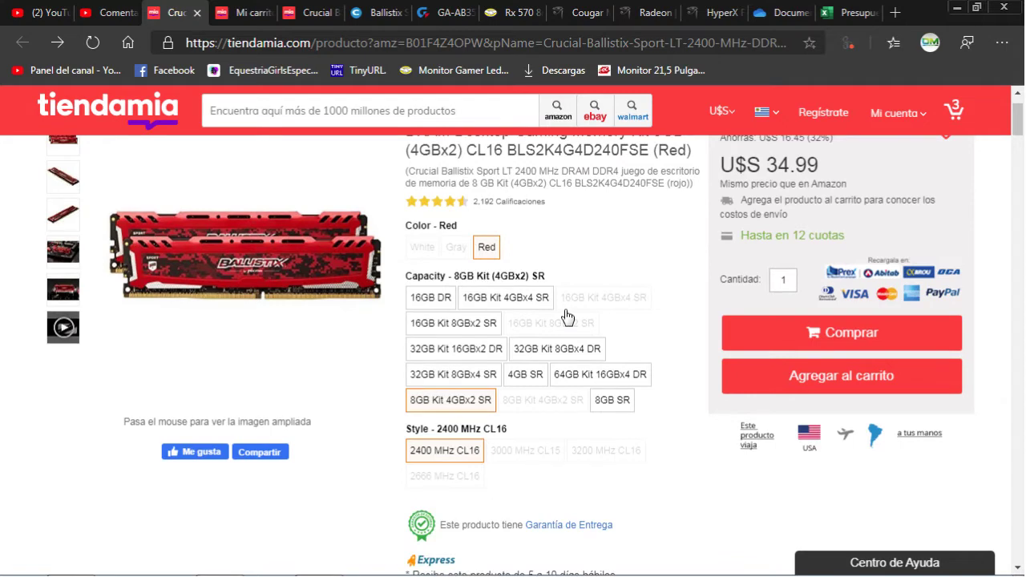
pyautogui.scroll(2, 558, 340)
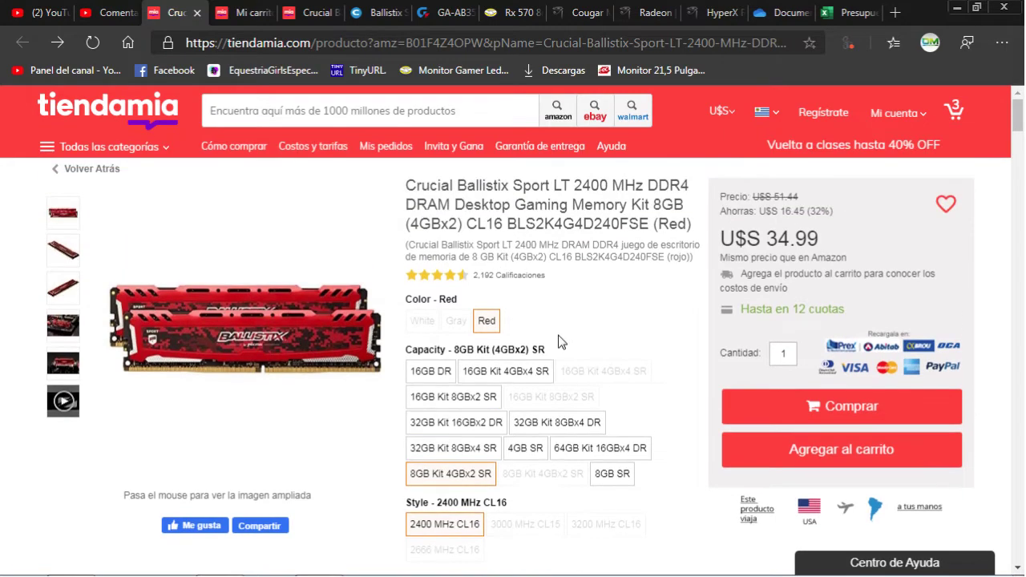
# Inspect the memory kit's options and price on Tiendamia, and switch to the Excel budget spreadsheet's list of build components.
pyautogui.moveTo(324, 321)
pyautogui.moveTo(323, 476)
pyautogui.moveTo(387, 309)
pyautogui.moveTo(817, 257); pyautogui.dragTo(767, 238)
pyautogui.click(767, 238)
pyautogui.click(843, 12)
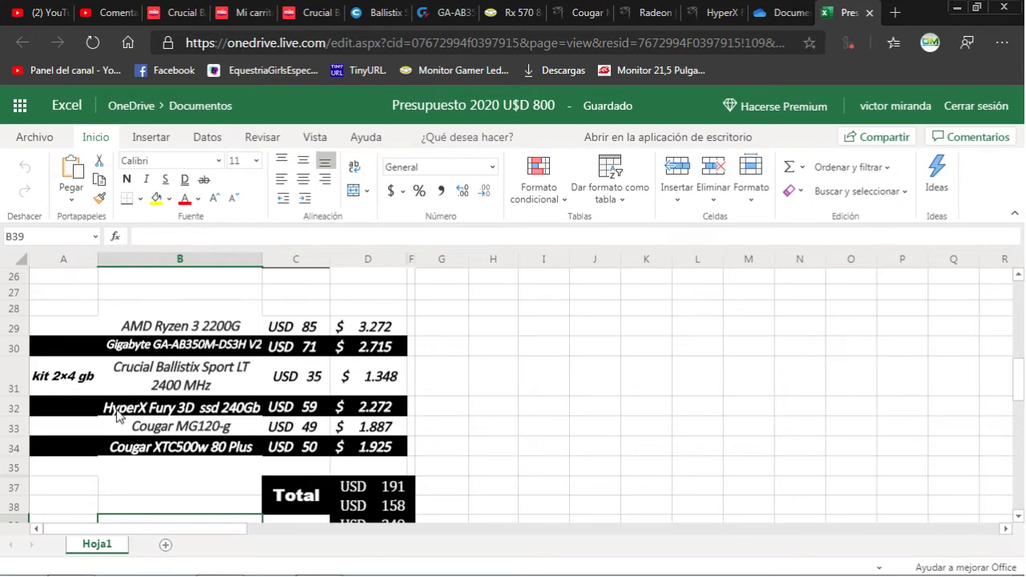
# Review the HyperX Fury 3D 240Gb SSD's listing and description on Thot Computación, and open the manufacturer's page in a new tab.
pyautogui.click(705, 15)
pyautogui.scroll(-2, 603, 367)
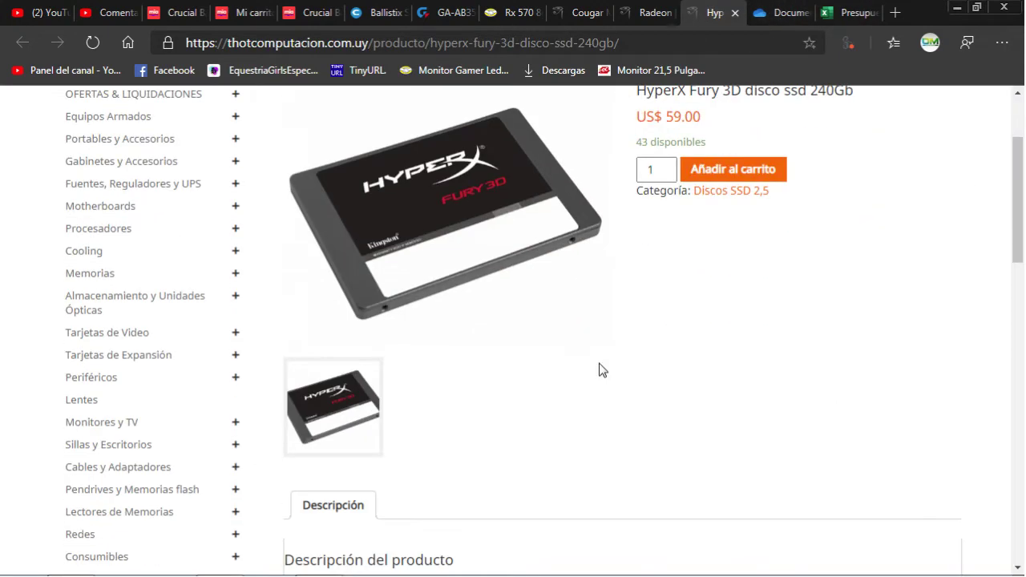
pyautogui.scroll(-3, 603, 369)
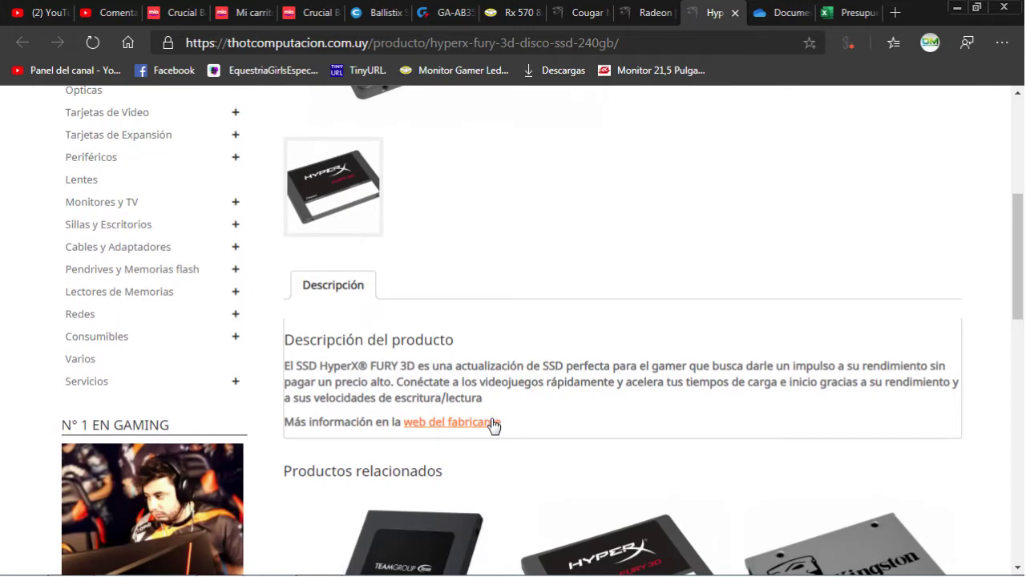
pyautogui.rightClick(493, 426)
pyautogui.click(592, 232)
pyautogui.scroll(2, 595, 255)
pyautogui.scroll(3, 595, 255)
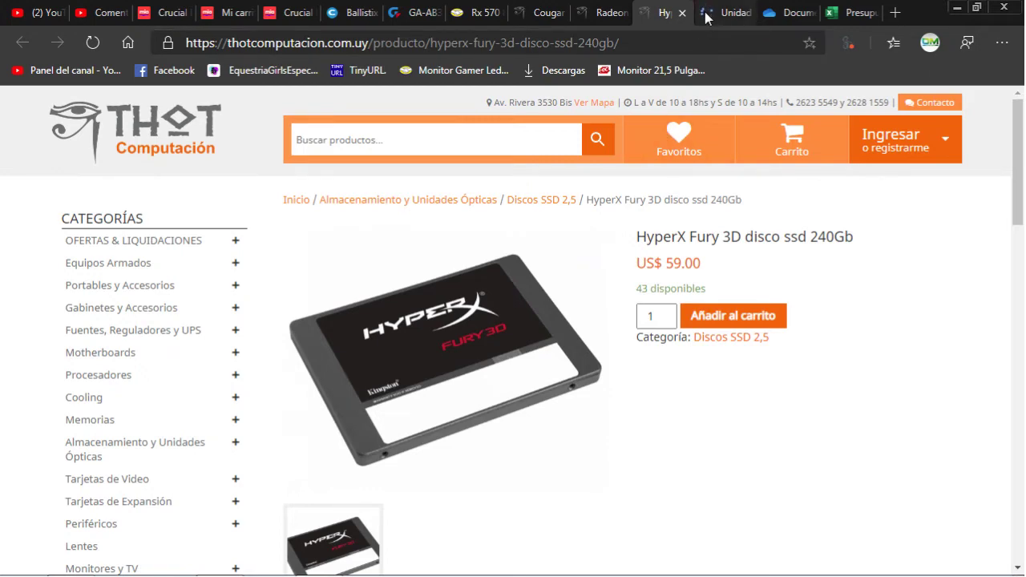
# Review the HyperX Fury 3D's features, read/write speeds and 240GB capacity specifications on the manufacturer's page, and close it.
pyautogui.click(707, 17)
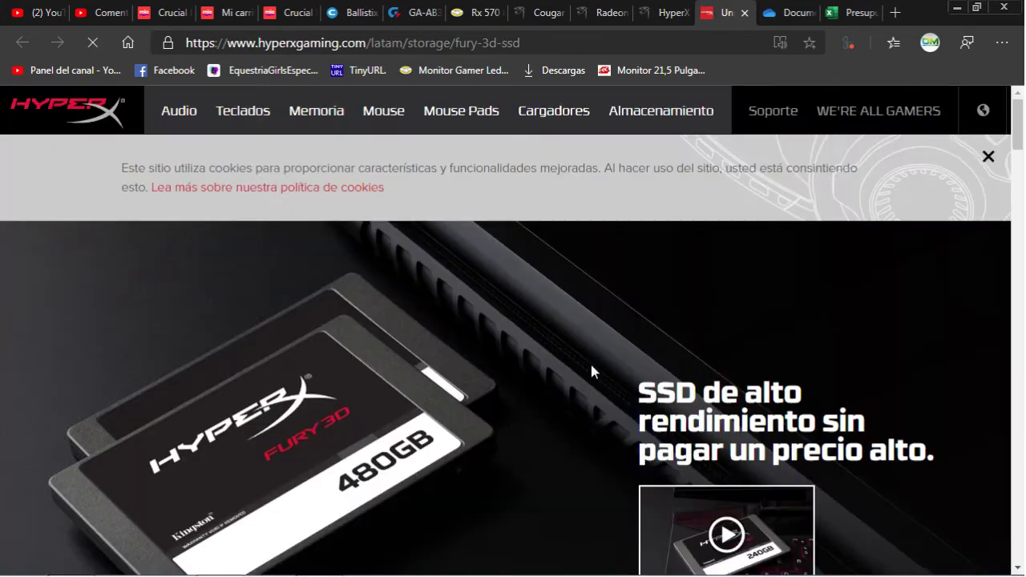
pyautogui.scroll(-3, 570, 430)
pyautogui.scroll(-7, 568, 425)
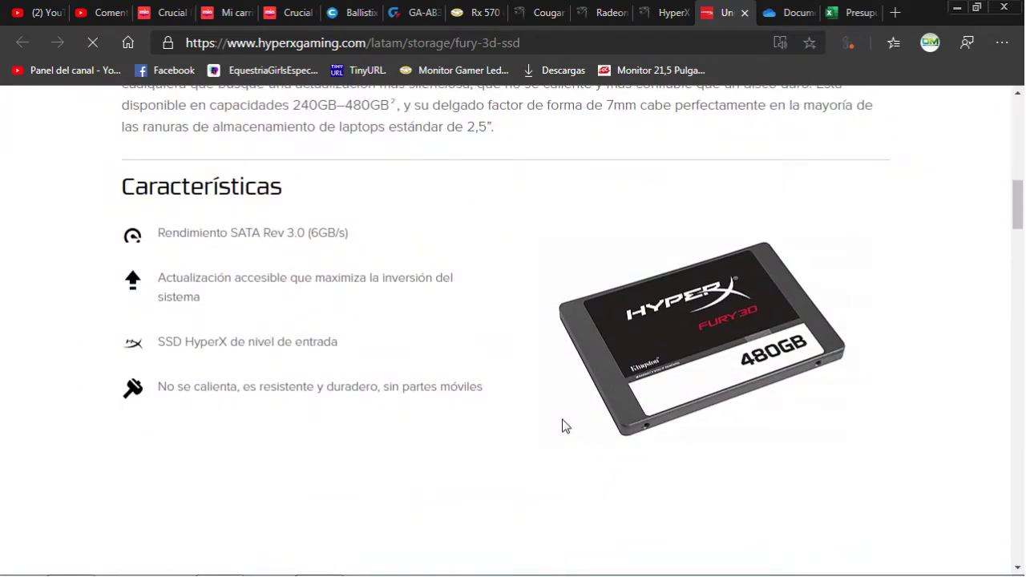
pyautogui.scroll(-2, 564, 425)
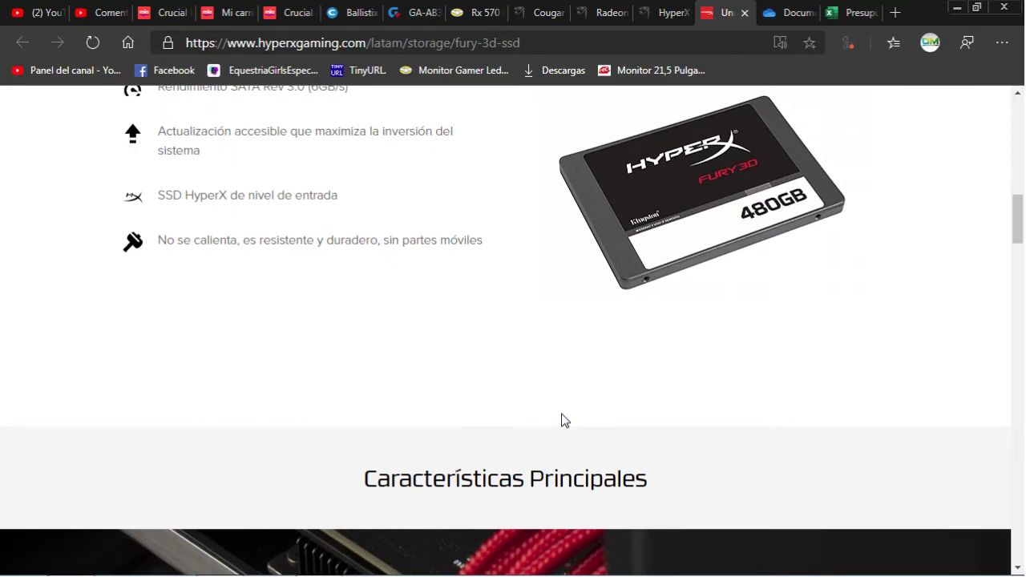
pyautogui.scroll(-10, 559, 412)
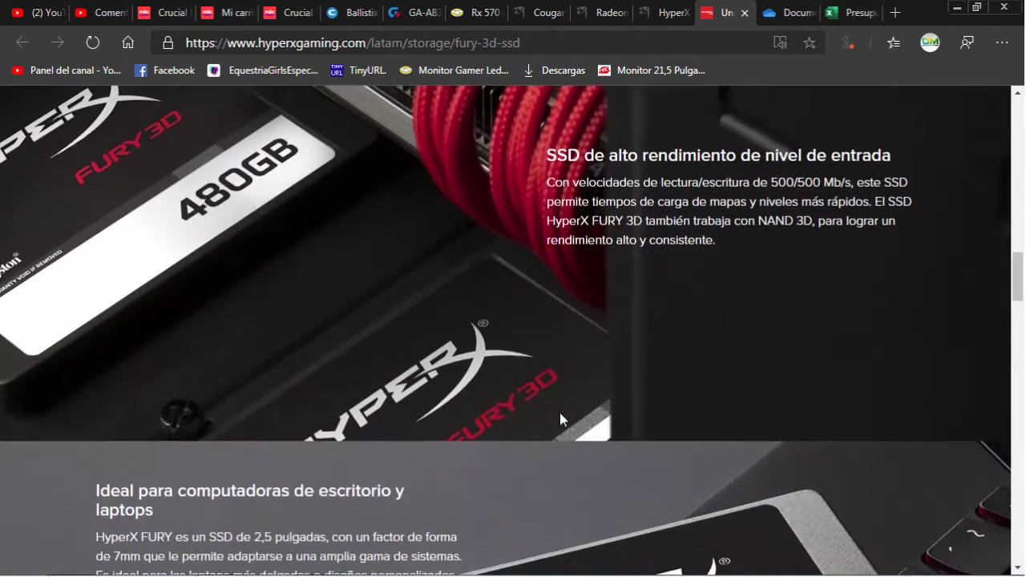
pyautogui.scroll(-9, 559, 417)
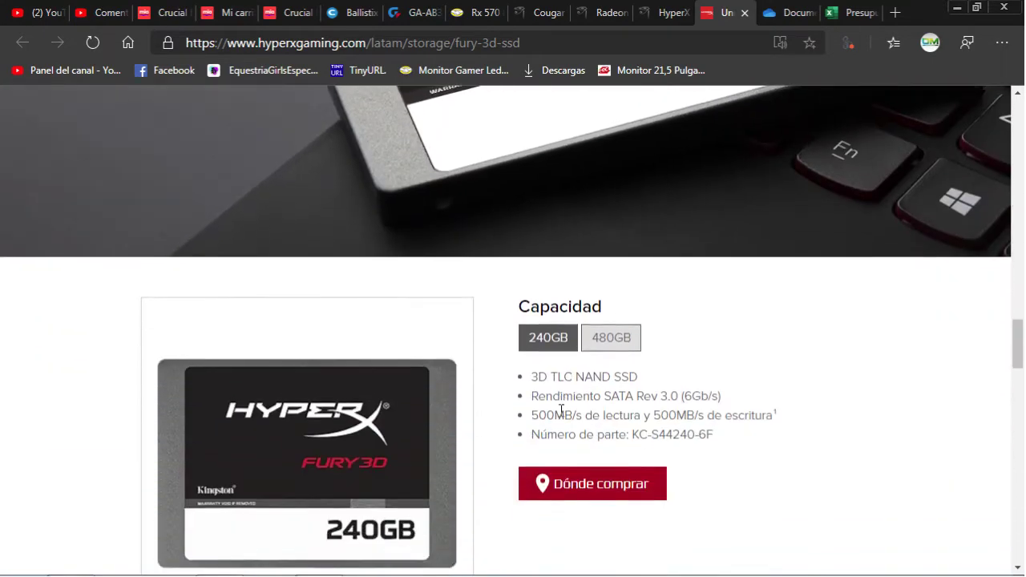
pyautogui.scroll(2, 559, 416)
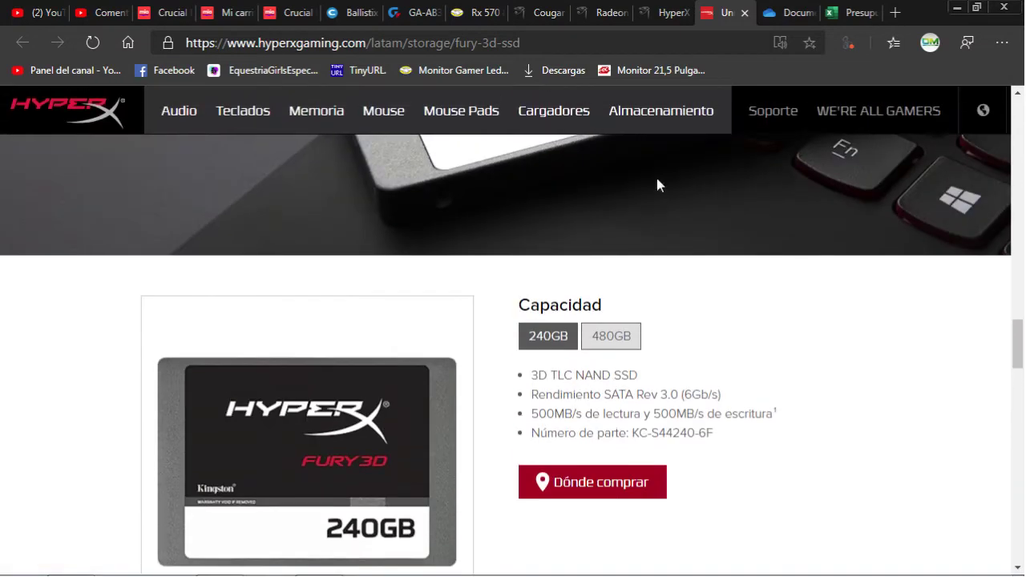
pyautogui.click(744, 13)
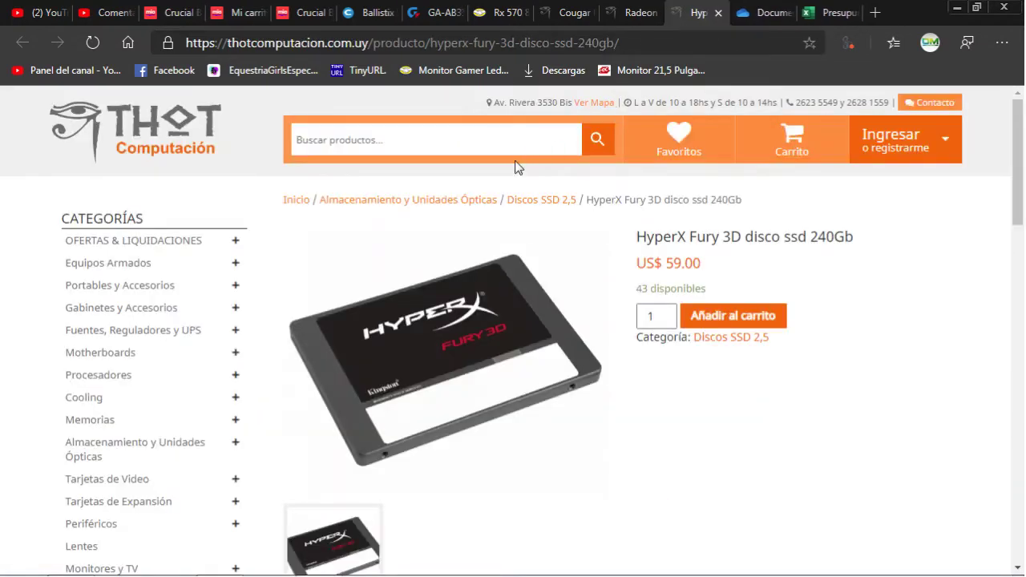
# Open Thot Computación's Discos SSD 2,5 category in a new tab and compare the listed drives and prices.
pyautogui.rightClick(544, 202)
pyautogui.click(564, 216)
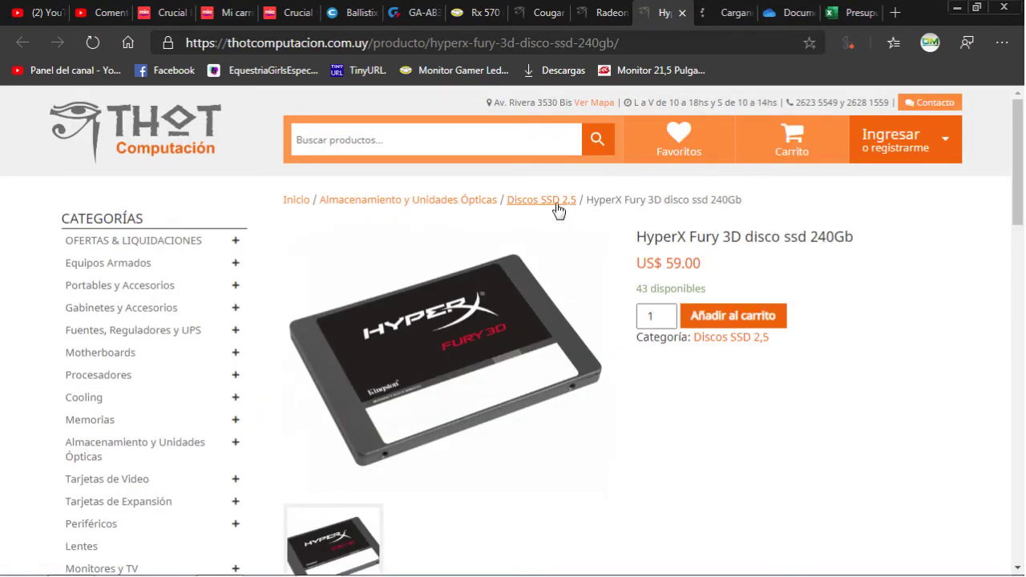
pyautogui.click(717, 10)
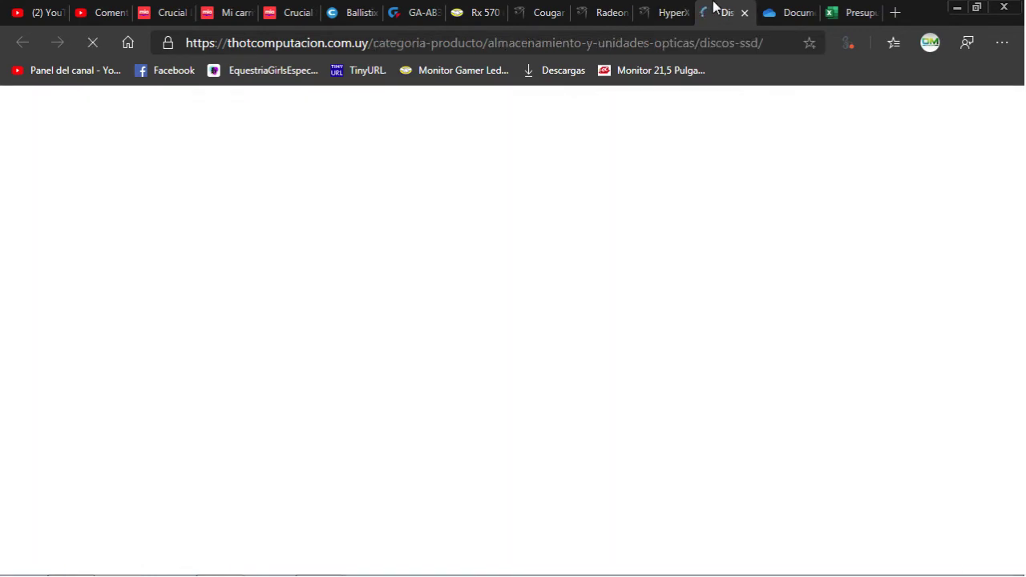
pyautogui.scroll(-4, 673, 286)
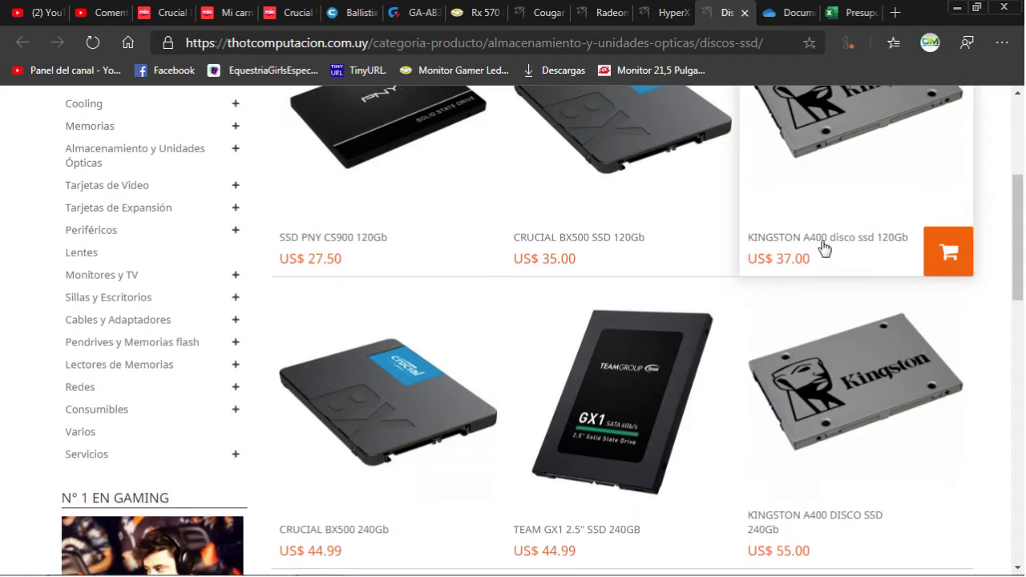
pyautogui.scroll(3, 820, 252)
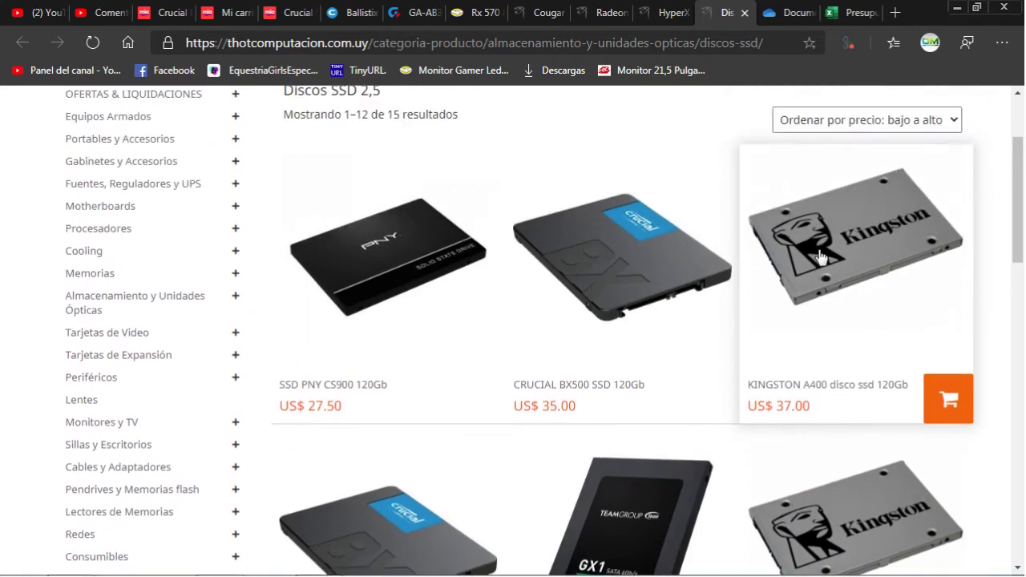
# Return to the HyperX Fury 3D listing and highlight the drive's 240Gb capacity and its price.
pyautogui.click(680, 13)
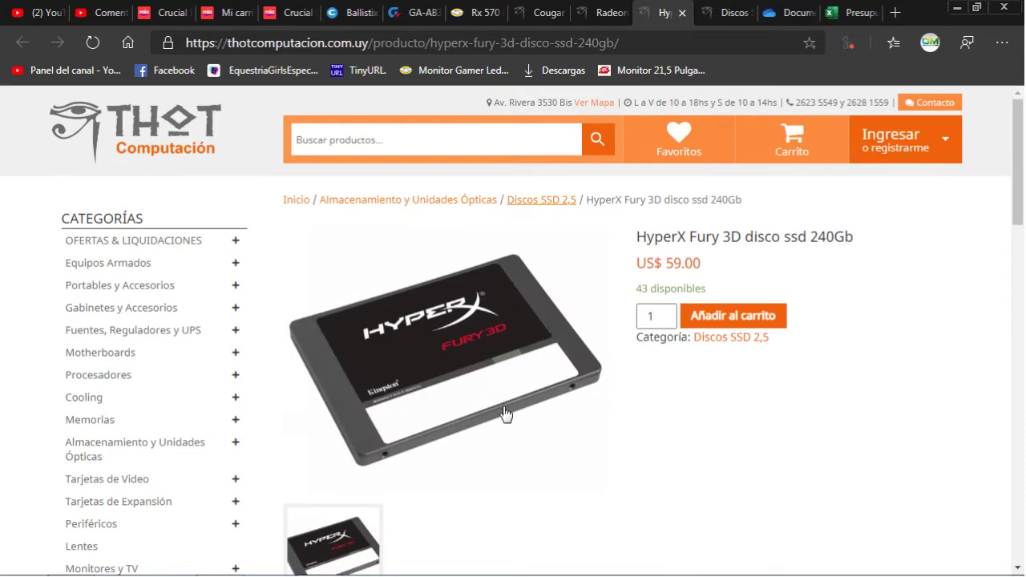
pyautogui.scroll(-4, 513, 416)
pyautogui.scroll(2, 517, 417)
pyautogui.scroll(2, 517, 415)
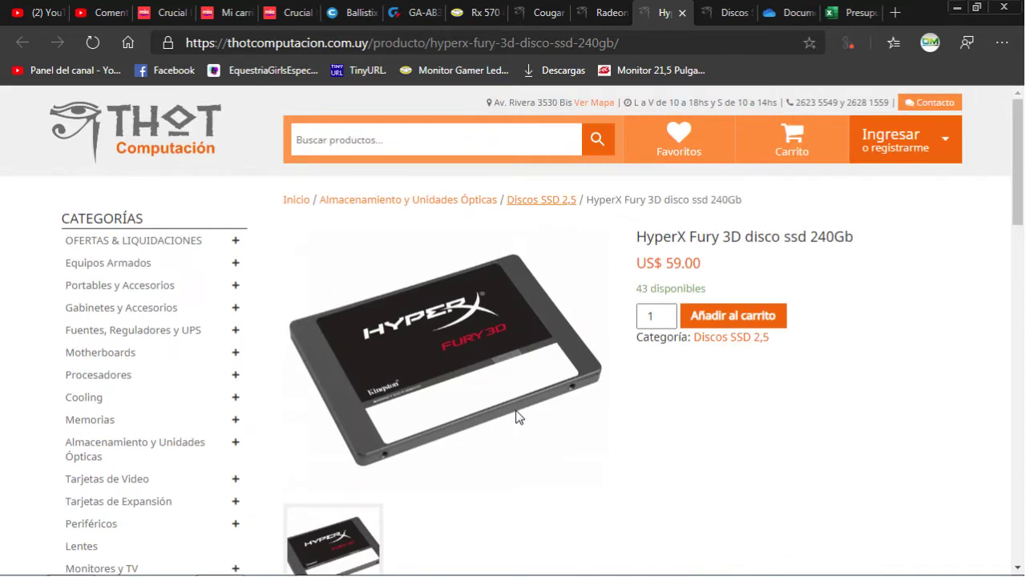
pyautogui.doubleClick(818, 240)
pyautogui.click(861, 245)
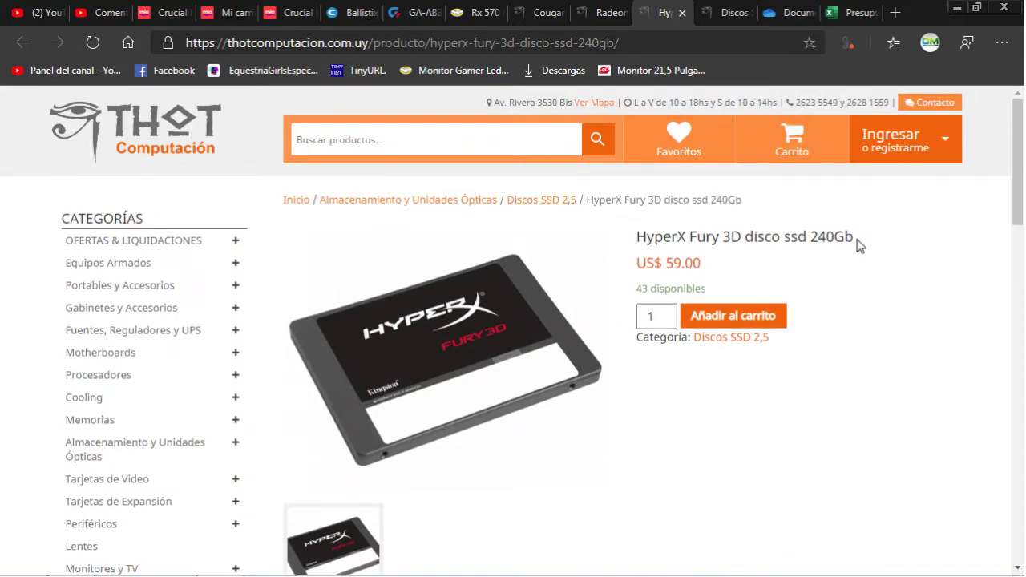
pyautogui.moveTo(667, 261); pyautogui.dragTo(709, 260)
pyautogui.click(708, 259)
# Switch to the Excel budget spreadsheet and compare the TEAM GX1 480GB entry with the HyperX Fury 3D 240Gb entry.
pyautogui.click(851, 12)
pyautogui.scroll(1, 331, 352)
pyautogui.scroll(2, 331, 352)
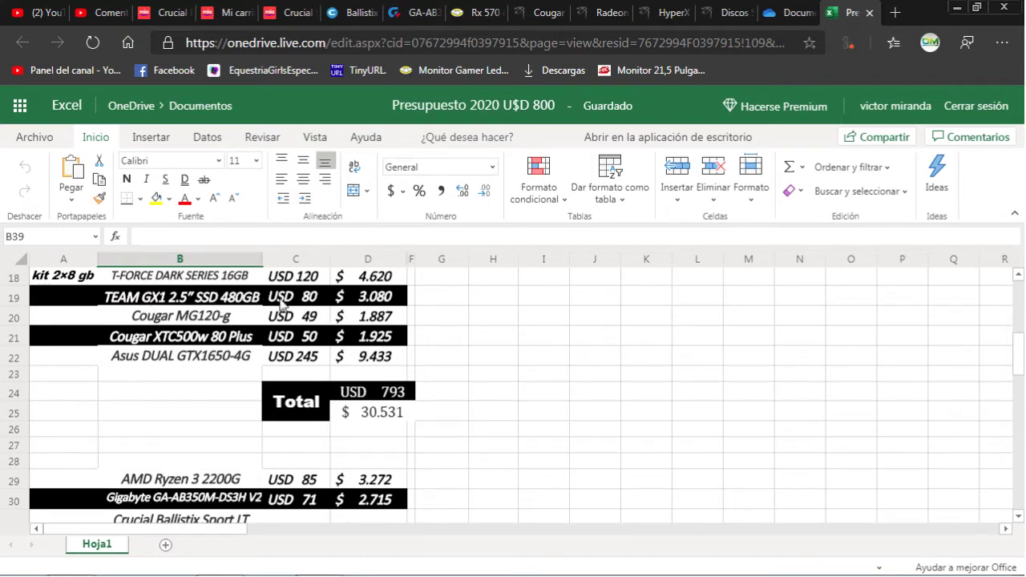
pyautogui.scroll(-2, 268, 376)
pyautogui.scroll(-1, 267, 377)
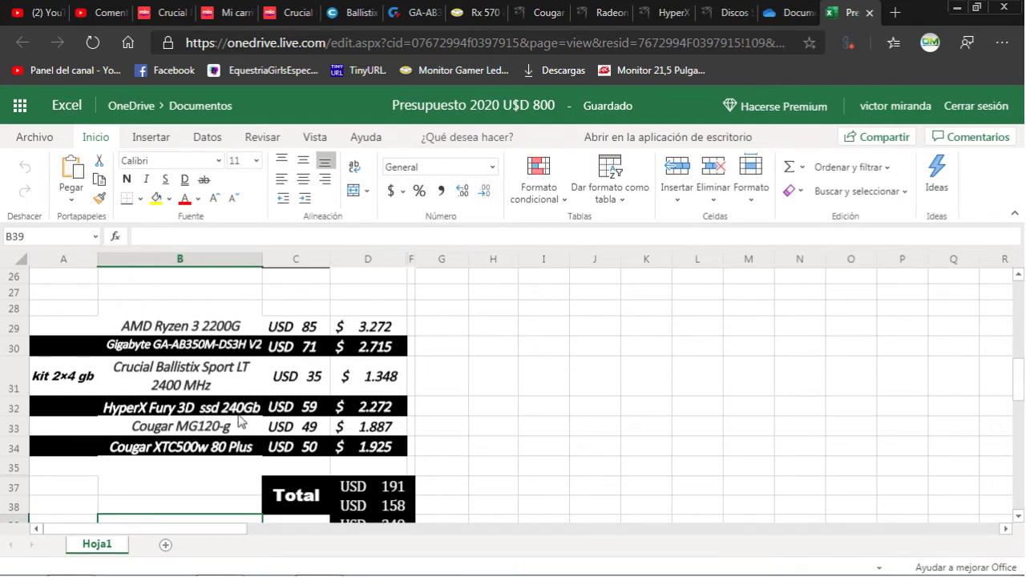
pyautogui.scroll(-2, 256, 425)
pyautogui.scroll(5, 256, 424)
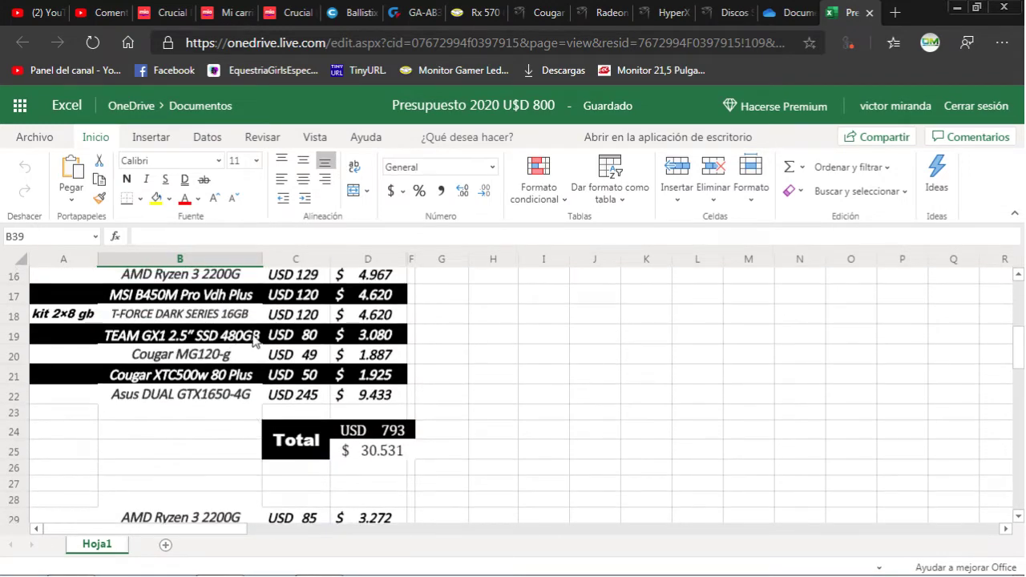
pyautogui.scroll(-4, 255, 340)
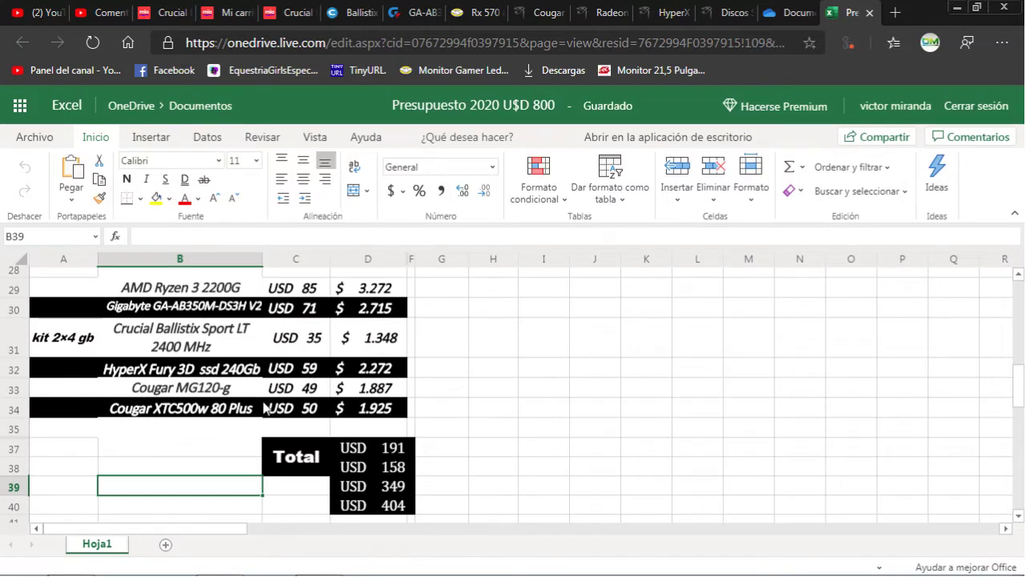
# Set the HyperX Fury 3D SSD's dollar price in cell C32 to 80.
pyautogui.click(298, 371)
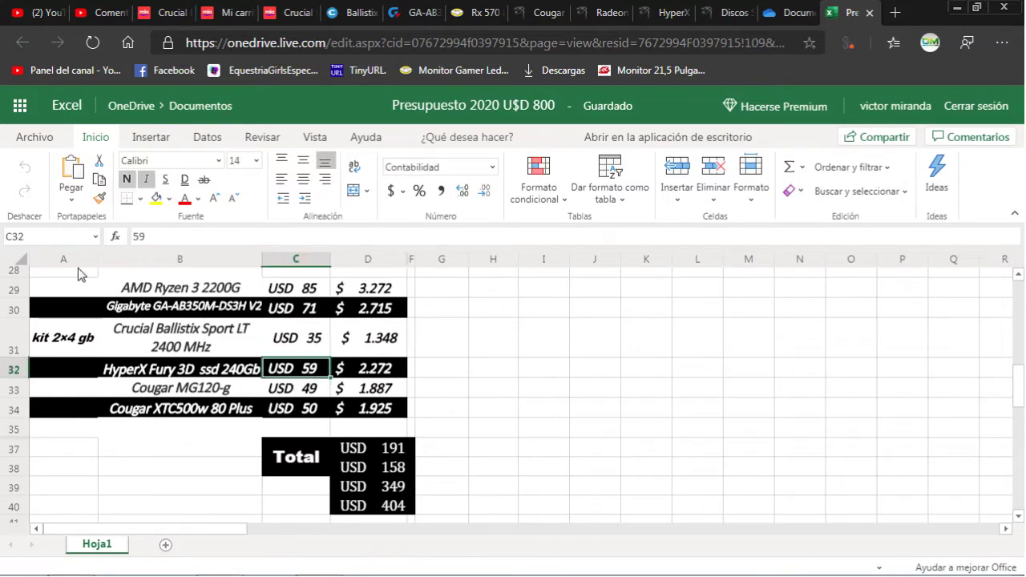
pyautogui.doubleClick(150, 237)
pyautogui.write('80')
pyautogui.press('Return')
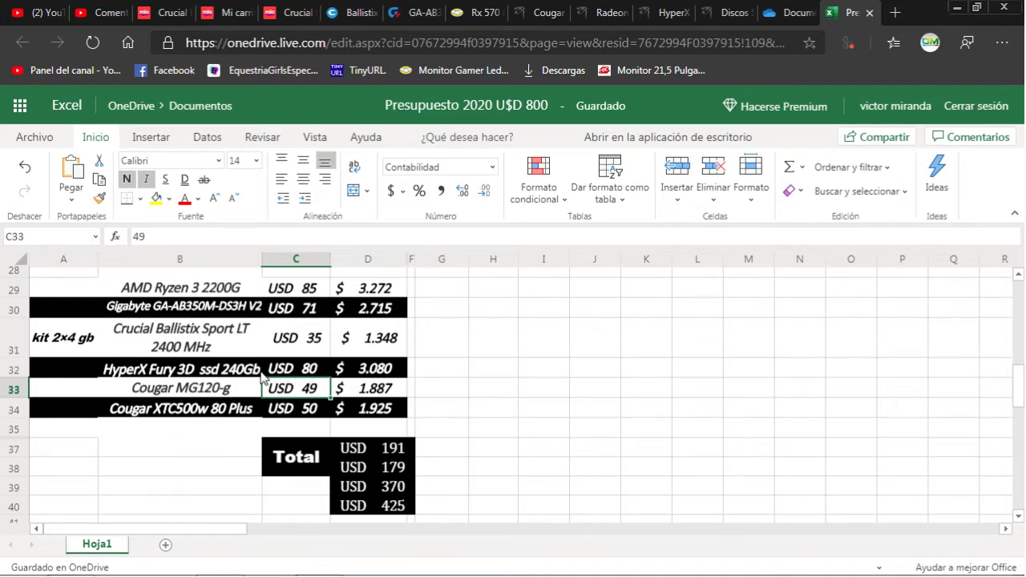
# Recheck the drive rows in both builds and set the HyperX Fury 3D's dollar price in C32 back to 59.
pyautogui.scroll(3, 266, 377)
pyautogui.scroll(-3, 268, 375)
pyautogui.click(314, 411)
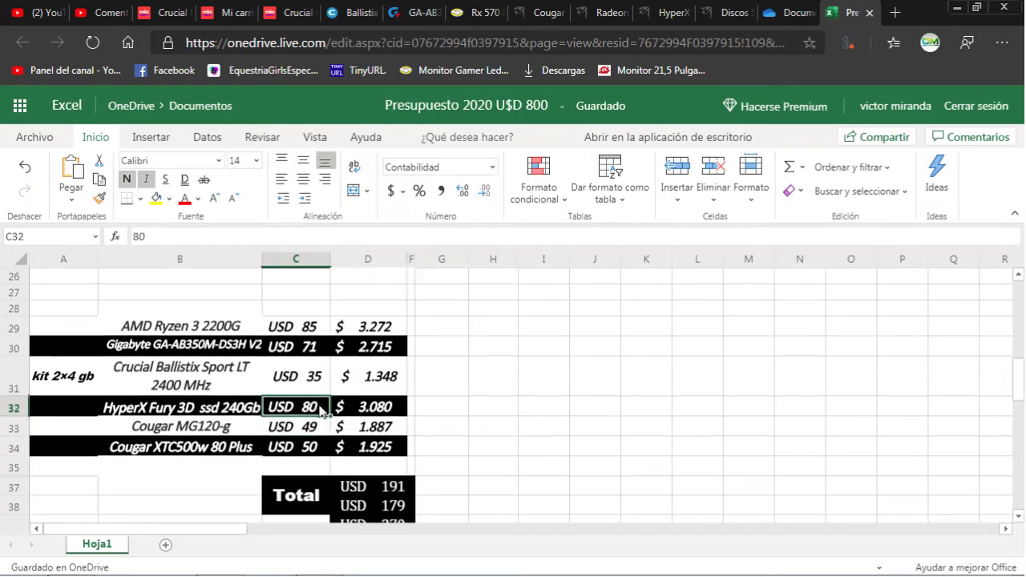
pyautogui.write('59')
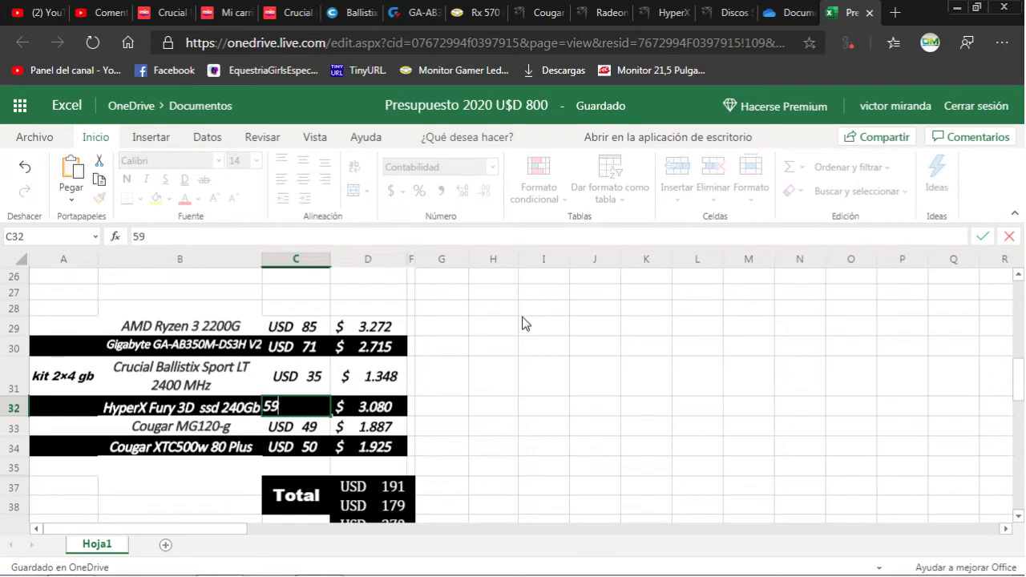
pyautogui.press('Return')
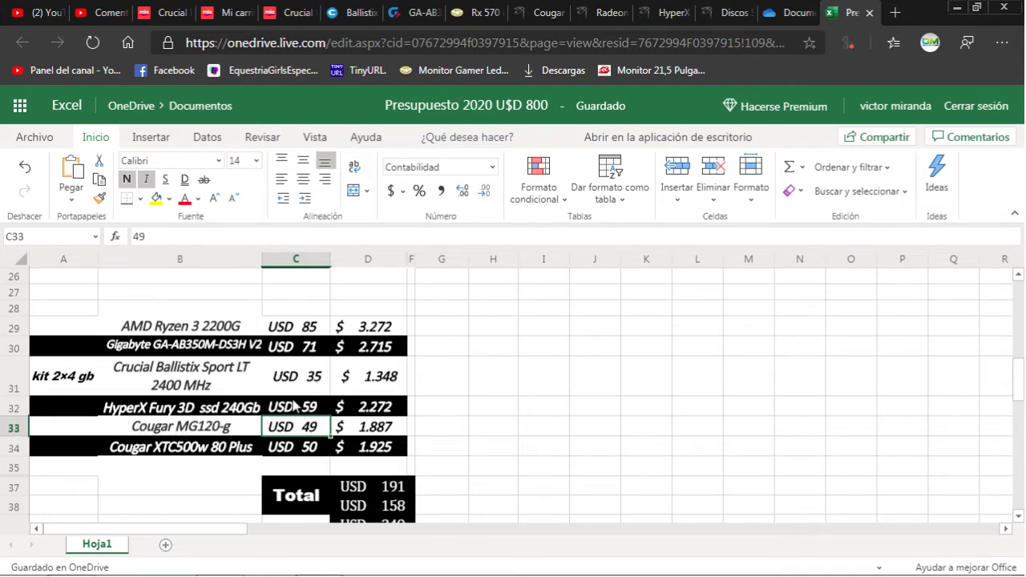
# Compare the component prices and total of the build with the Asus GTX1650 against those of the Gigabyte GA-AB350M-DS3H V2 build.
pyautogui.scroll(3, 305, 414)
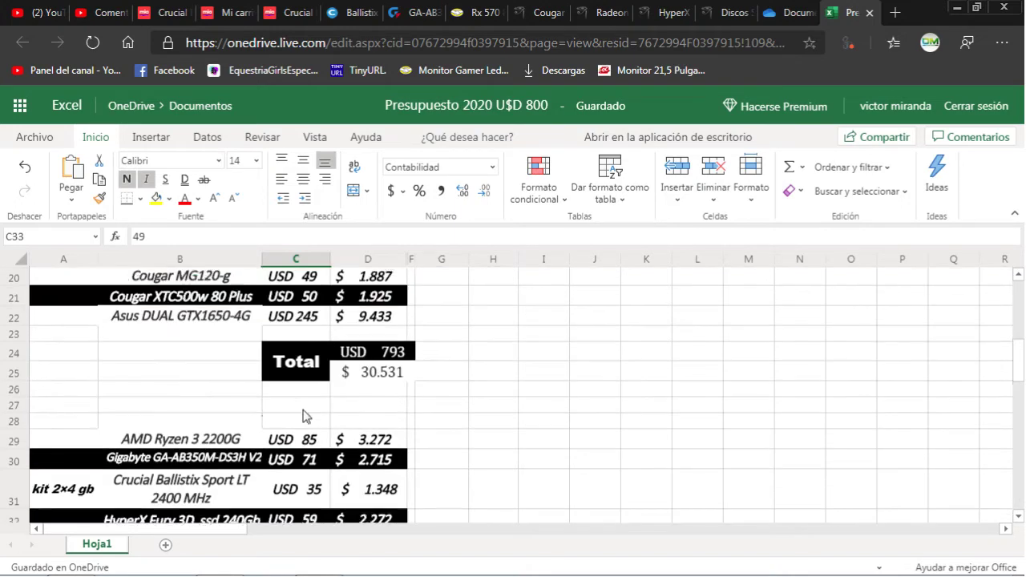
pyautogui.scroll(2, 298, 414)
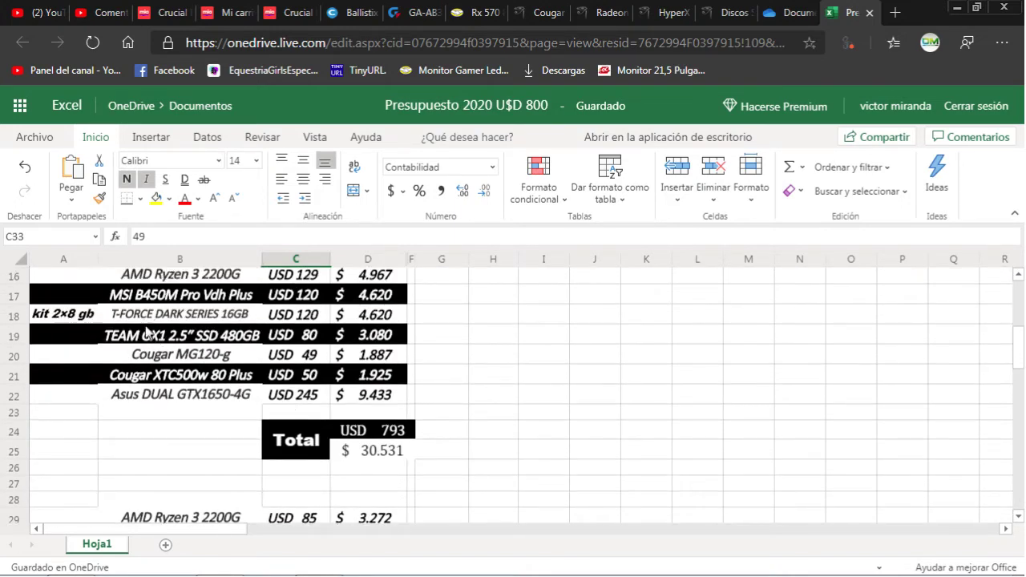
pyautogui.scroll(-1, 226, 346)
pyautogui.scroll(1, 227, 346)
pyautogui.scroll(-4, 231, 347)
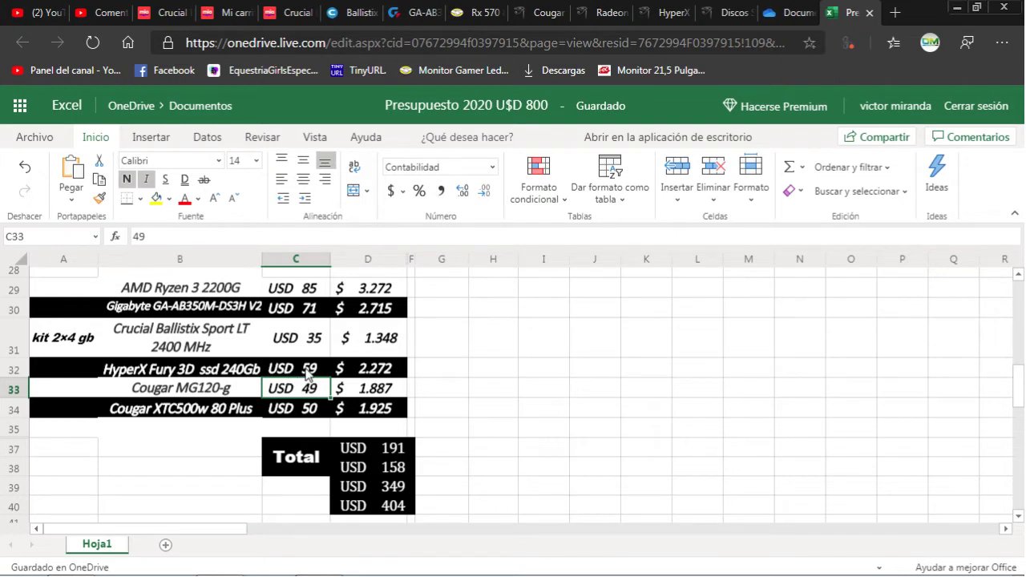
pyautogui.scroll(-1, 368, 495)
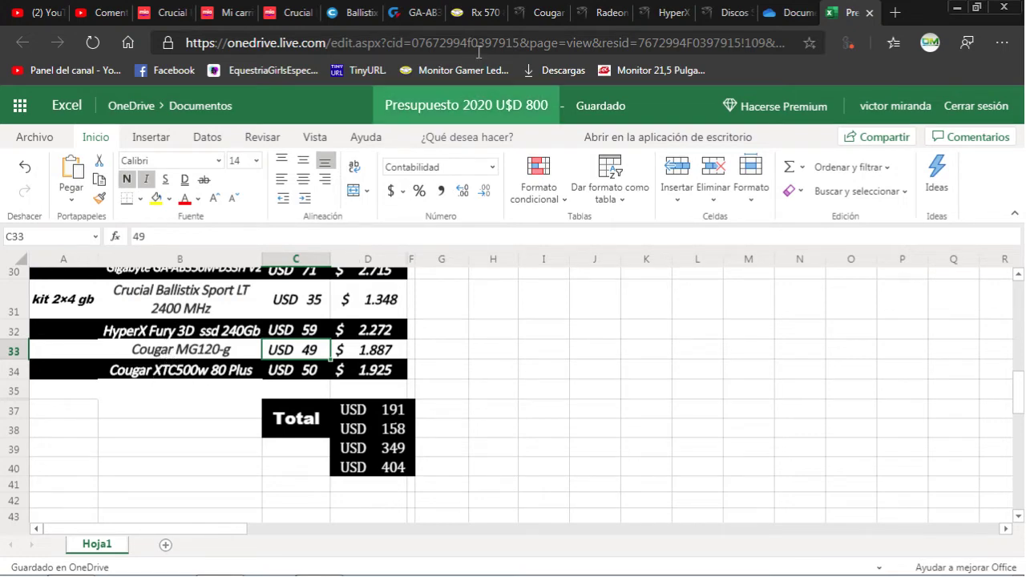
# Open the Cougar MG120-g case listing on Thot Computación and review its photos, price, description and related products.
pyautogui.click(585, 17)
pyautogui.click(549, 14)
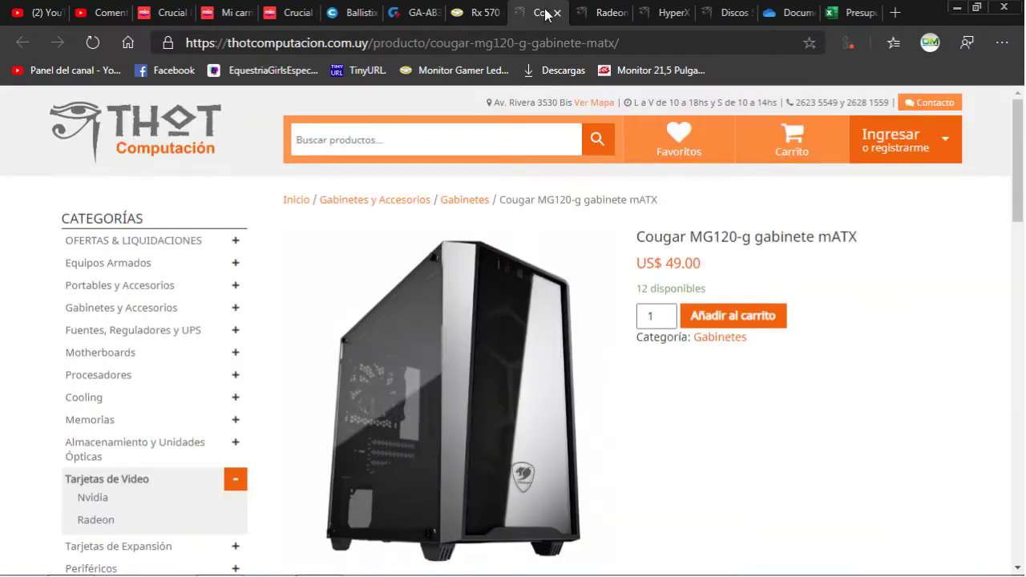
pyautogui.scroll(-3, 501, 290)
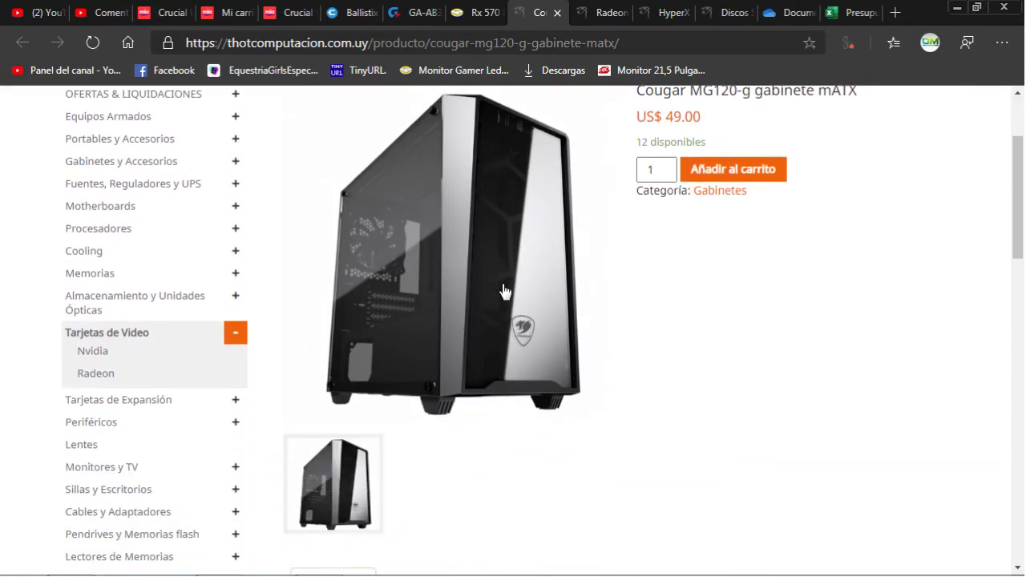
pyautogui.scroll(2, 505, 289)
pyautogui.scroll(1, 504, 287)
pyautogui.scroll(-5, 501, 290)
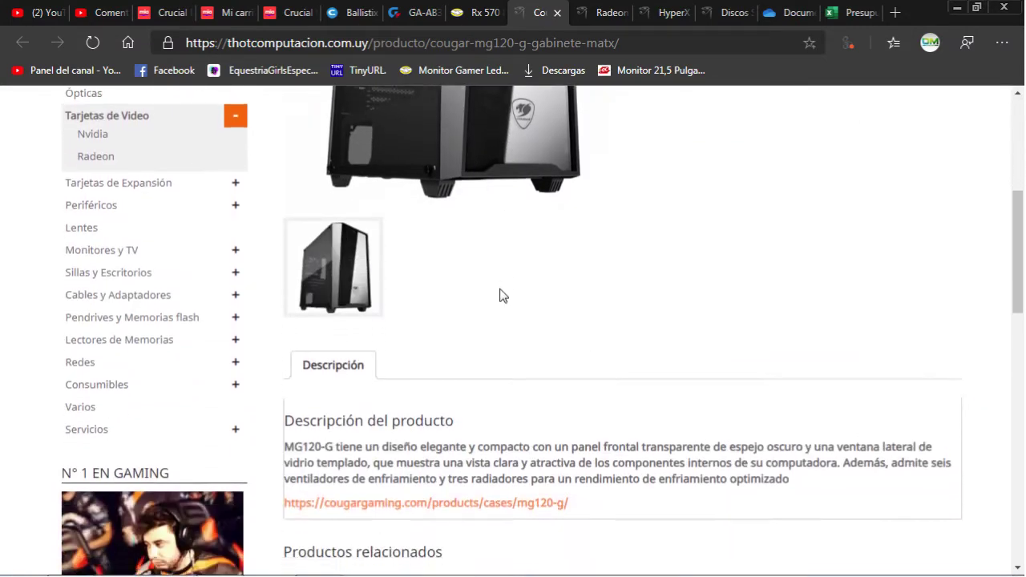
pyautogui.scroll(-4, 497, 294)
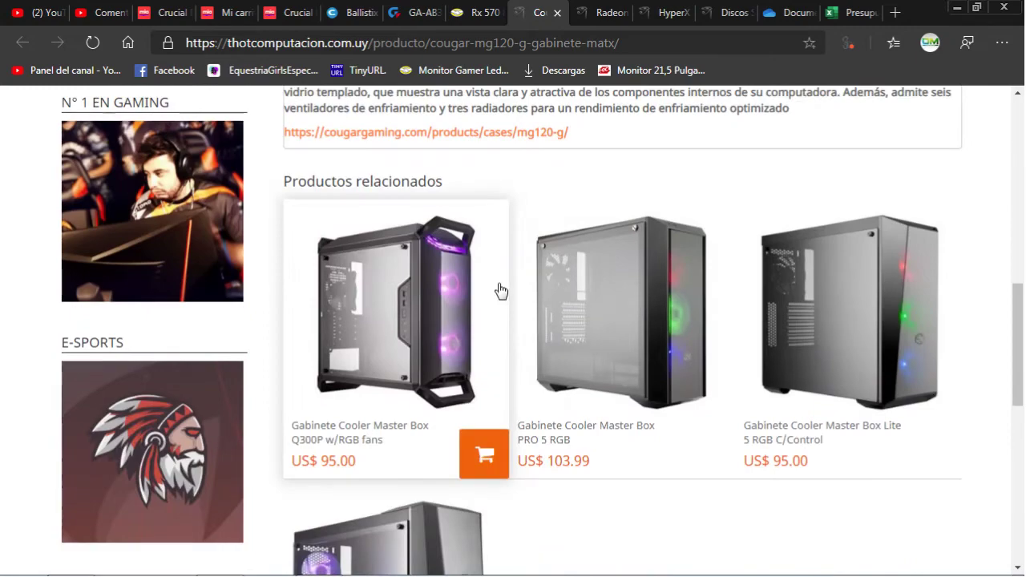
pyautogui.scroll(-2, 498, 291)
pyautogui.scroll(10, 501, 290)
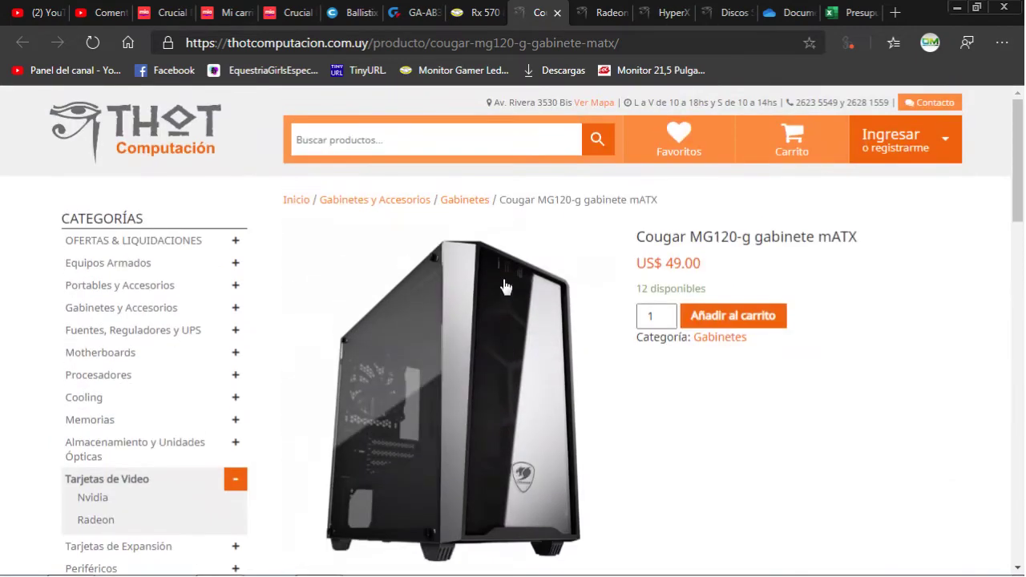
# Browse Thot Computación's Gabinetes category for a cheaper case, checking the Gabinete G7 Gamer and TC ARMY Intruder G9 listings.
pyautogui.click(469, 206)
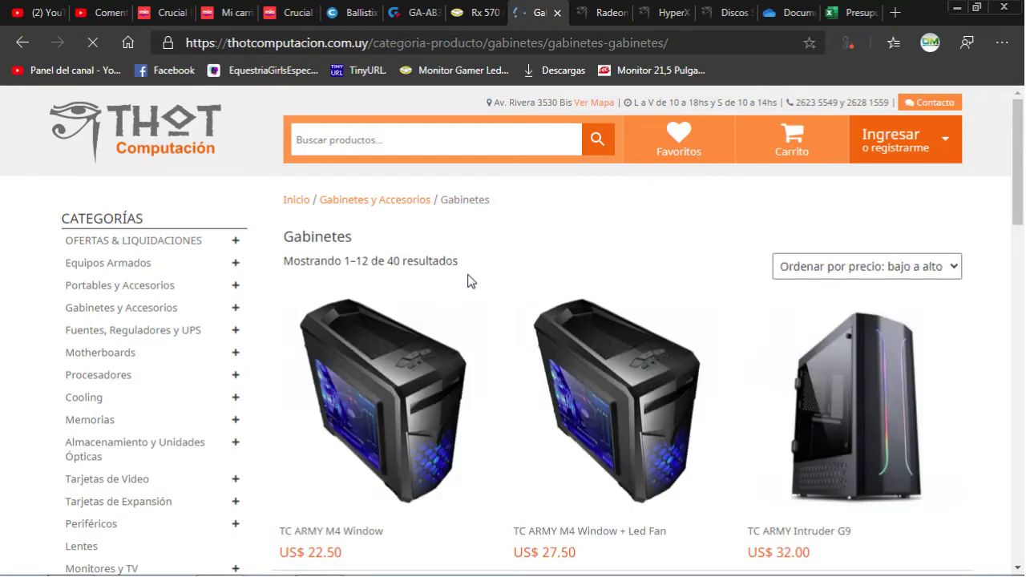
pyautogui.scroll(-5, 471, 281)
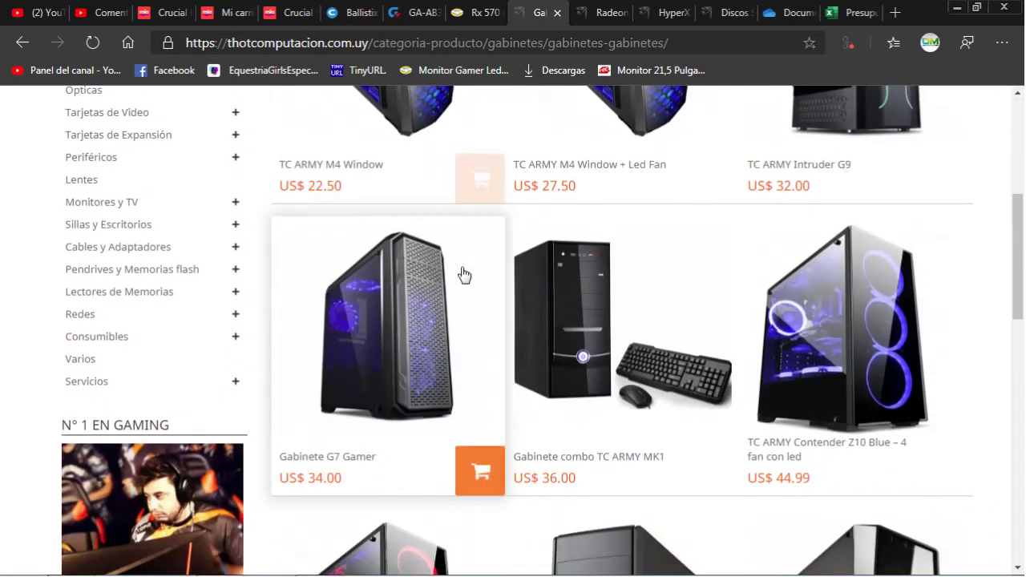
pyautogui.scroll(-4, 463, 275)
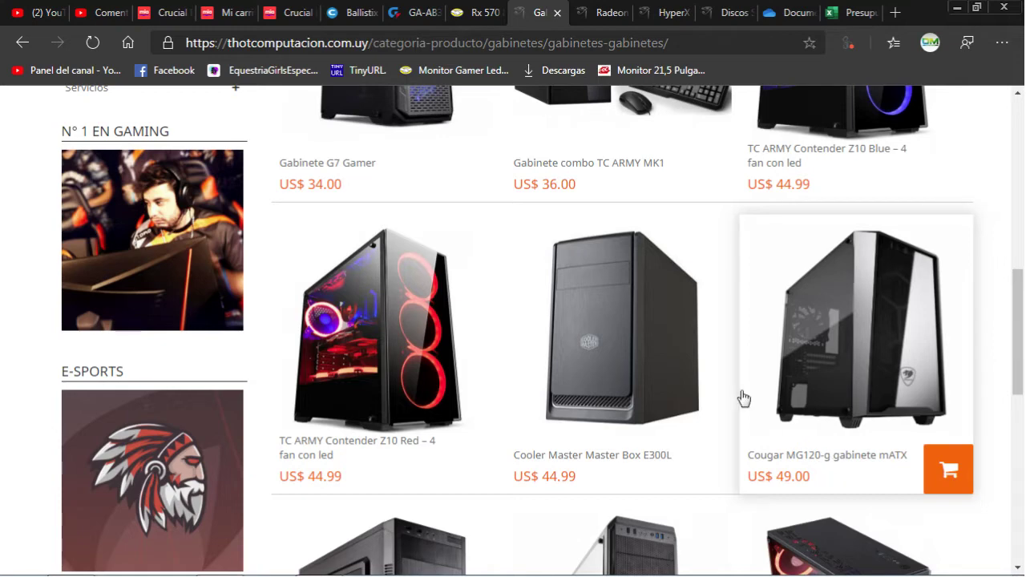
pyautogui.scroll(1, 627, 343)
pyautogui.scroll(1, 627, 343)
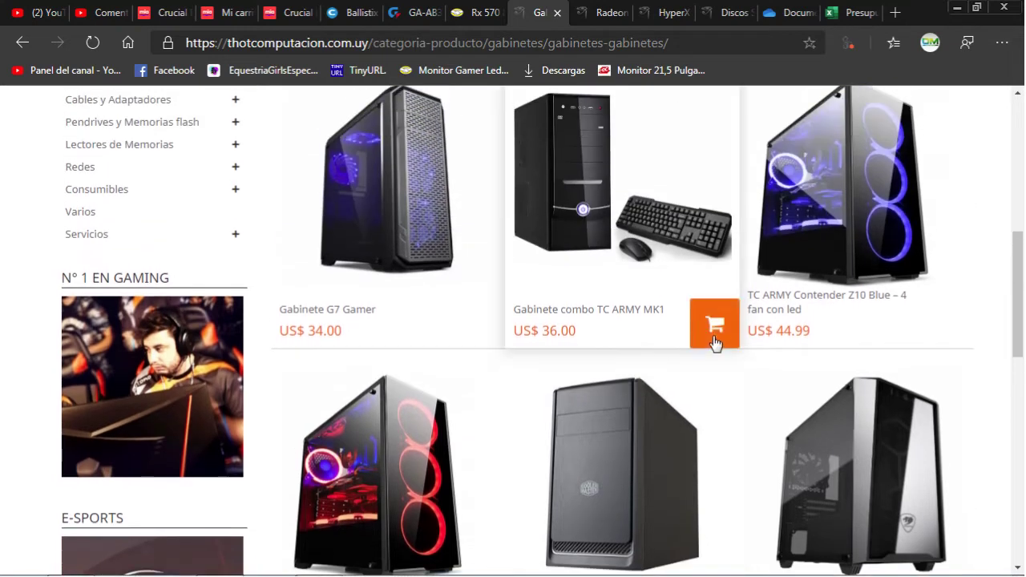
pyautogui.click(359, 319)
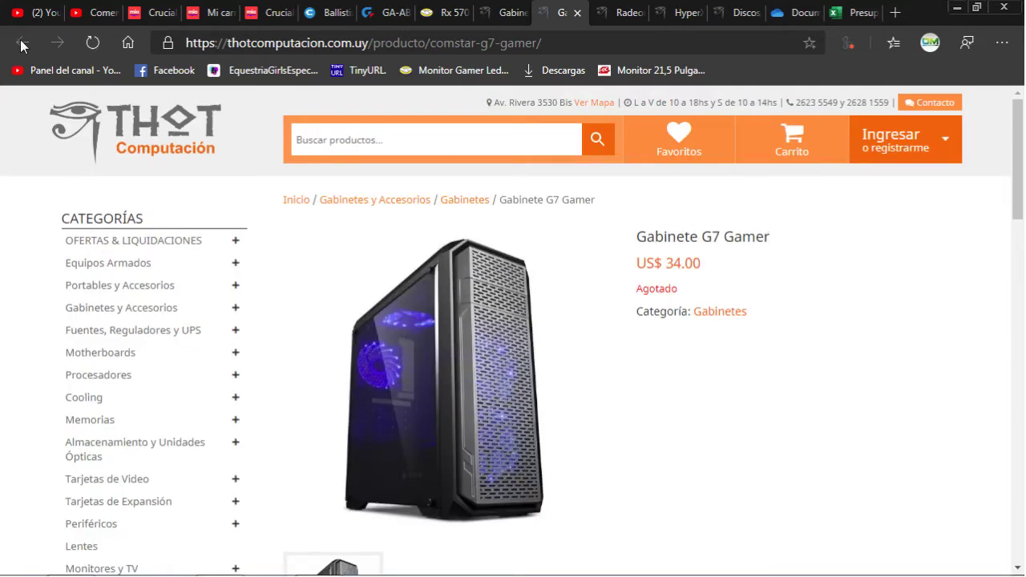
pyautogui.click(576, 14)
pyautogui.scroll(3, 508, 350)
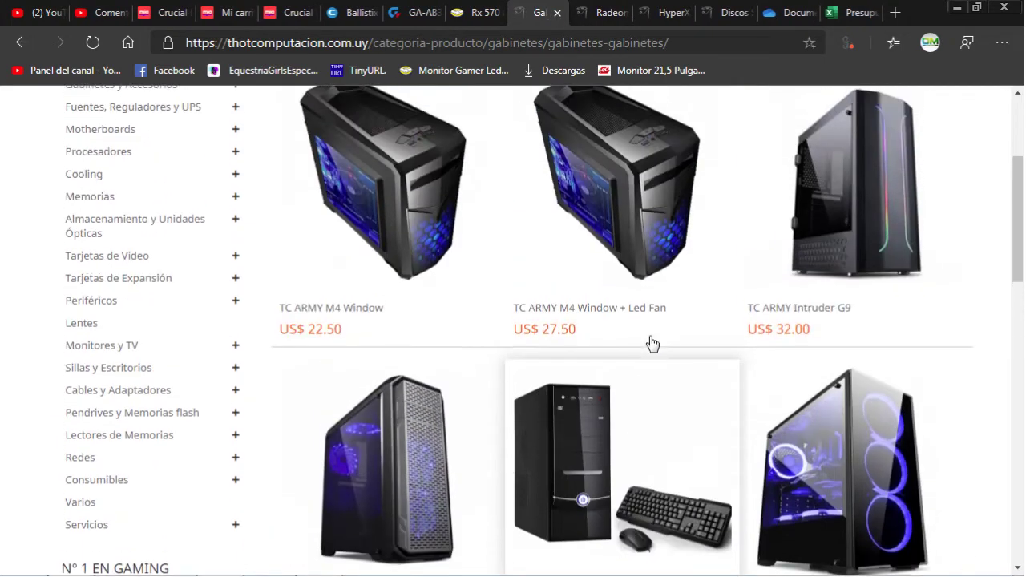
pyautogui.click(830, 320)
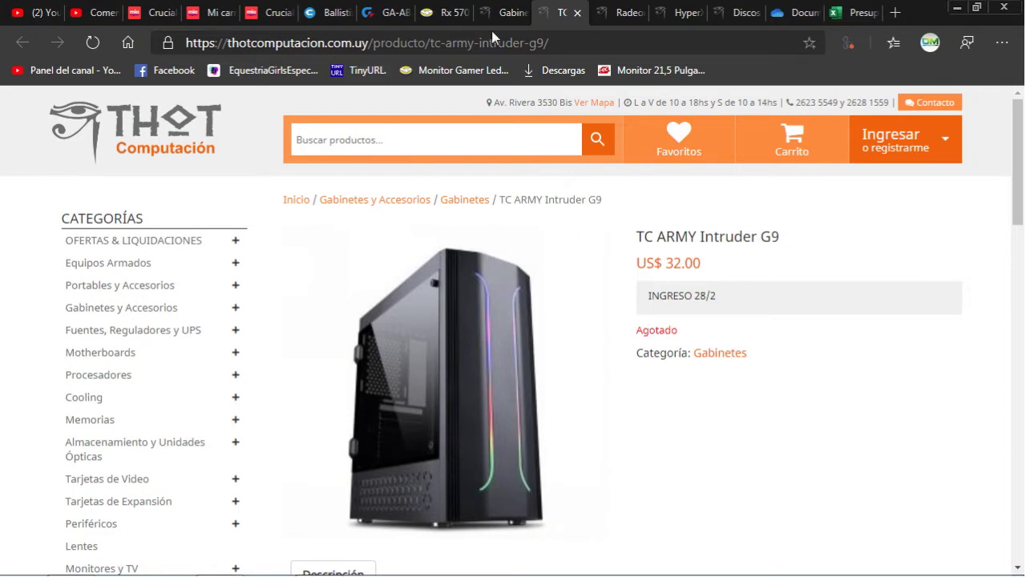
pyautogui.click(576, 13)
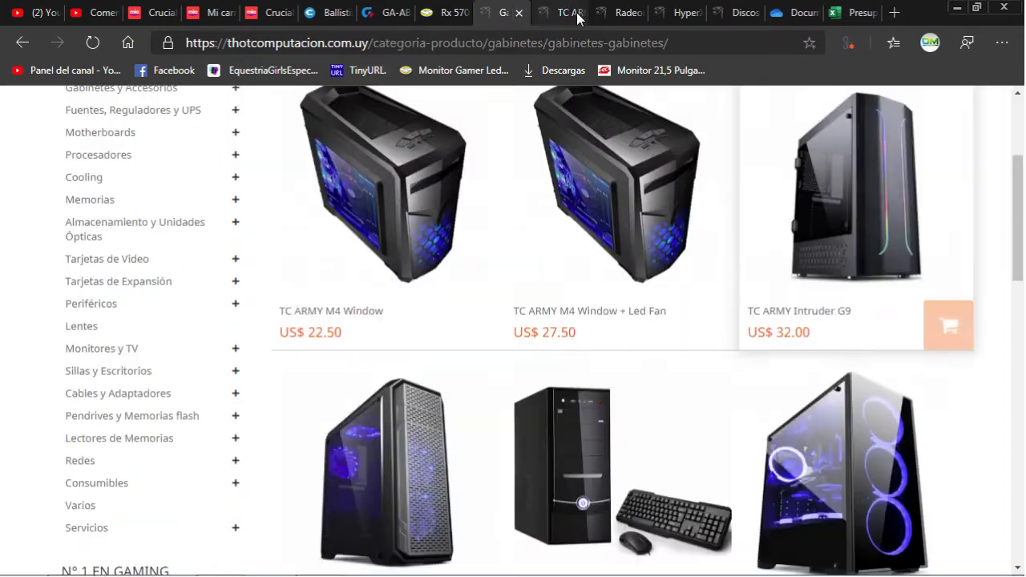
# Open the TC ARMY M4 Window + Led Fan case listing and copy its product name.
pyautogui.click(621, 322)
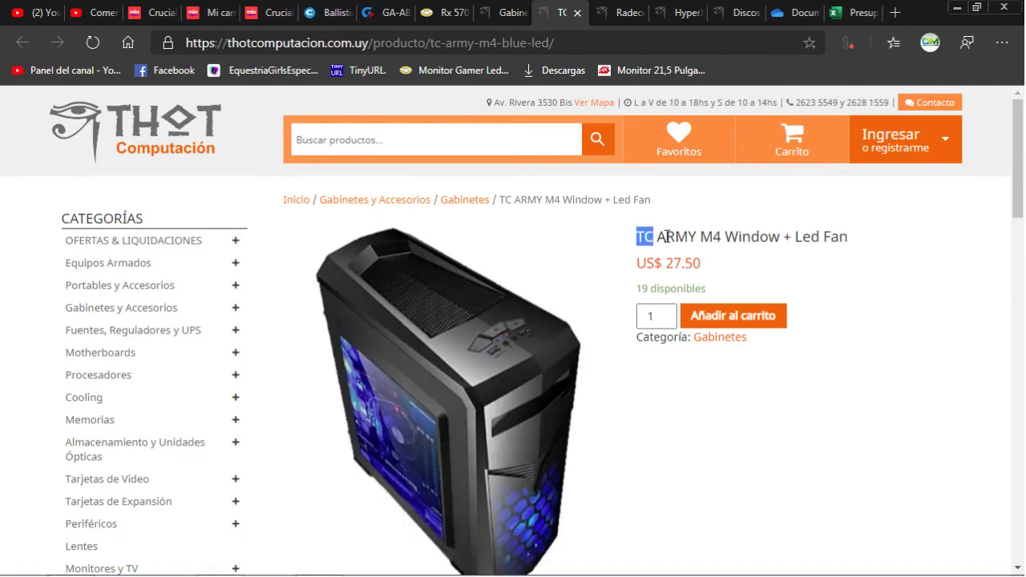
pyautogui.moveTo(650, 237); pyautogui.dragTo(850, 240)
pyautogui.rightClick(845, 239)
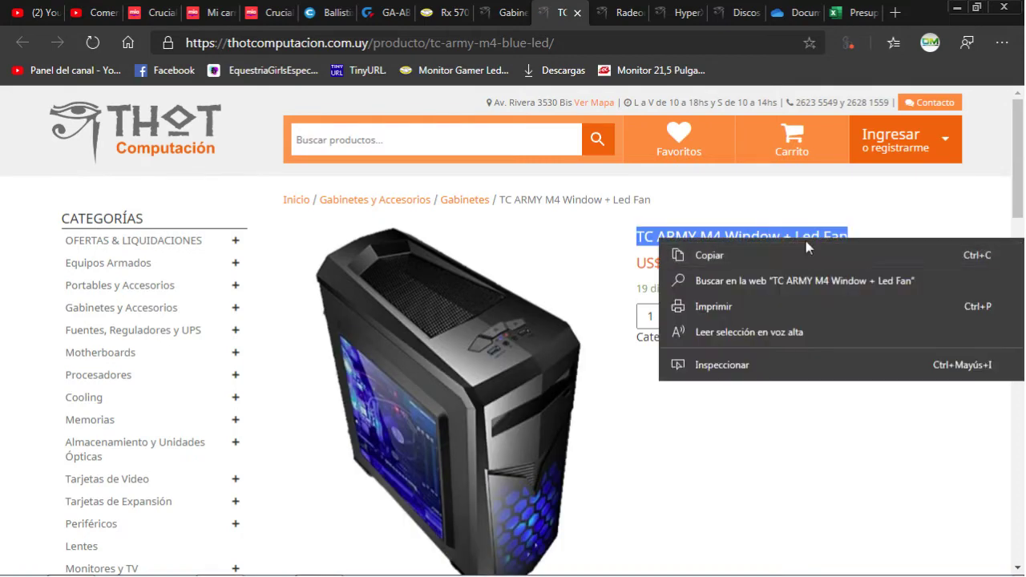
pyautogui.click(861, 252)
# In the budget spreadsheet, replace the case name in cell B33 with the copied TC ARMY M4 Window + Led Fan.
pyautogui.click(856, 21)
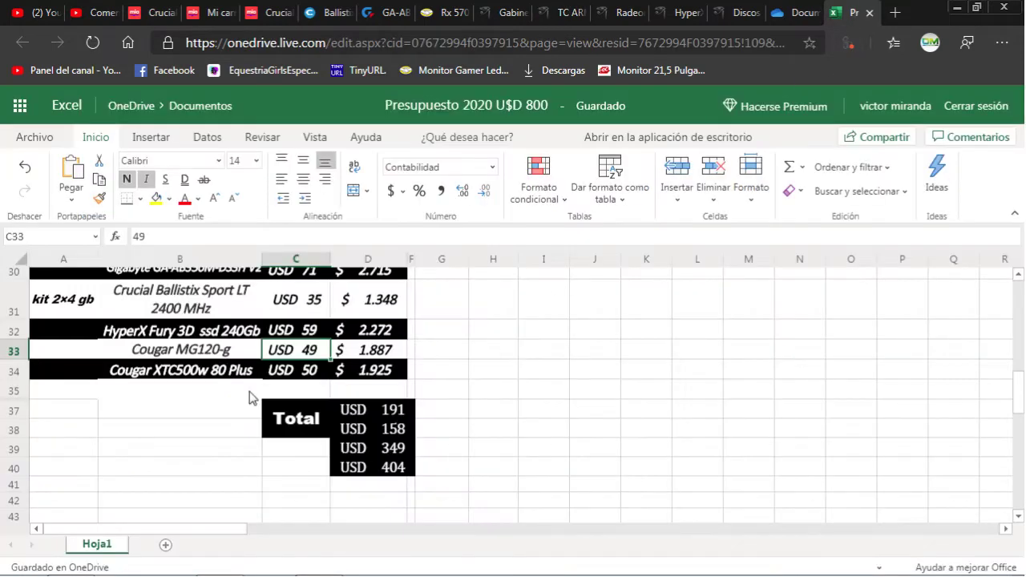
pyautogui.click(200, 351)
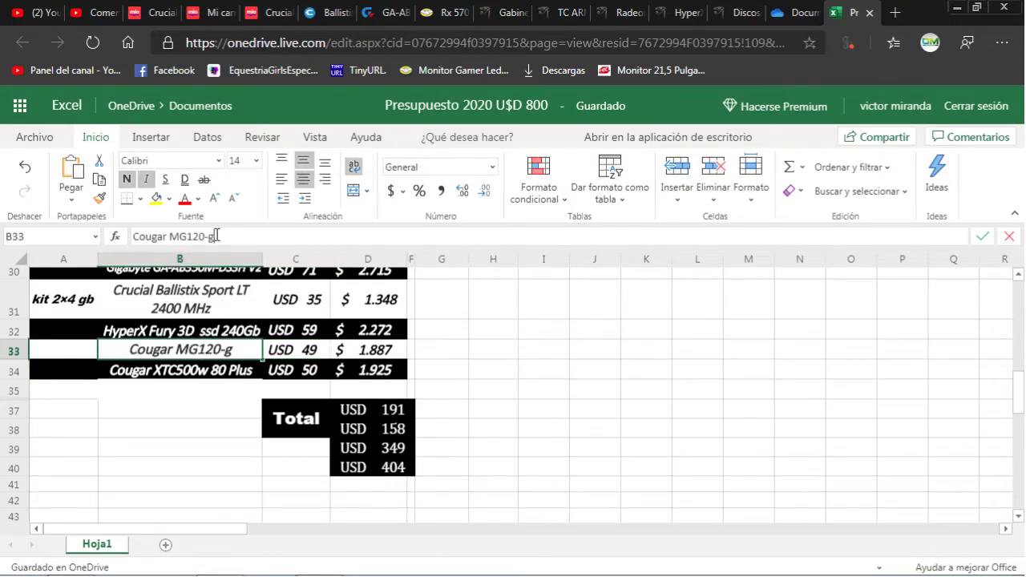
pyautogui.moveTo(234, 235); pyautogui.dragTo(144, 234)
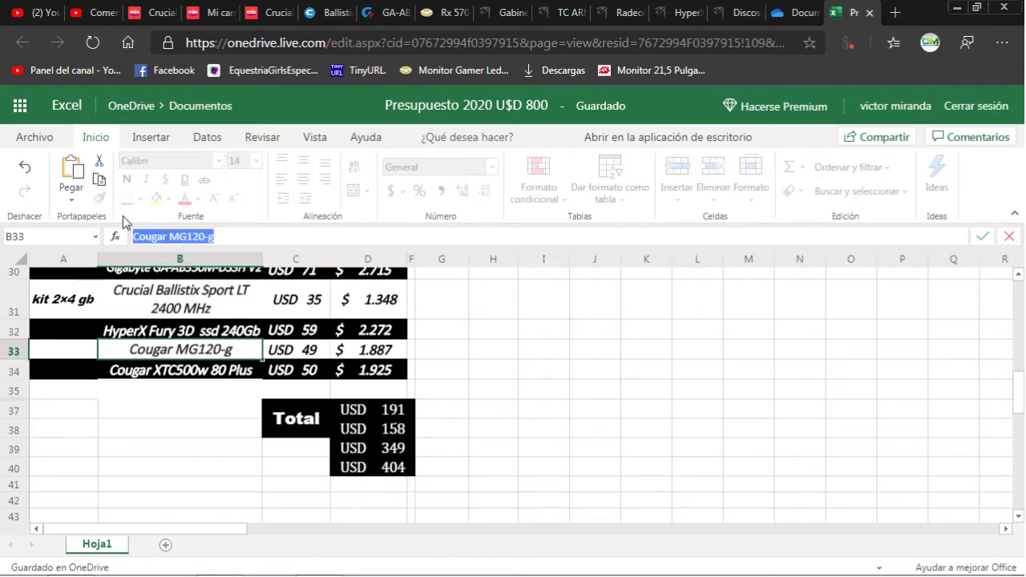
pyautogui.click(74, 169)
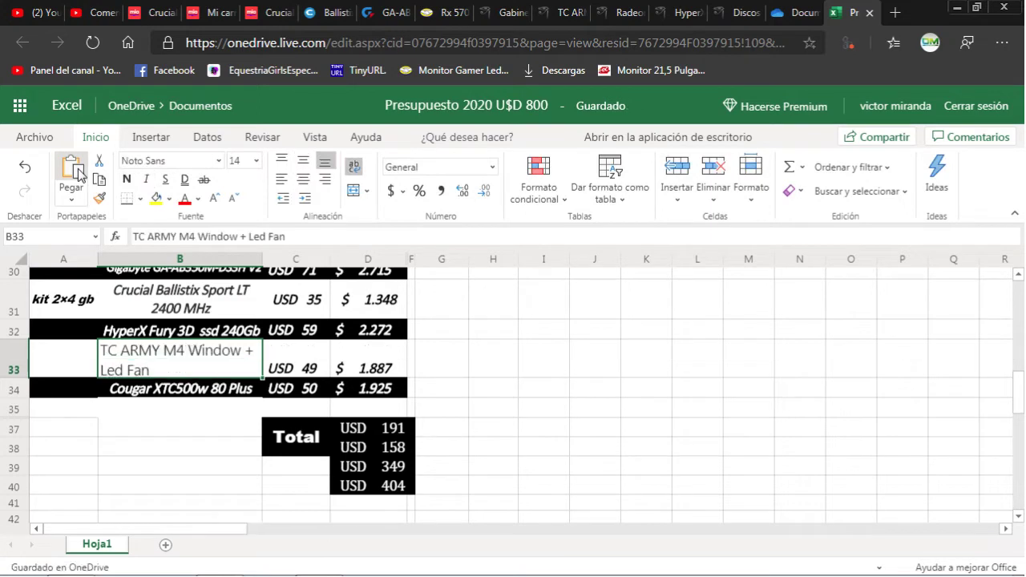
pyautogui.click(193, 420)
pyautogui.click(192, 298)
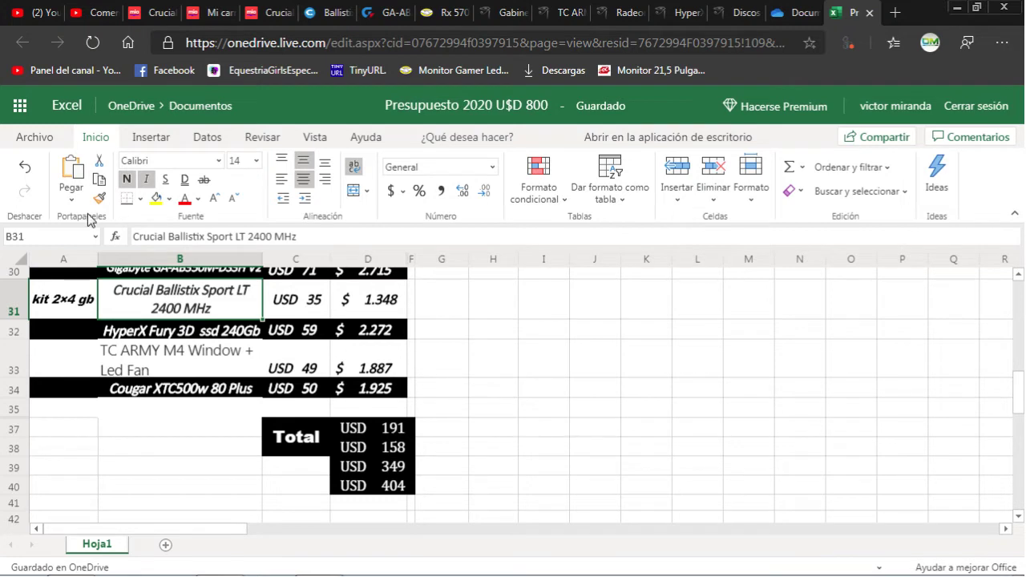
pyautogui.click(182, 354)
pyautogui.click(180, 305)
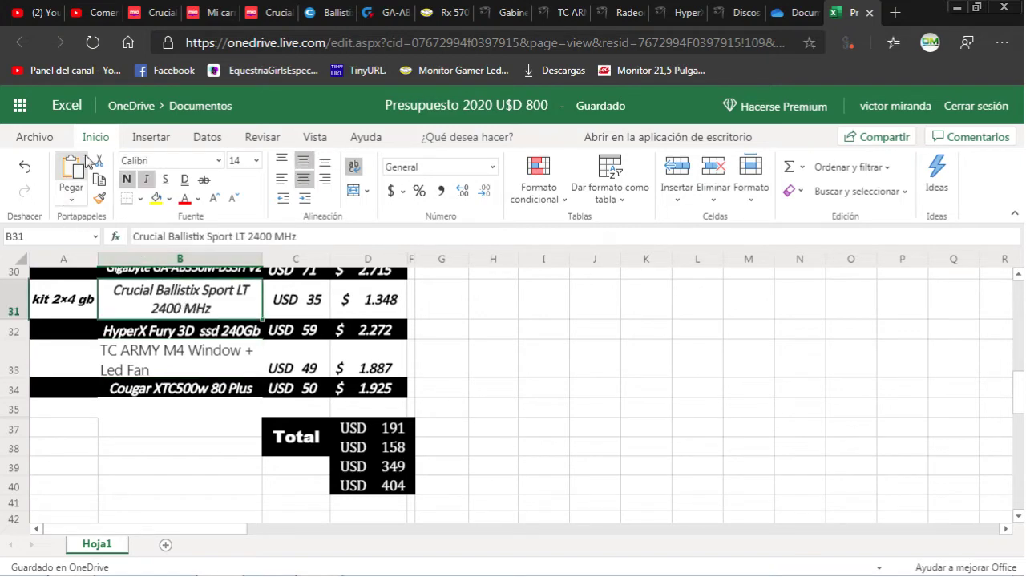
pyautogui.click(56, 139)
pyautogui.click(58, 146)
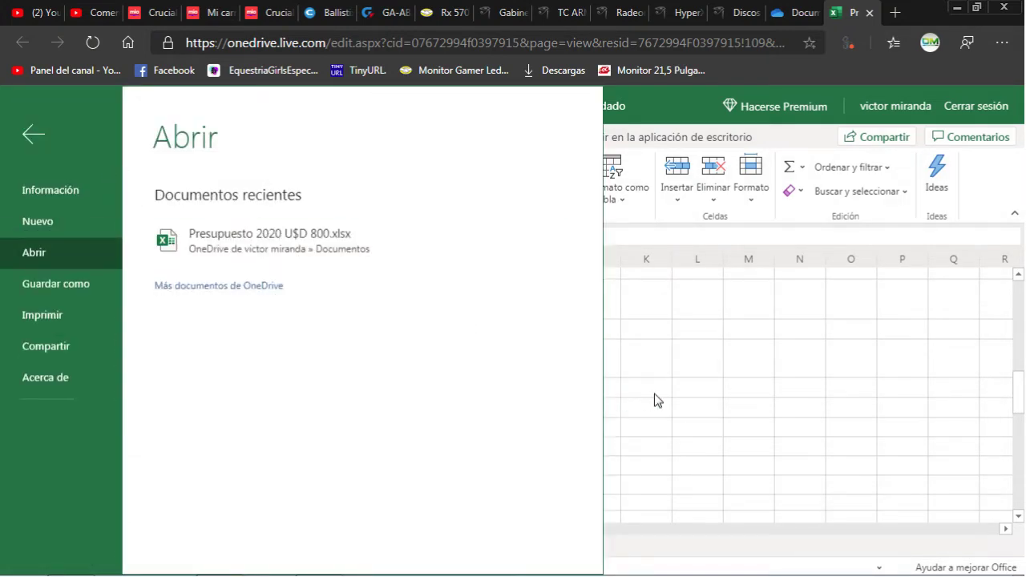
pyautogui.click(145, 142)
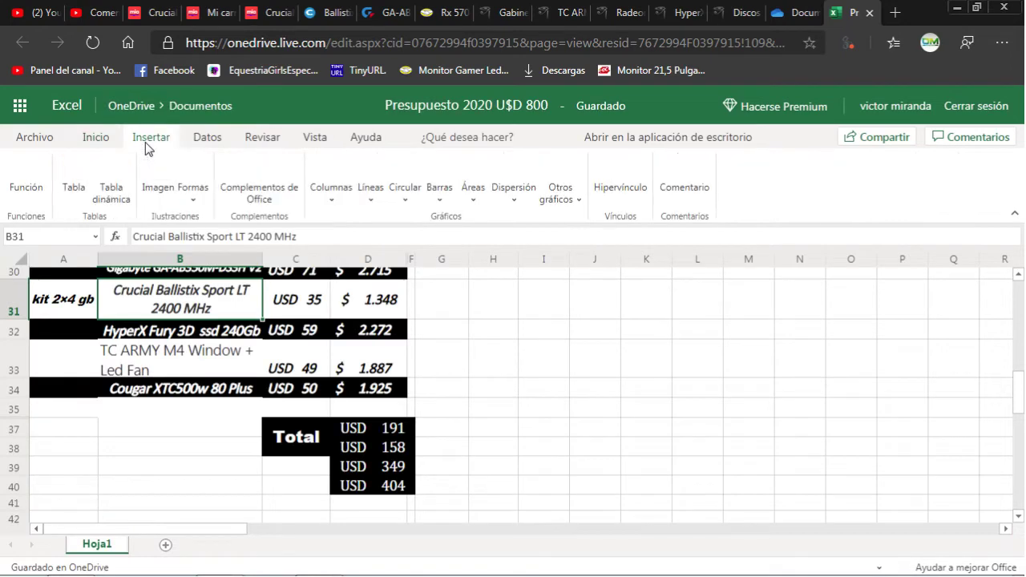
pyautogui.click(198, 143)
pyautogui.click(151, 141)
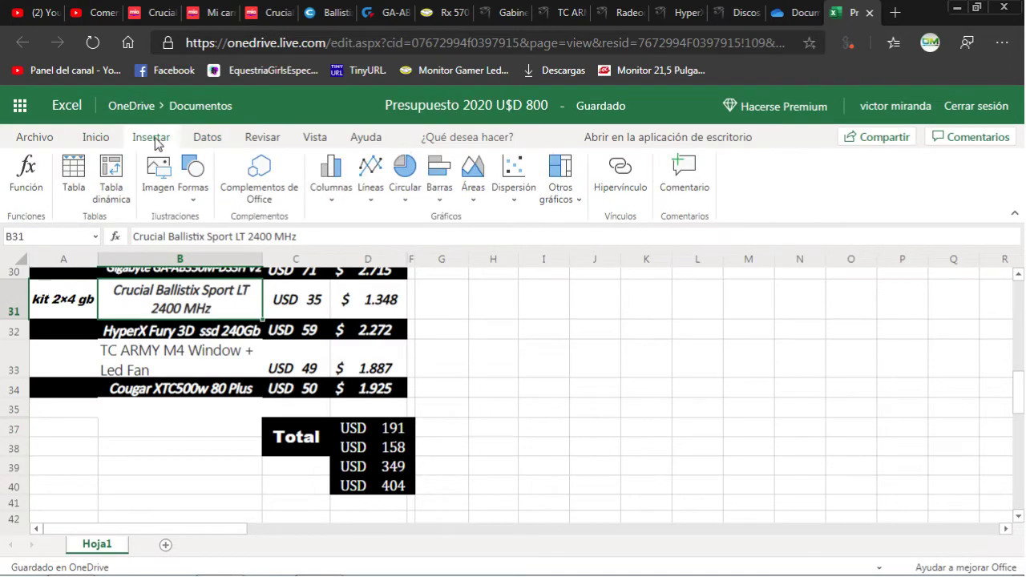
pyautogui.click(106, 142)
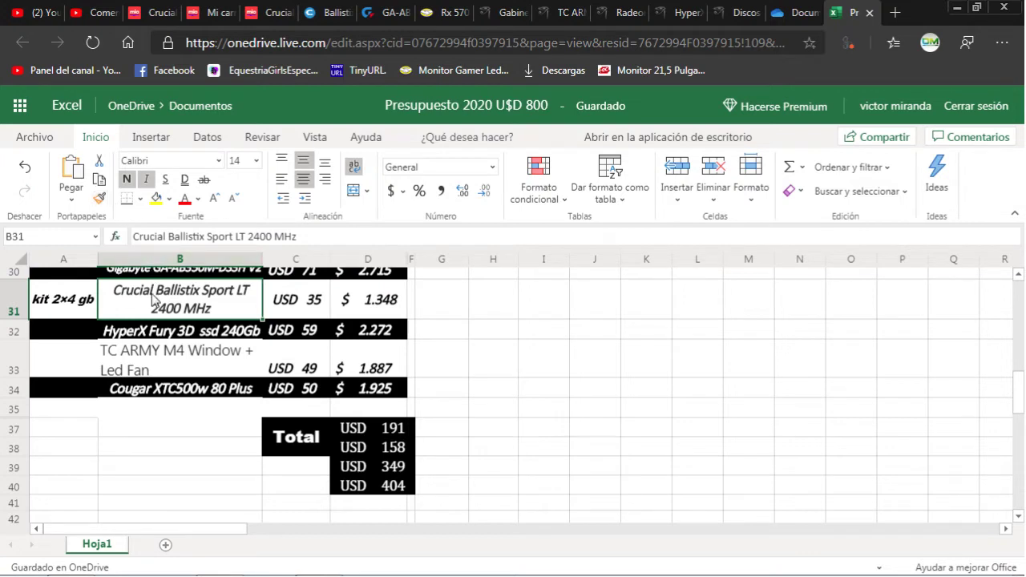
# Copy the cell formatting of the Crucial Ballistix name in B31 onto the new case name in B33.
pyautogui.click(99, 197)
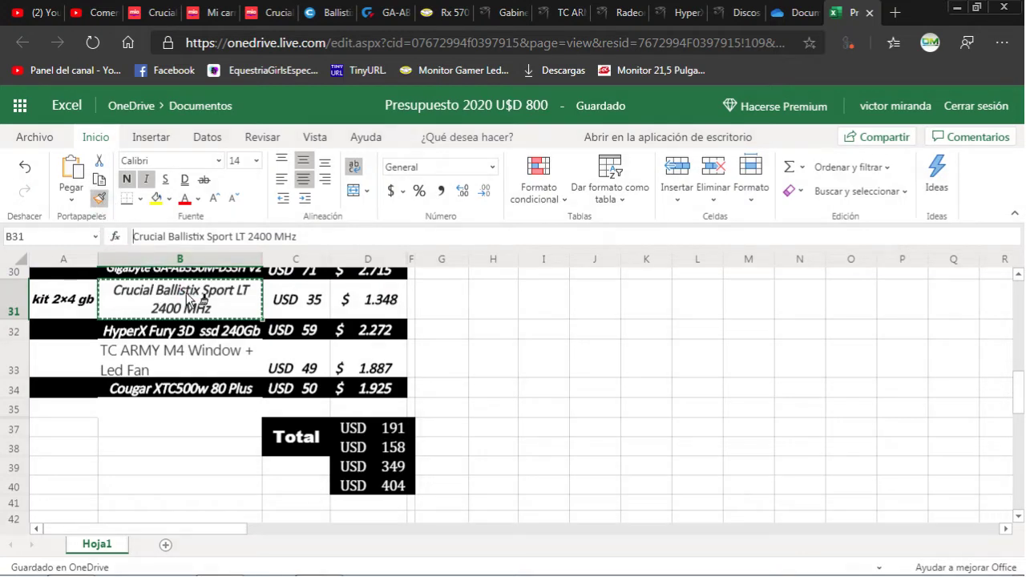
pyautogui.click(170, 358)
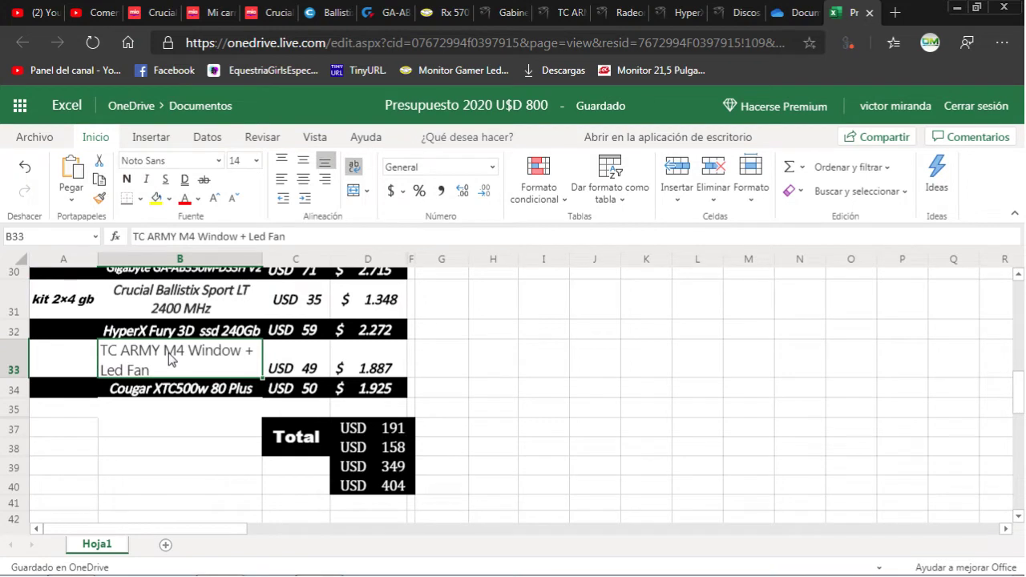
pyautogui.click(193, 312)
pyautogui.click(99, 198)
pyautogui.click(188, 358)
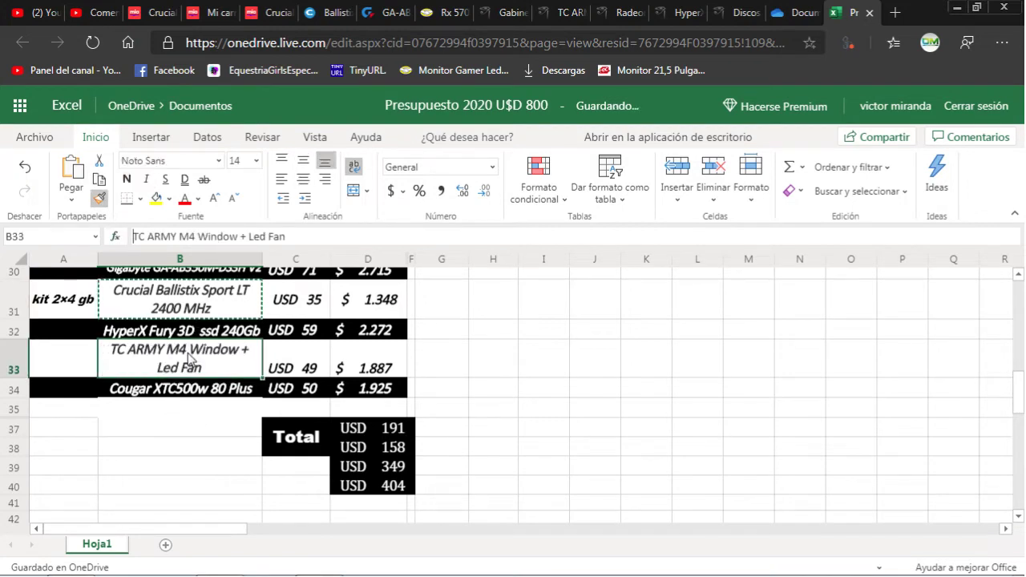
pyautogui.click(187, 435)
# Set the TC ARMY case's dollar price in cell C33 to 28 and check the build's total.
pyautogui.scroll(1, 186, 442)
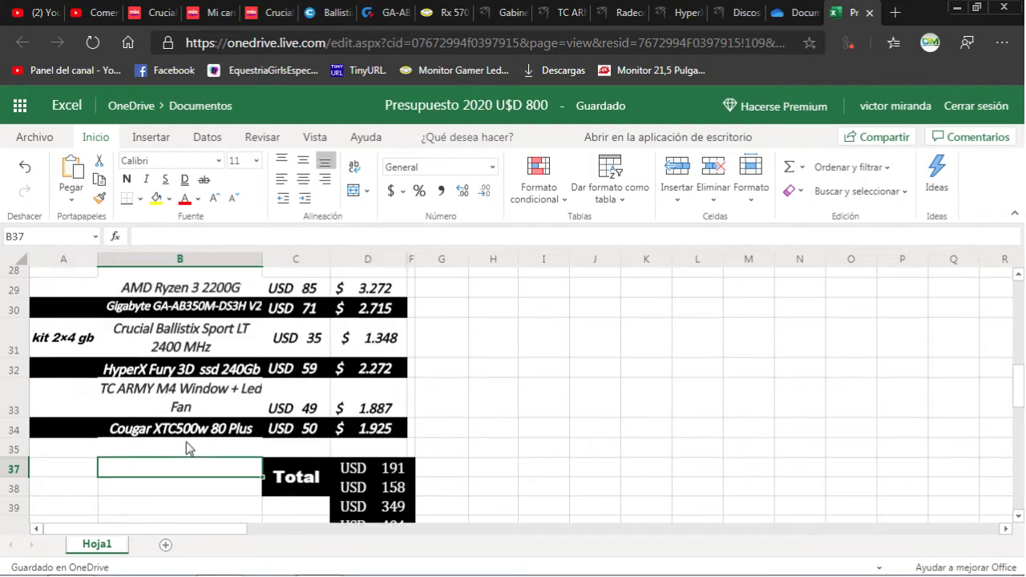
pyautogui.click(286, 411)
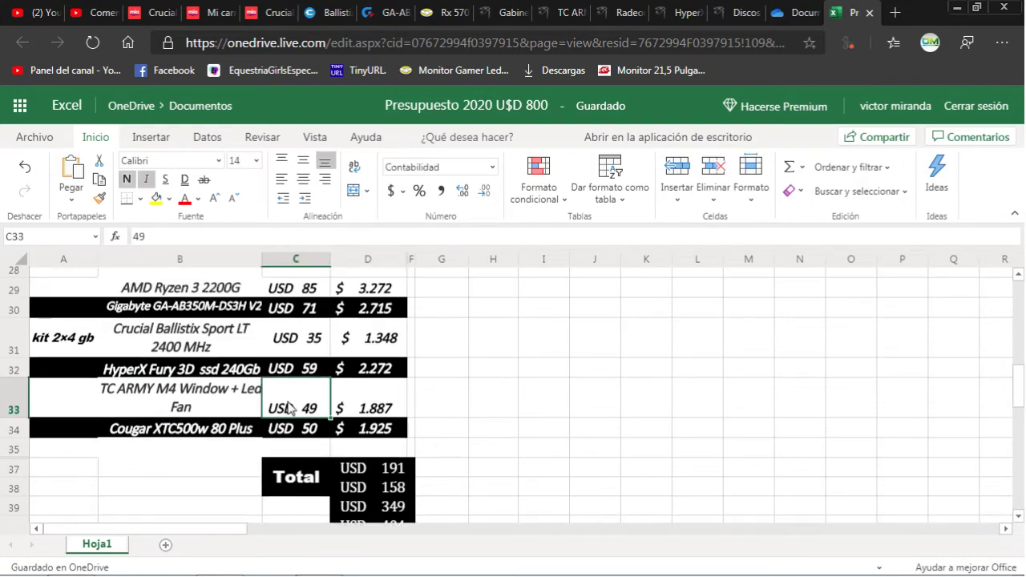
pyautogui.click(567, 17)
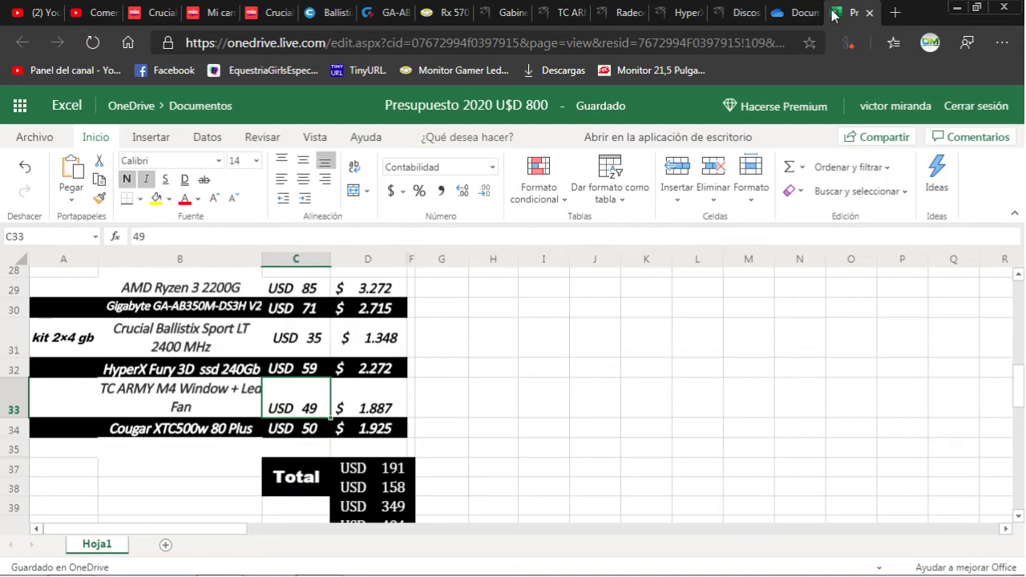
pyautogui.click(850, 13)
pyautogui.write('28')
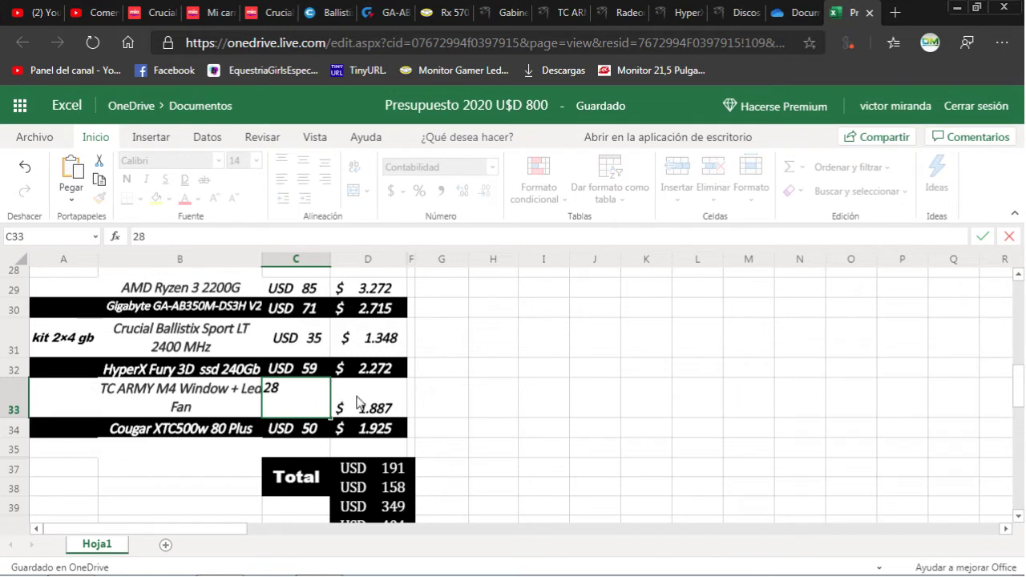
pyautogui.press('Return')
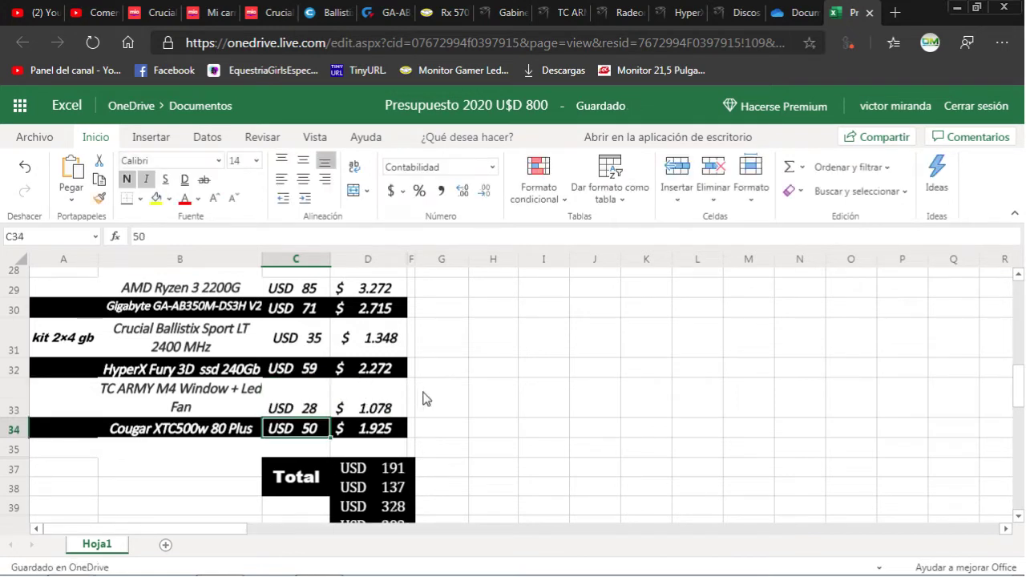
pyautogui.scroll(-1, 473, 430)
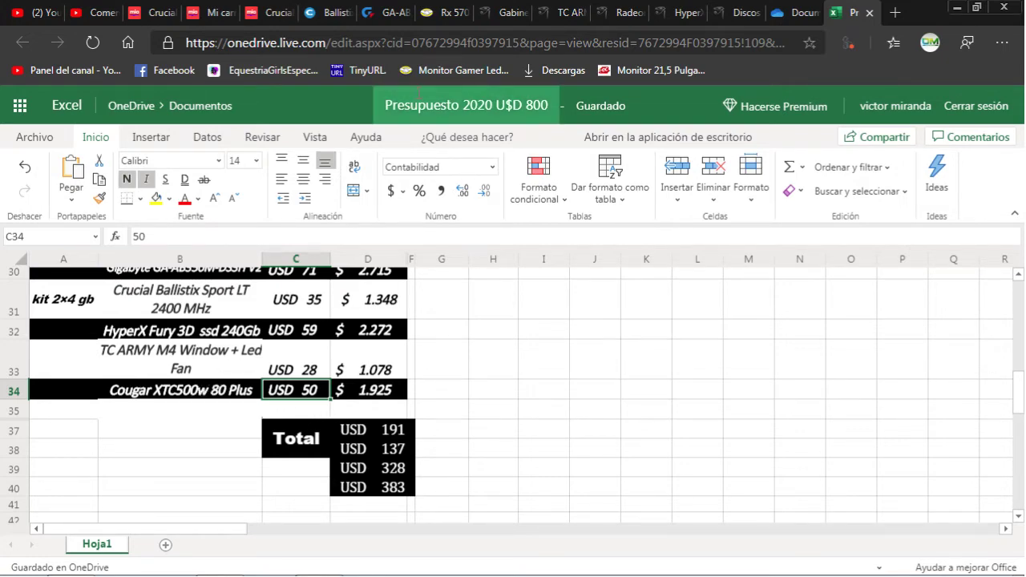
# Return to the Thot Computación store, open the Fuentes category and look over the cheapest power supplies.
pyautogui.click(505, 13)
pyautogui.scroll(3, 473, 144)
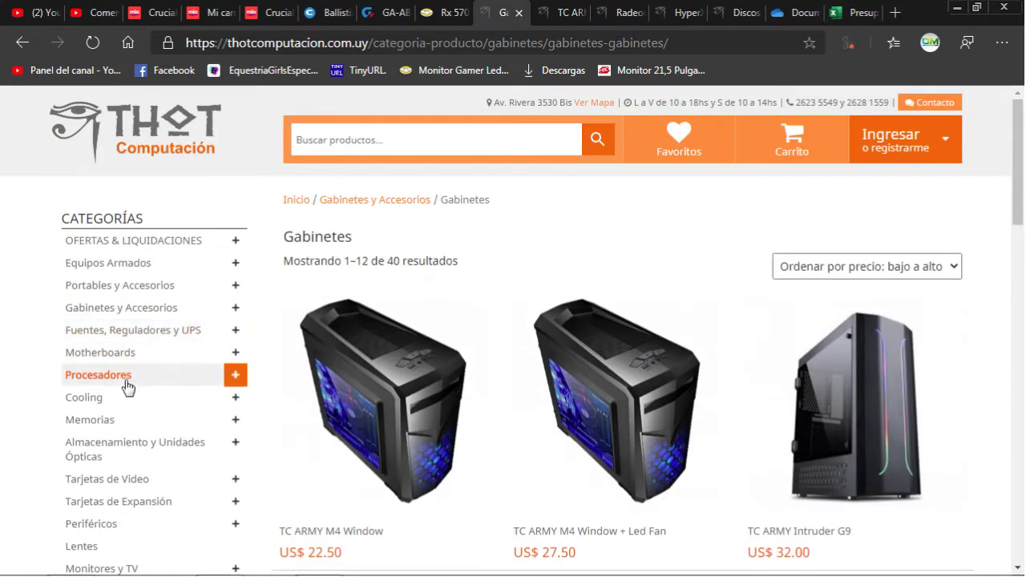
pyautogui.scroll(-1, 126, 385)
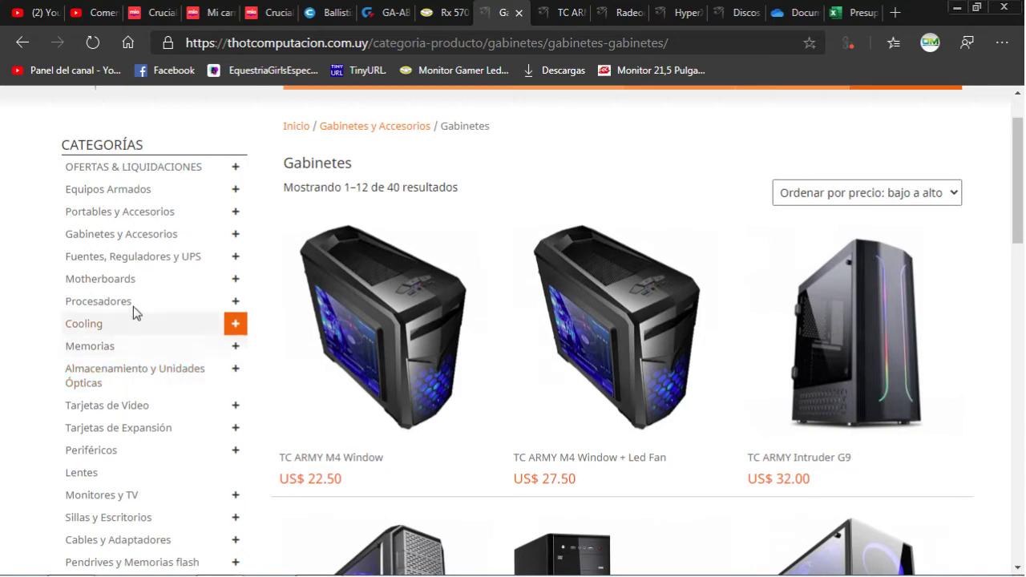
pyautogui.click(154, 261)
pyautogui.click(112, 276)
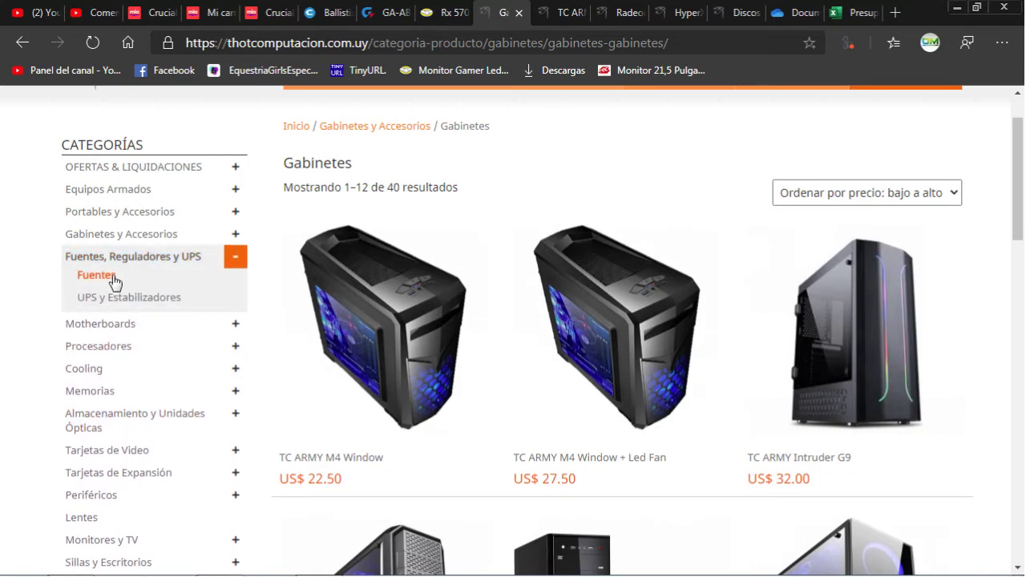
pyautogui.click(113, 276)
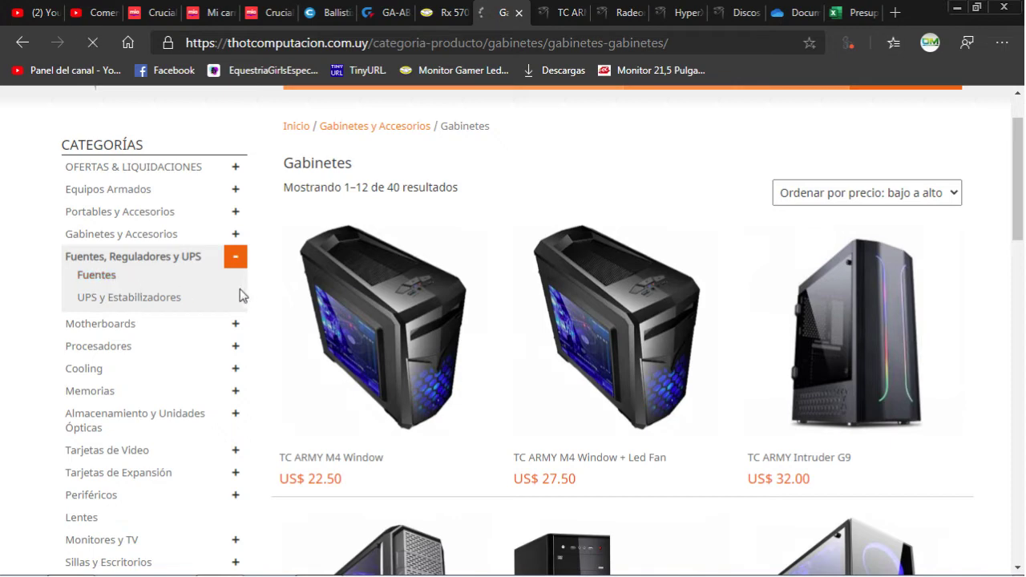
pyautogui.scroll(-1, 291, 289)
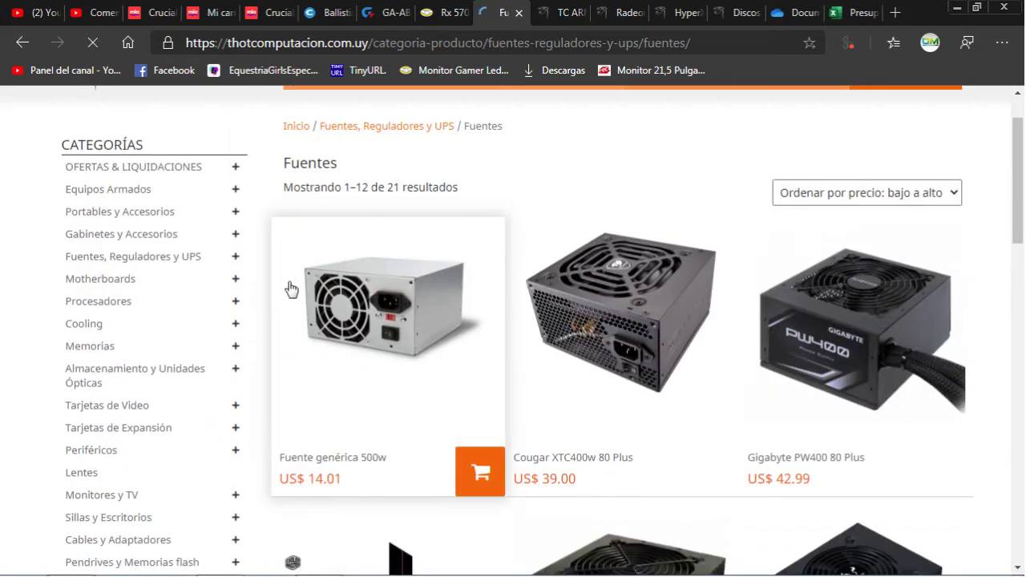
pyautogui.scroll(-1, 678, 435)
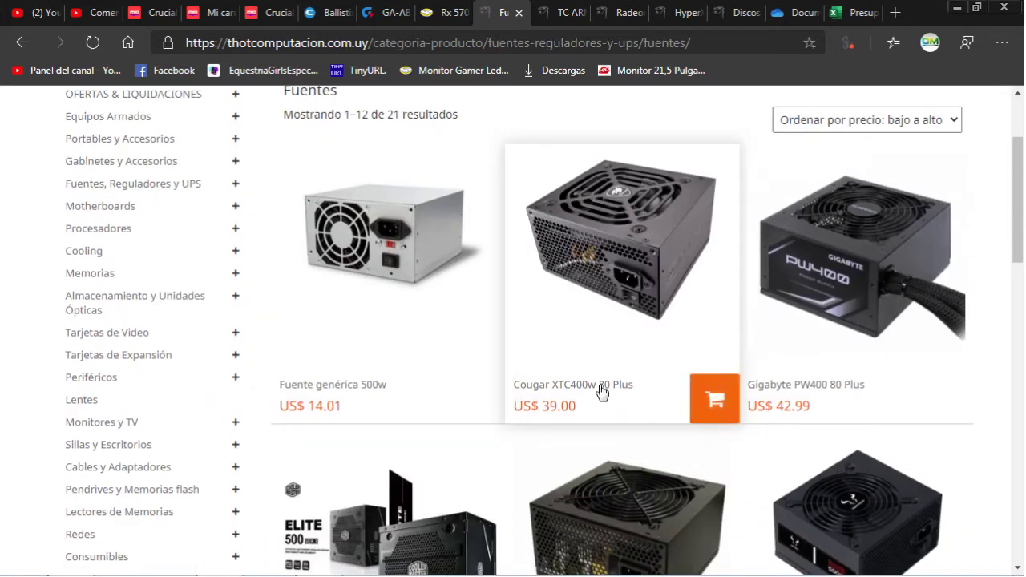
# Compare the names, wattages and prices of the 400 W to 600 W power supplies in the Fuentes listing.
pyautogui.scroll(-1, 601, 395)
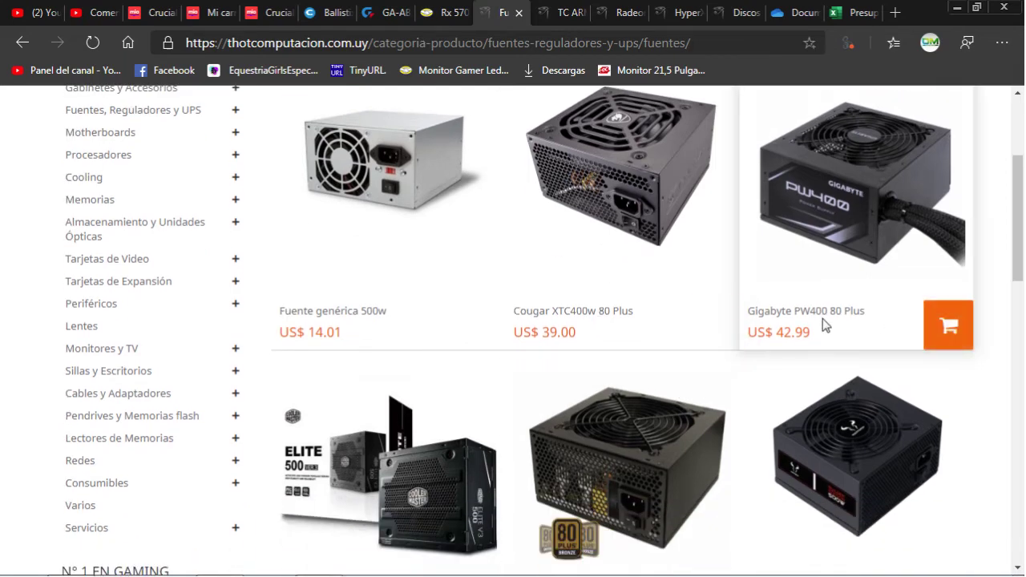
pyautogui.scroll(-3, 816, 323)
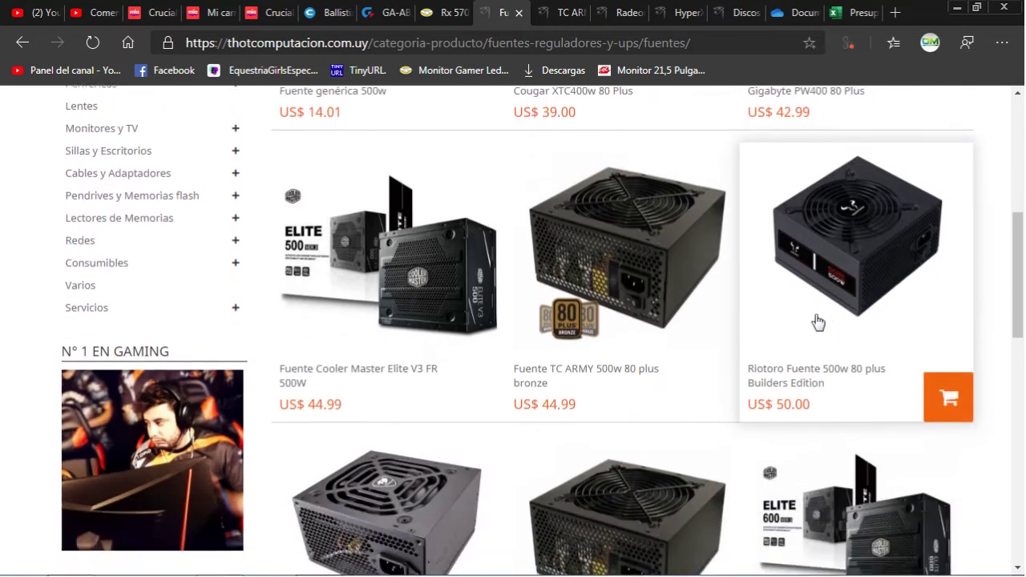
pyautogui.scroll(-2, 847, 377)
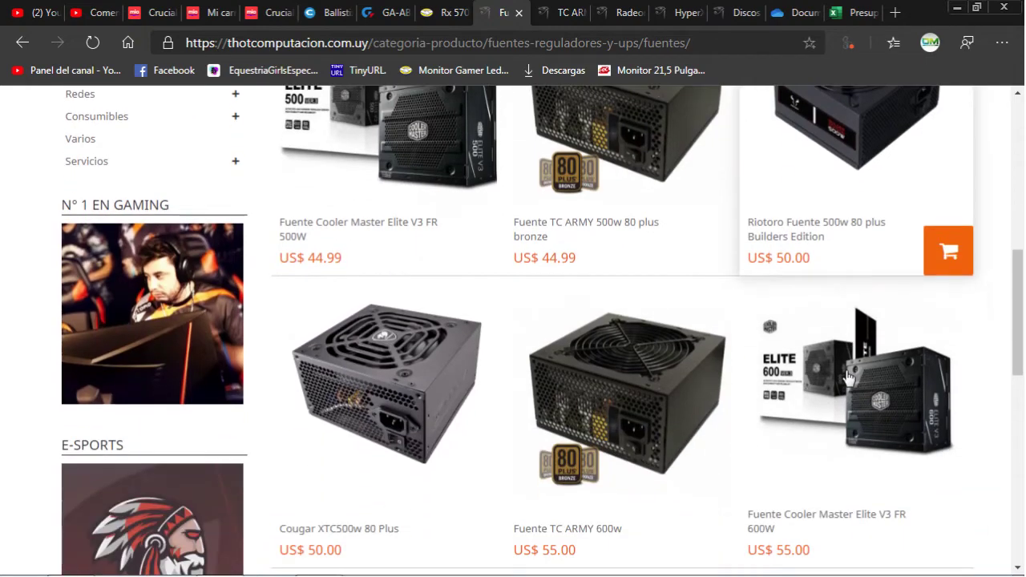
pyautogui.scroll(6, 847, 373)
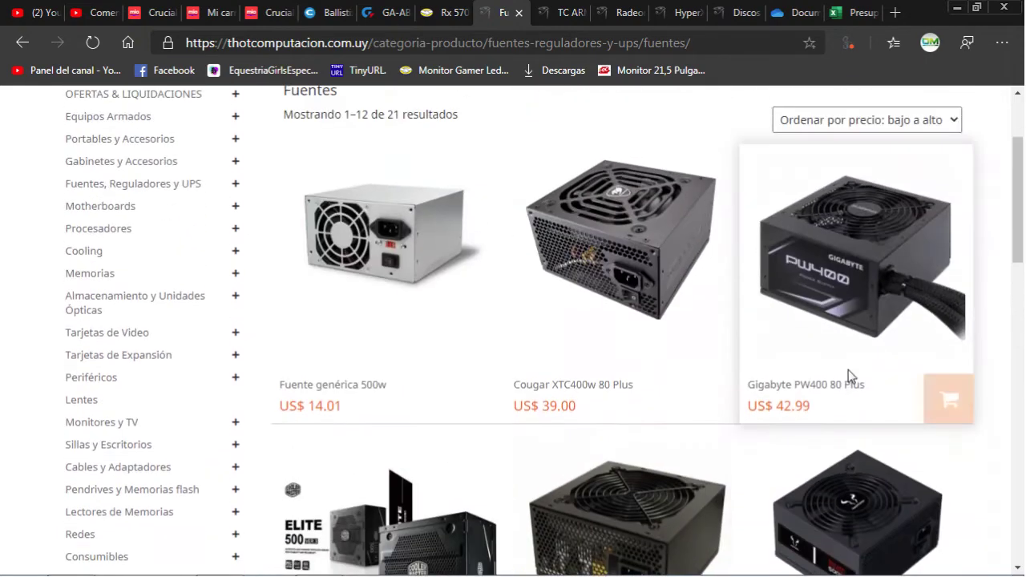
pyautogui.scroll(-3, 848, 370)
pyautogui.scroll(2, 849, 373)
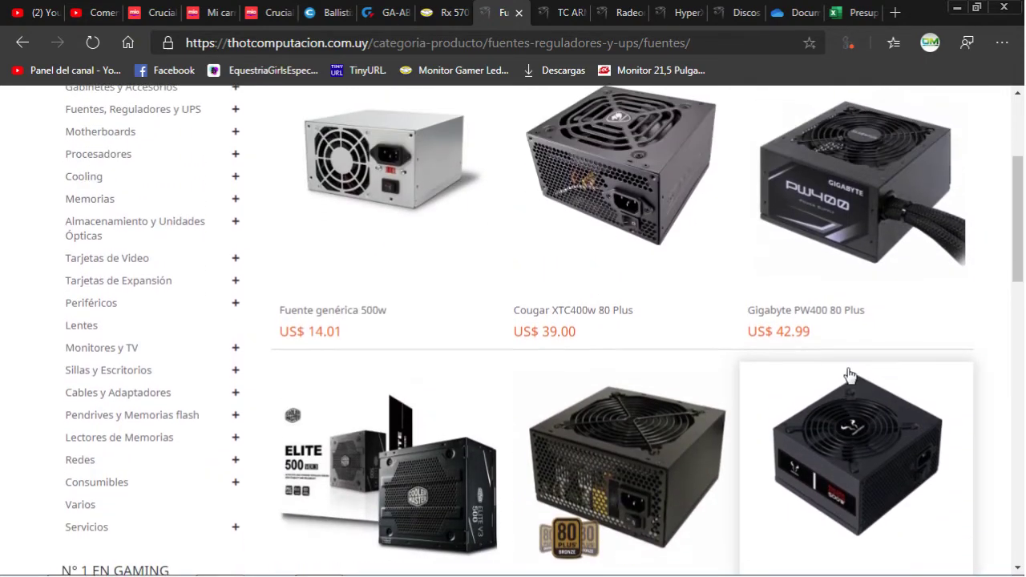
pyautogui.scroll(-2, 849, 377)
pyautogui.scroll(1, 792, 390)
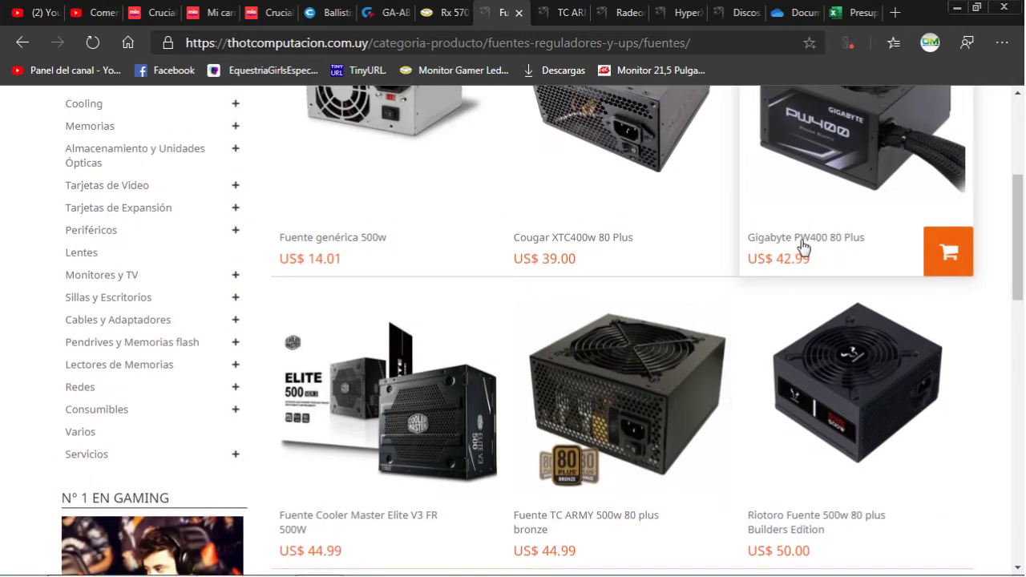
pyautogui.scroll(-3, 781, 374)
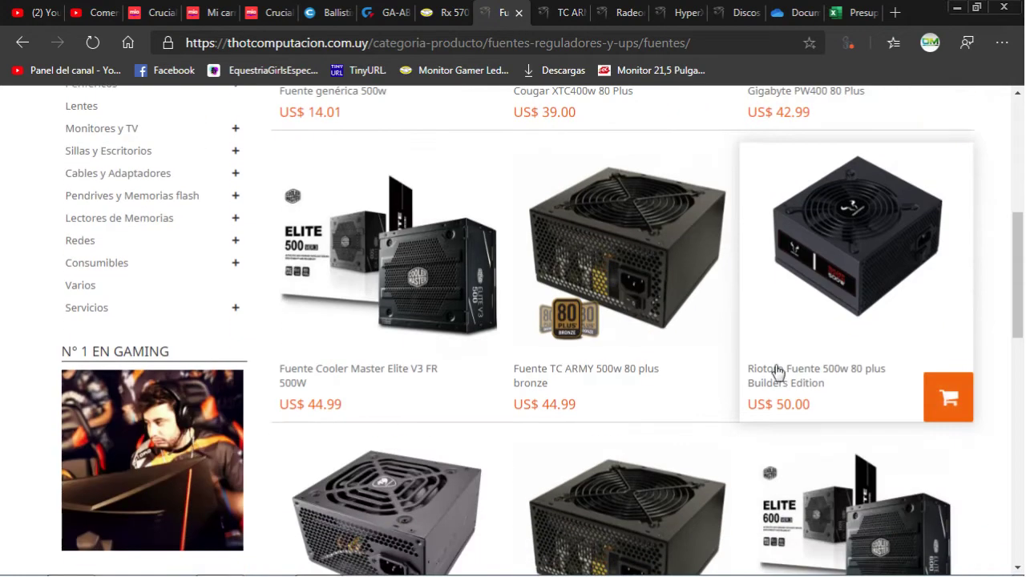
pyautogui.scroll(-2, 374, 501)
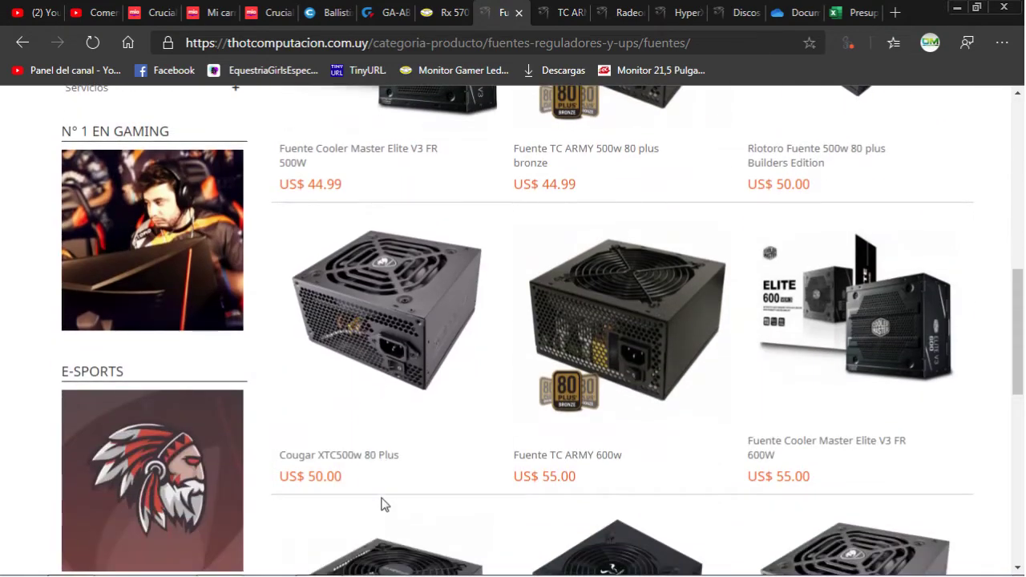
# Compare the Gigabyte PW400 80 Plus with the Riotoro 500w and Cougar XTC500w power supplies.
pyautogui.scroll(5, 382, 492)
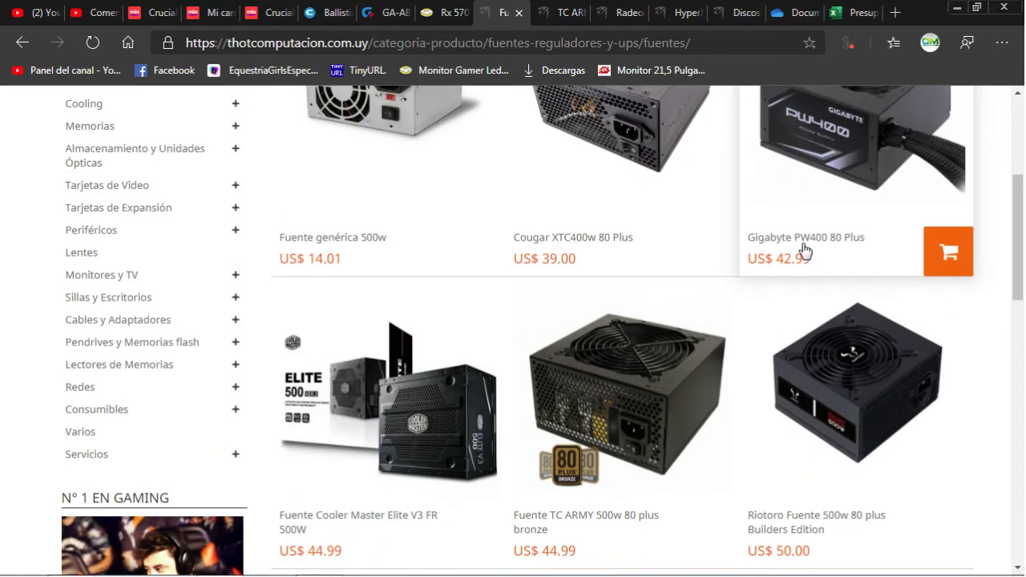
pyautogui.scroll(-2, 804, 250)
pyautogui.scroll(2, 804, 250)
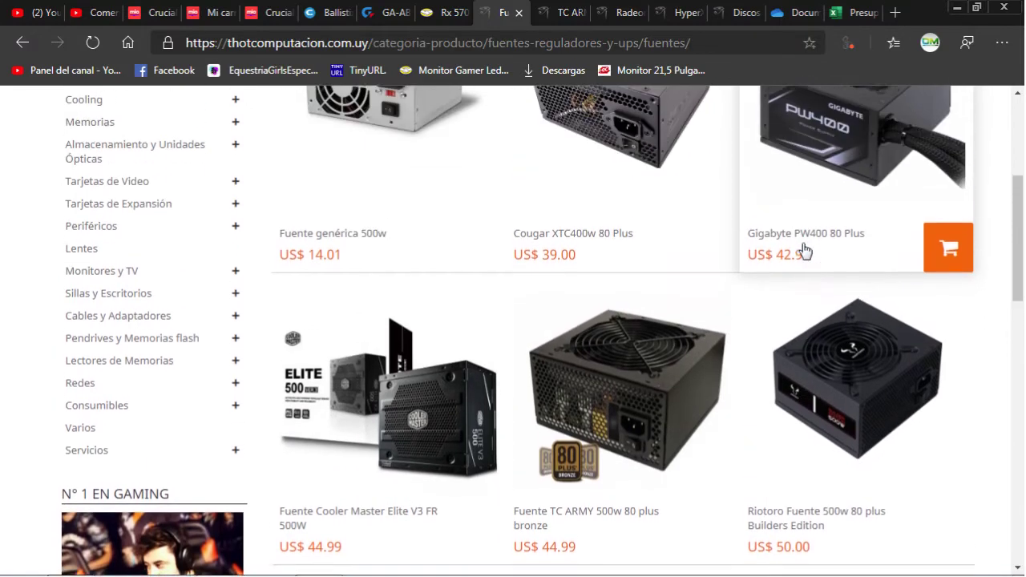
pyautogui.scroll(-1, 804, 250)
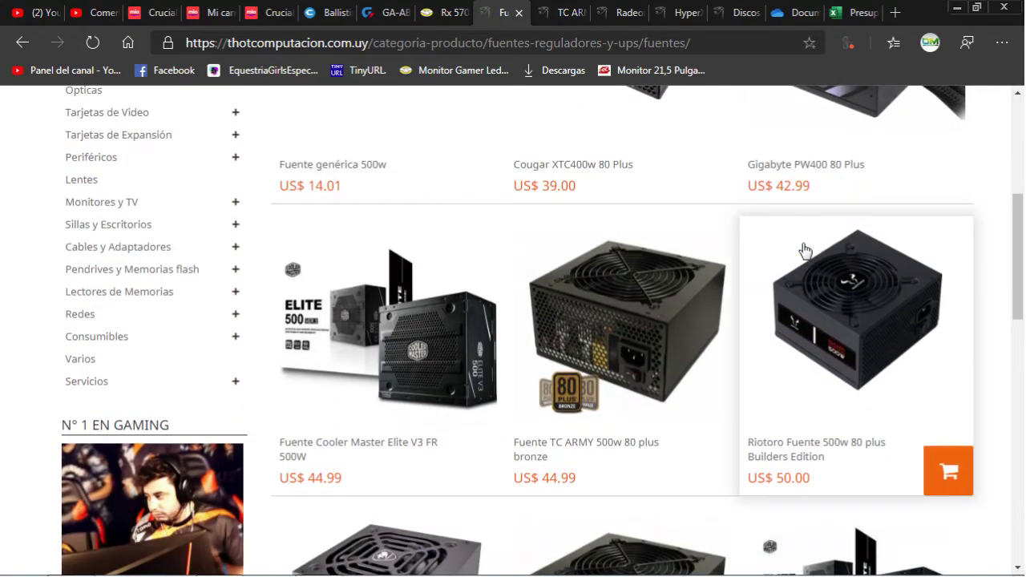
pyautogui.scroll(2, 804, 250)
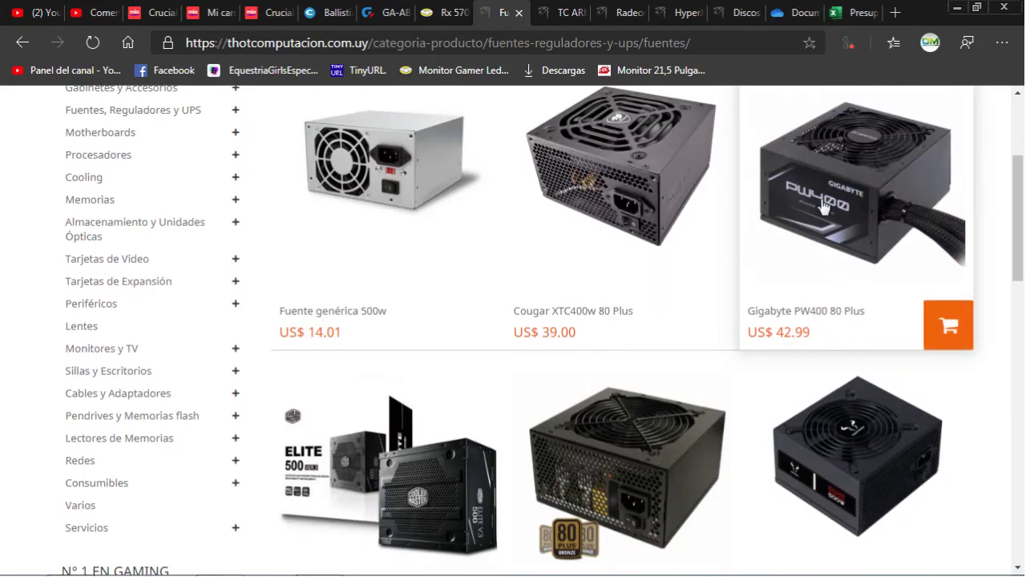
pyautogui.scroll(-3, 822, 207)
pyautogui.scroll(-3, 462, 327)
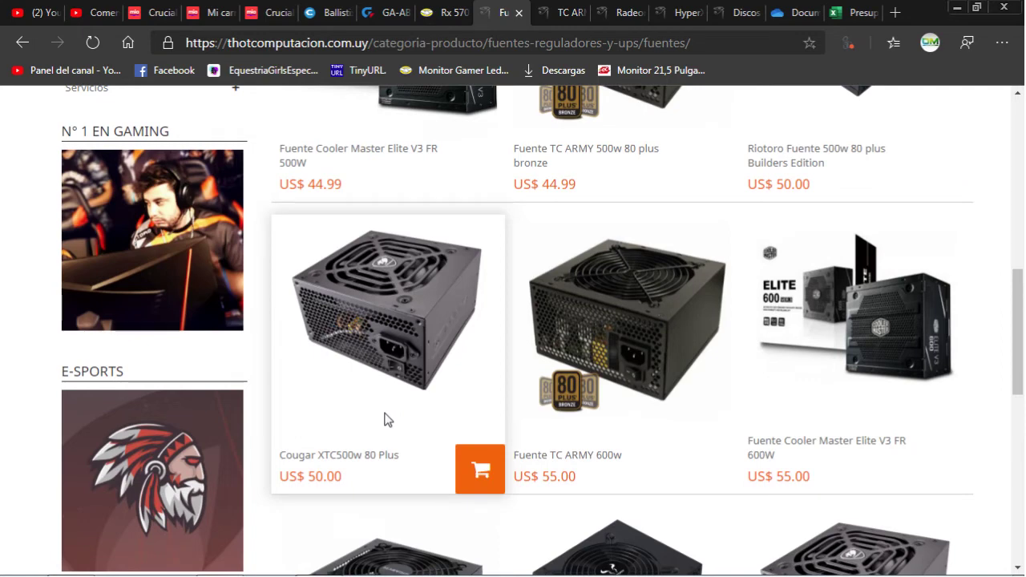
pyautogui.scroll(3, 385, 418)
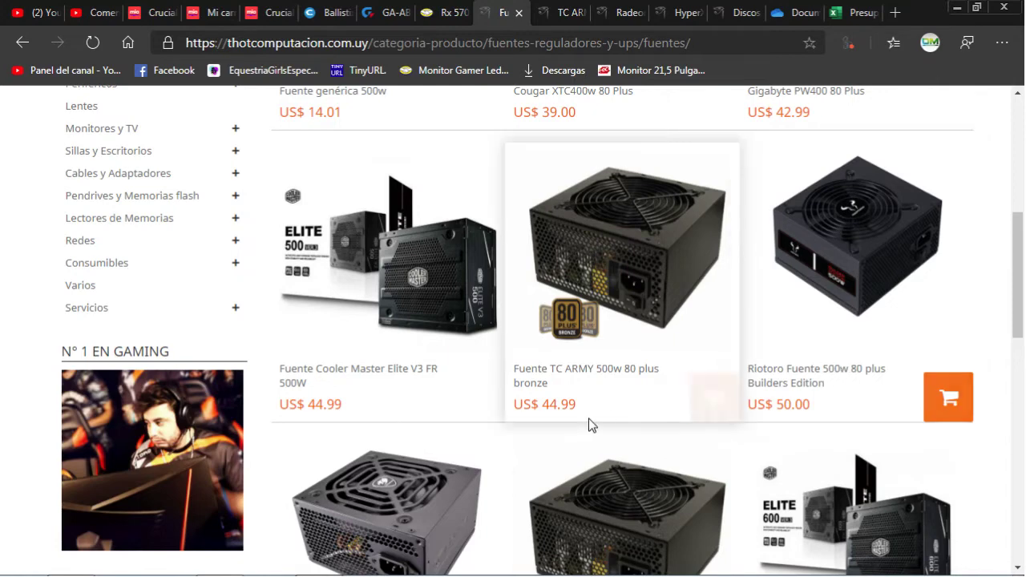
# Review the Fuente TC ARMY 500w 80 plus bronze against the Cougar XTC500w and the cheapest power supplies.
pyautogui.scroll(-2, 593, 425)
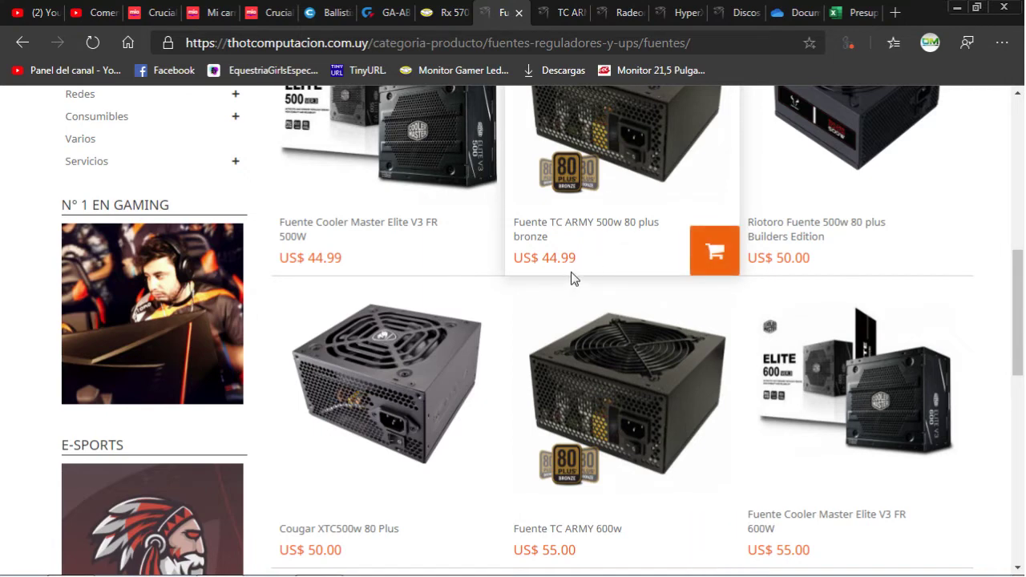
pyautogui.scroll(5, 571, 278)
pyautogui.scroll(1, 572, 280)
pyautogui.scroll(-2, 572, 280)
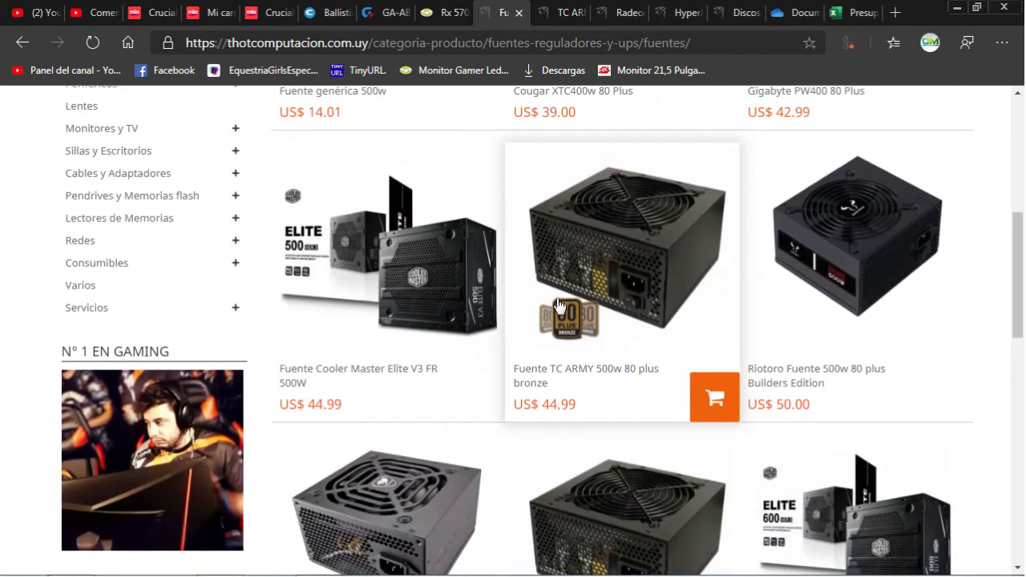
pyautogui.scroll(-1, 502, 378)
pyautogui.scroll(-2, 503, 378)
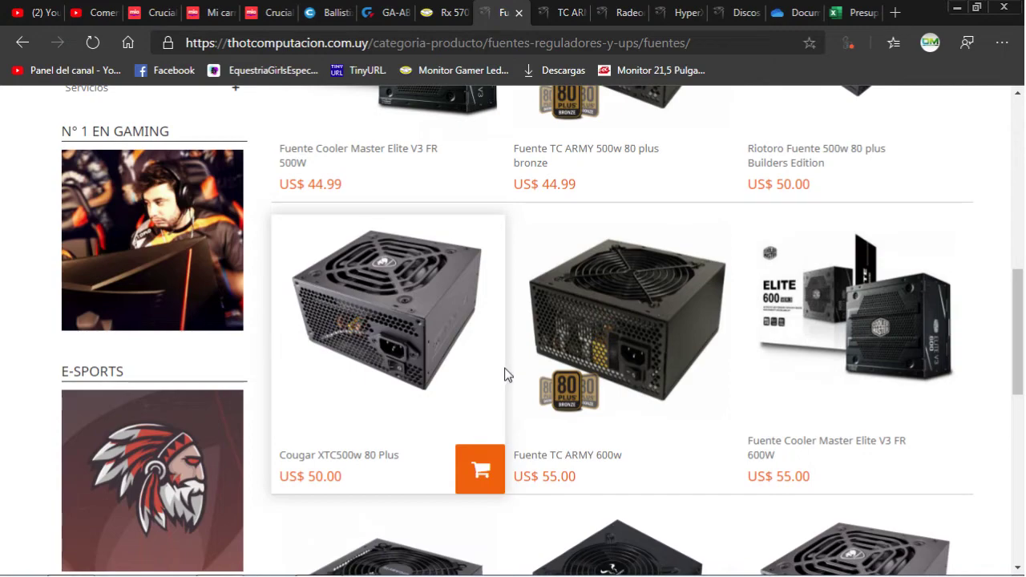
pyautogui.scroll(6, 505, 373)
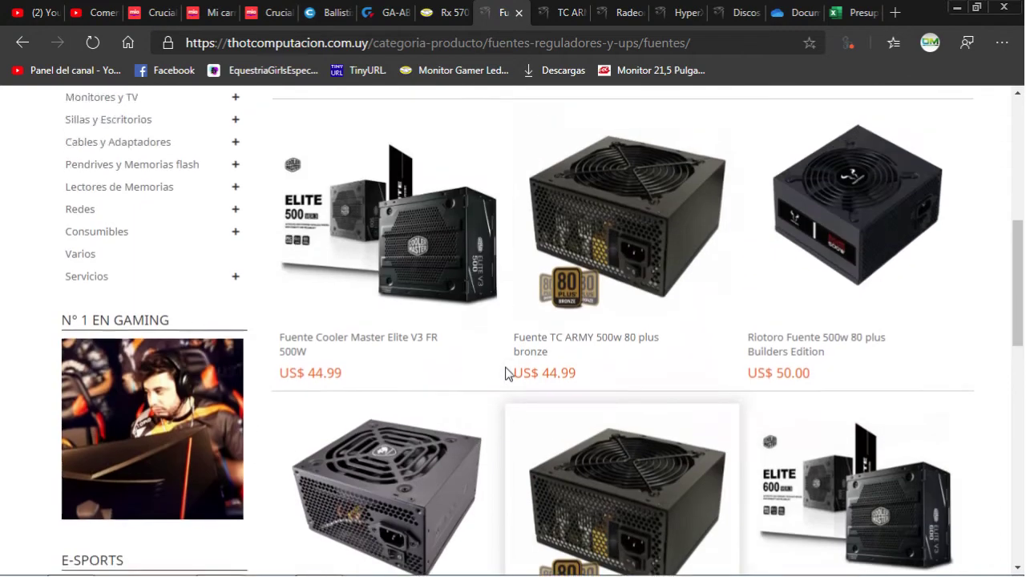
pyautogui.scroll(1, 506, 373)
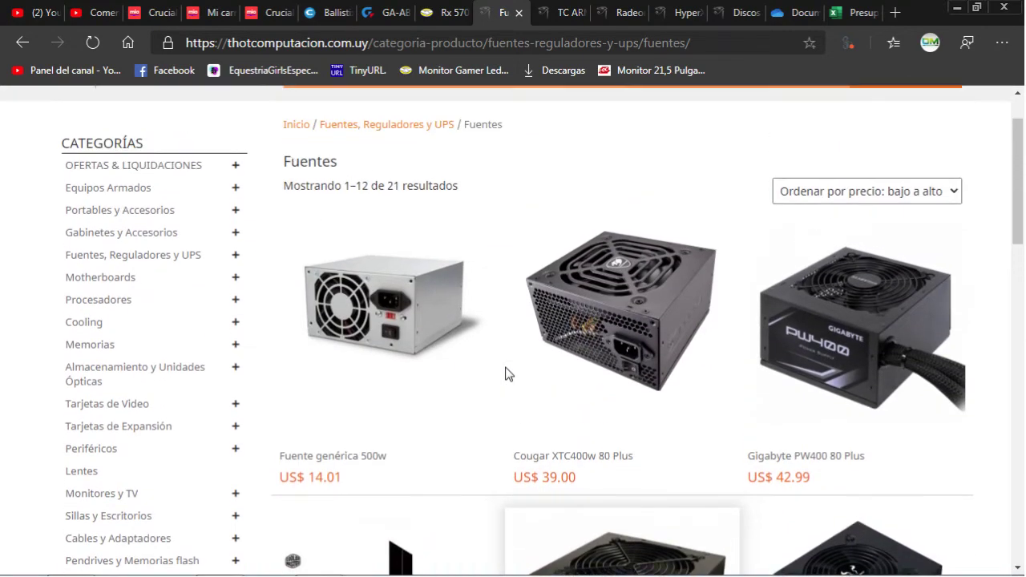
# Switch to the TC ARMY M4 Window + Led Fan product page and examine the case's photos and description.
pyautogui.click(566, 13)
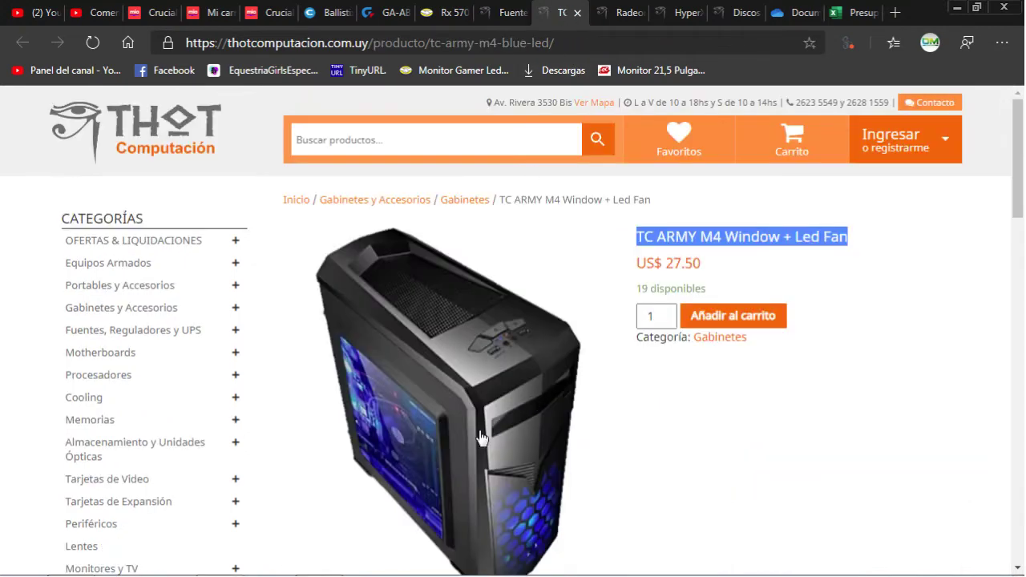
pyautogui.scroll(-2, 513, 436)
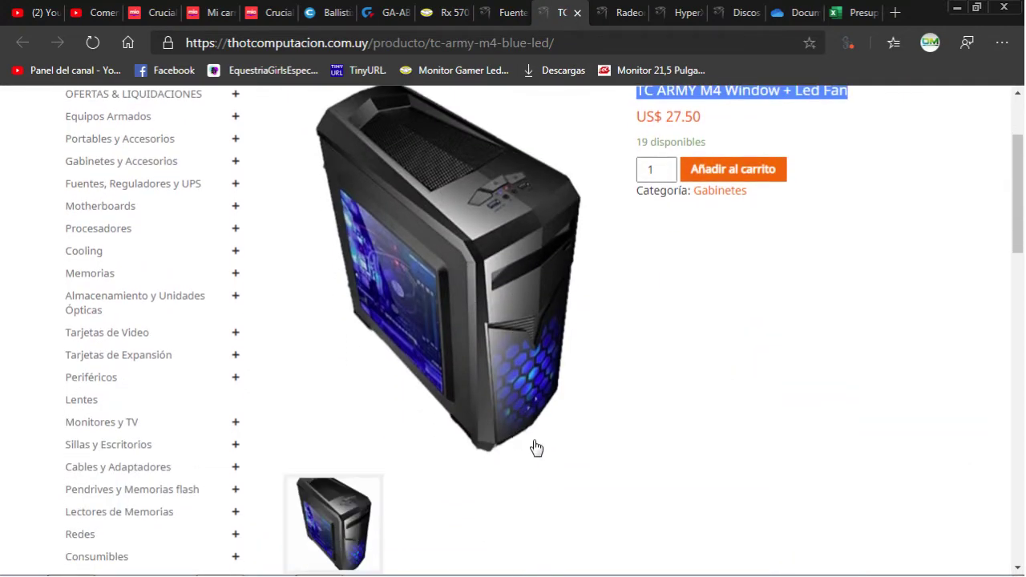
pyautogui.scroll(-2, 533, 447)
pyautogui.scroll(-2, 526, 448)
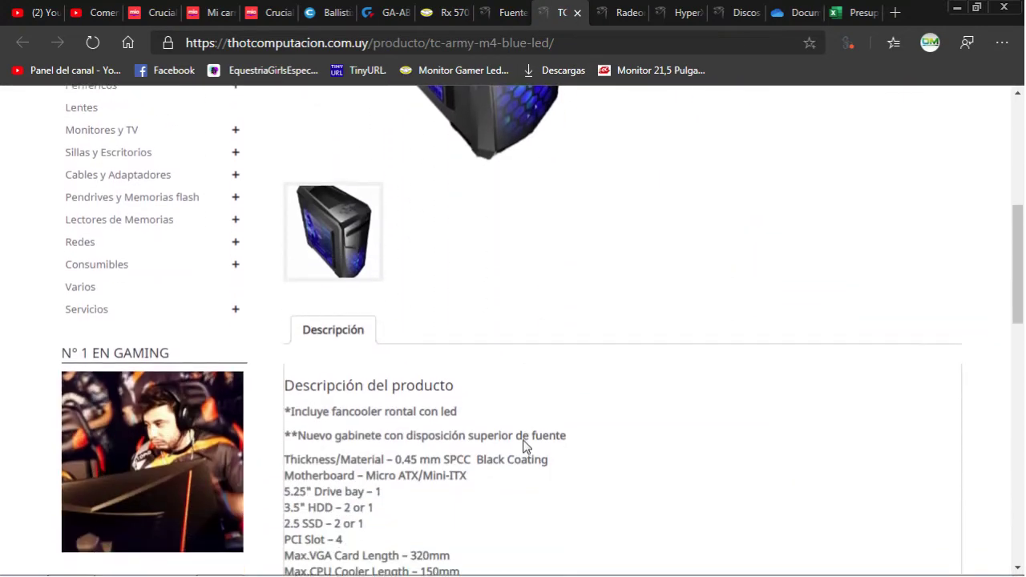
pyautogui.scroll(-1, 531, 437)
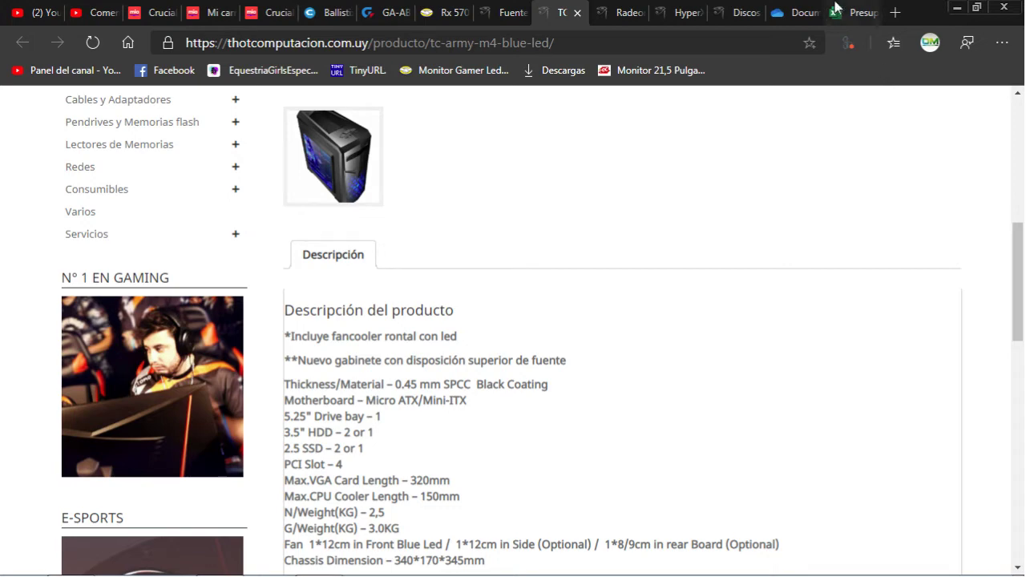
pyautogui.scroll(1, 700, 338)
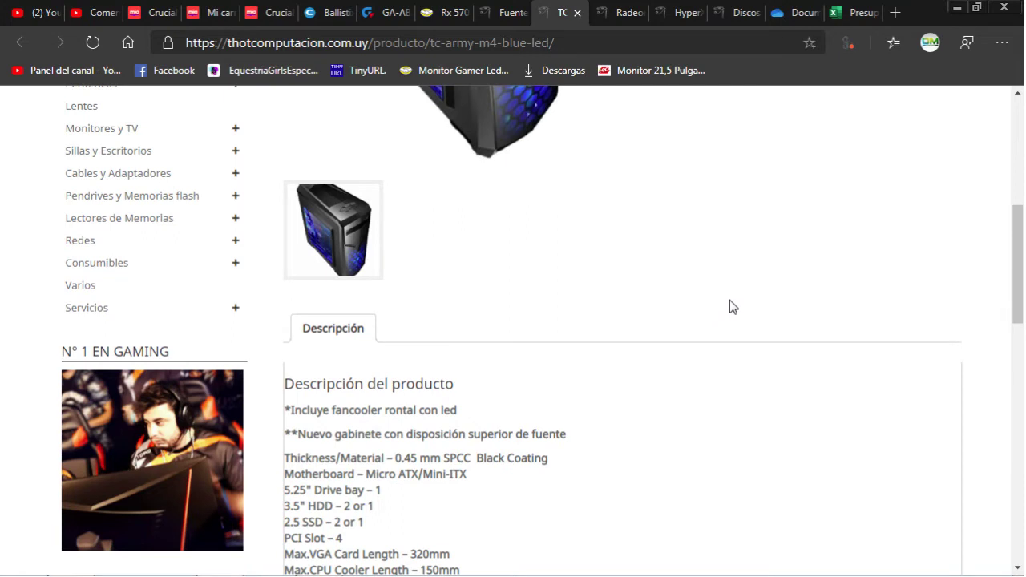
pyautogui.scroll(1, 673, 280)
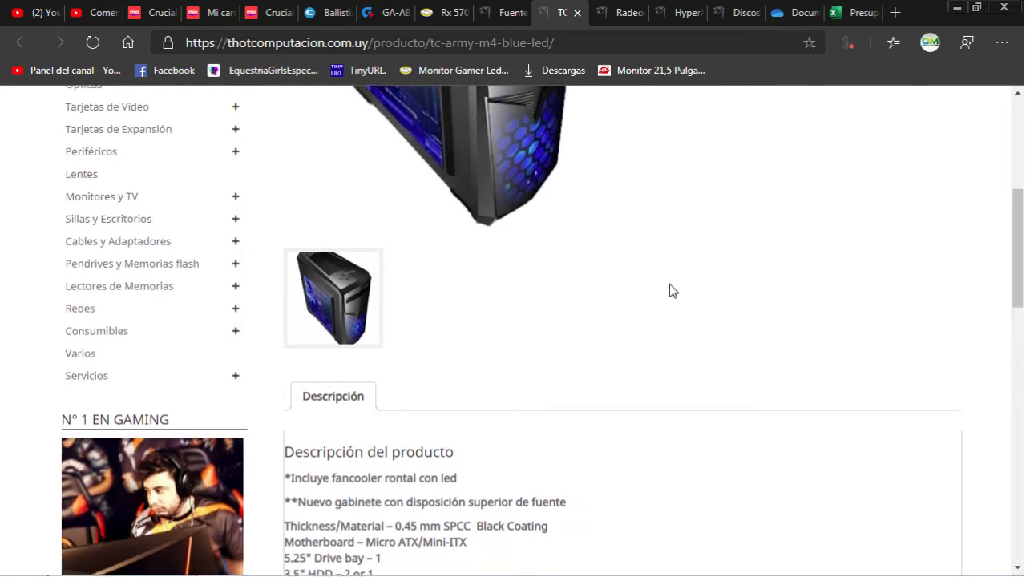
pyautogui.scroll(3, 573, 488)
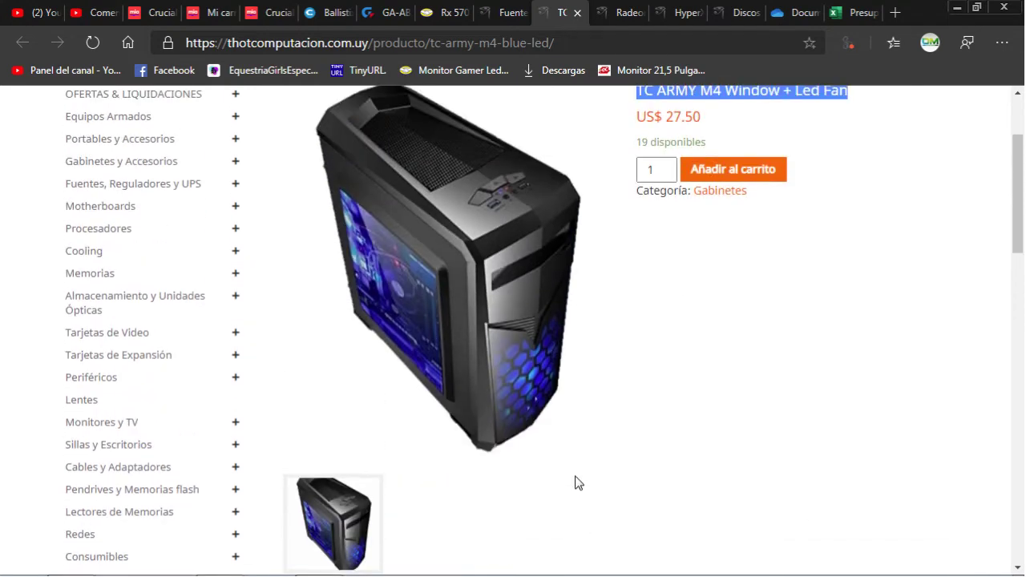
pyautogui.scroll(2, 574, 479)
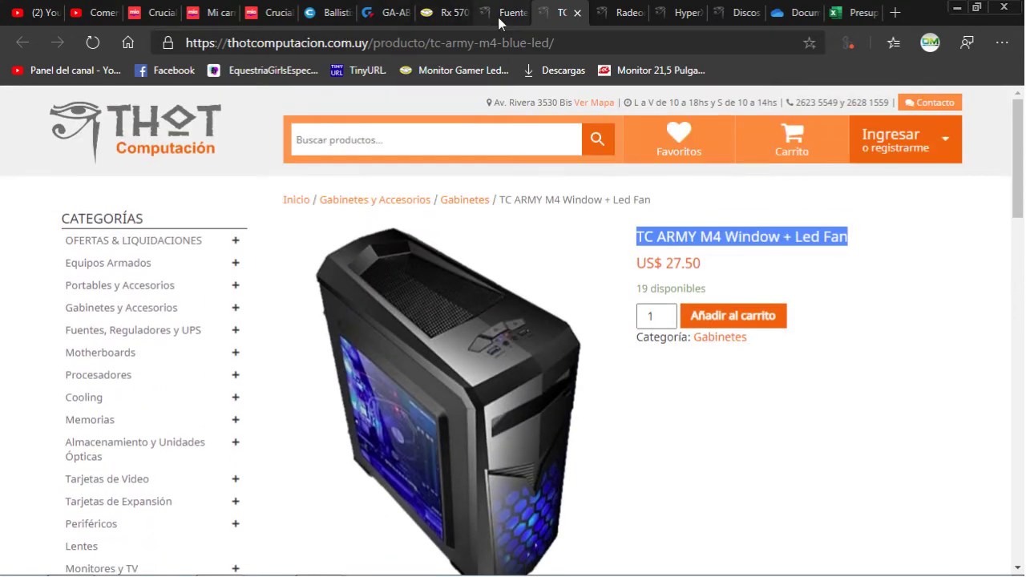
# Check the Cougar XTC400w 80 Plus in the power supply listing, return to the TC ARMY M4 case page and deselect its title.
pyautogui.click(498, 14)
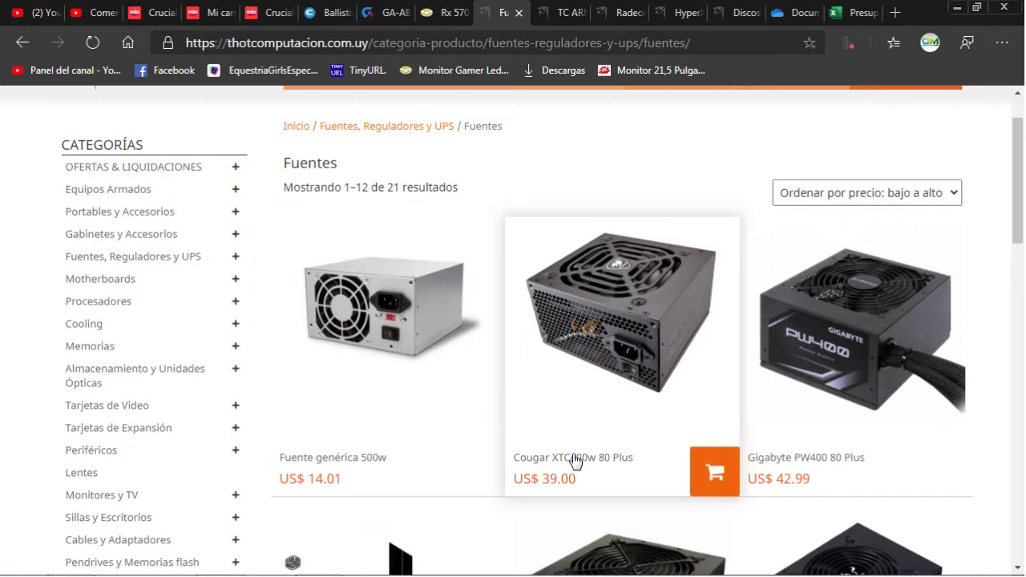
pyautogui.click(564, 12)
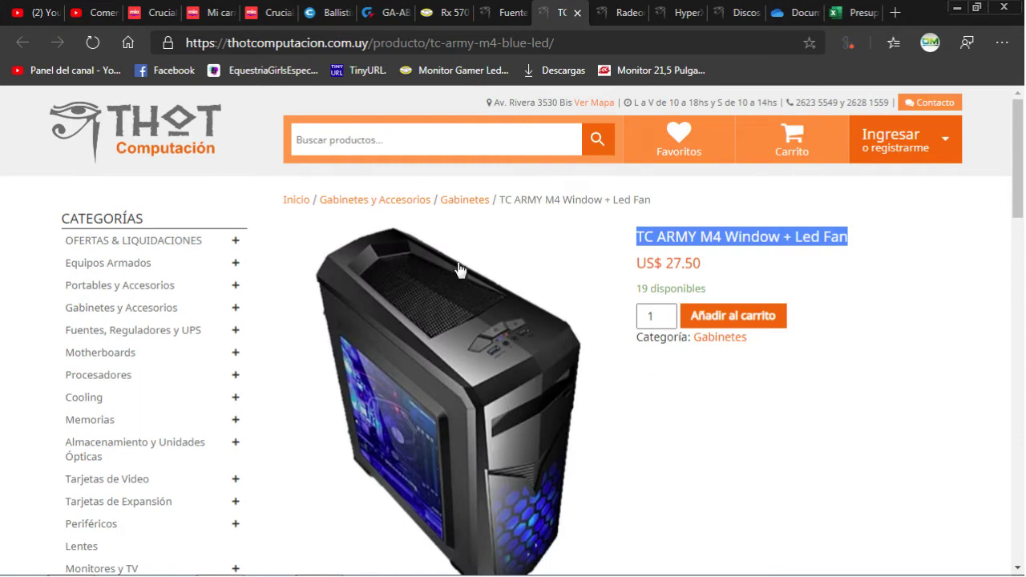
pyautogui.click(805, 420)
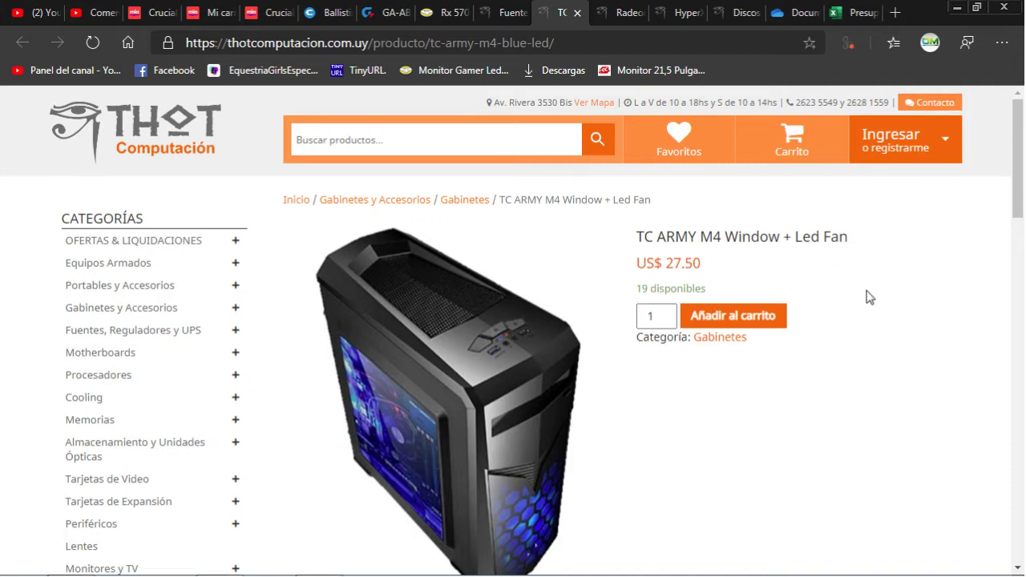
# Return to the Fuentes listing and review the 500 W and 600 W power supplies and their prices.
pyautogui.click(505, 17)
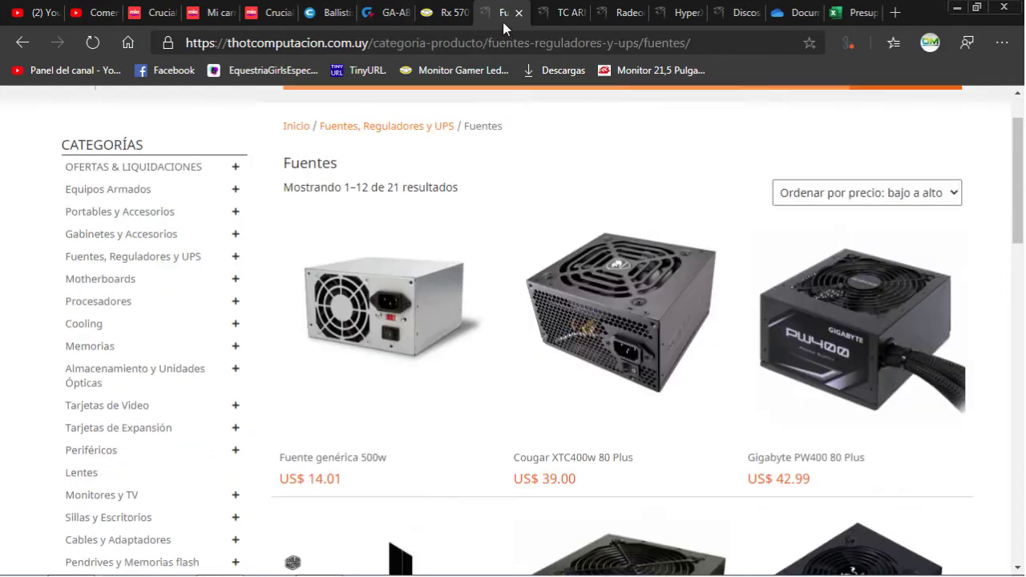
pyautogui.scroll(-5, 503, 240)
pyautogui.scroll(-1, 641, 313)
pyautogui.scroll(-1, 633, 319)
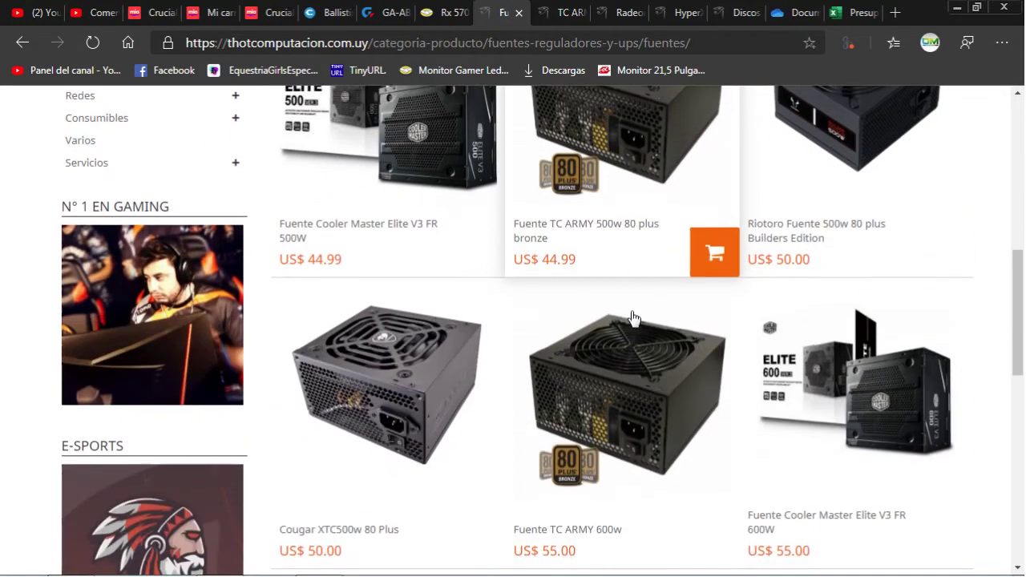
pyautogui.scroll(-1, 481, 394)
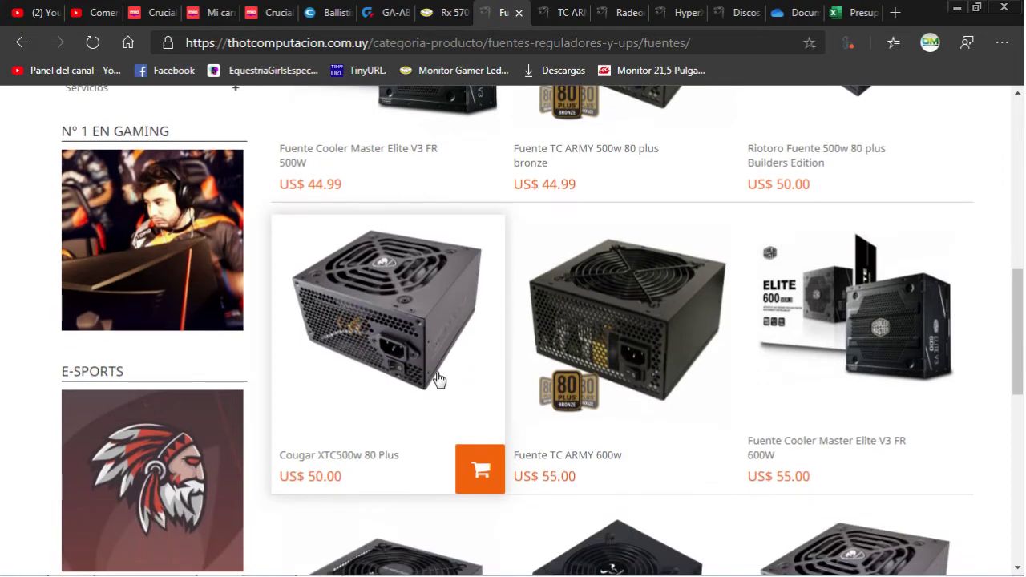
pyautogui.scroll(1, 438, 390)
pyautogui.scroll(2, 437, 390)
pyautogui.scroll(1, 438, 390)
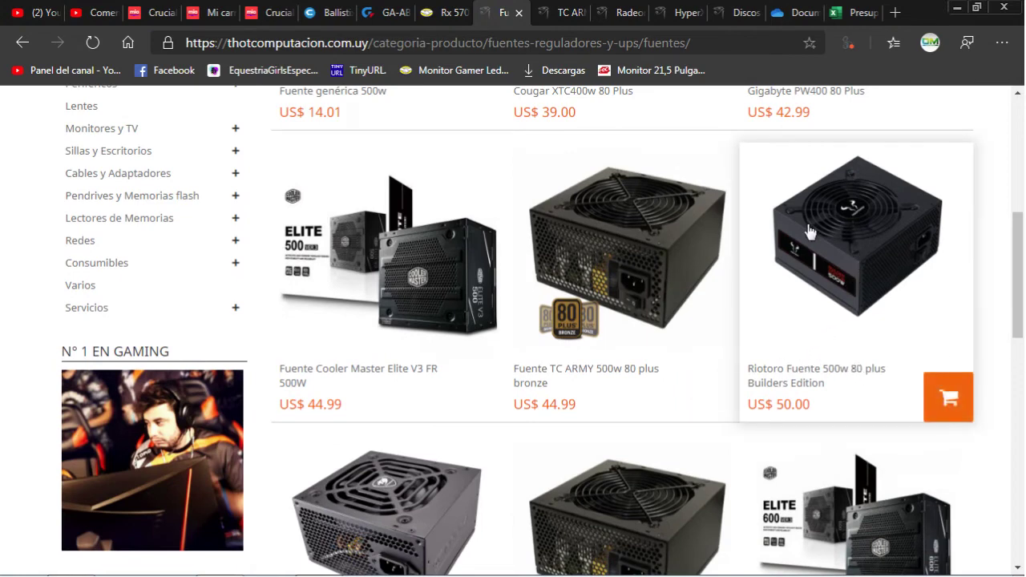
pyautogui.scroll(-2, 766, 278)
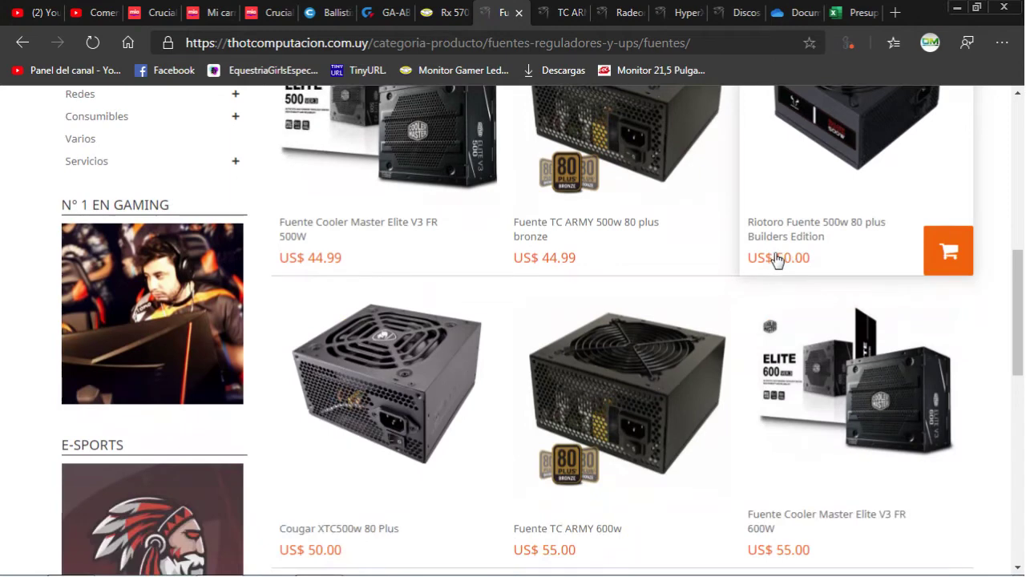
# Open the Cougar XTC500w 80 Plus product page from the Fuentes listing and read its description.
pyautogui.scroll(-1, 428, 406)
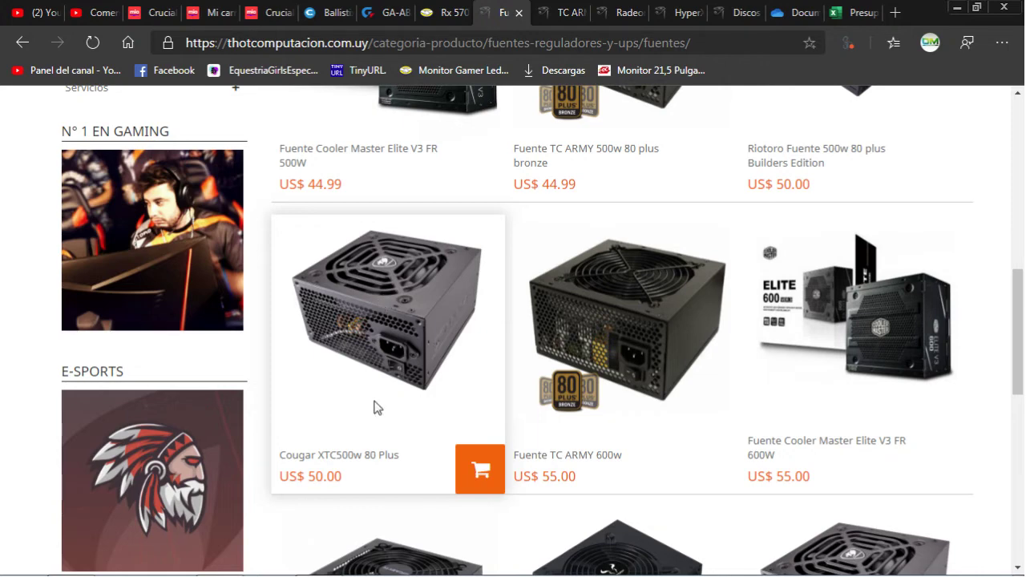
pyautogui.click(374, 456)
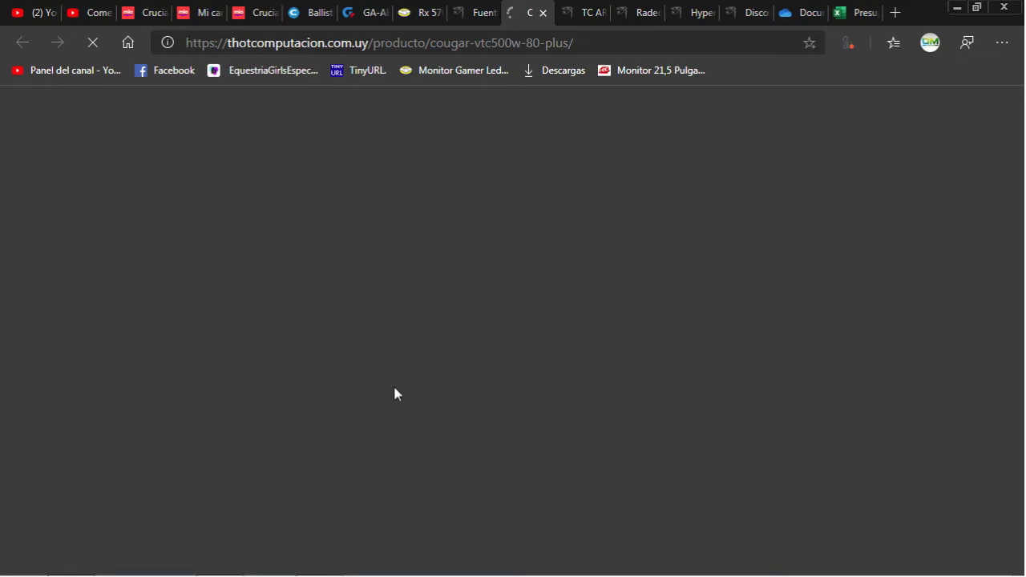
pyautogui.scroll(-4, 414, 384)
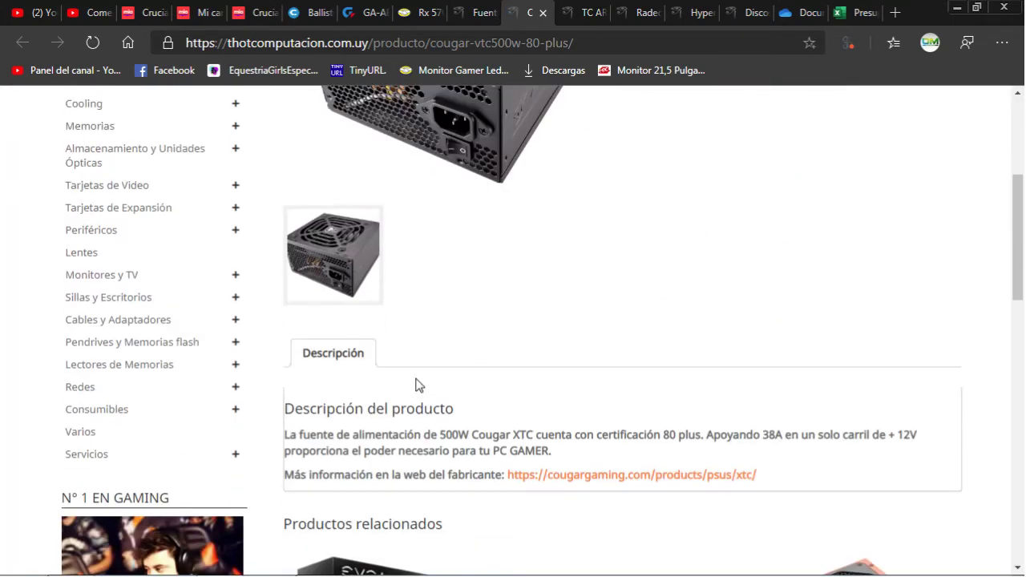
# Open the manufacturer's XTC page linked in the product description in a new tab and switch to it.
pyautogui.rightClick(696, 478)
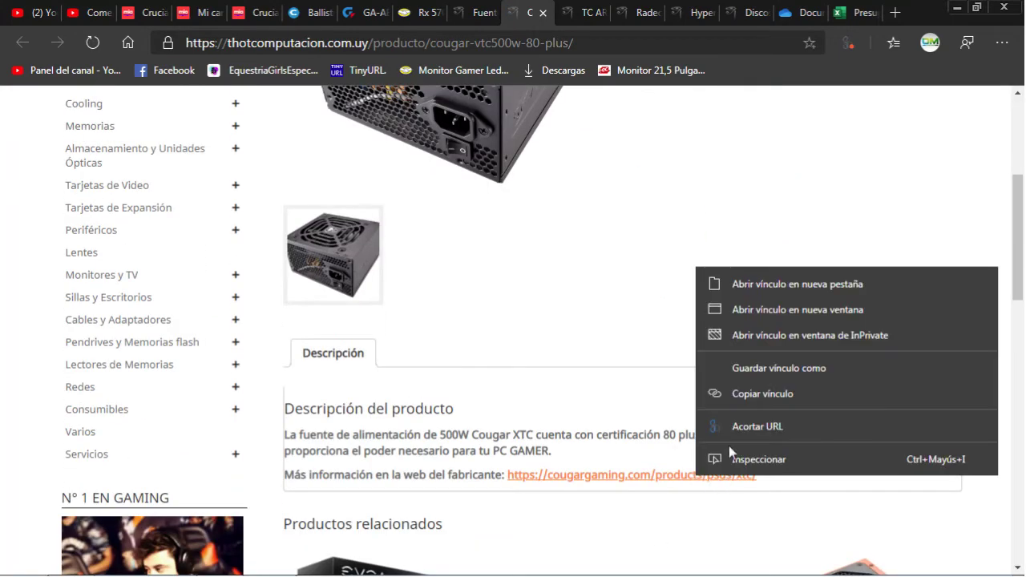
pyautogui.click(773, 286)
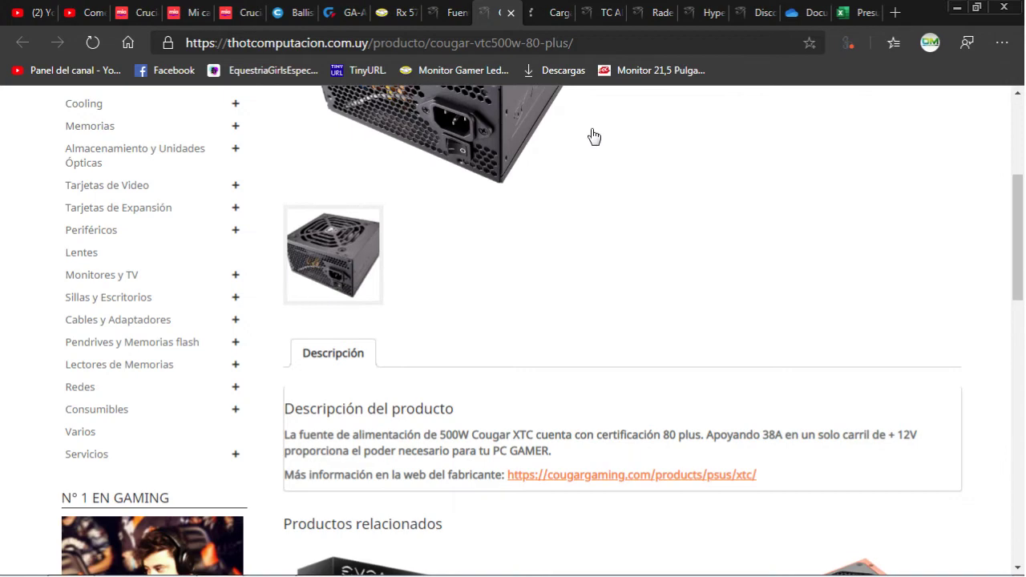
pyautogui.click(540, 24)
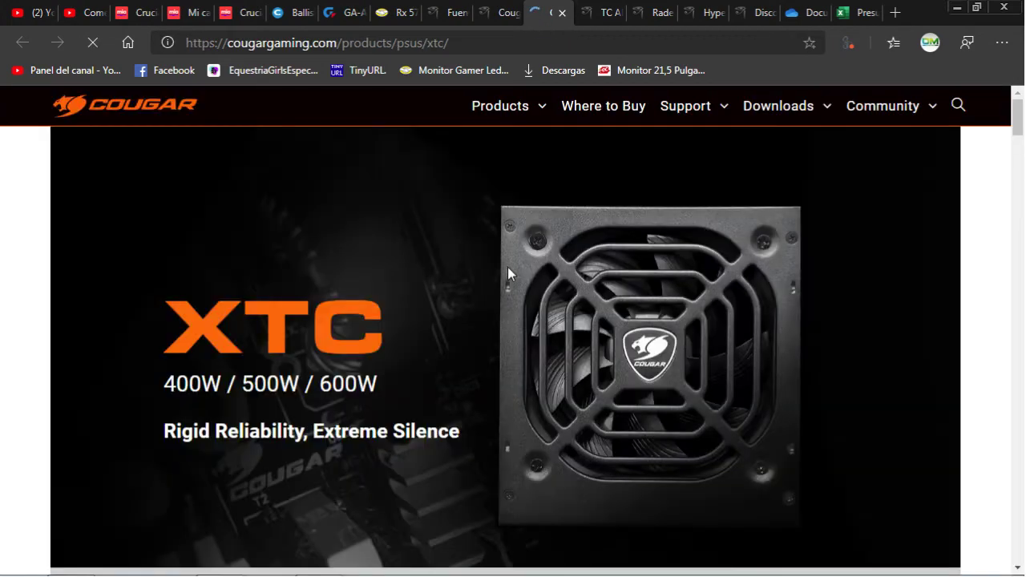
# Examine the Cougar XTC series' features, the XTC500's +12V output in the specifications, and the connector table.
pyautogui.scroll(-3, 508, 269)
pyautogui.scroll(-15, 507, 267)
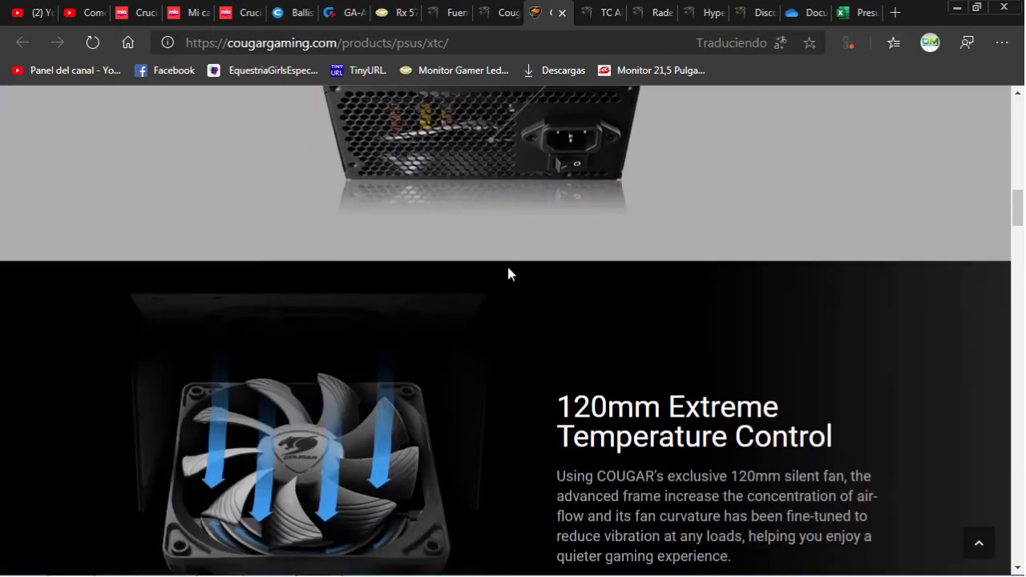
pyautogui.scroll(-9, 508, 273)
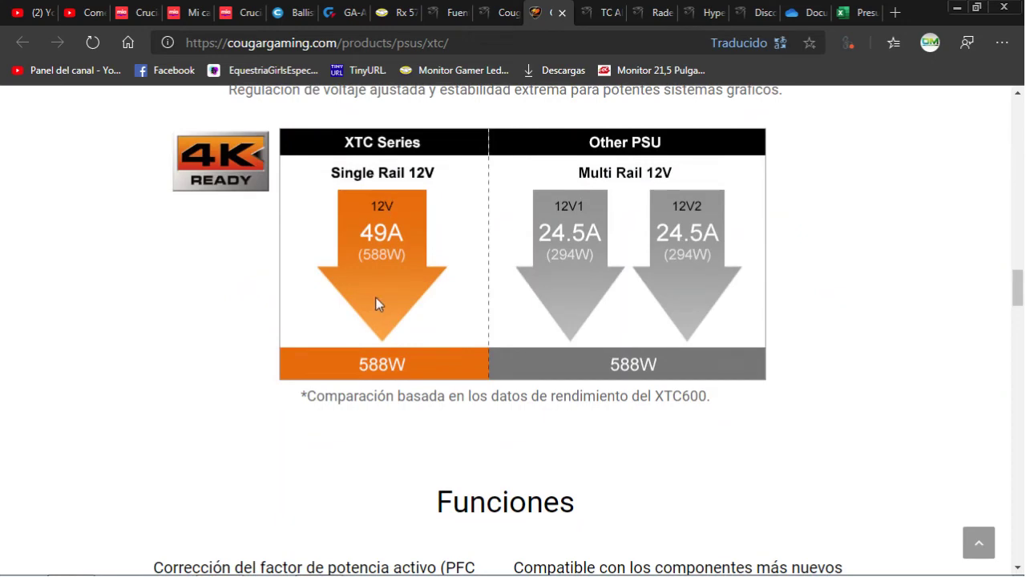
pyautogui.scroll(-10, 380, 302)
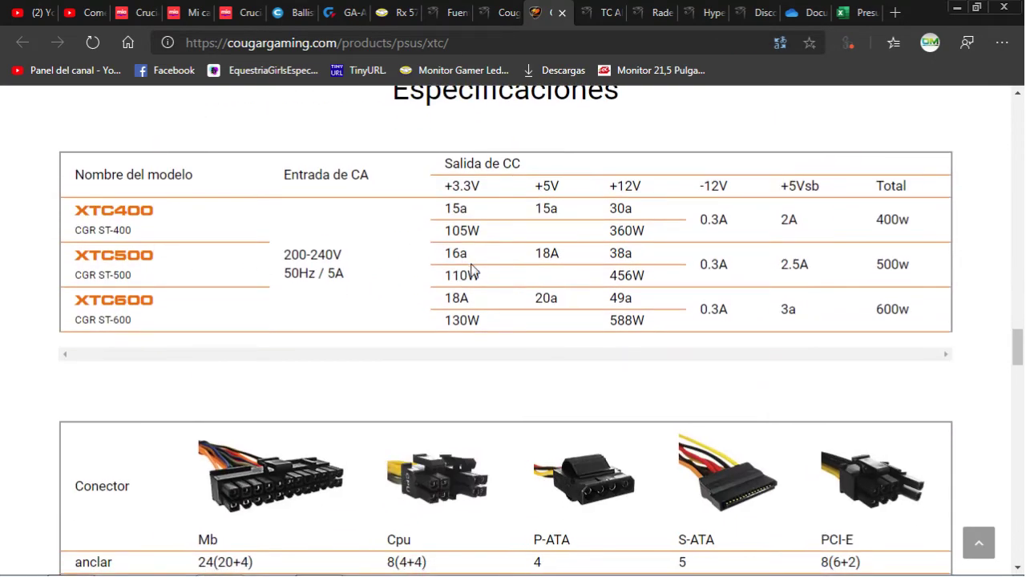
pyautogui.moveTo(609, 278); pyautogui.dragTo(633, 276)
pyautogui.scroll(-6, 624, 280)
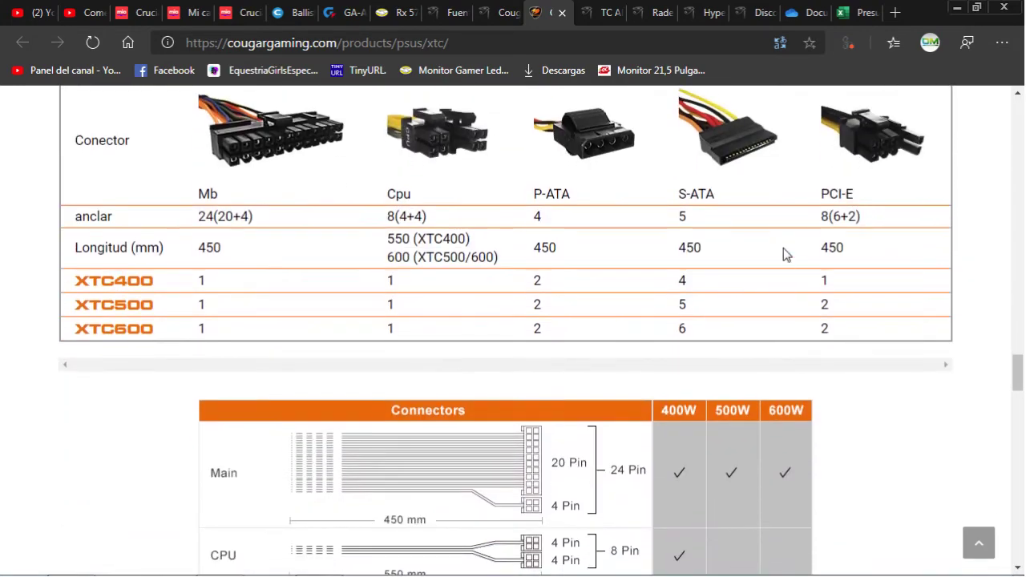
# Examine the Cougar XTC connector tables and cable diagrams, comparing connector counts and cable lengths across the 400W, 500W and 600W models.
pyautogui.scroll(-2, 785, 251)
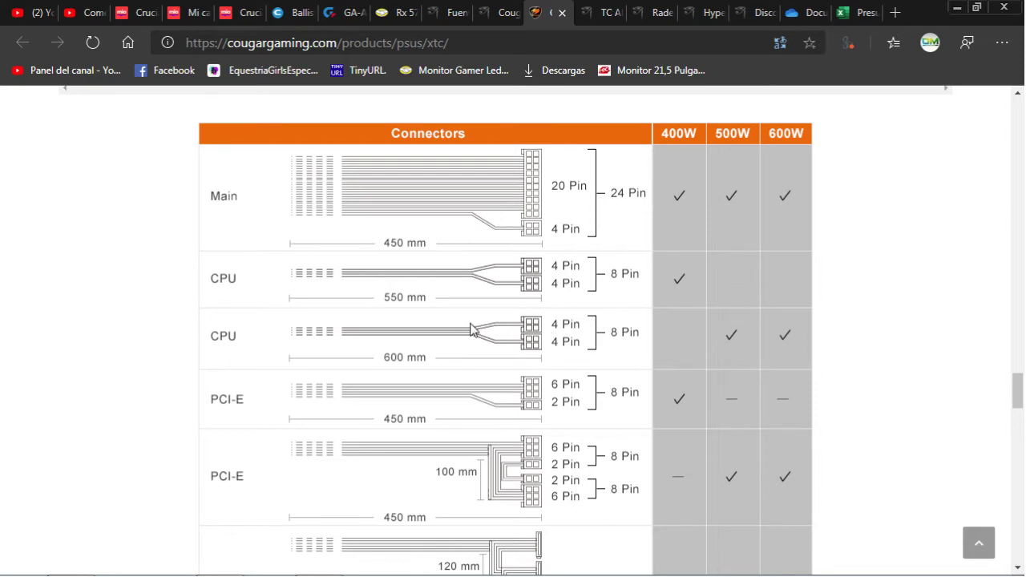
pyautogui.scroll(-1, 463, 358)
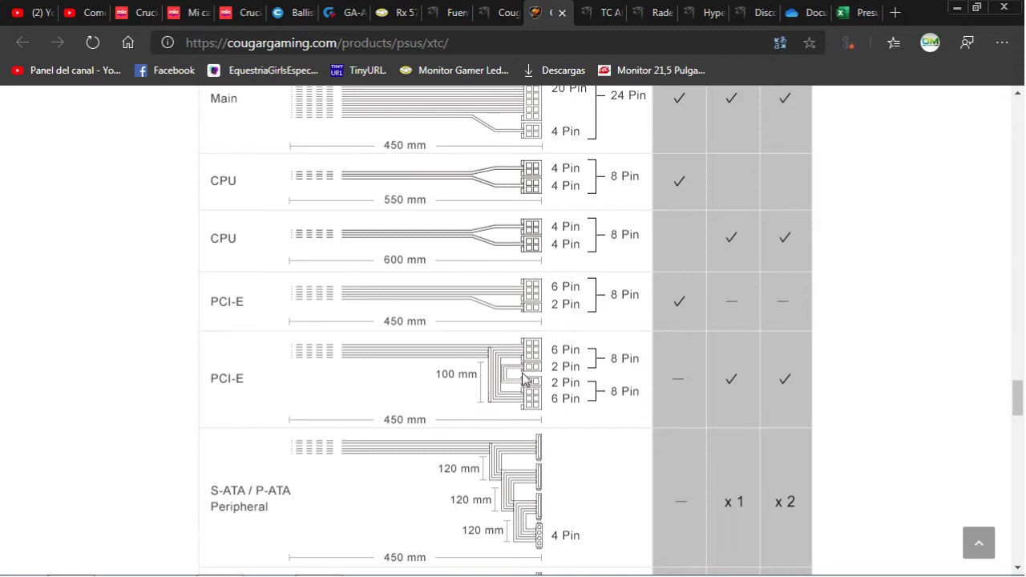
pyautogui.scroll(2, 494, 371)
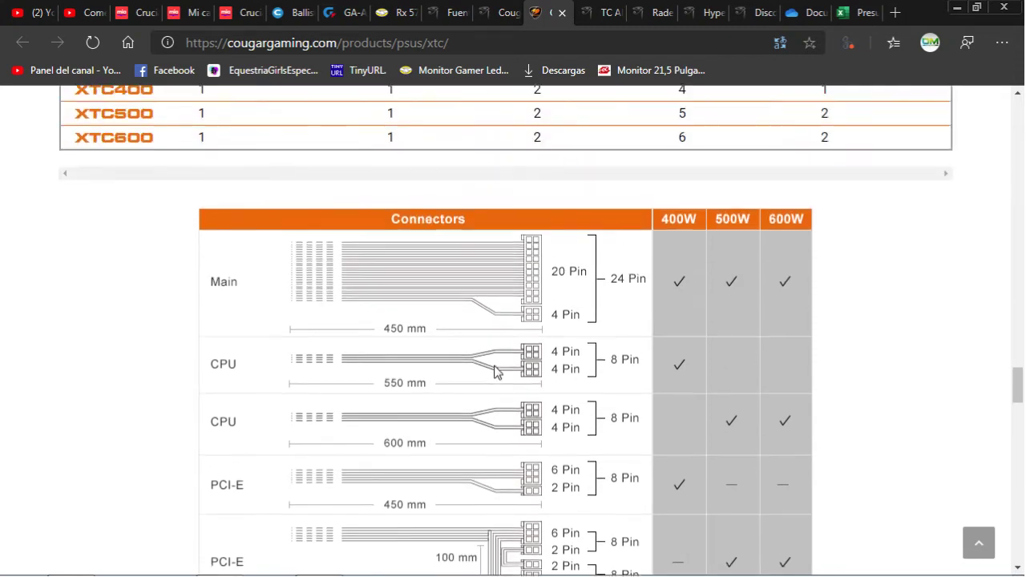
pyautogui.scroll(-1, 494, 371)
pyautogui.scroll(-4, 495, 371)
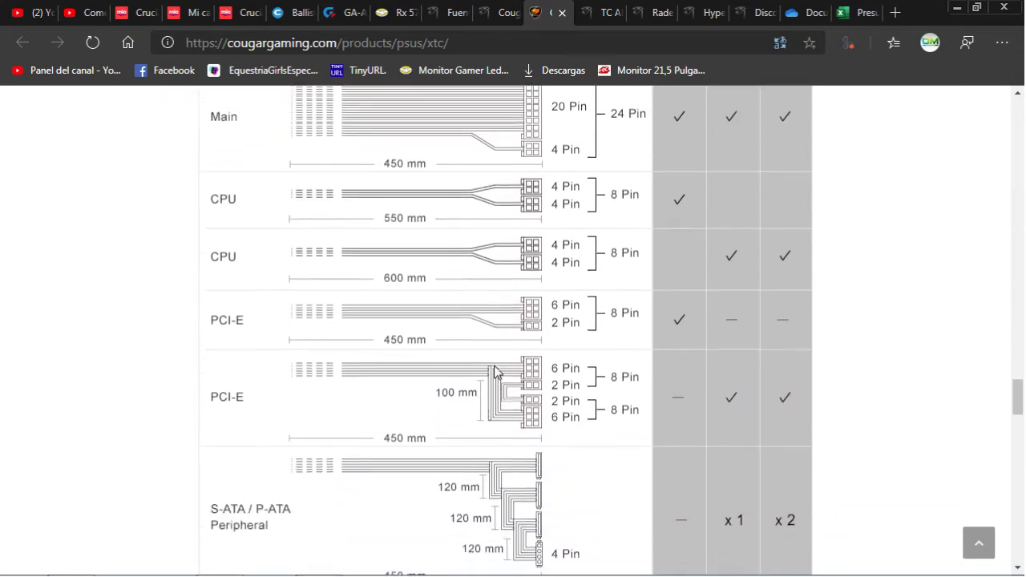
pyautogui.scroll(5, 495, 343)
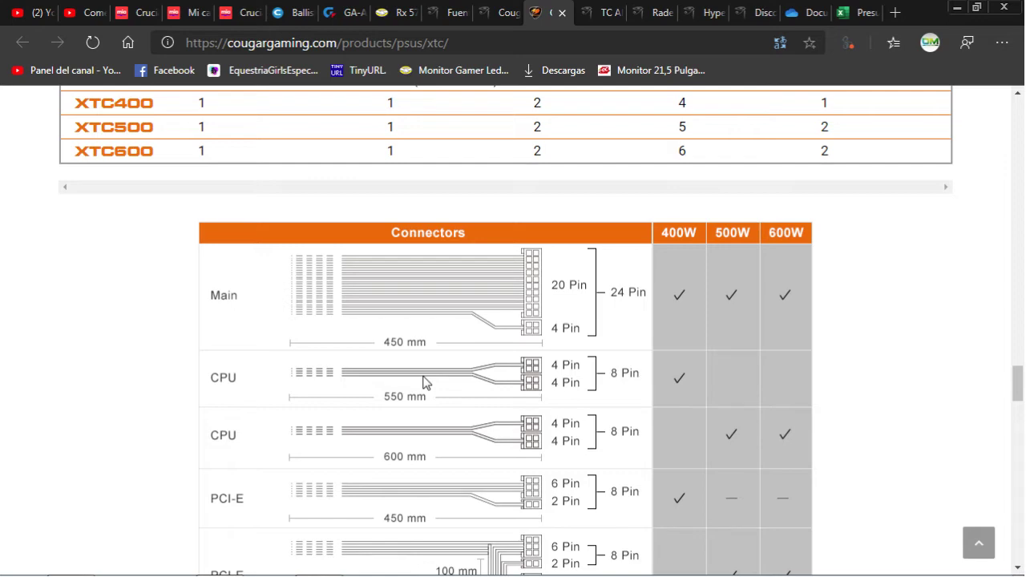
pyautogui.scroll(6, 424, 383)
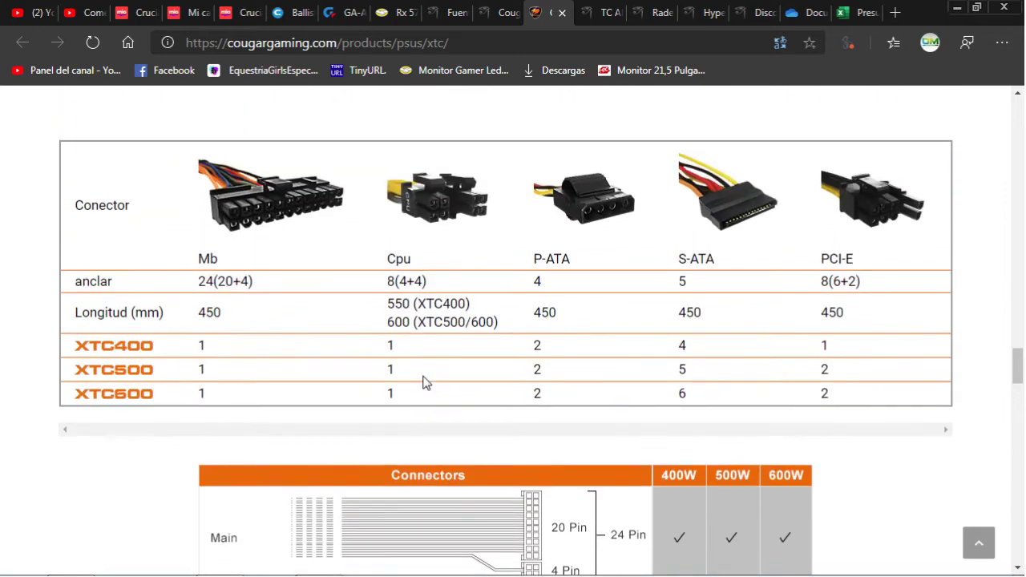
pyautogui.scroll(-4, 588, 362)
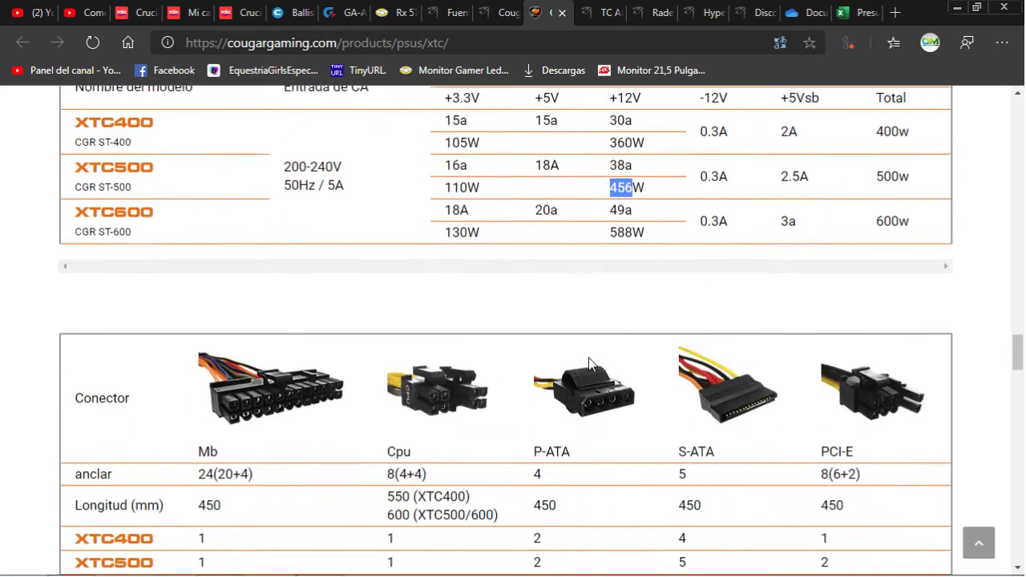
pyautogui.scroll(-3, 588, 363)
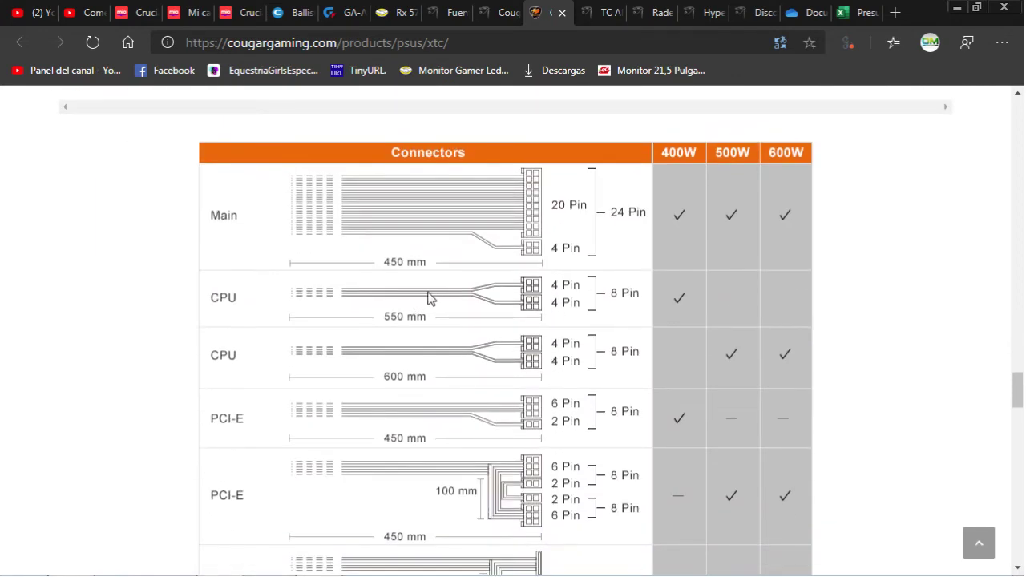
pyautogui.scroll(-2, 424, 305)
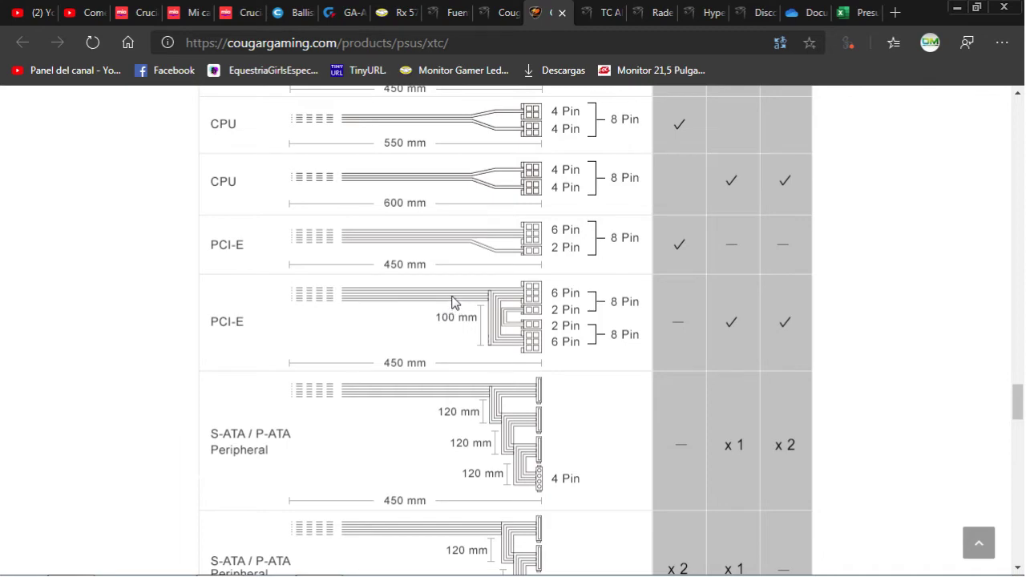
pyautogui.scroll(5, 461, 298)
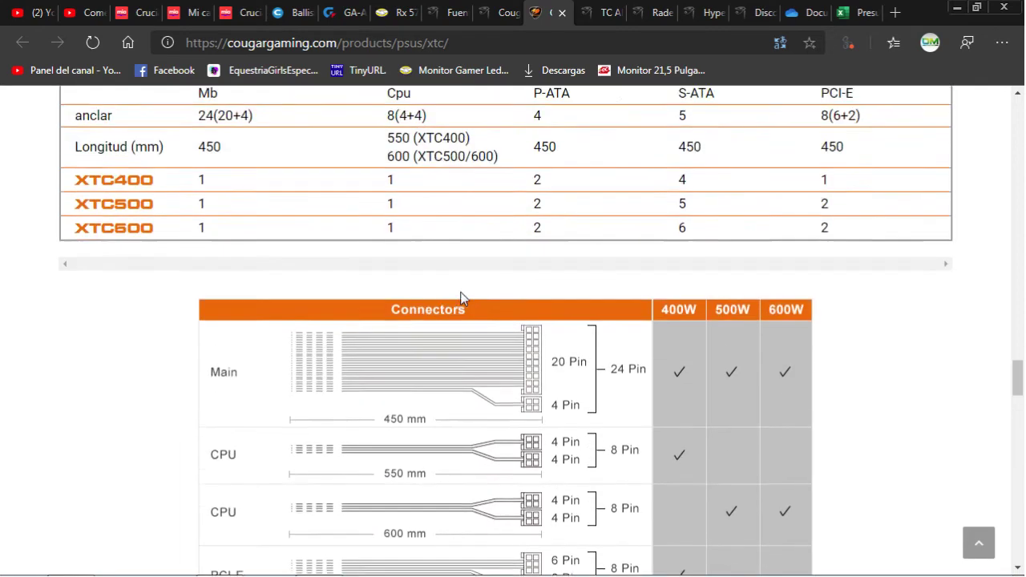
pyautogui.scroll(6, 472, 290)
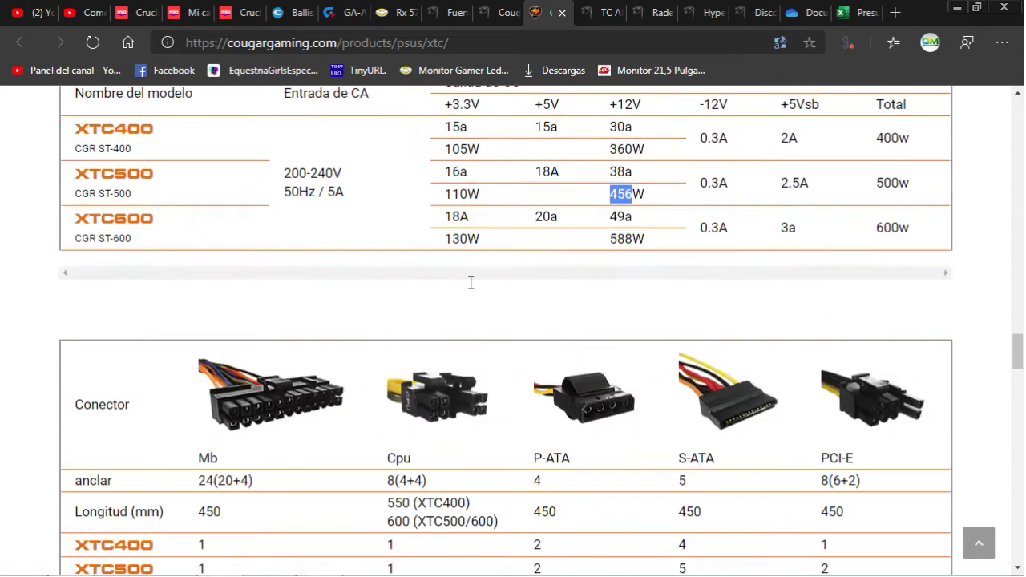
pyautogui.scroll(-3, 471, 290)
pyautogui.scroll(-10, 471, 290)
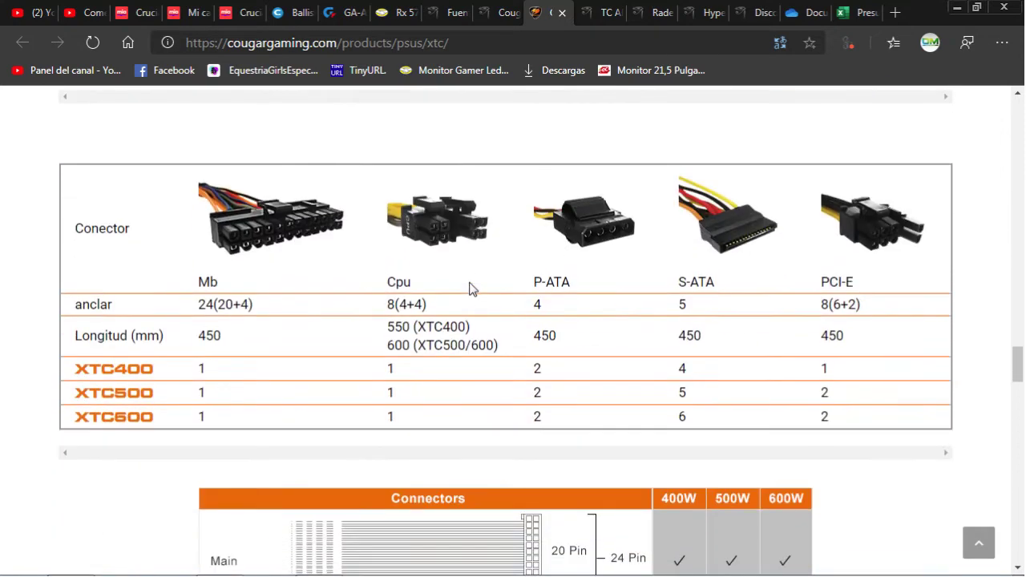
pyautogui.scroll(-2, 471, 291)
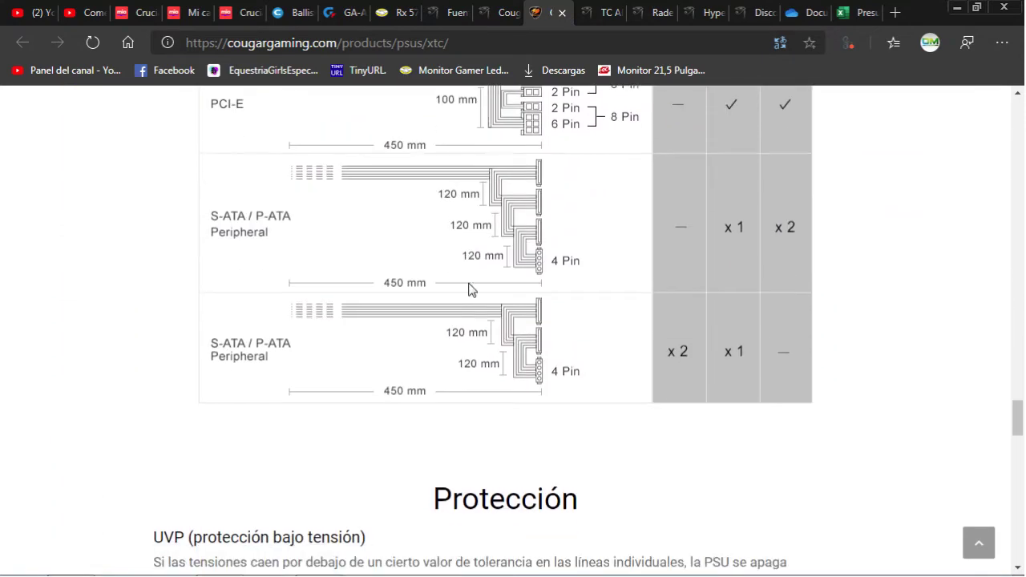
pyautogui.scroll(4, 471, 290)
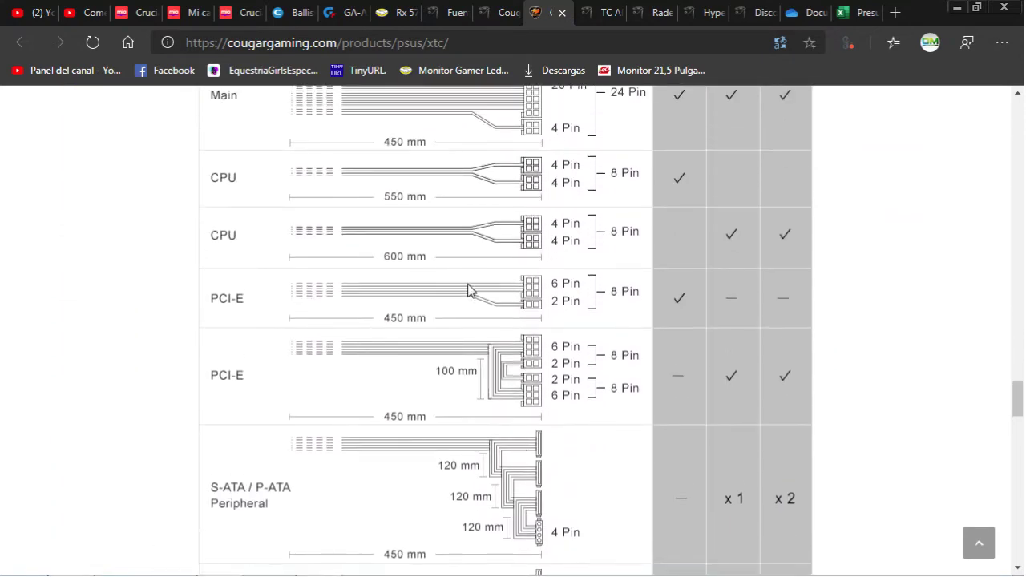
pyautogui.scroll(1, 470, 297)
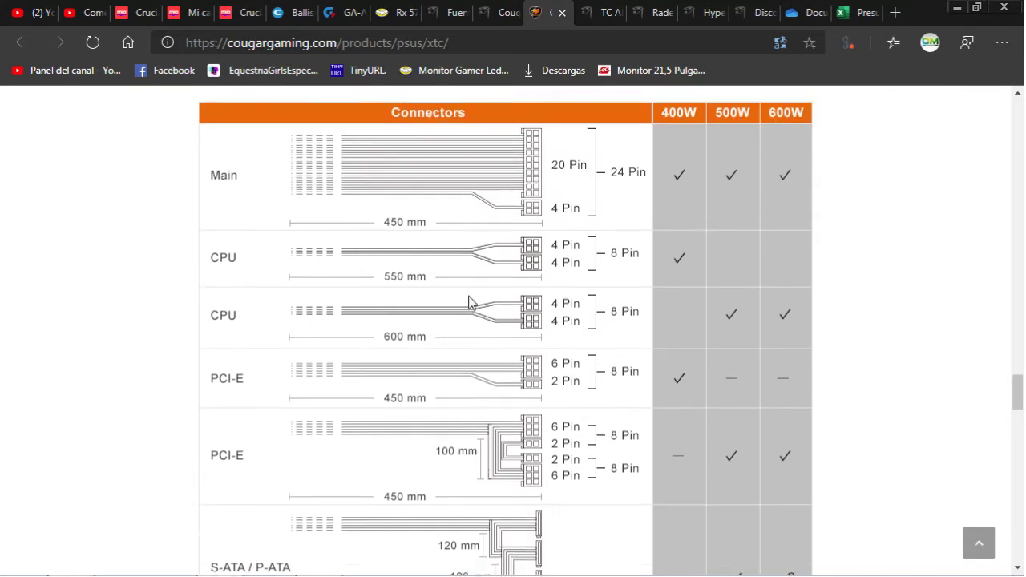
pyautogui.scroll(-2, 452, 342)
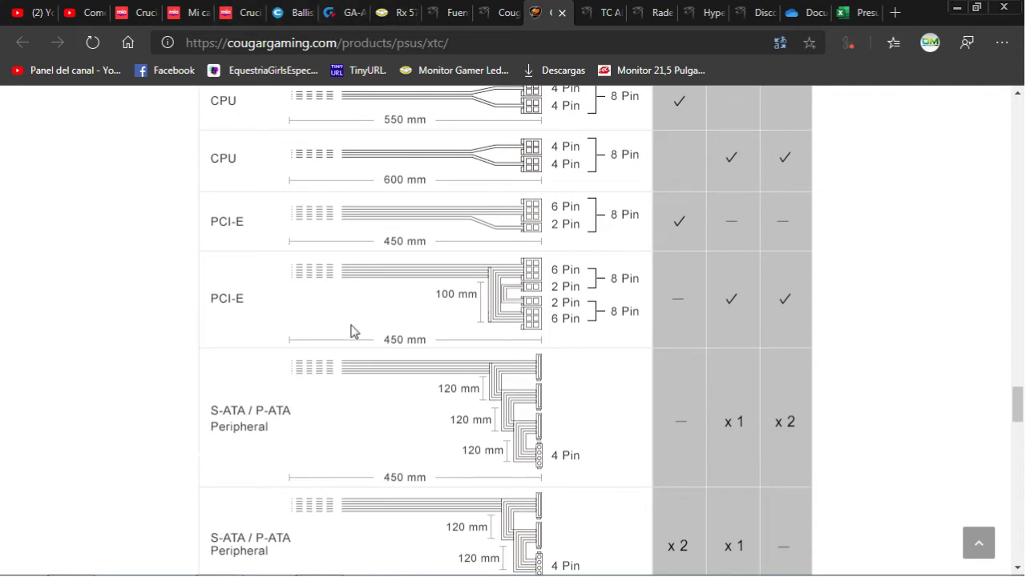
pyautogui.scroll(3, 404, 309)
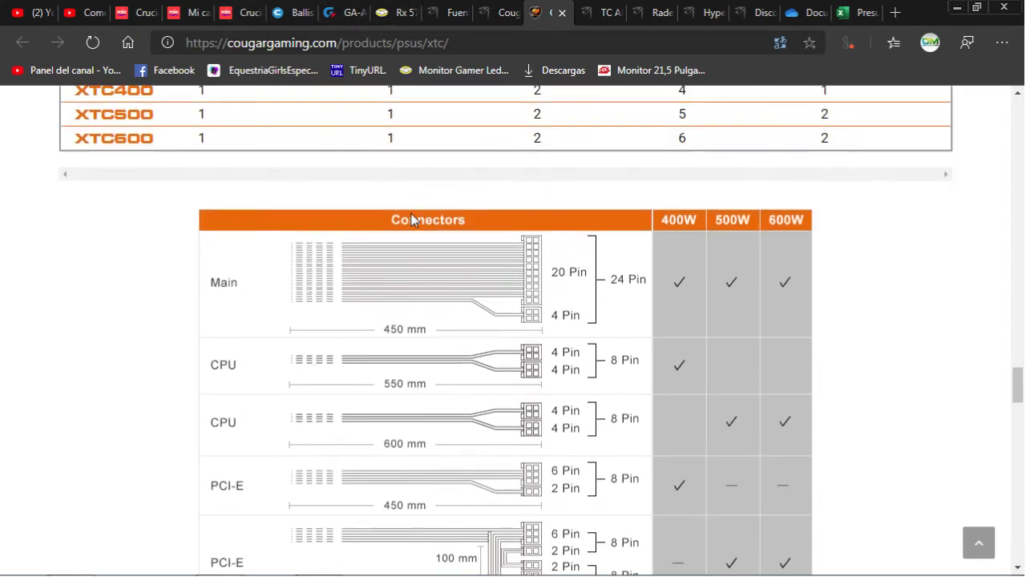
pyautogui.scroll(1, 717, 231)
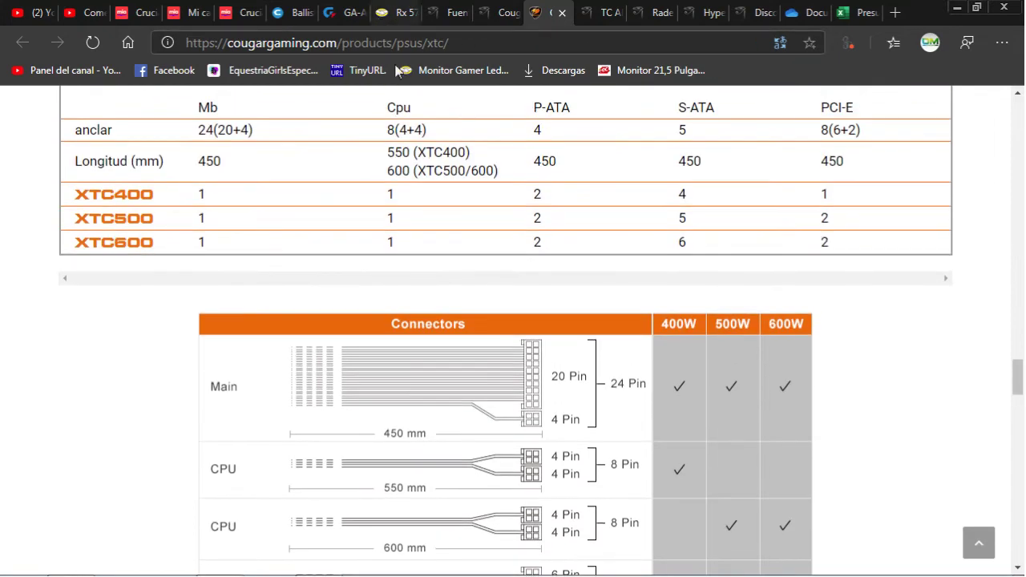
pyautogui.scroll(-2, 407, 213)
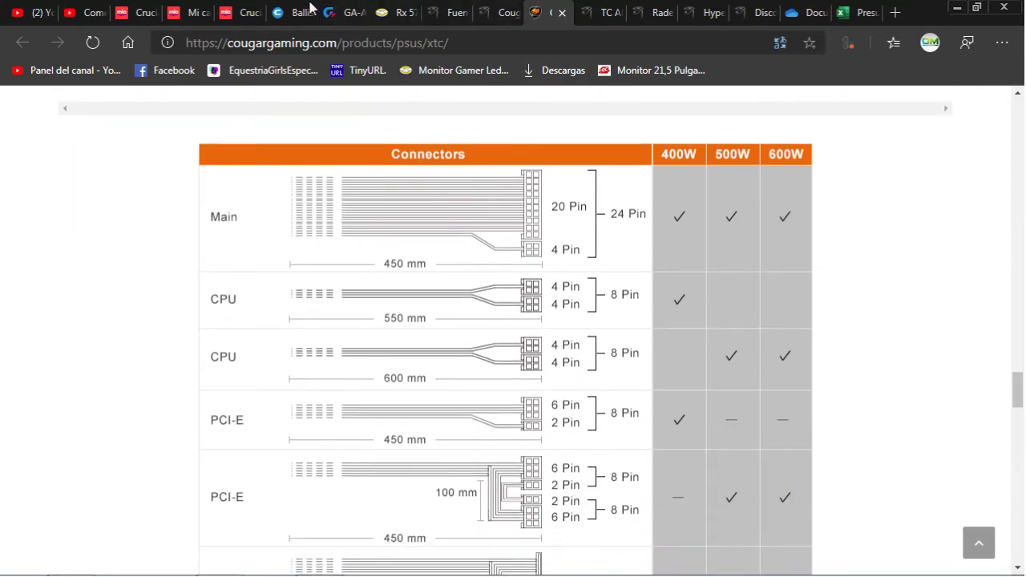
# Switch to the Presupuesto 2020 U$D 800 workbook and review the component prices in rows 29 to 34 and the totals below.
pyautogui.click(855, 12)
pyautogui.scroll(-1, 390, 338)
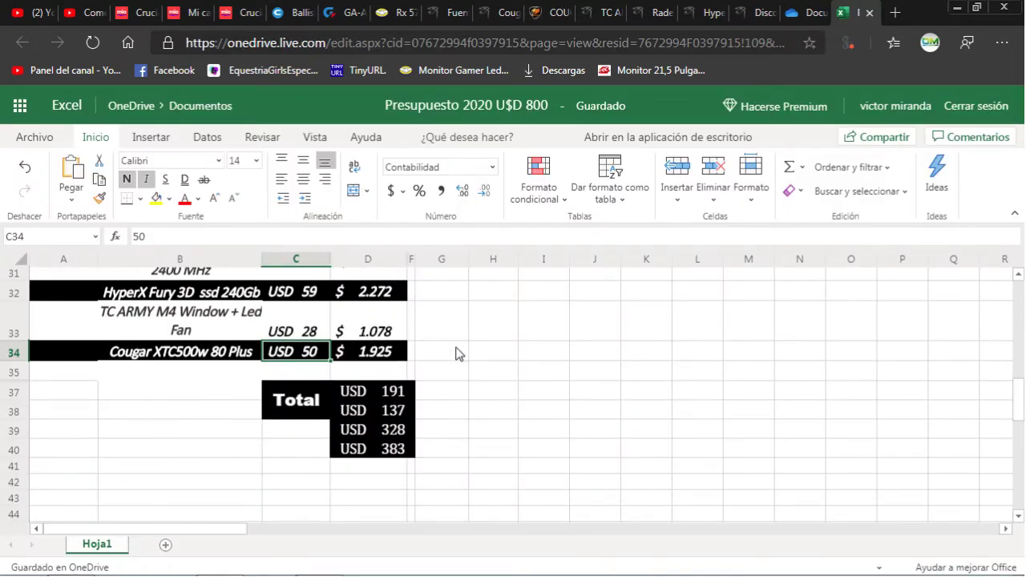
pyautogui.scroll(1, 461, 356)
pyautogui.scroll(1, 461, 356)
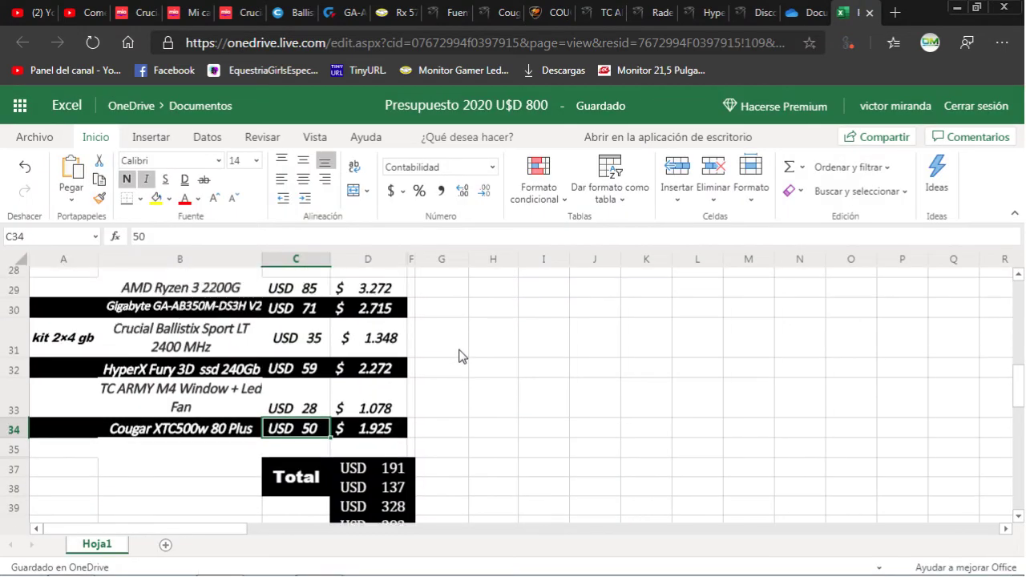
pyautogui.scroll(-1, 462, 357)
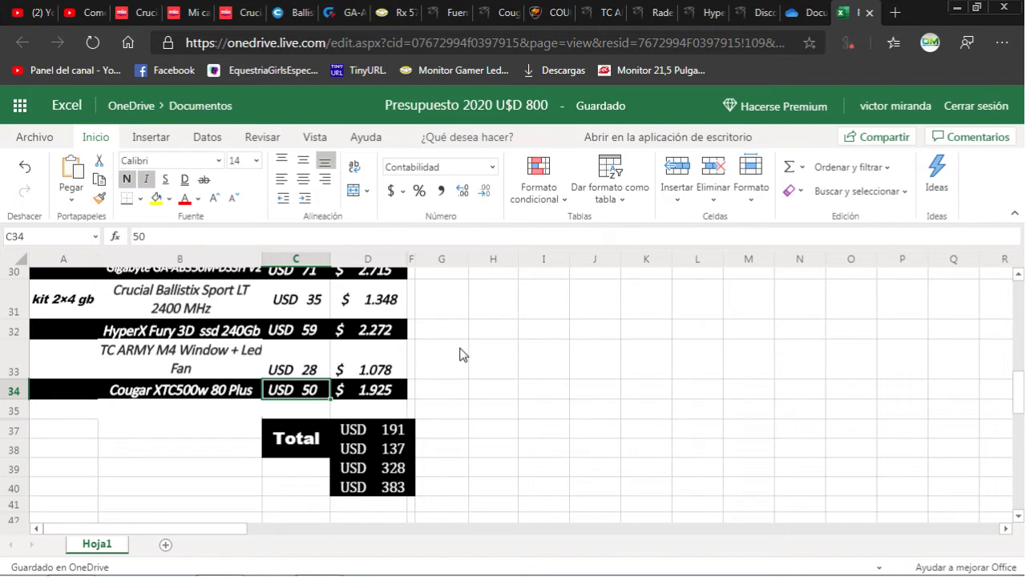
pyautogui.scroll(1, 461, 355)
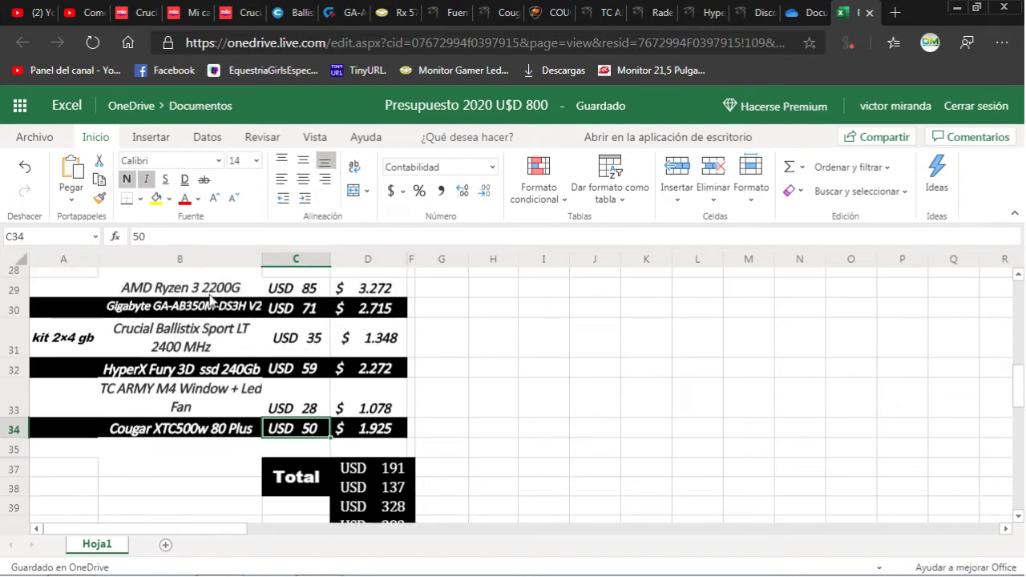
pyautogui.scroll(1, 217, 304)
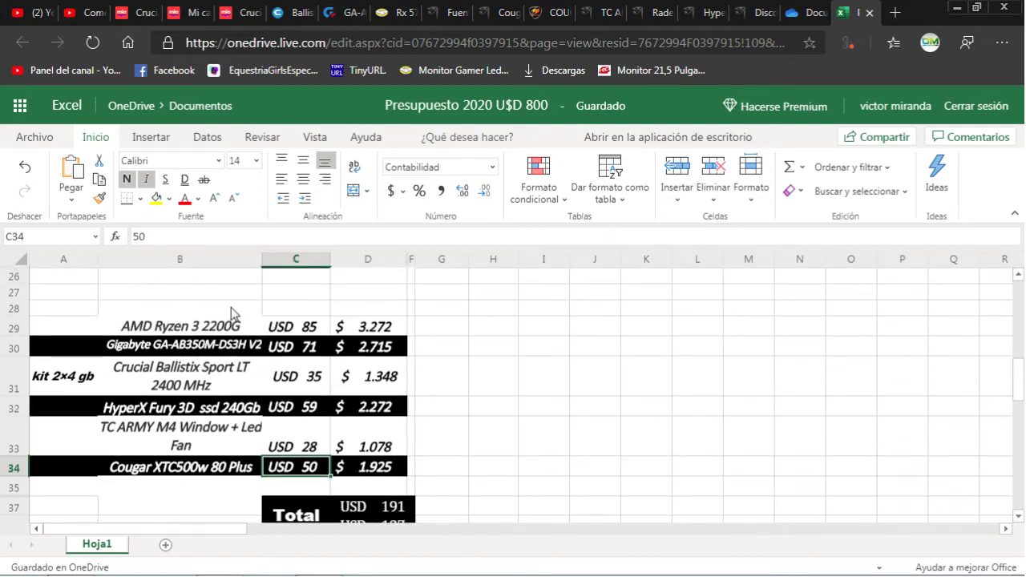
# Switch to the Tiendamia shopping cart, review its items and cost summary, and highlight the Factura en USA amount.
pyautogui.click(237, 16)
pyautogui.click(183, 16)
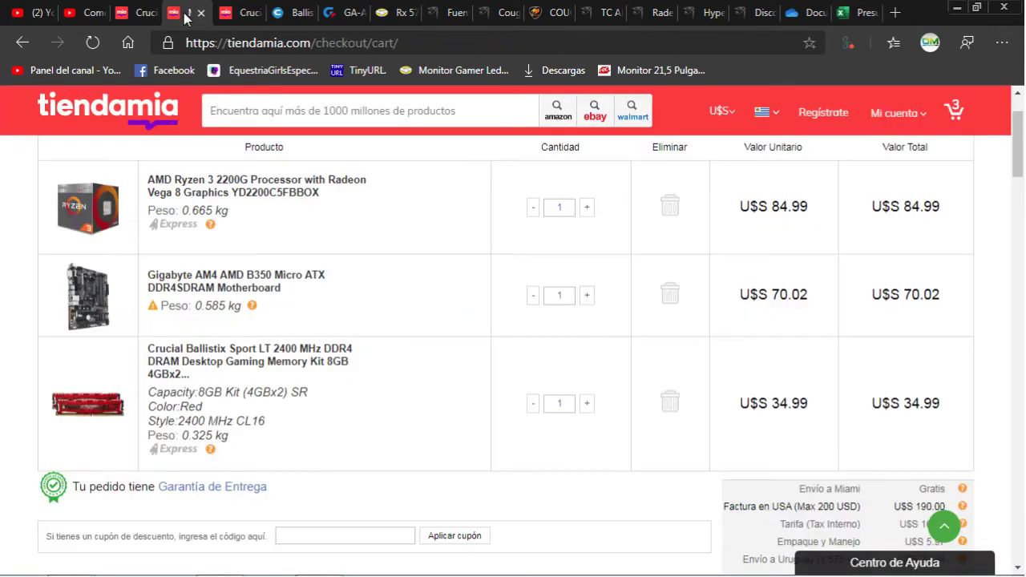
pyautogui.scroll(2, 426, 541)
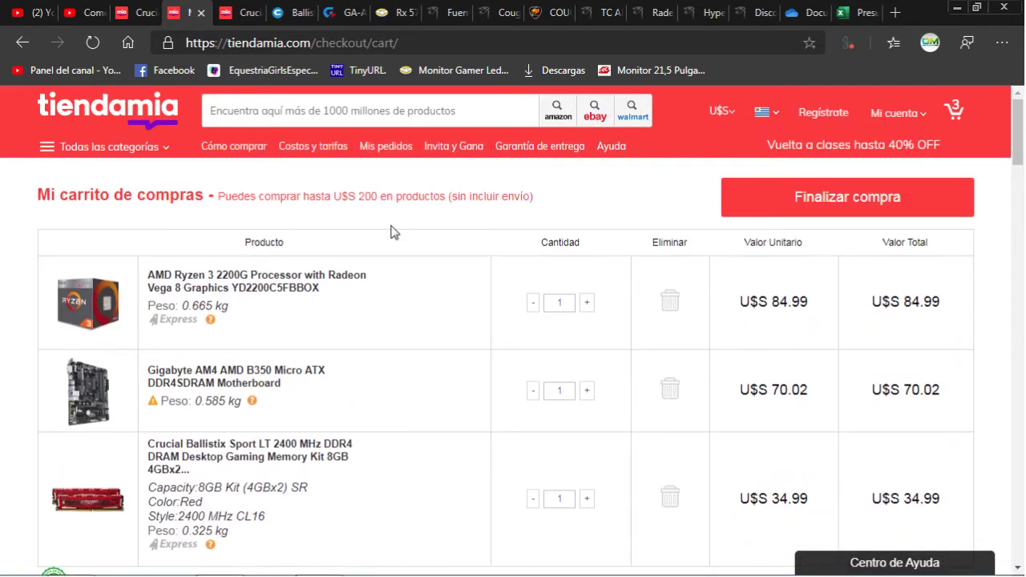
pyautogui.scroll(-3, 373, 325)
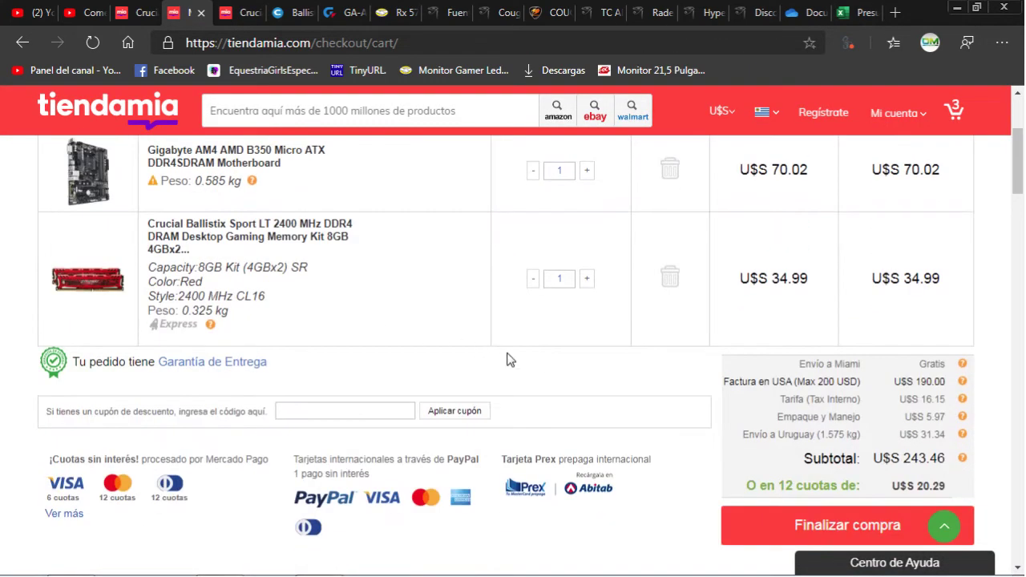
pyautogui.scroll(-1, 510, 360)
pyautogui.moveTo(914, 311); pyautogui.dragTo(940, 315)
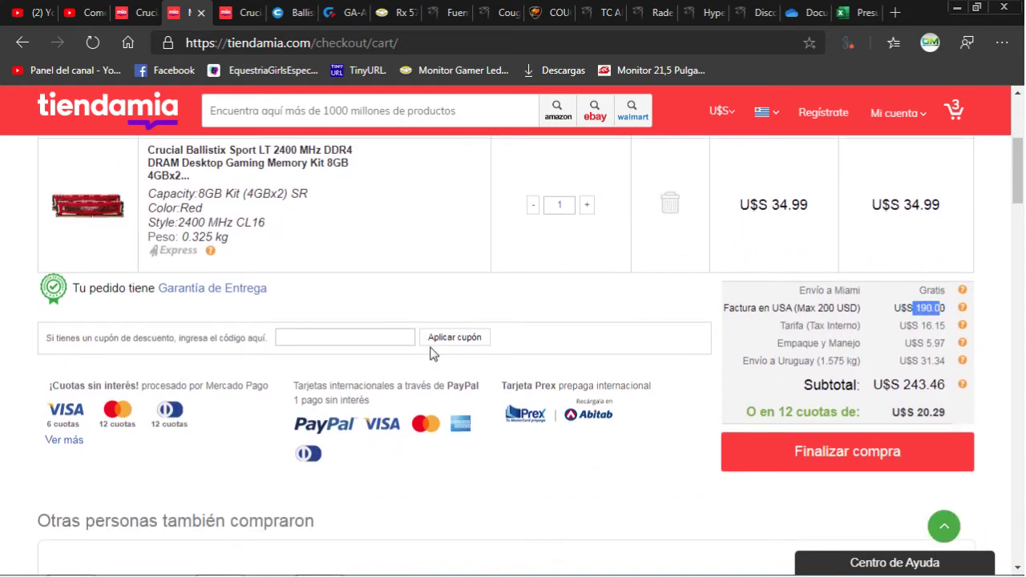
pyautogui.scroll(3, 506, 458)
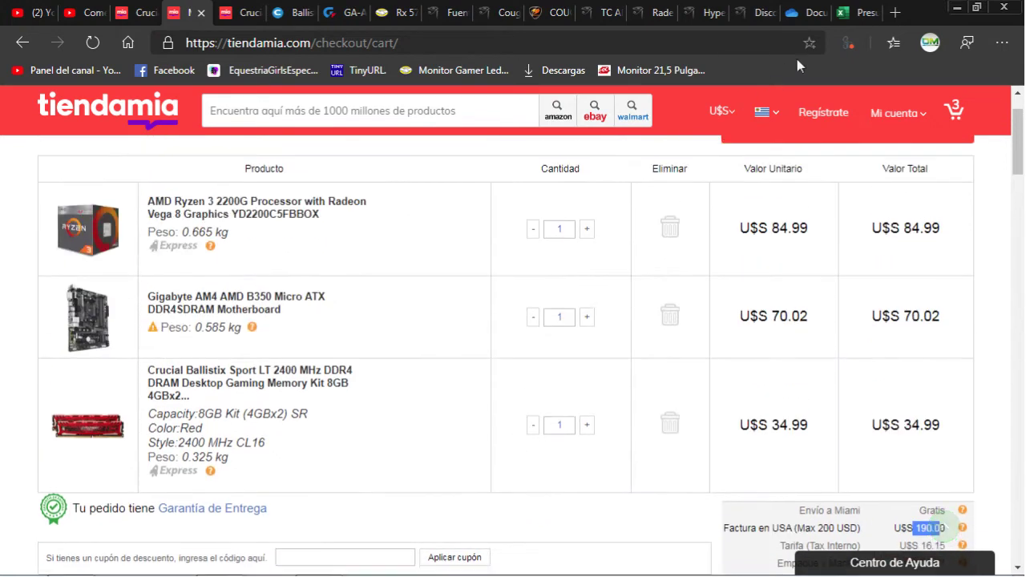
# Return to the budget workbook and inspect the formula of the first total in cell D37 against the component prices.
pyautogui.click(864, 20)
pyautogui.scroll(-2, 367, 444)
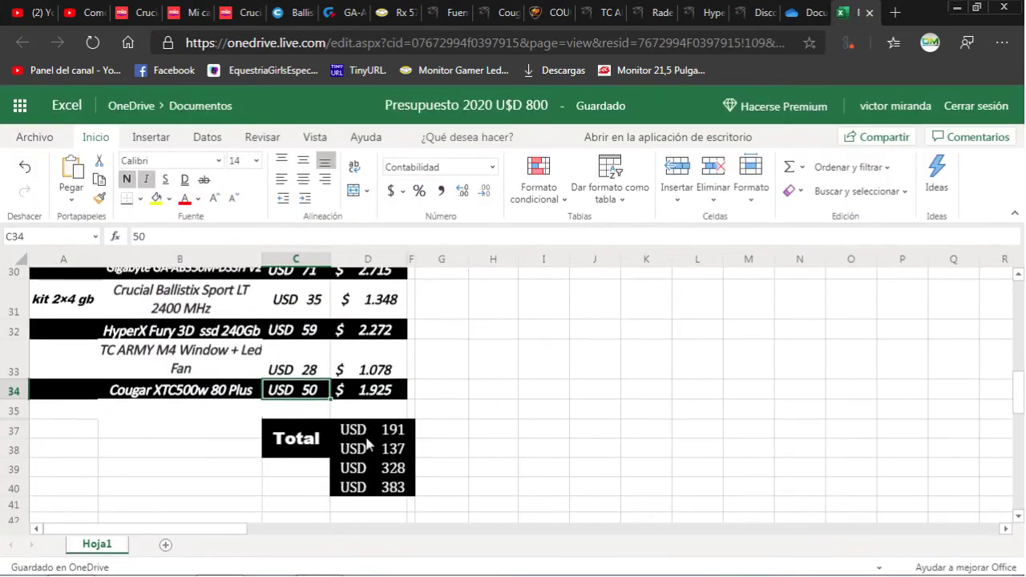
pyautogui.click(391, 436)
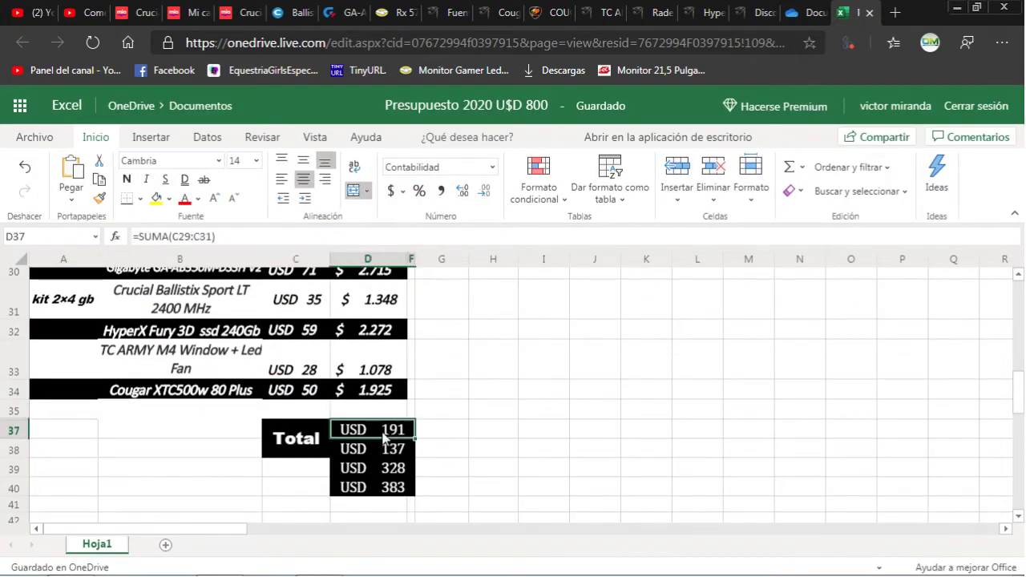
pyautogui.scroll(1, 401, 392)
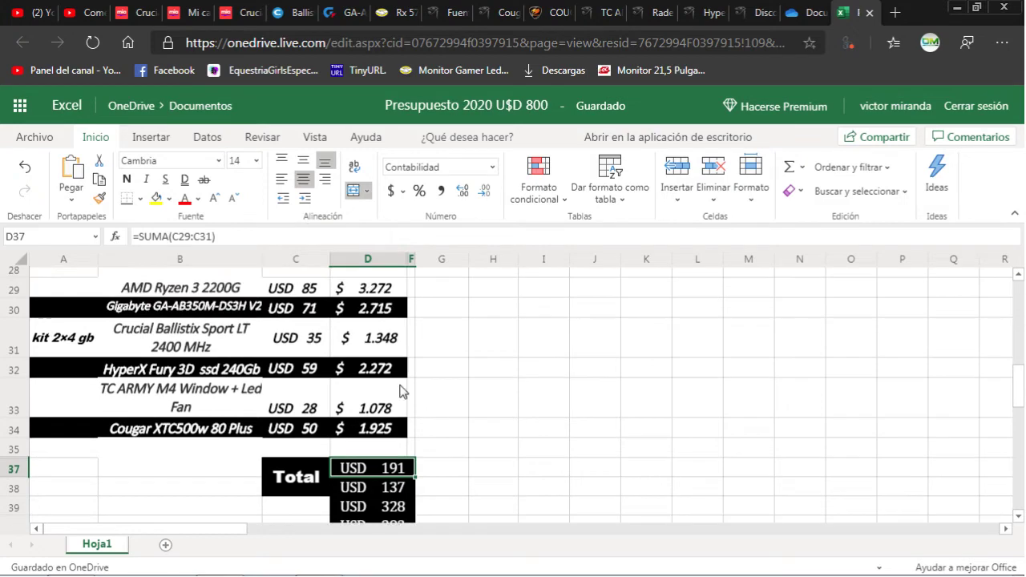
# Format the component prices in C29:C34 as accounting with two decimals and the USD symbol, and widen column C to fit them.
pyautogui.click(294, 344)
pyautogui.moveTo(303, 294); pyautogui.dragTo(295, 432)
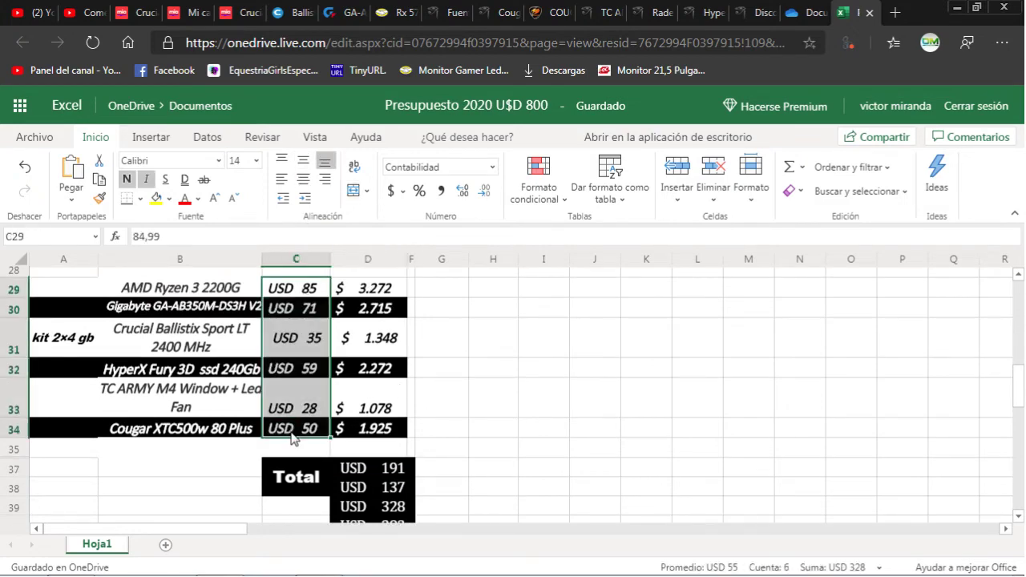
pyautogui.click(402, 192)
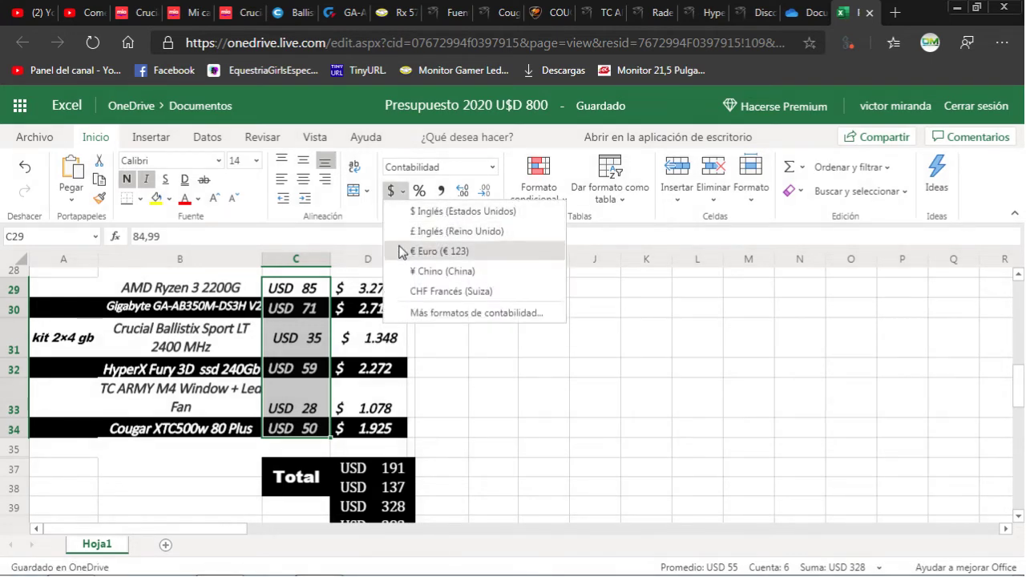
pyautogui.click(440, 315)
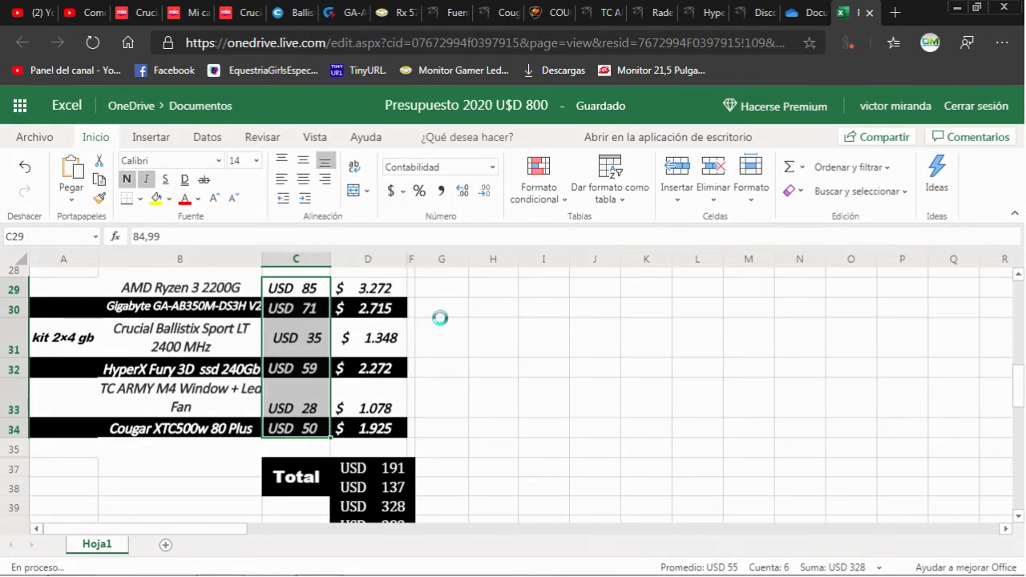
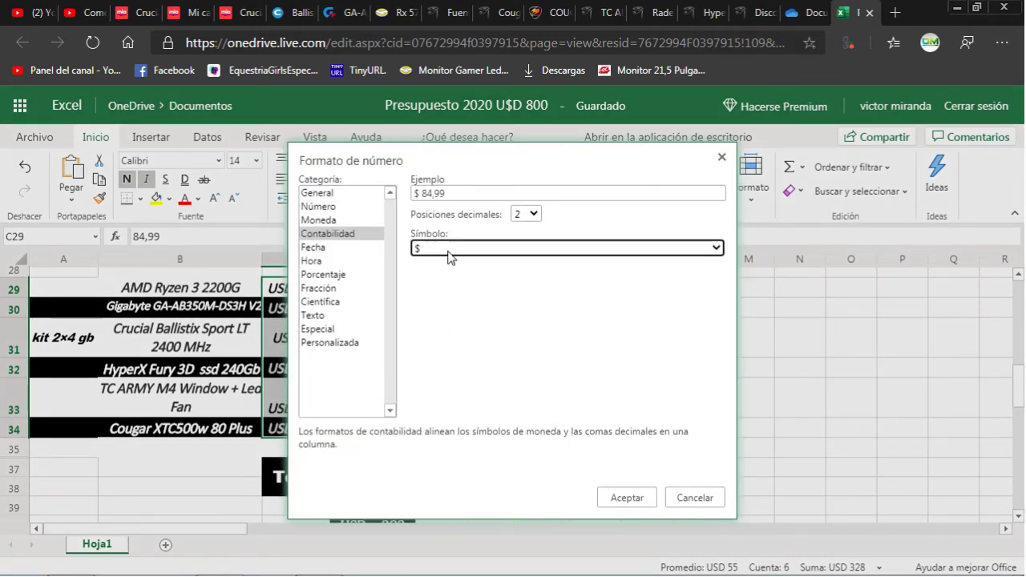
pyautogui.click(492, 258)
pyautogui.scroll(-20, 465, 445)
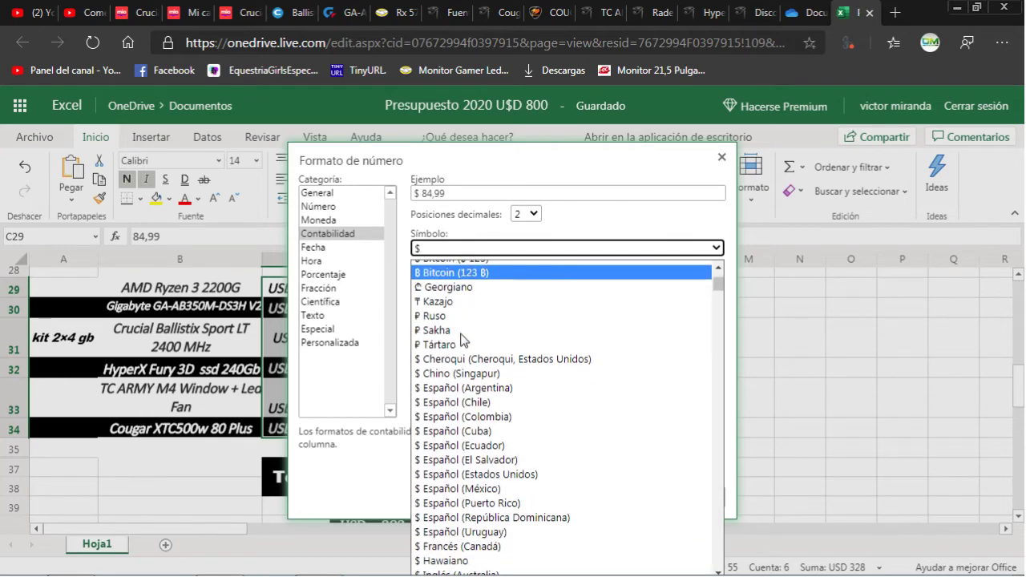
pyautogui.scroll(-20, 465, 445)
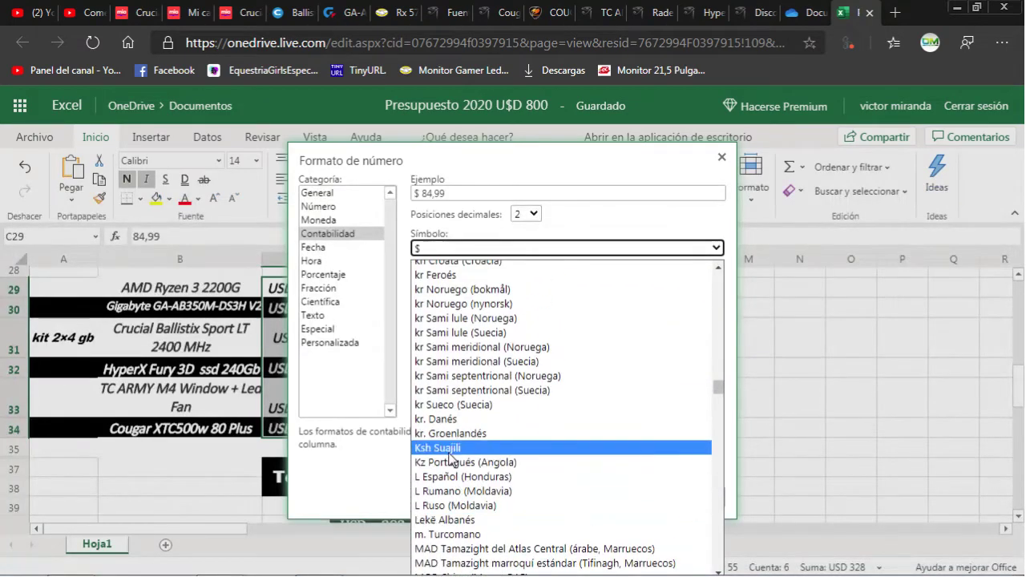
pyautogui.scroll(8, 458, 461)
pyautogui.scroll(-12, 453, 456)
pyautogui.scroll(-20, 449, 452)
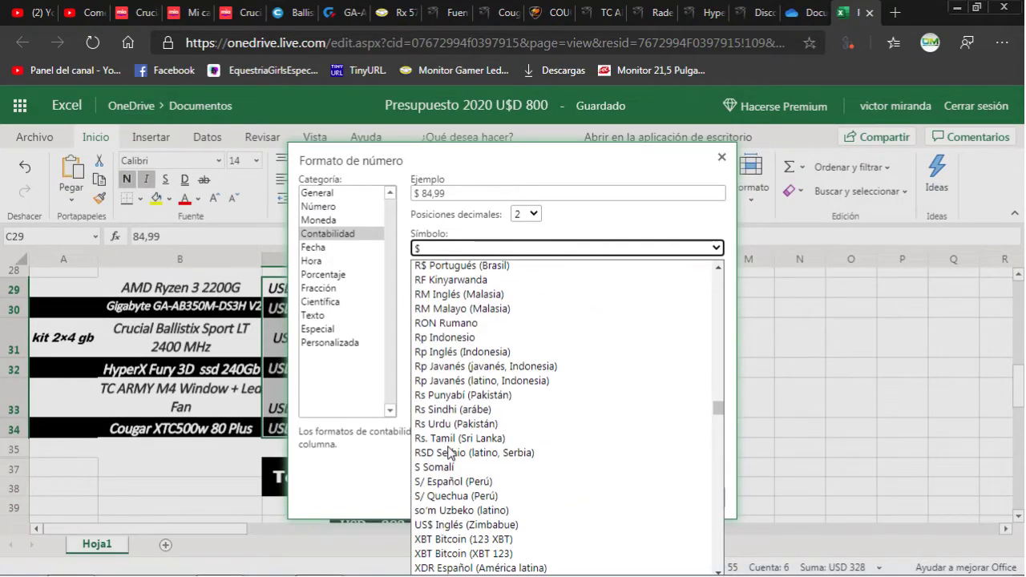
pyautogui.scroll(-4, 450, 450)
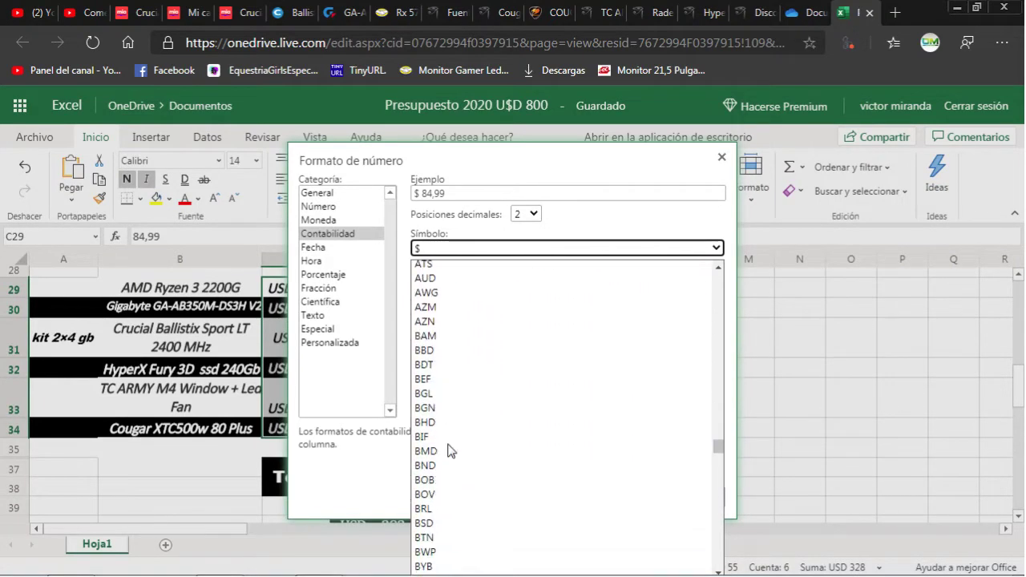
pyautogui.scroll(-5, 451, 393)
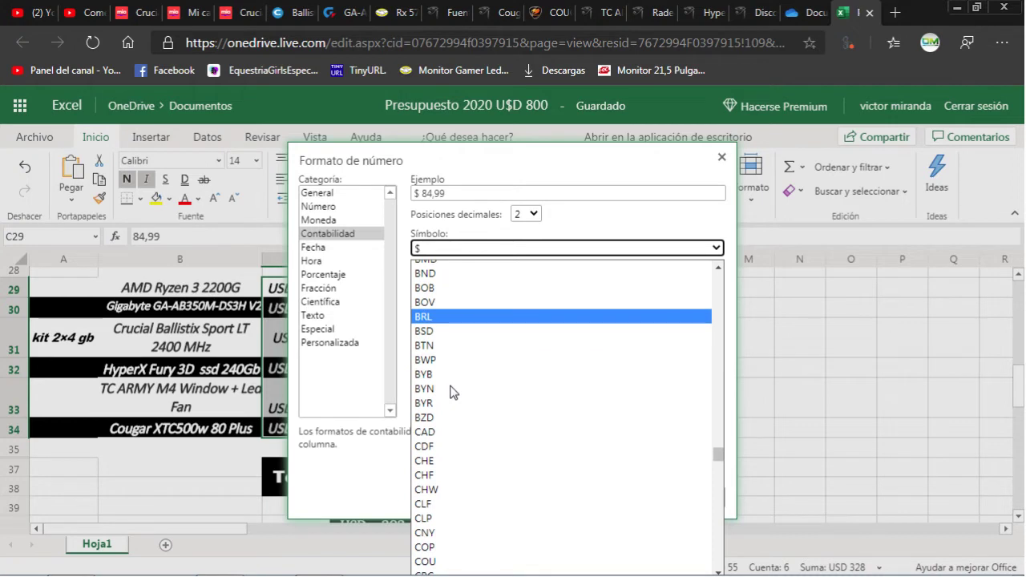
pyautogui.scroll(-5, 453, 391)
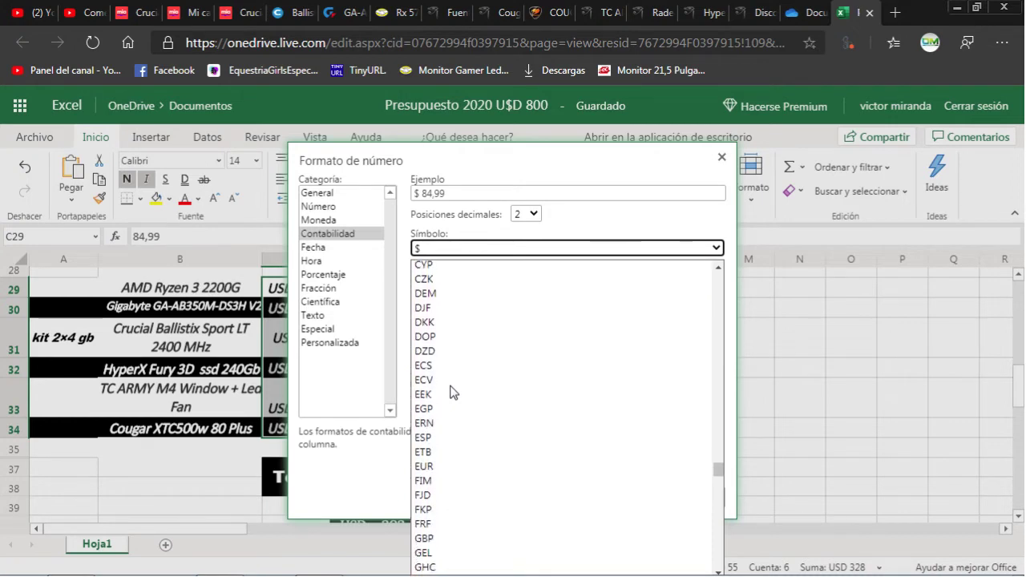
pyautogui.scroll(-9, 449, 393)
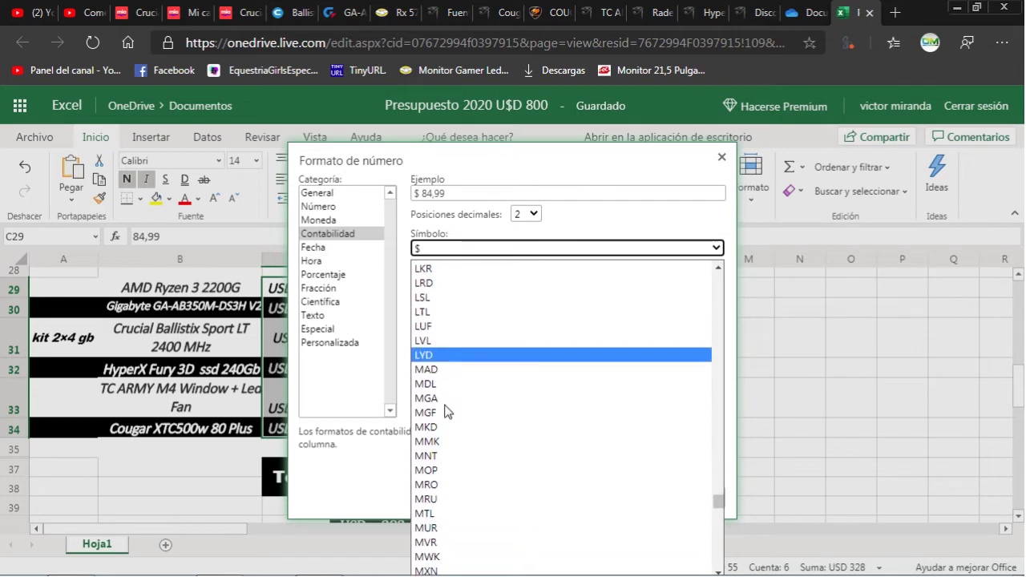
pyautogui.scroll(-6, 447, 408)
pyautogui.scroll(-4, 447, 407)
pyautogui.scroll(-12, 448, 407)
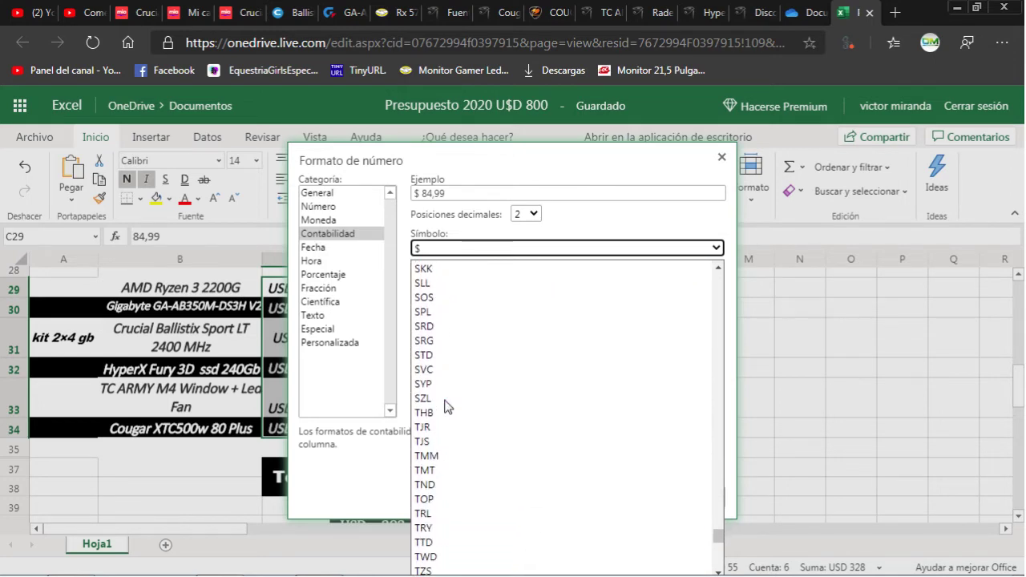
pyautogui.click(441, 423)
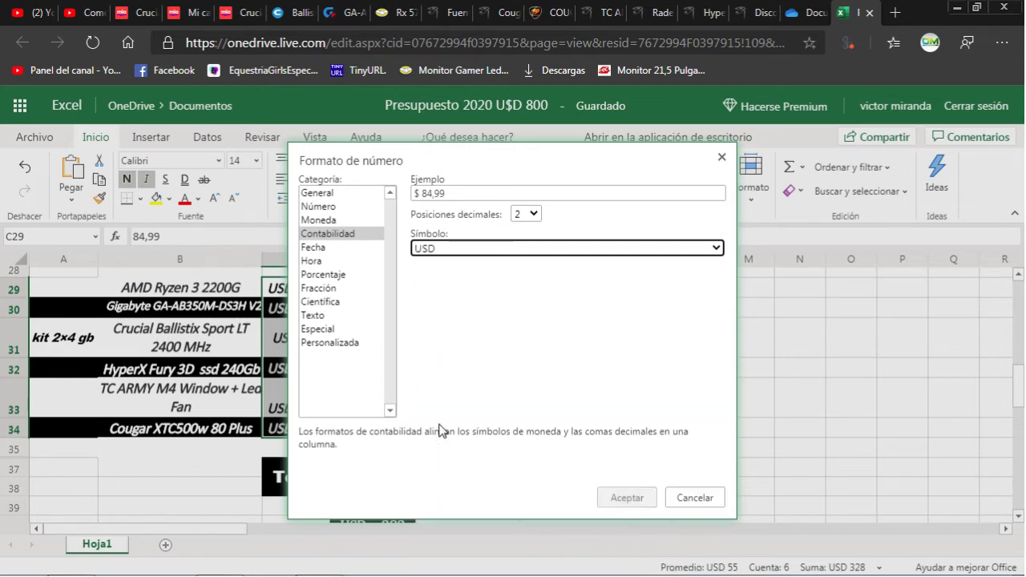
pyautogui.click(618, 498)
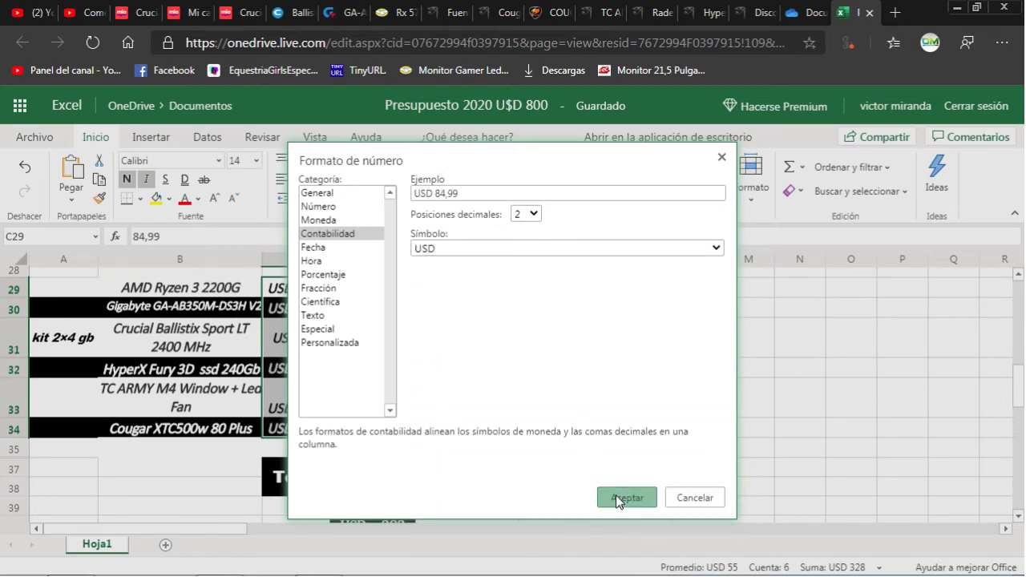
pyautogui.moveTo(330, 258); pyautogui.dragTo(357, 264)
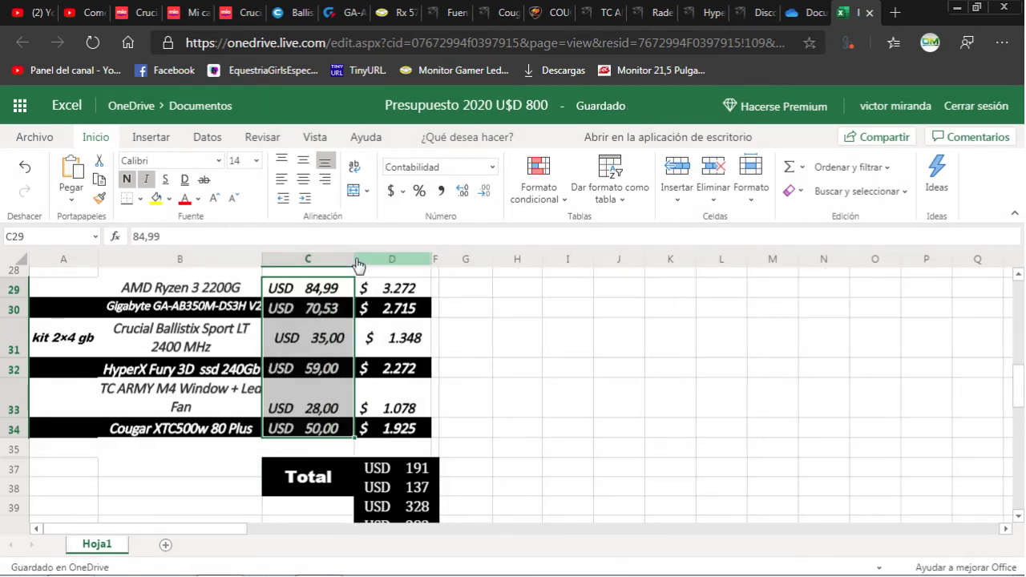
# Format the first total in cell D37 as accounting with two decimals and the $ symbol.
pyautogui.click(411, 472)
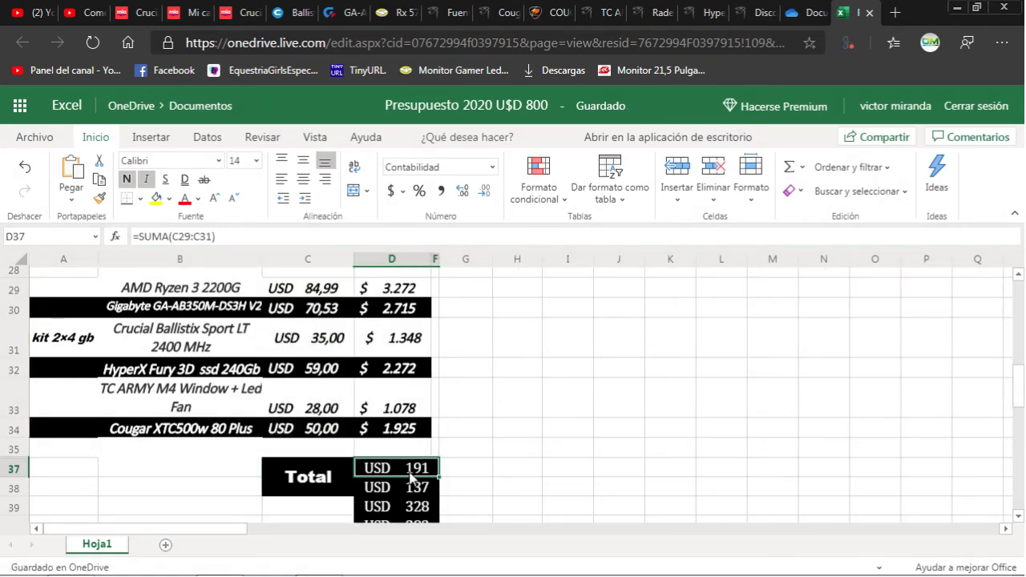
pyautogui.click(403, 192)
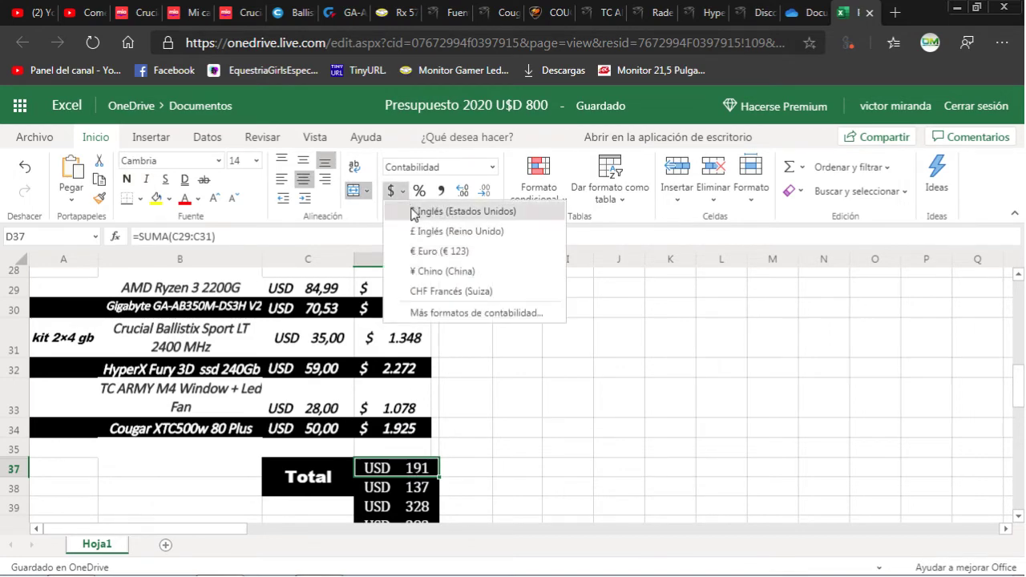
pyautogui.click(399, 211)
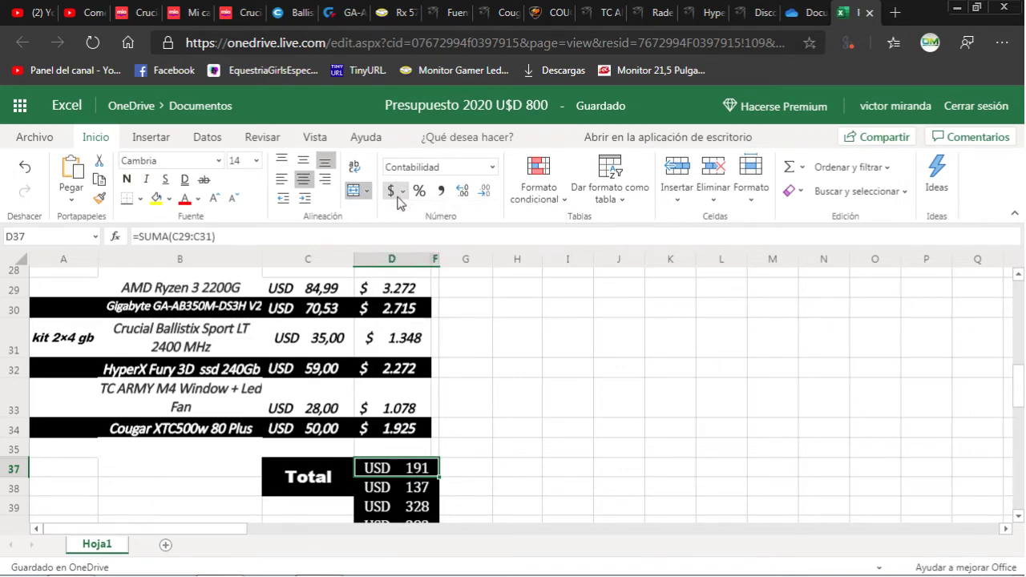
pyautogui.click(399, 195)
pyautogui.click(402, 197)
pyautogui.click(402, 196)
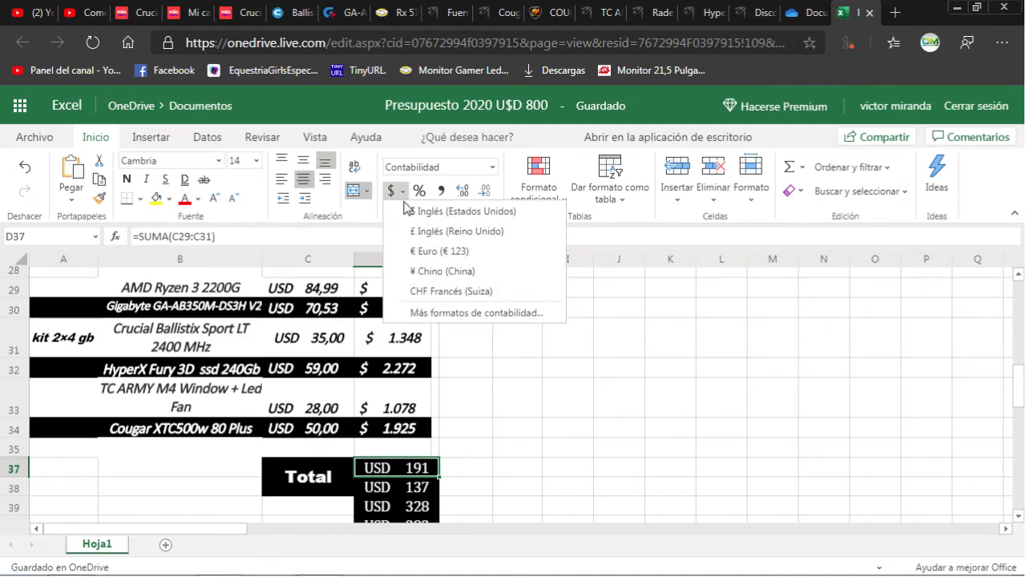
pyautogui.click(453, 313)
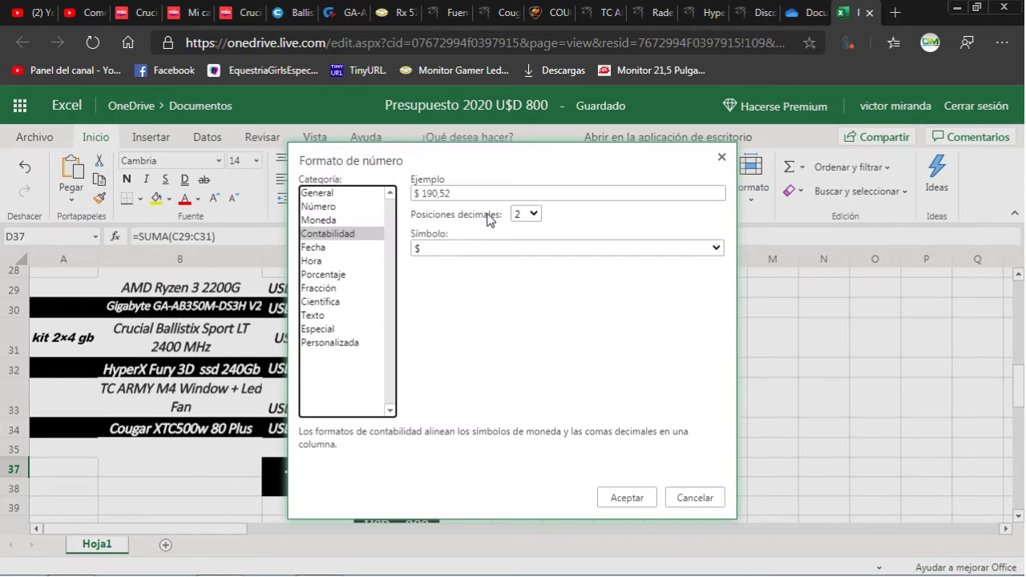
pyautogui.click(626, 498)
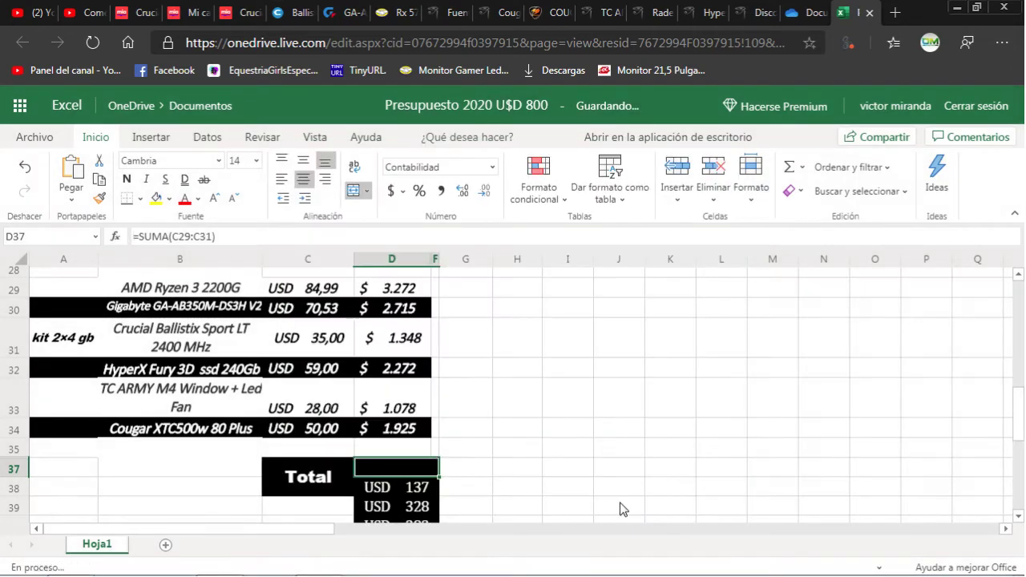
pyautogui.click(619, 489)
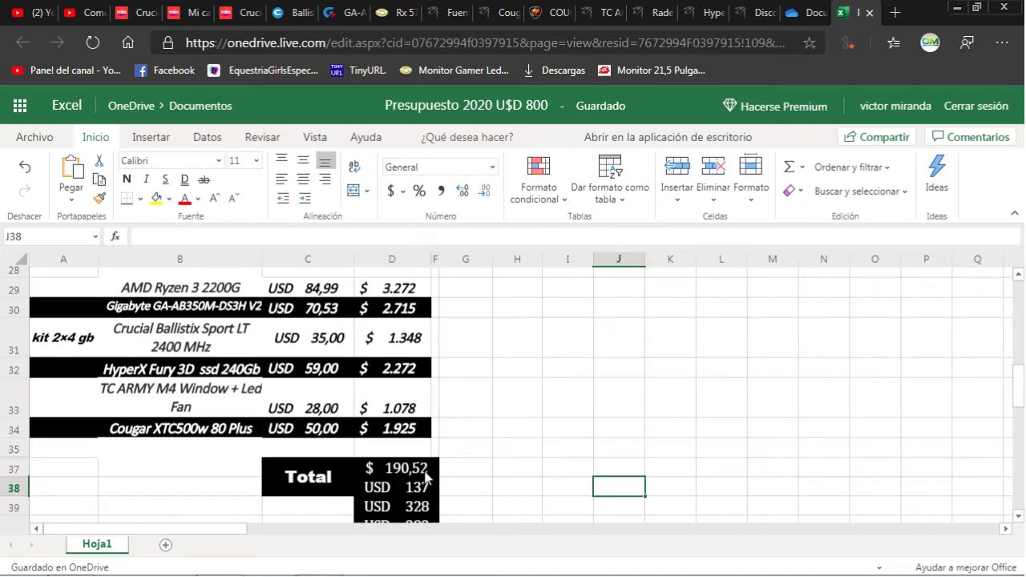
# Set the TC ARMY M4 case price in cell C33 to 27,50, using a comma as the decimal separator.
pyautogui.click(345, 408)
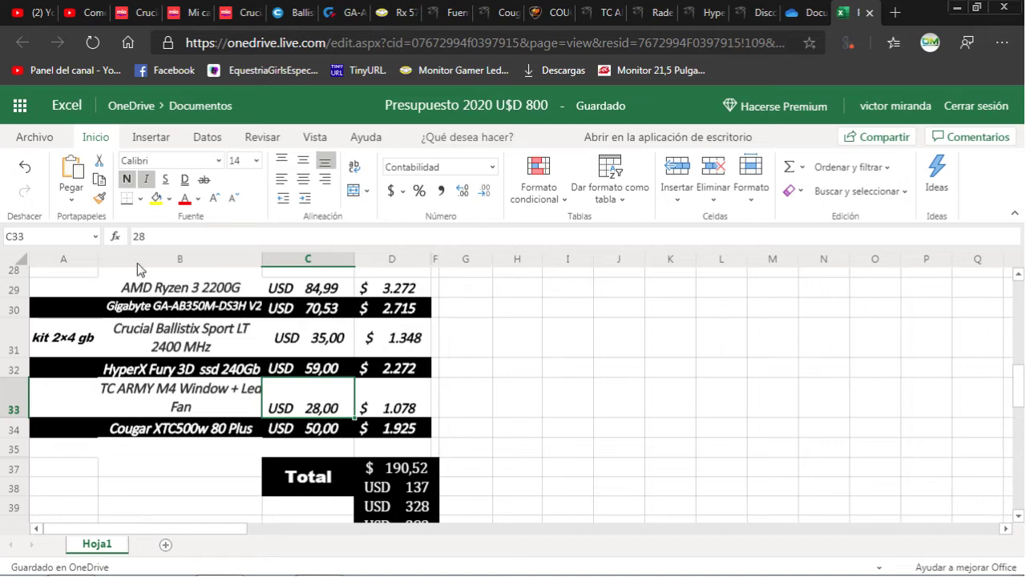
pyautogui.moveTo(138, 236); pyautogui.dragTo(182, 242)
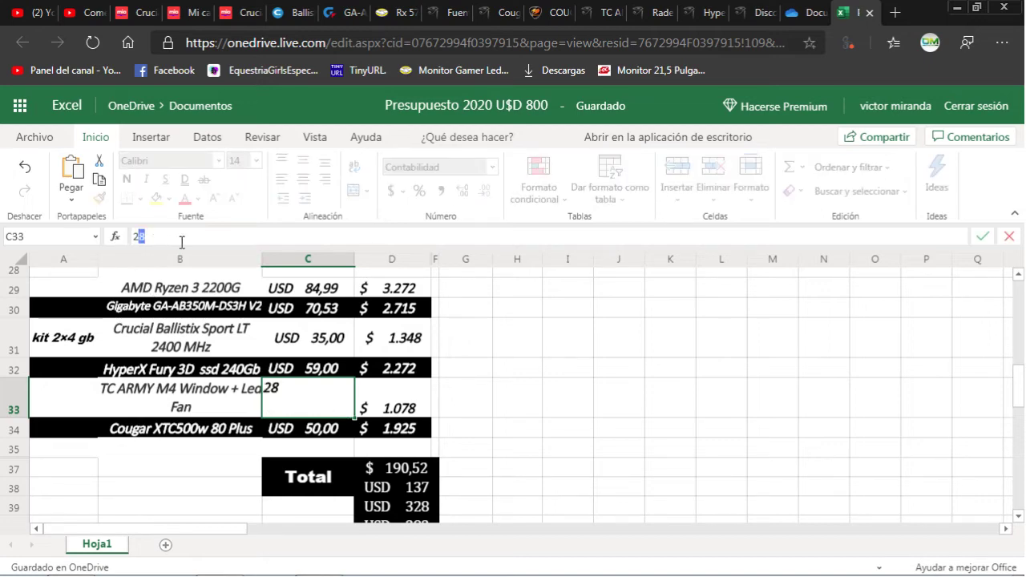
pyautogui.write('7.5')
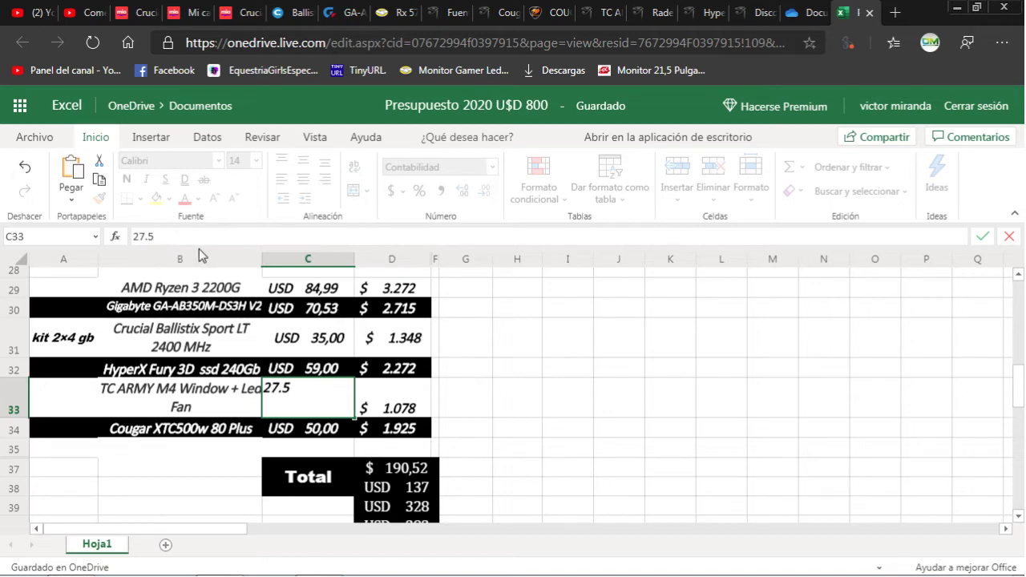
pyautogui.press('Return')
pyautogui.scroll(-2, 503, 435)
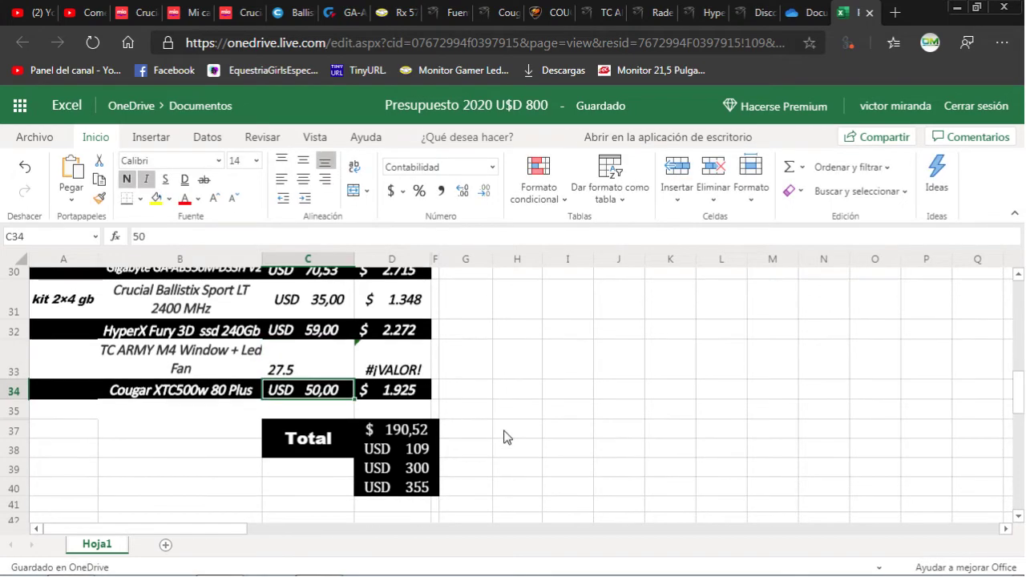
pyautogui.click(294, 366)
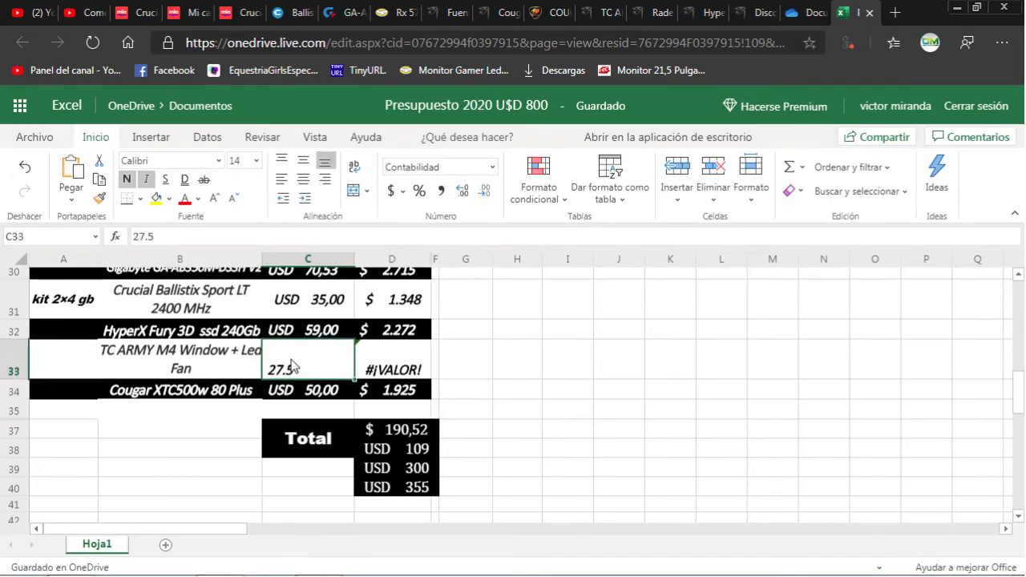
pyautogui.click(146, 237)
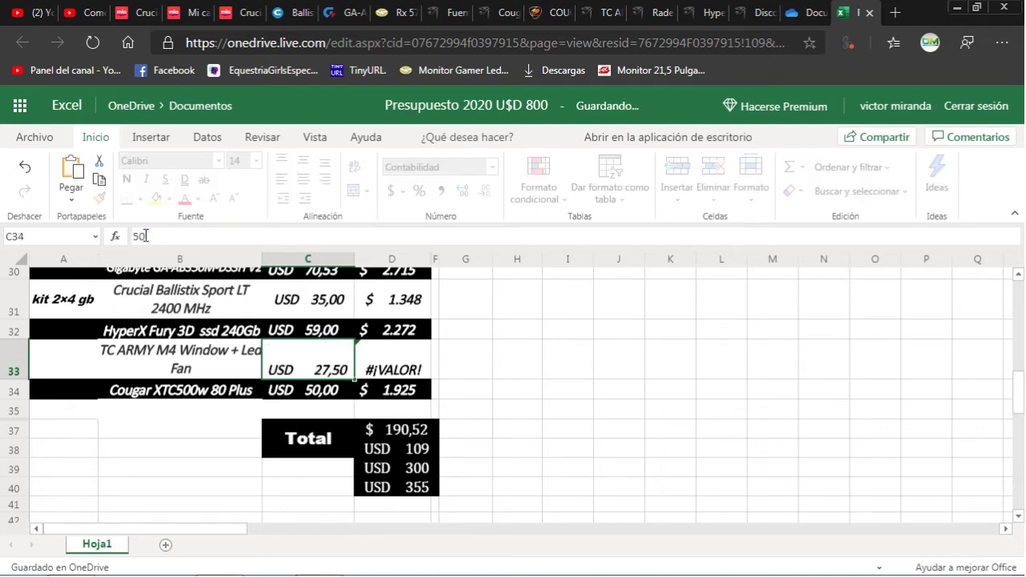
pyautogui.press('Return')
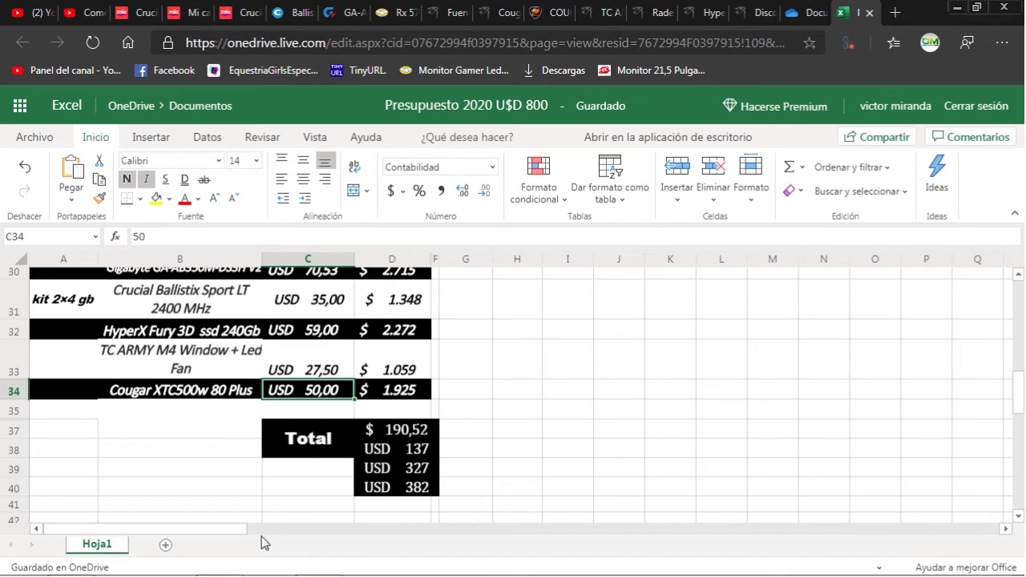
pyautogui.click(520, 412)
# Review the processor, motherboard and RAM entries in rows 29 to 31 and compare them with the totals below.
pyautogui.scroll(2, 520, 417)
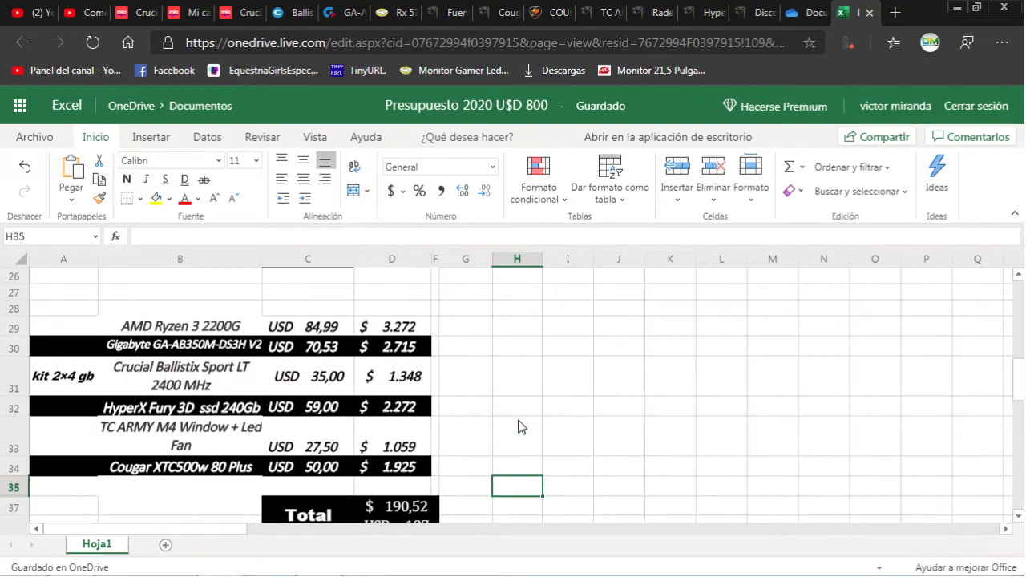
pyautogui.click(238, 329)
pyautogui.click(238, 349)
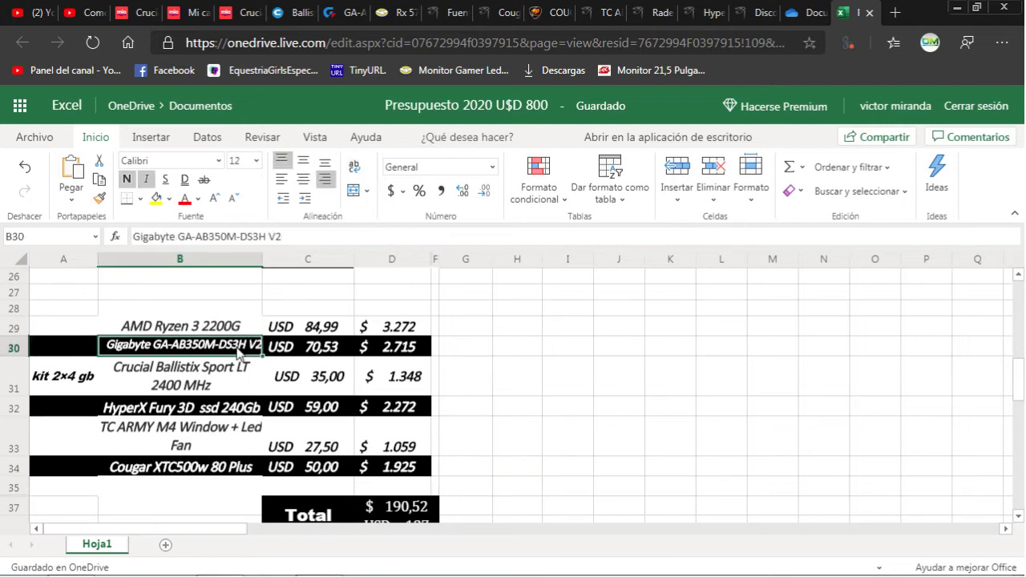
pyautogui.click(238, 327)
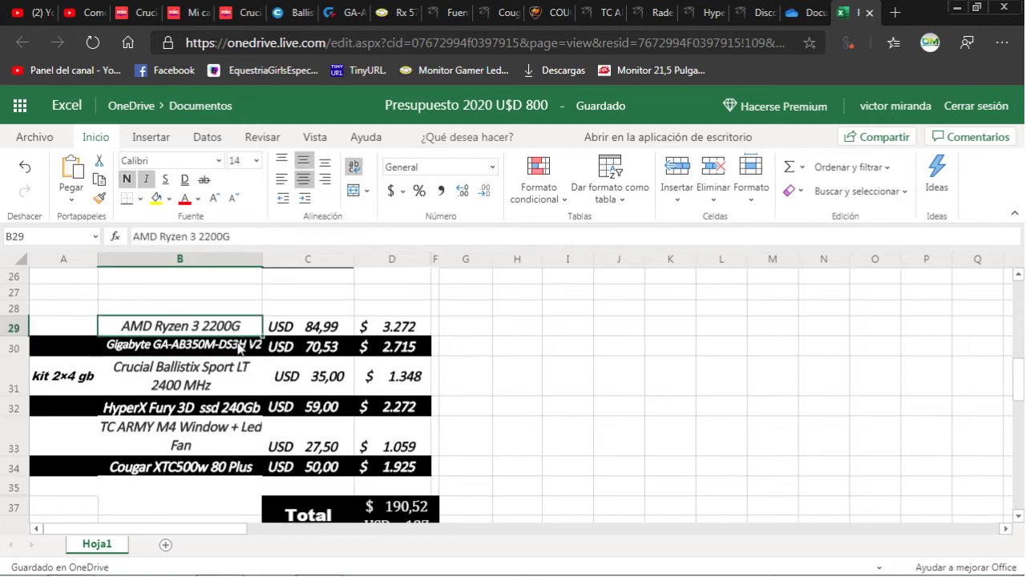
pyautogui.click(251, 356)
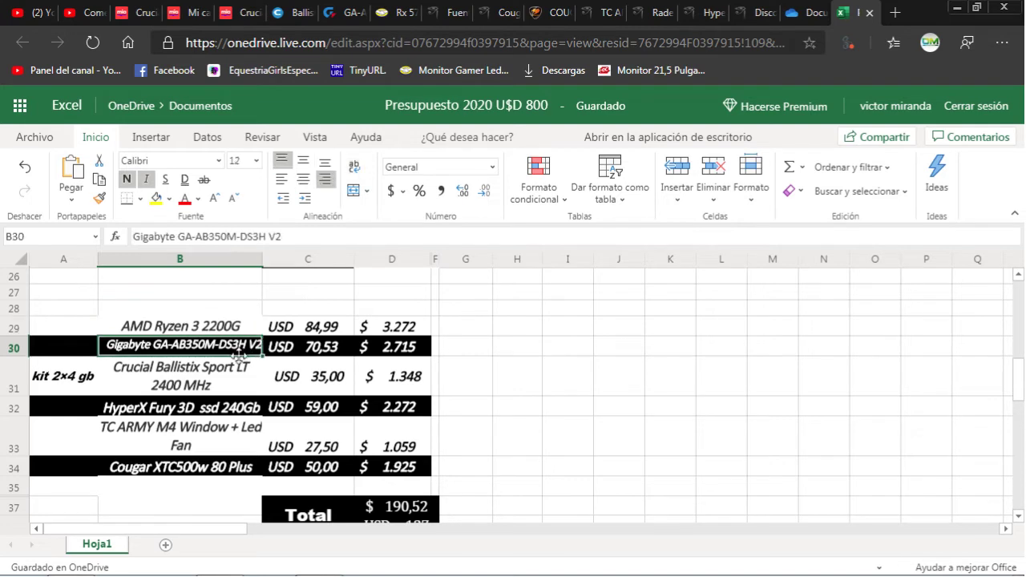
pyautogui.click(214, 388)
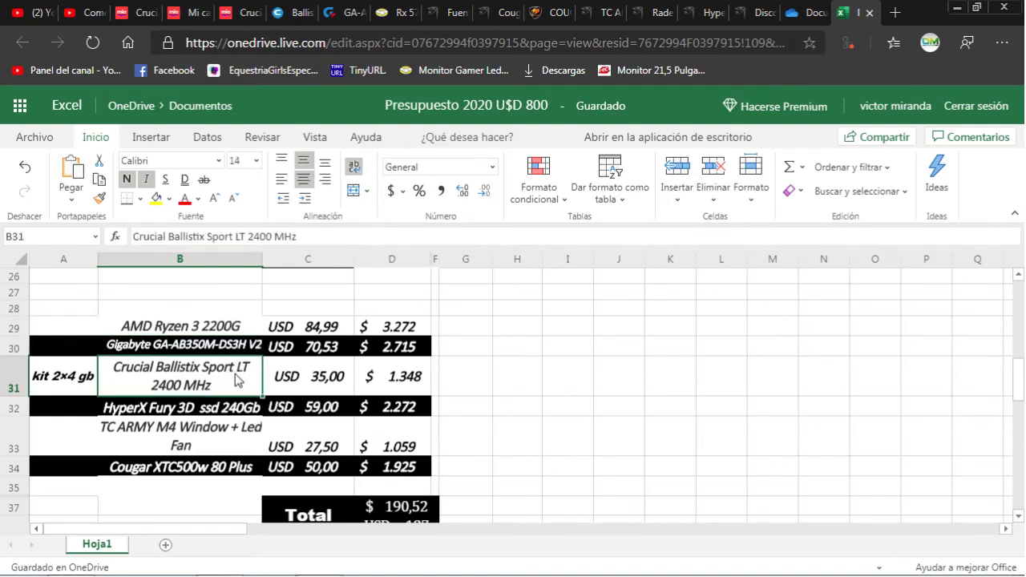
pyautogui.scroll(-2, 333, 444)
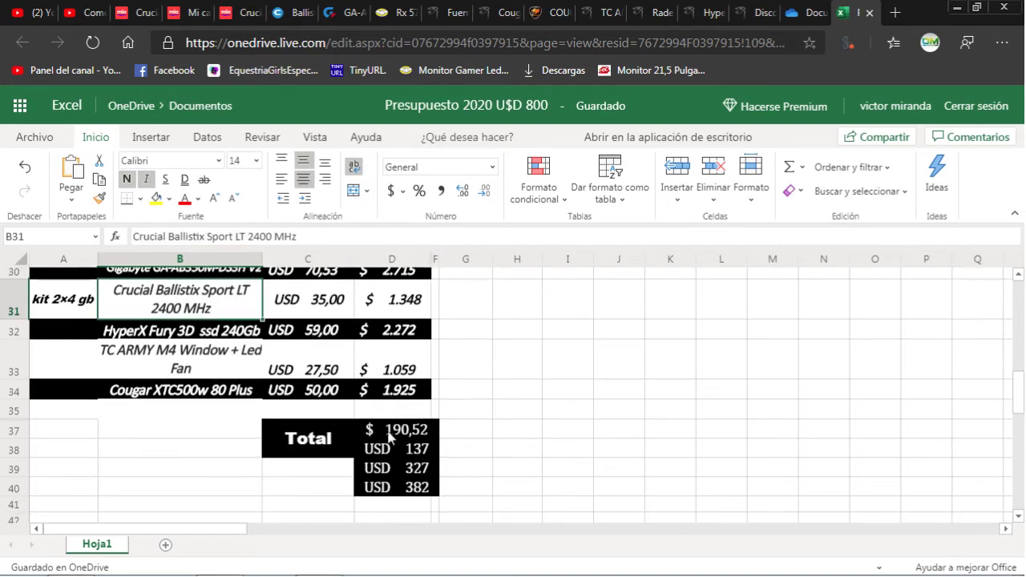
# Switch to the Tiendamia shopping cart and check the US invoice amount and the subtotal in the order summary.
pyautogui.click(244, 12)
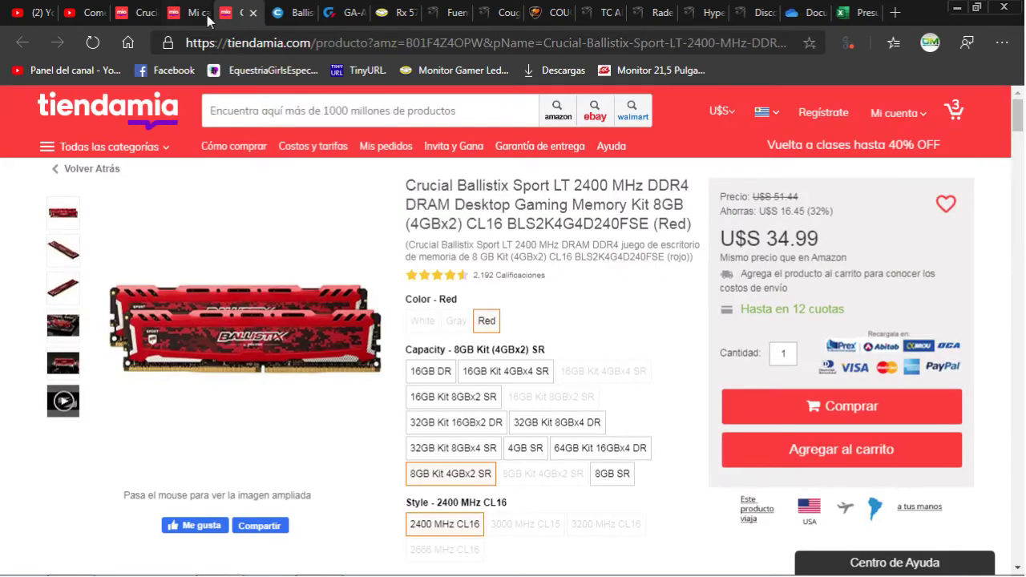
pyautogui.click(200, 15)
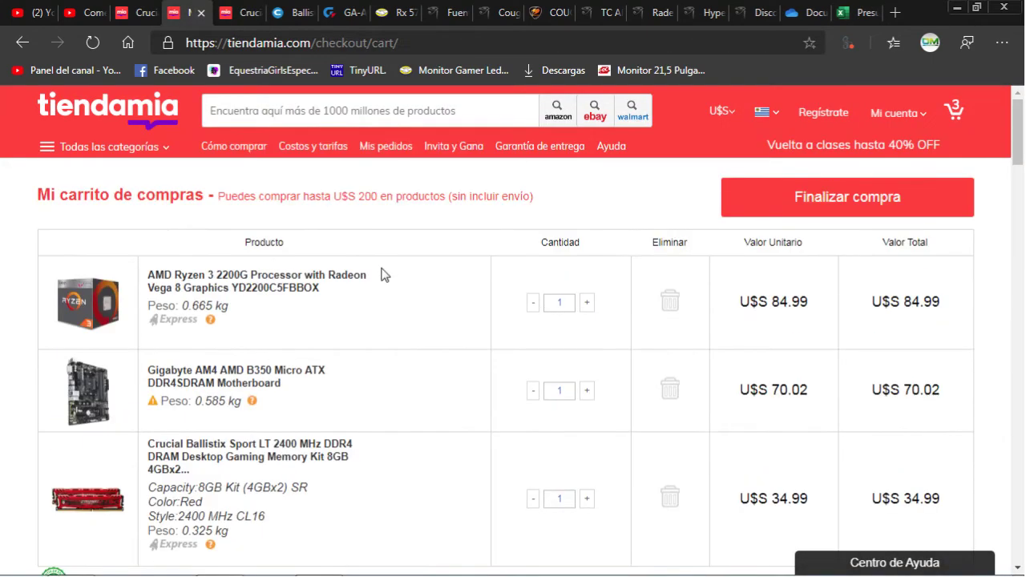
pyautogui.scroll(-5, 383, 275)
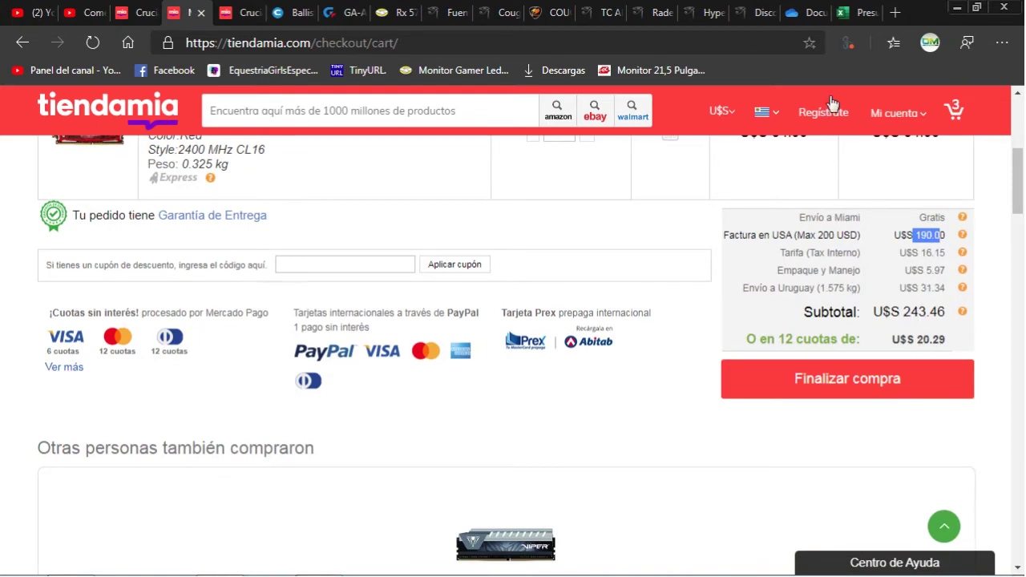
pyautogui.click(851, 13)
# Return to the budget workbook and inspect the formulas behind the totals in cells D38 to D40.
pyautogui.scroll(-1, 454, 490)
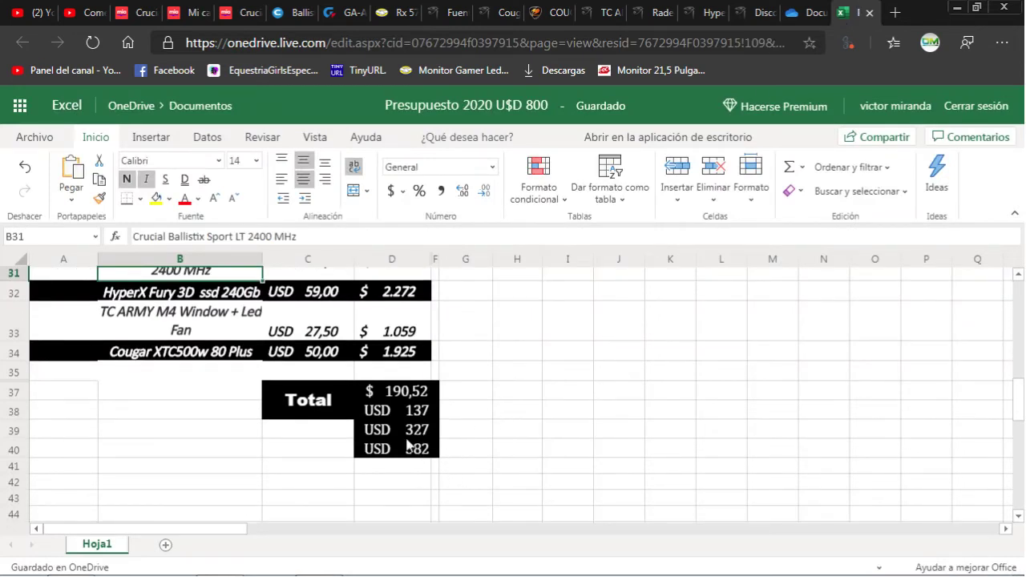
pyautogui.click(416, 417)
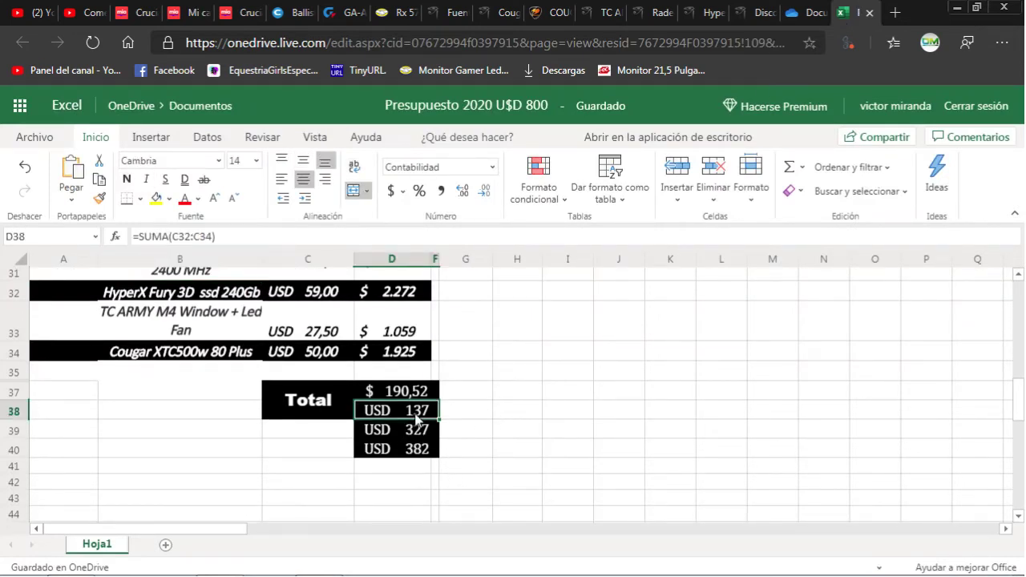
pyautogui.click(420, 436)
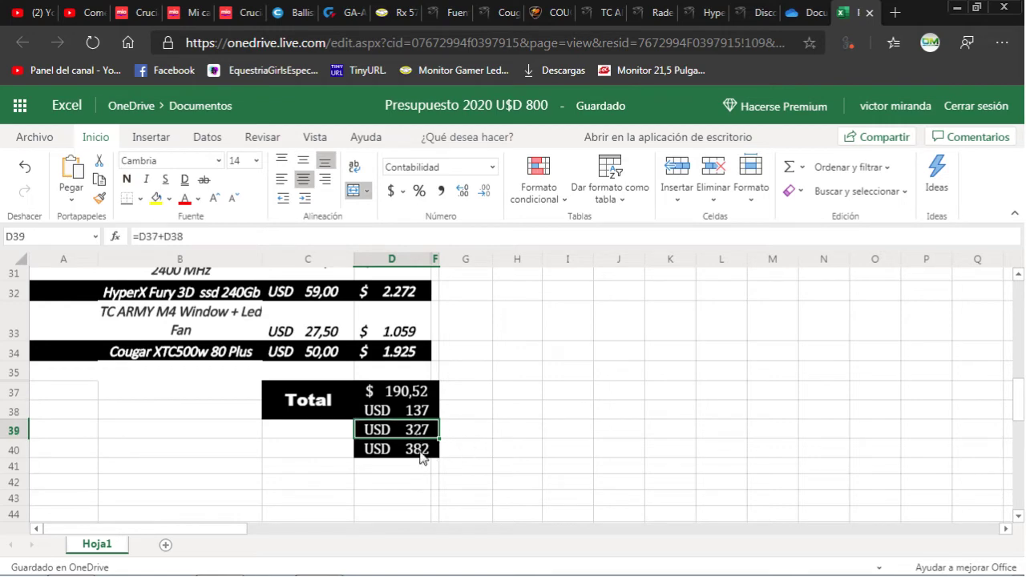
pyautogui.click(422, 456)
pyautogui.scroll(-2, 468, 458)
pyautogui.scroll(2, 469, 458)
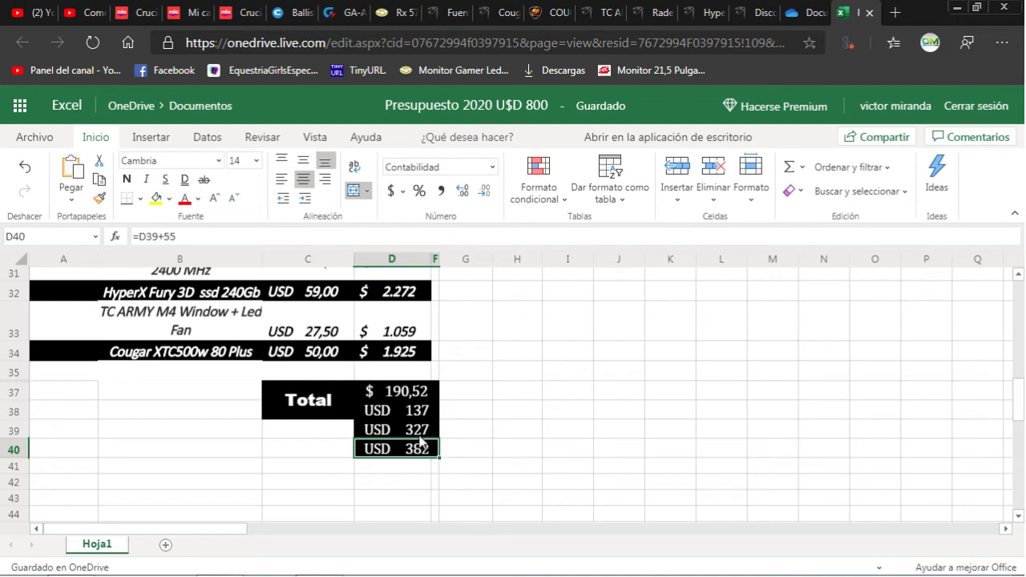
pyautogui.click(408, 412)
# Replace the formula in cell D40 with =243-D37, subtracting the first total from the cart subtotal.
pyautogui.click(410, 451)
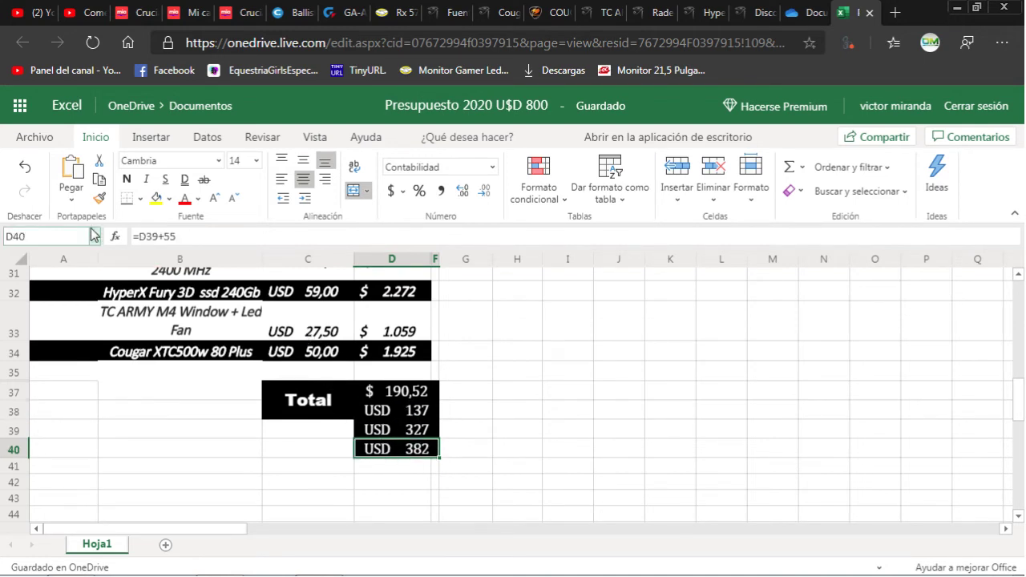
pyautogui.moveTo(140, 238); pyautogui.dragTo(180, 239)
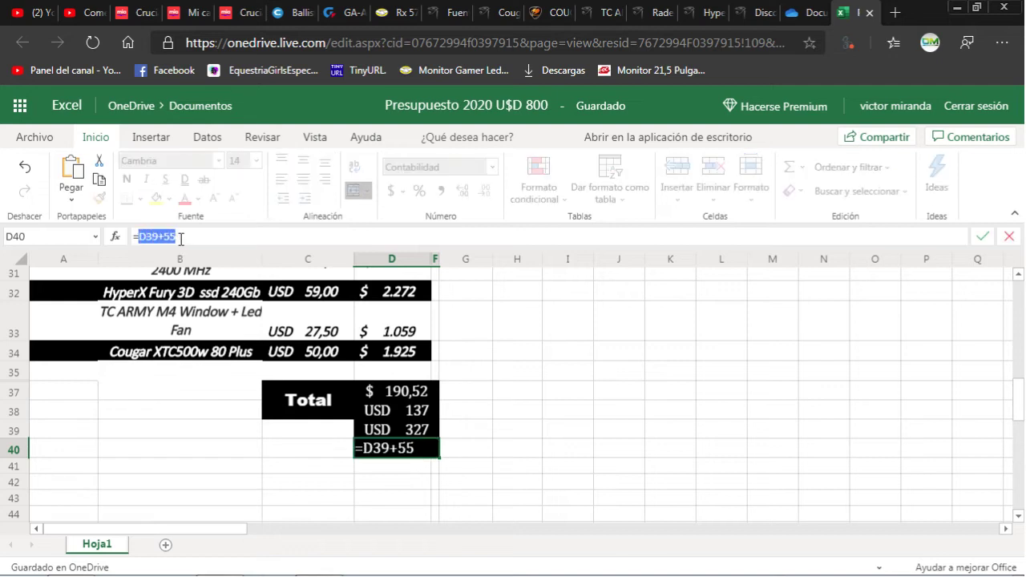
pyautogui.write('243-')
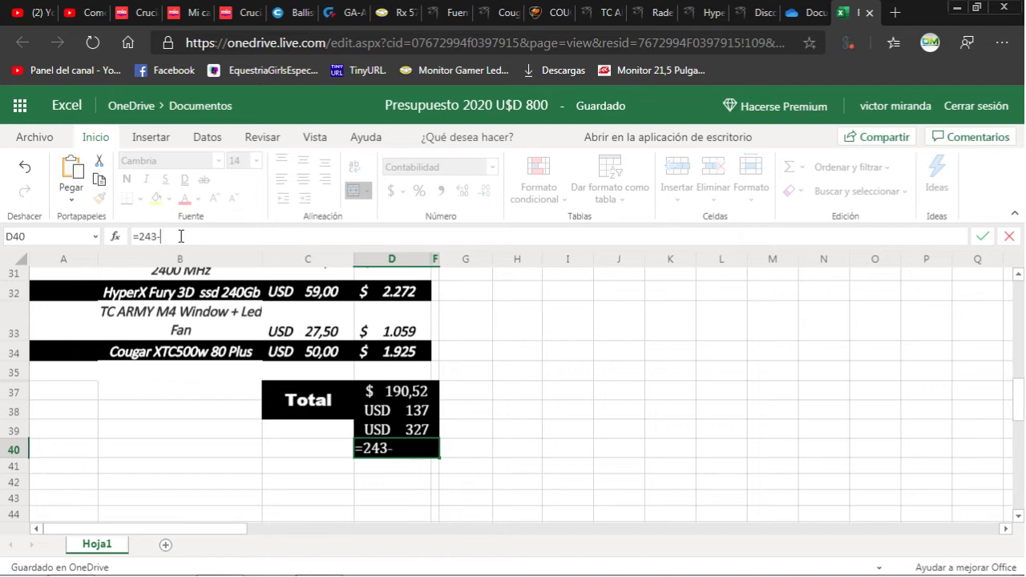
pyautogui.click(385, 391)
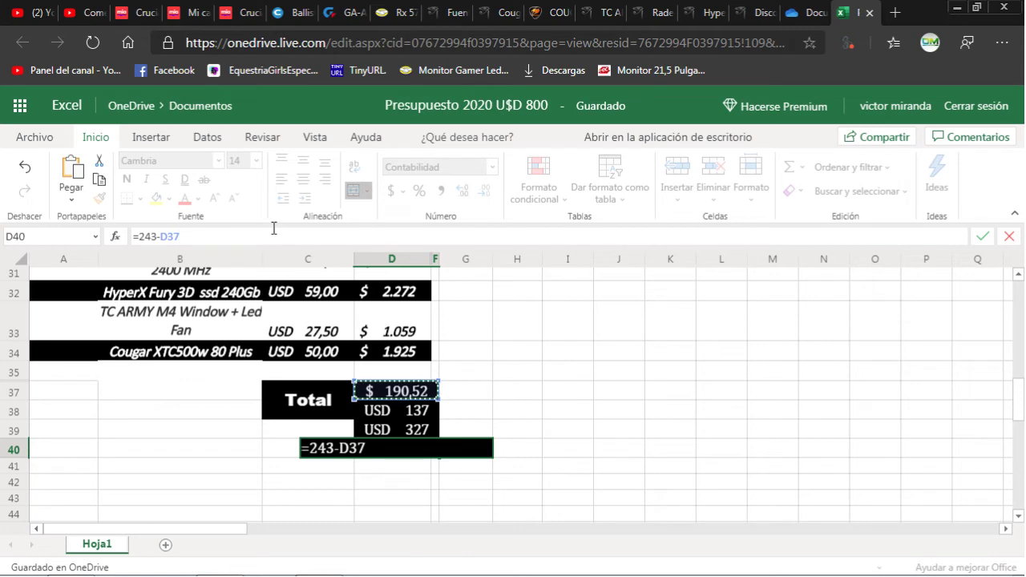
pyautogui.write(')')
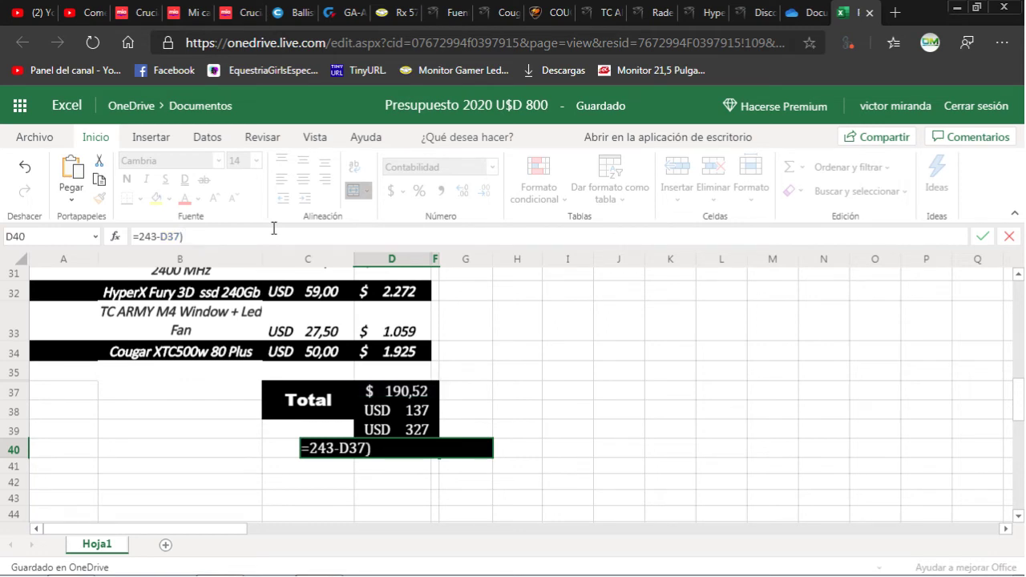
pyautogui.press('Left')
pyautogui.press('Left')
pyautogui.press('Left')
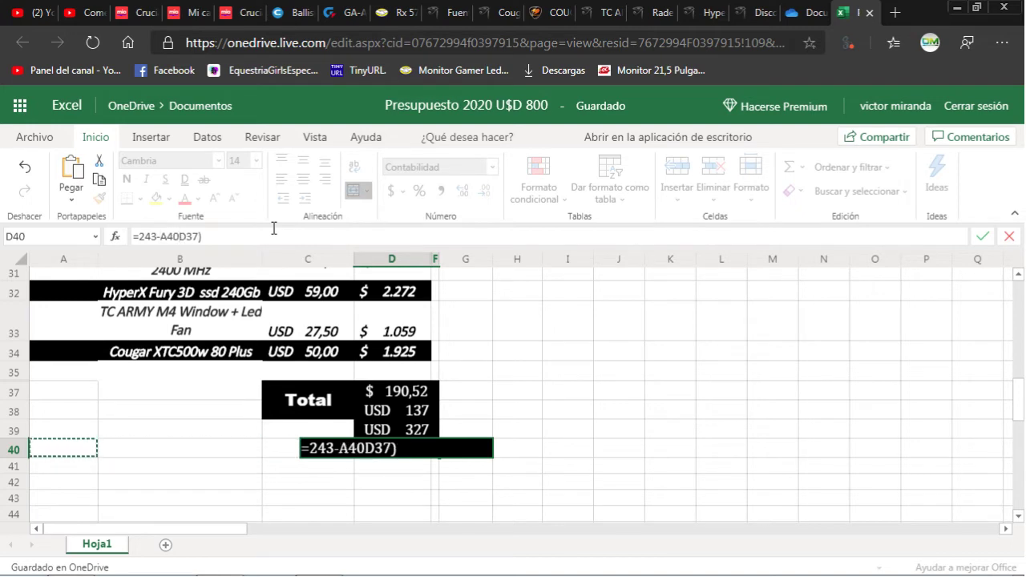
pyautogui.press('Right')
pyautogui.press('Left')
pyautogui.press('Right')
pyautogui.press('Left')
pyautogui.press('Right')
pyautogui.press('BackSpace')
pyautogui.press('BackSpace')
pyautogui.press('BackSpace')
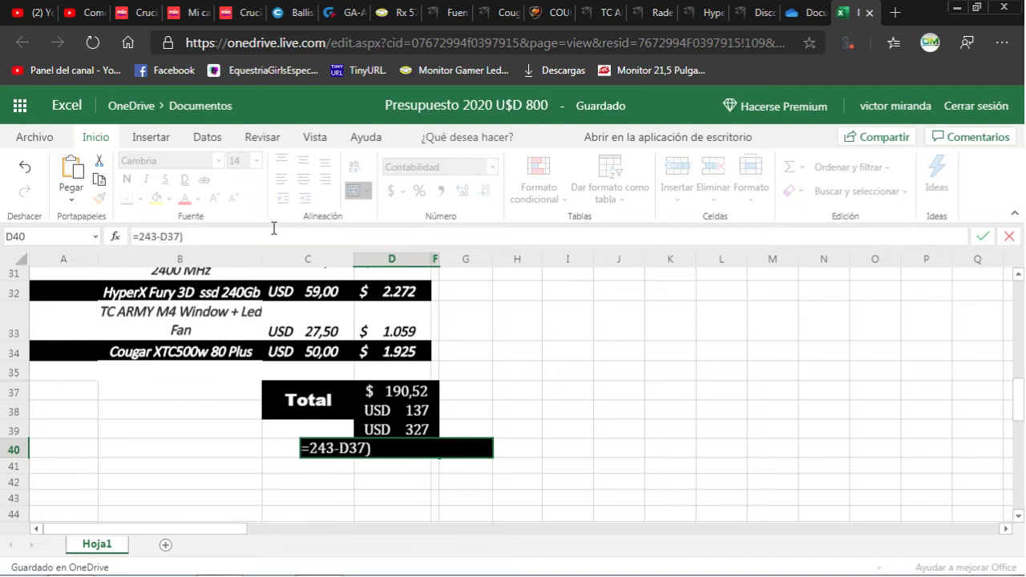
pyautogui.press('Left')
pyautogui.press('Left')
pyautogui.press('BackSpace')
pyautogui.press('BackSpace')
pyautogui.press('BackSpace')
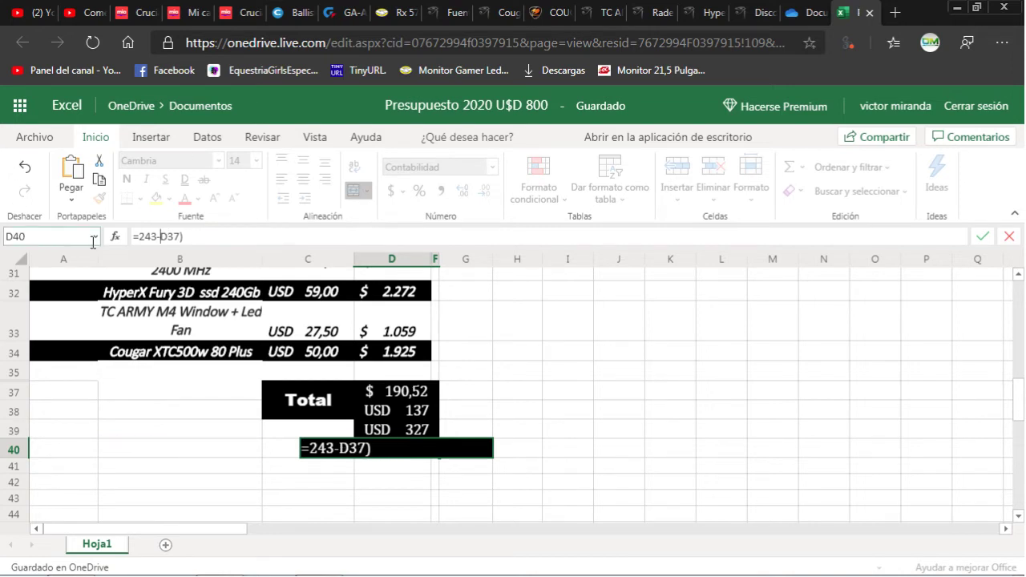
pyautogui.click(197, 237)
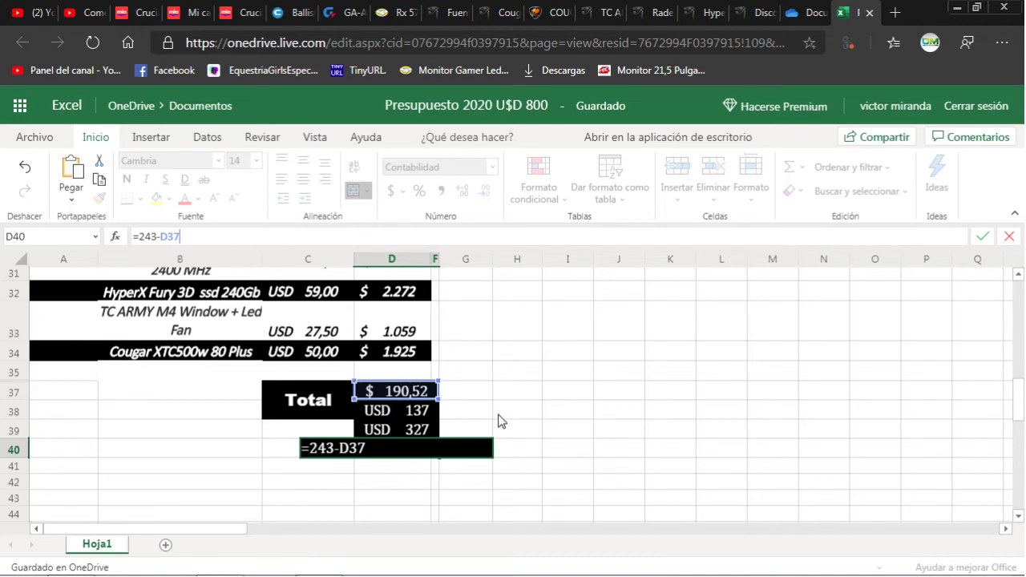
pyautogui.press('Return')
pyautogui.click(412, 451)
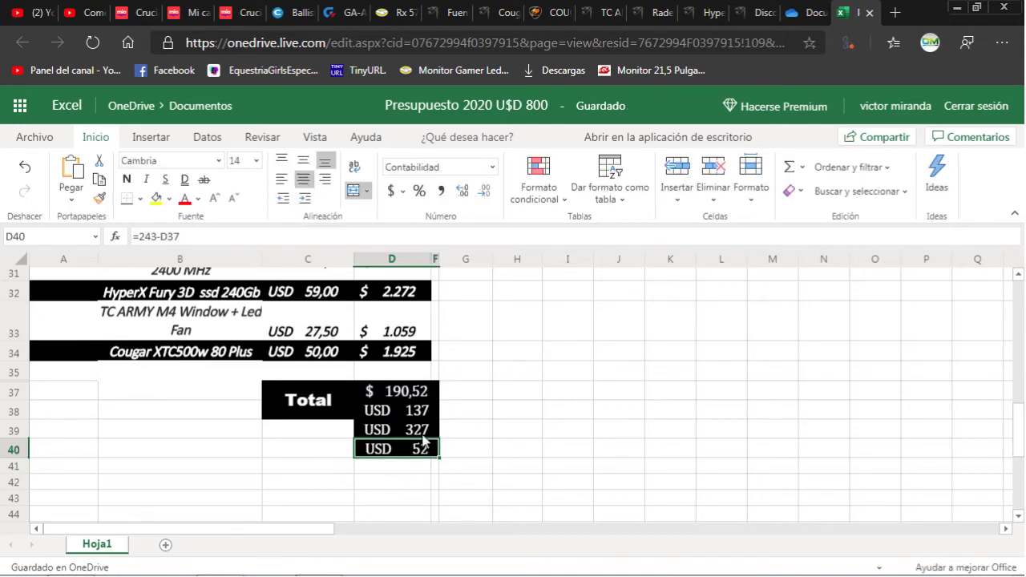
# Enter the formula =D40+D37+D38 in cell D41, below the block of totals.
pyautogui.click(412, 471)
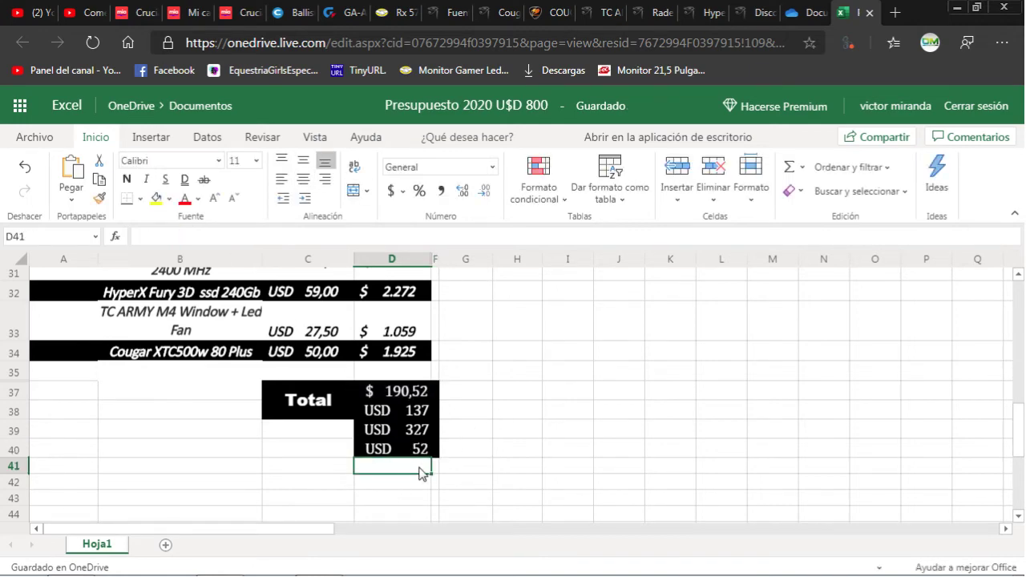
pyautogui.write('=')
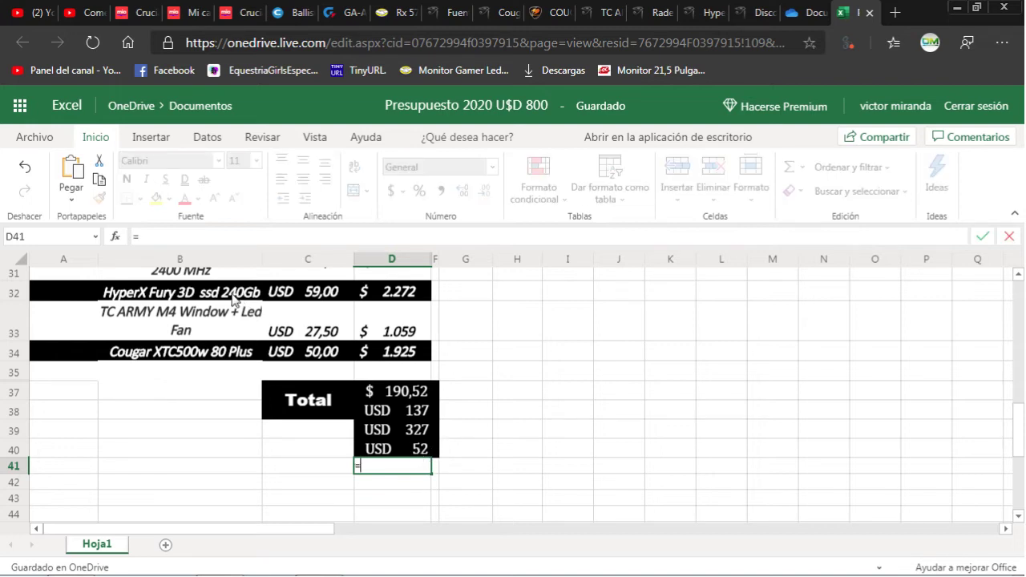
pyautogui.click(423, 453)
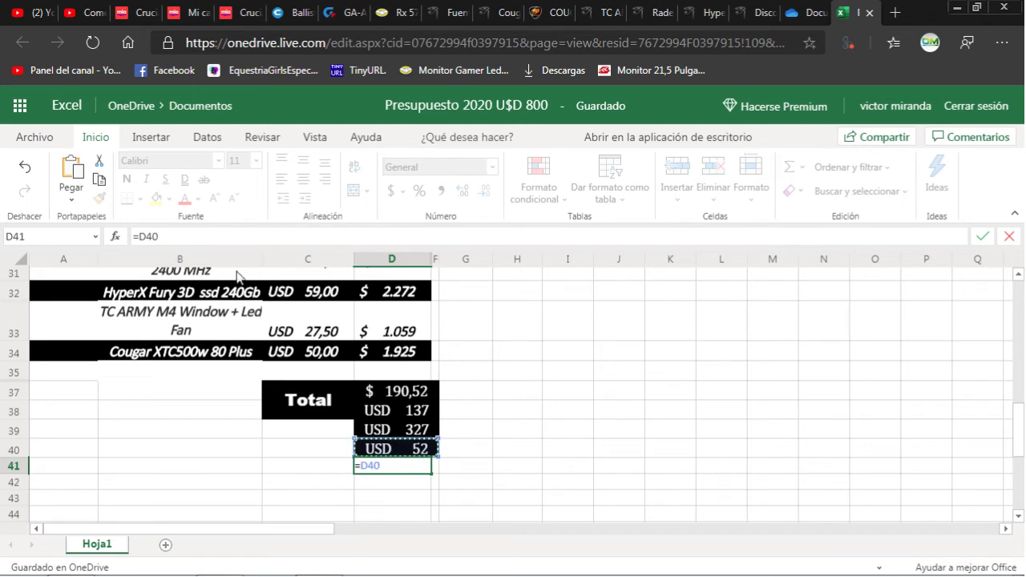
pyautogui.click(242, 237)
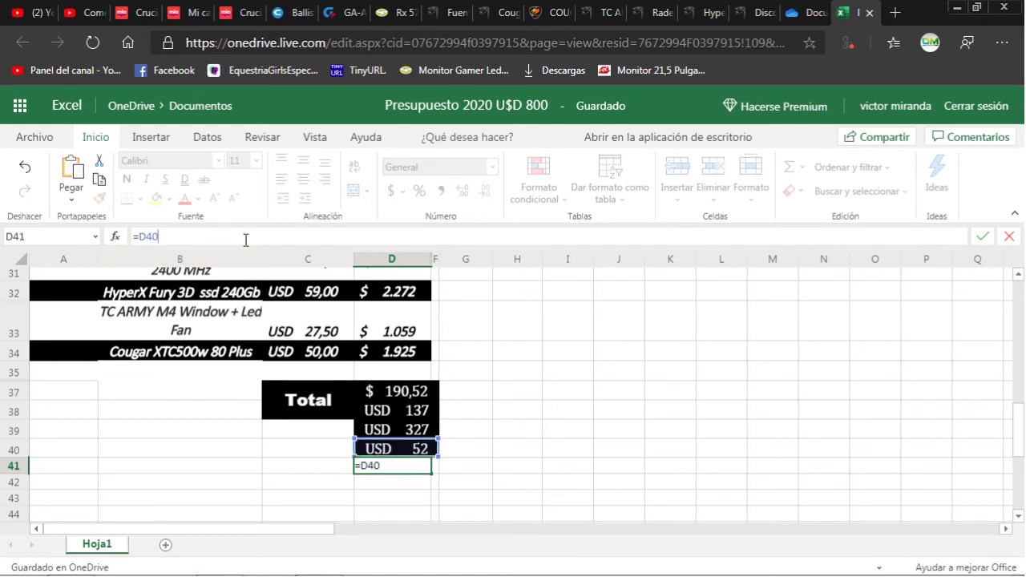
pyautogui.write('+')
pyautogui.click(407, 392)
pyautogui.write('+')
pyautogui.click(421, 413)
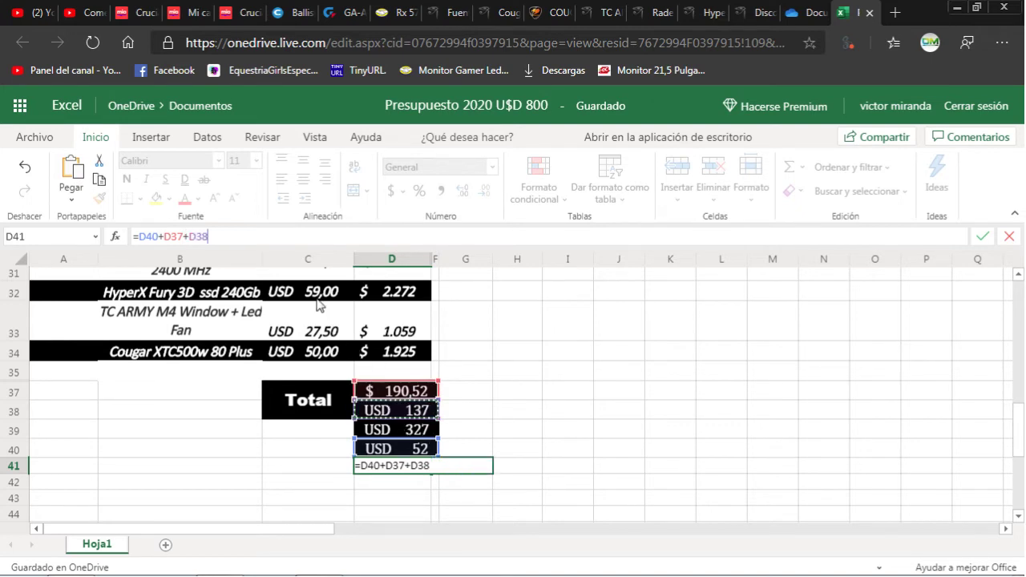
pyautogui.press('Return')
pyautogui.click(414, 469)
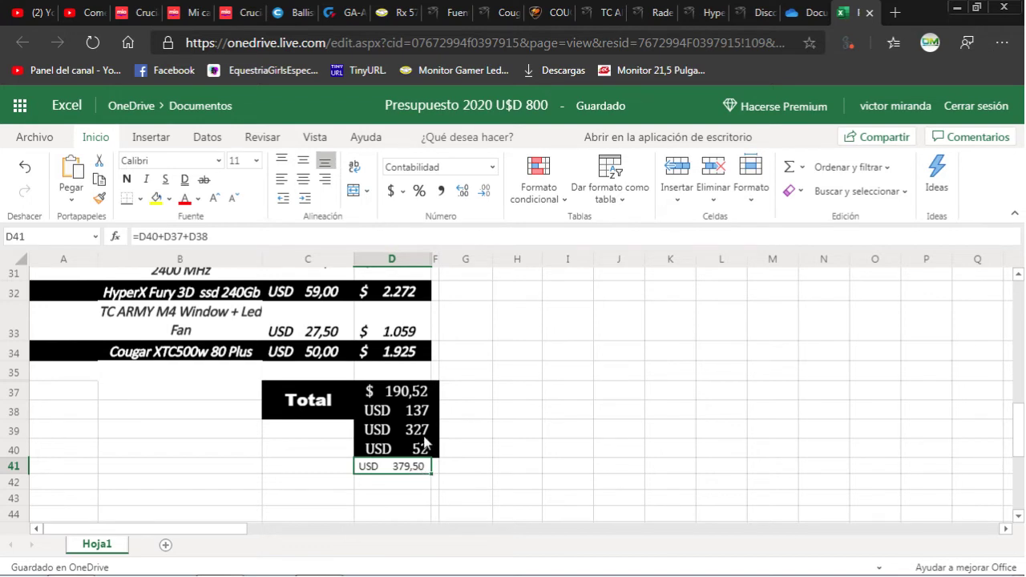
# Check the combined total in D39 and replace the formula in cell D41 with =D39+D40.
pyautogui.click(423, 435)
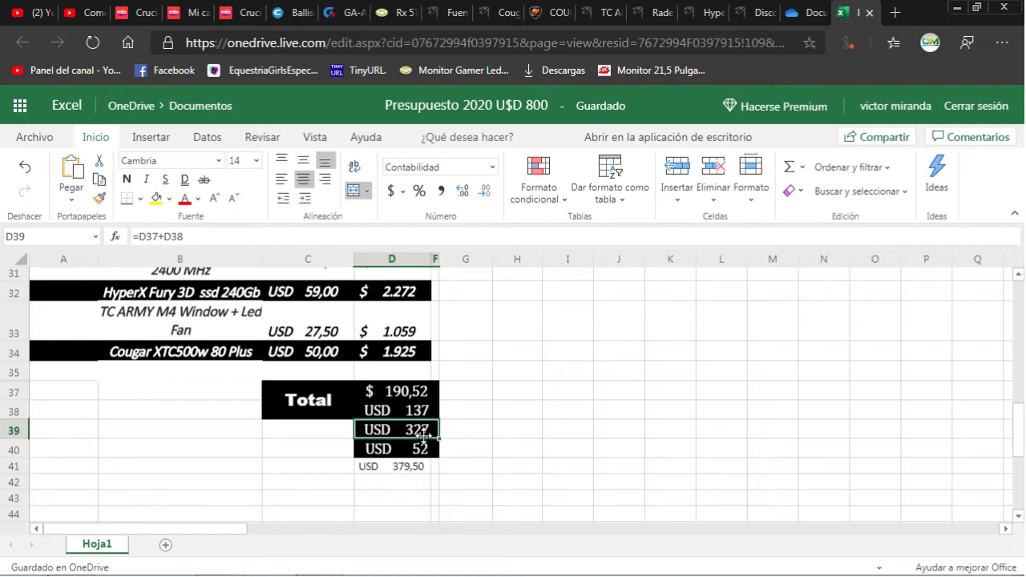
pyautogui.click(416, 470)
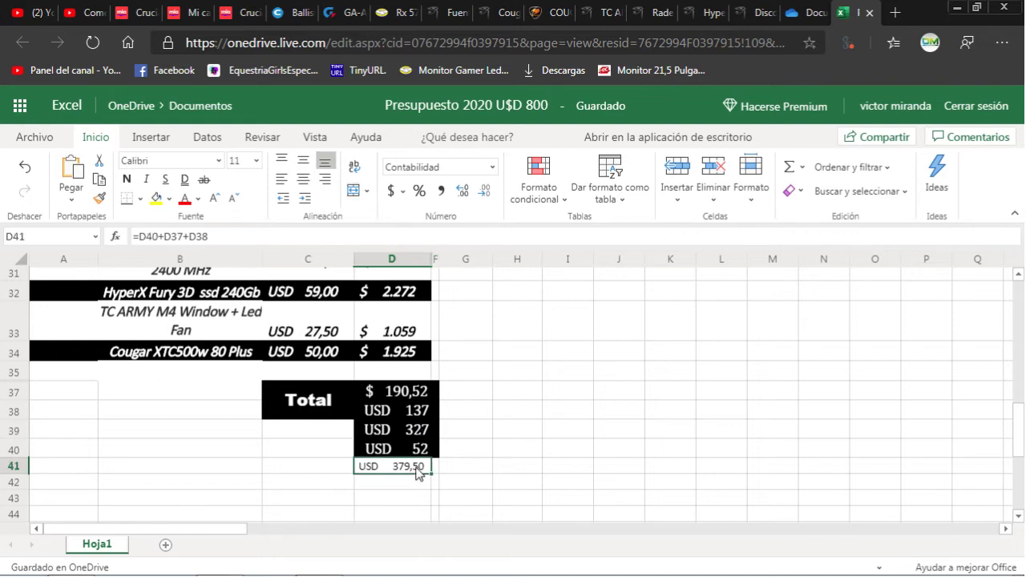
pyautogui.moveTo(136, 236); pyautogui.dragTo(222, 238)
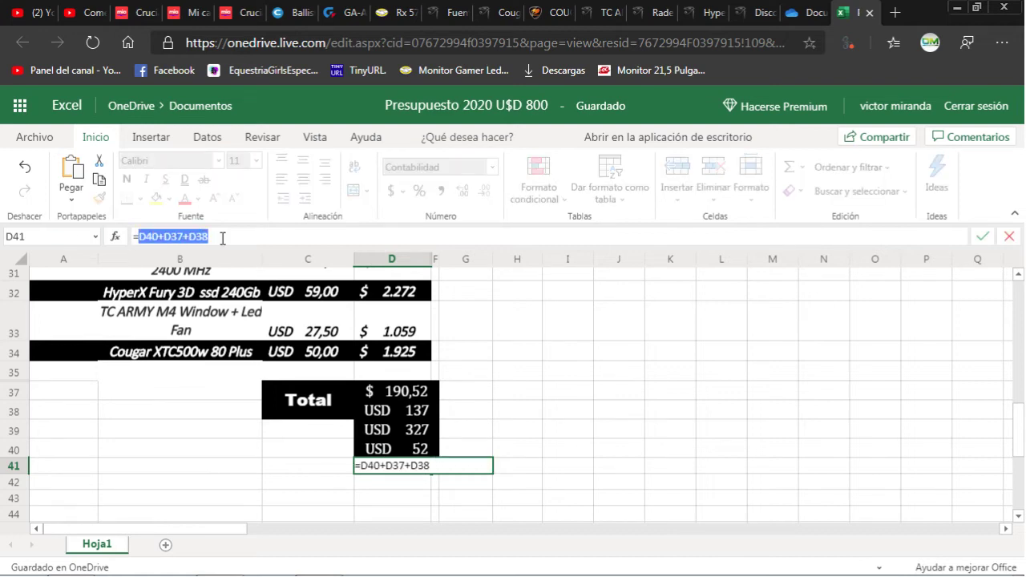
pyautogui.press('BackSpace')
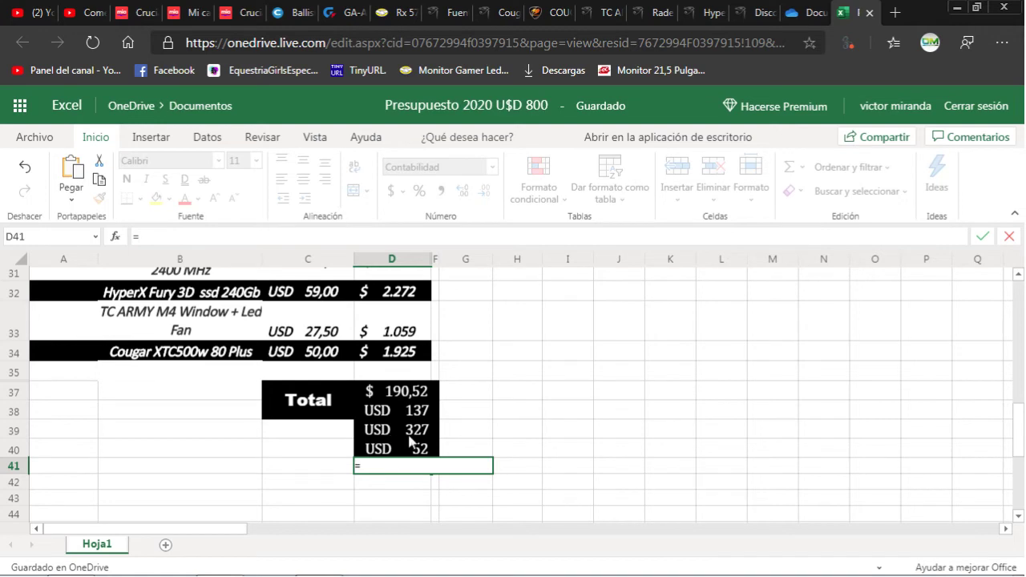
pyautogui.click(416, 437)
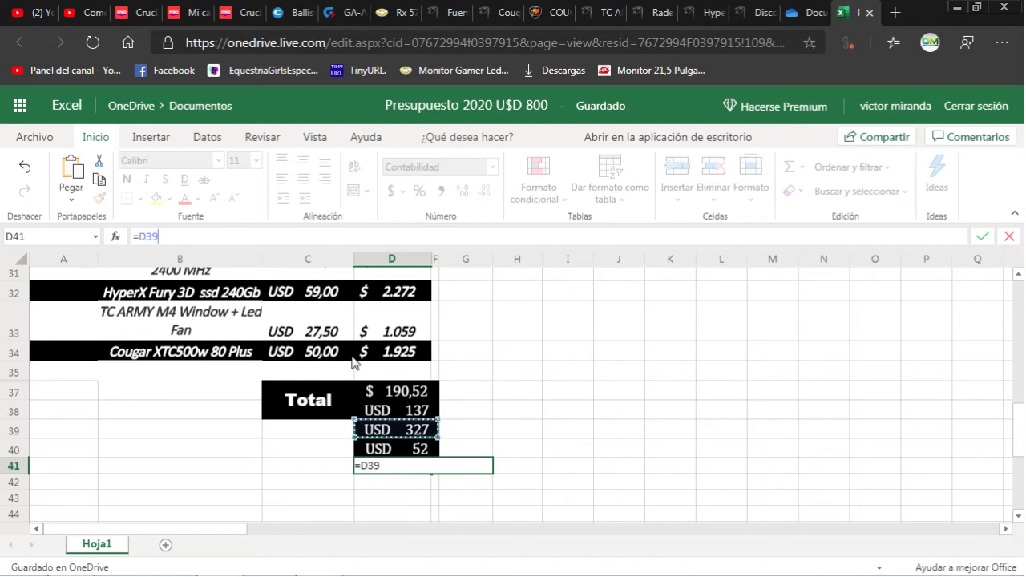
pyautogui.write('+')
pyautogui.click(418, 450)
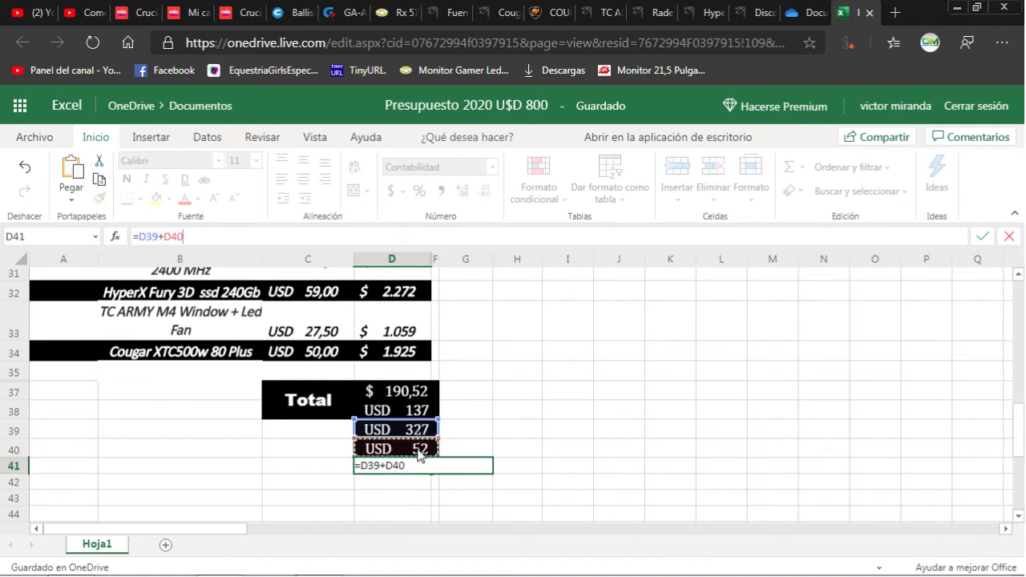
pyautogui.press('Return')
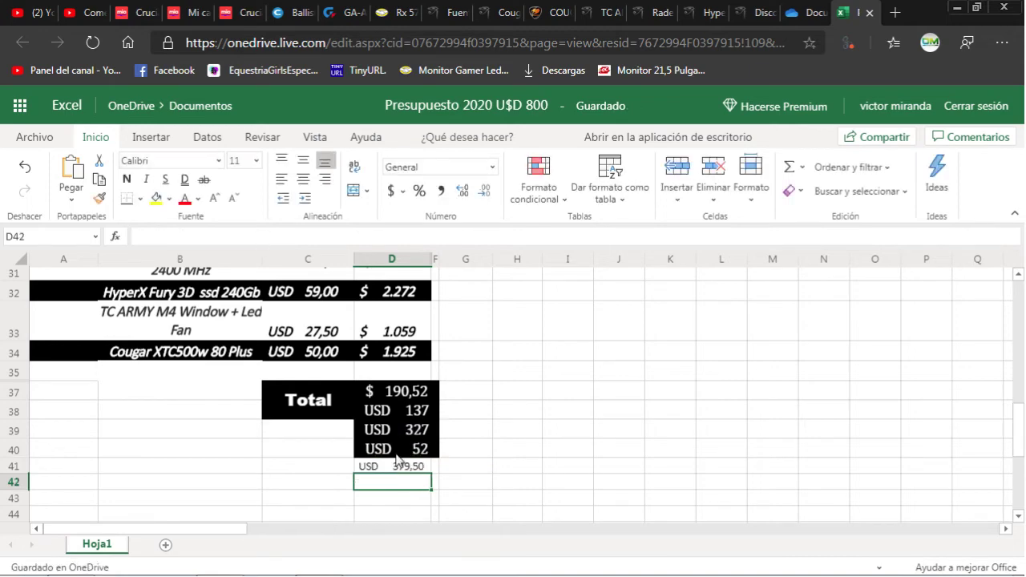
pyautogui.click(525, 472)
pyautogui.click(413, 469)
pyautogui.click(525, 473)
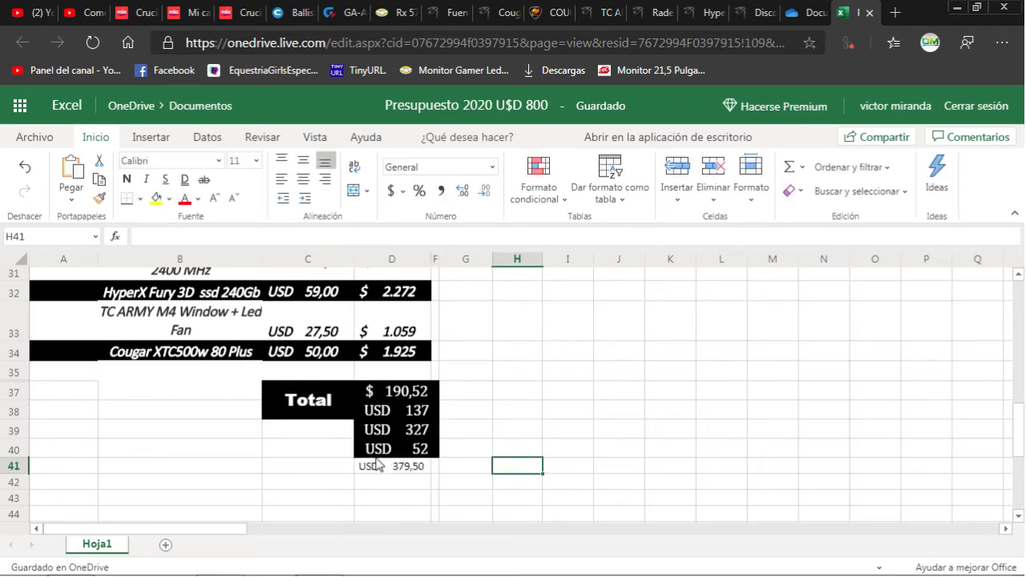
pyautogui.scroll(2, 241, 425)
pyautogui.scroll(-3, 243, 431)
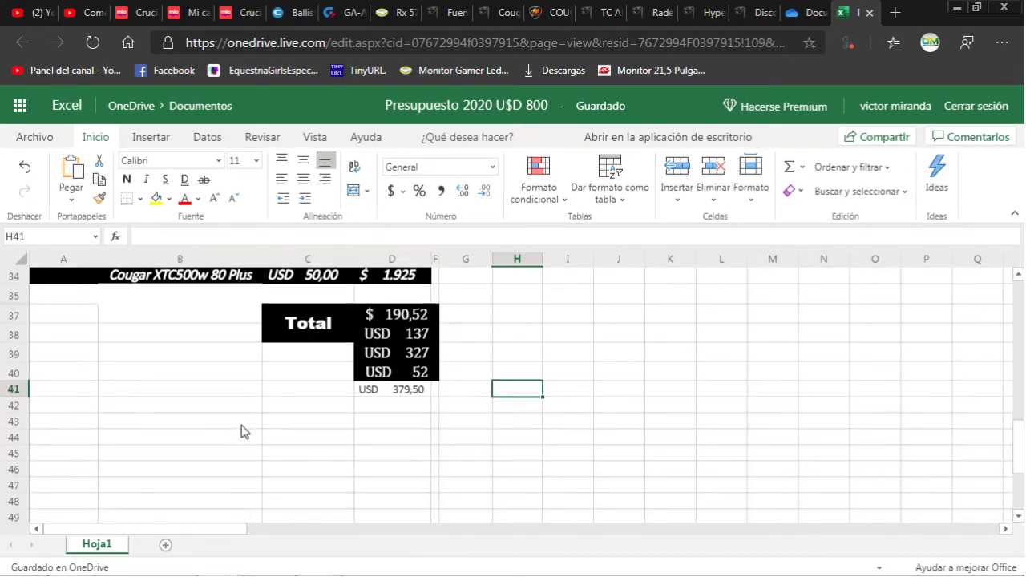
# Copy the cell formatting of the grand total in D41 onto the first total in D37.
pyautogui.click(395, 392)
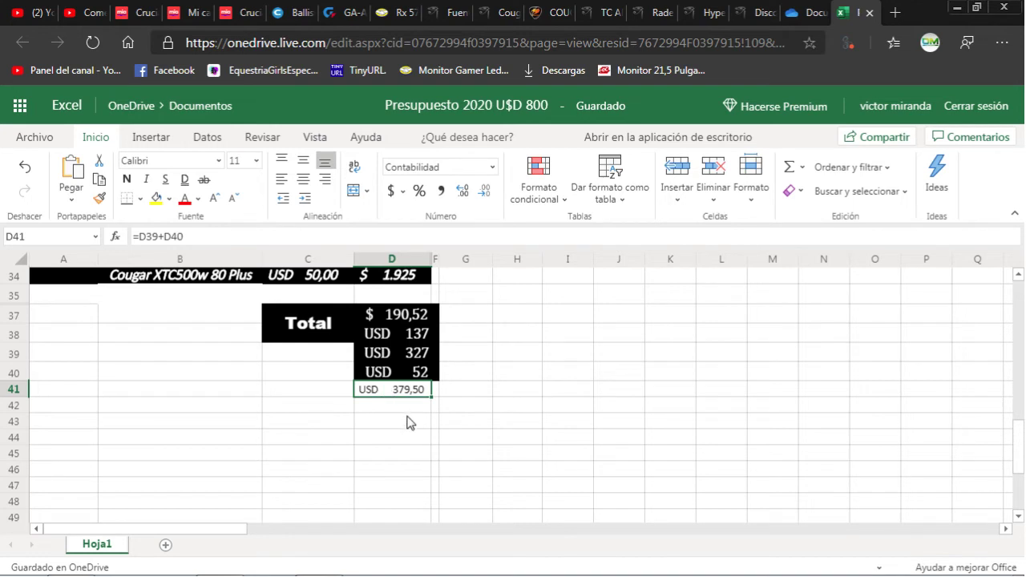
pyautogui.click(98, 198)
pyautogui.click(389, 314)
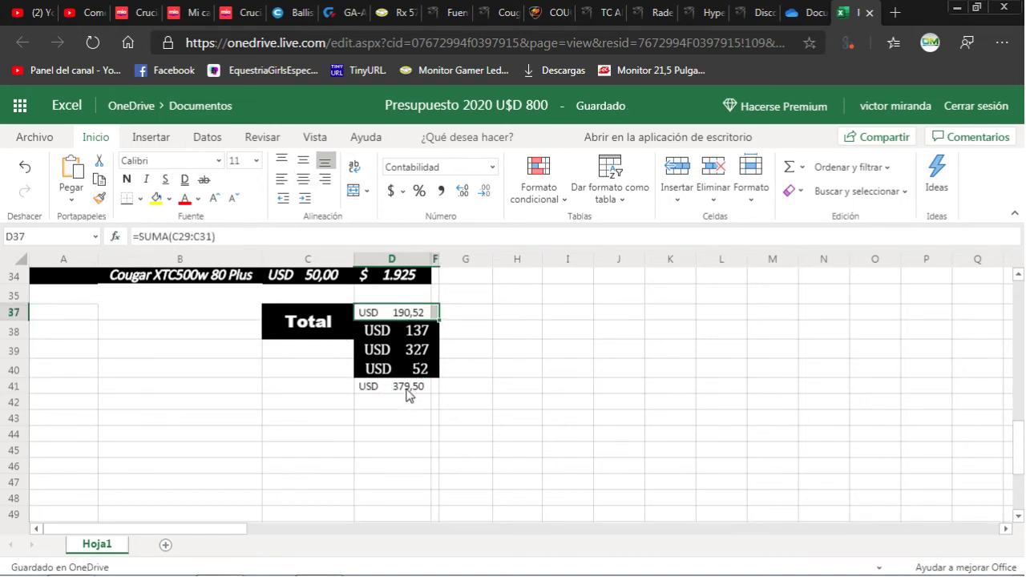
pyautogui.click(408, 391)
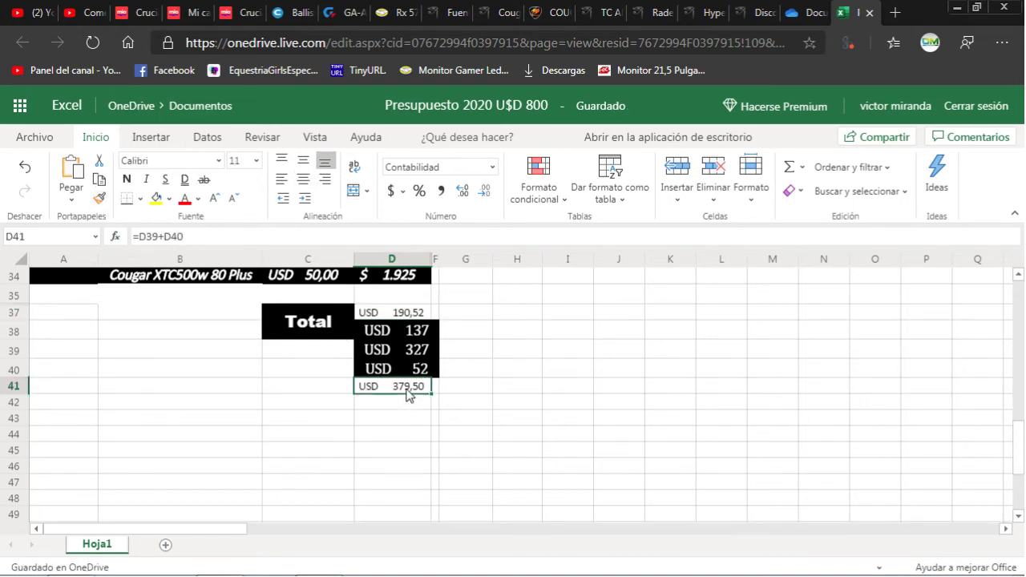
# Undo the last format change, and copy the cell formatting of the first total in D37 onto the grand total in D41.
pyautogui.click(34, 169)
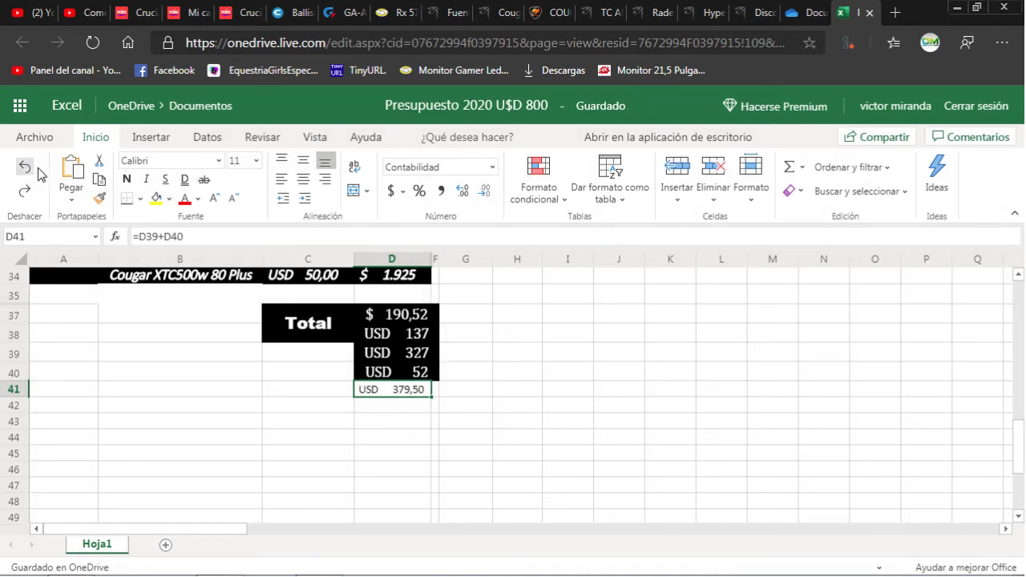
pyautogui.click(409, 316)
pyautogui.click(97, 199)
pyautogui.click(405, 391)
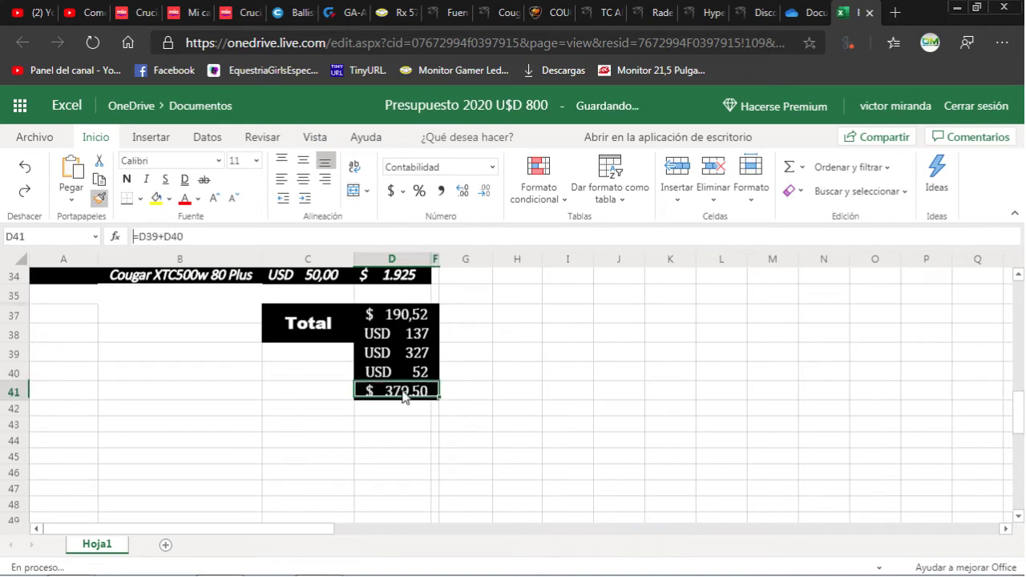
pyautogui.click(417, 441)
pyautogui.scroll(2, 465, 437)
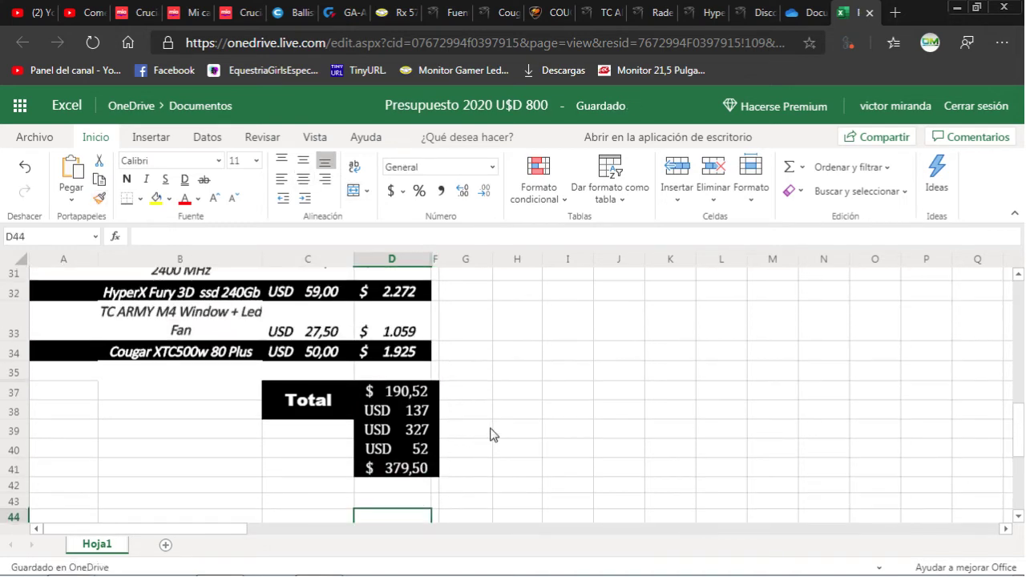
pyautogui.scroll(-1, 493, 435)
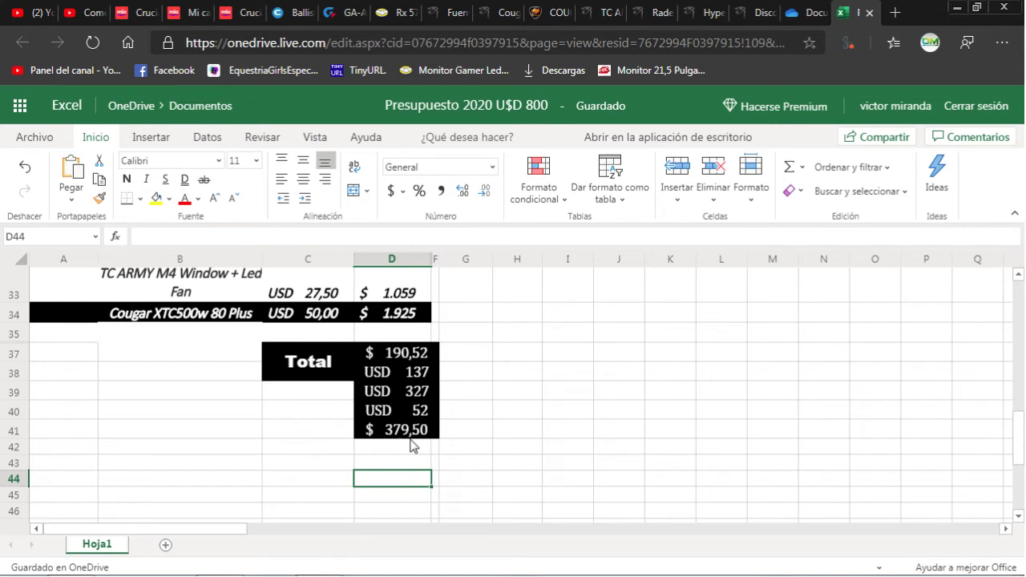
pyautogui.scroll(3, 410, 445)
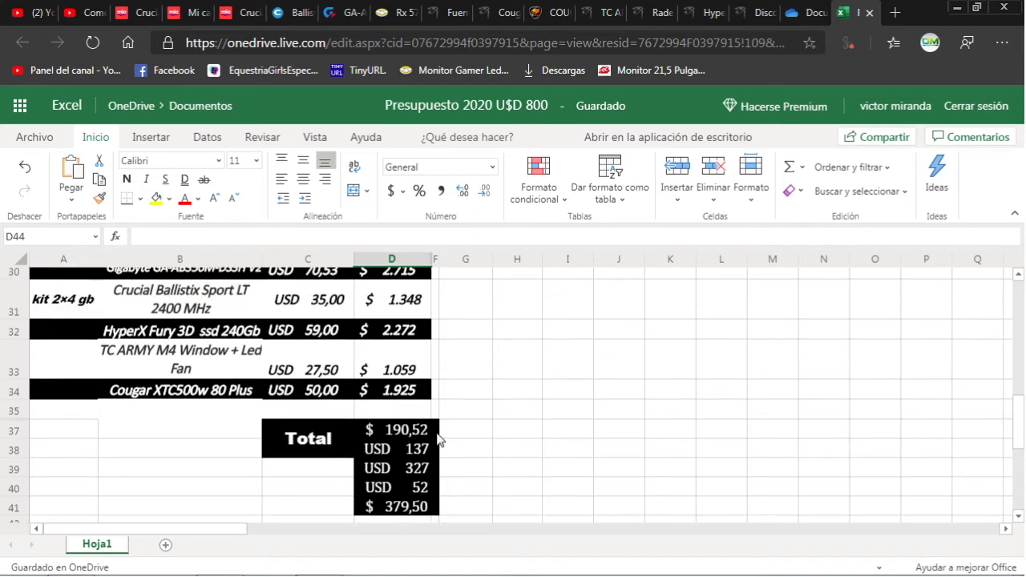
pyautogui.scroll(-1, 439, 440)
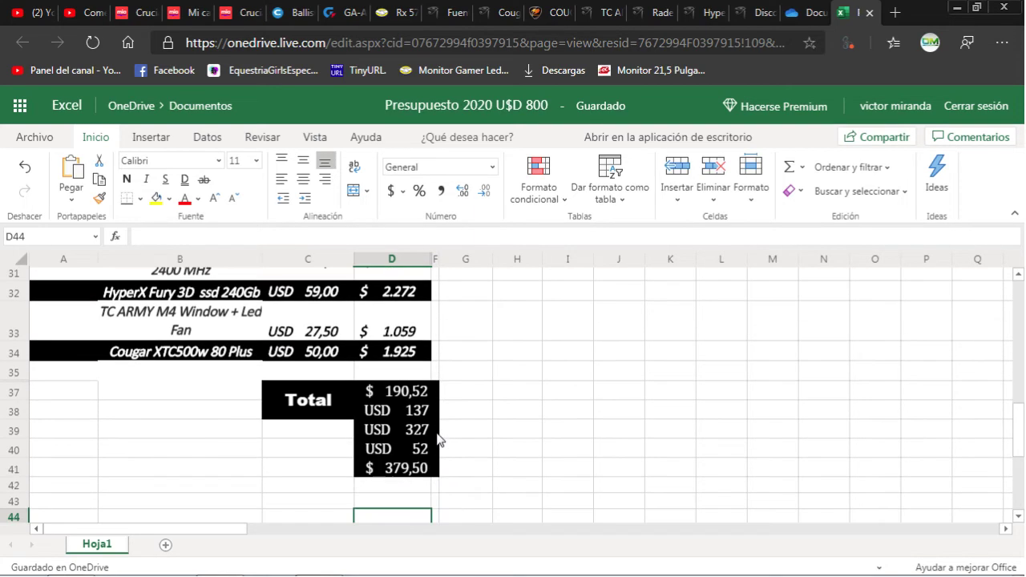
# Set the USD price of the HyperX Fury 3D SSD in cell C32 to 80.
pyautogui.click(411, 394)
pyautogui.scroll(3, 338, 353)
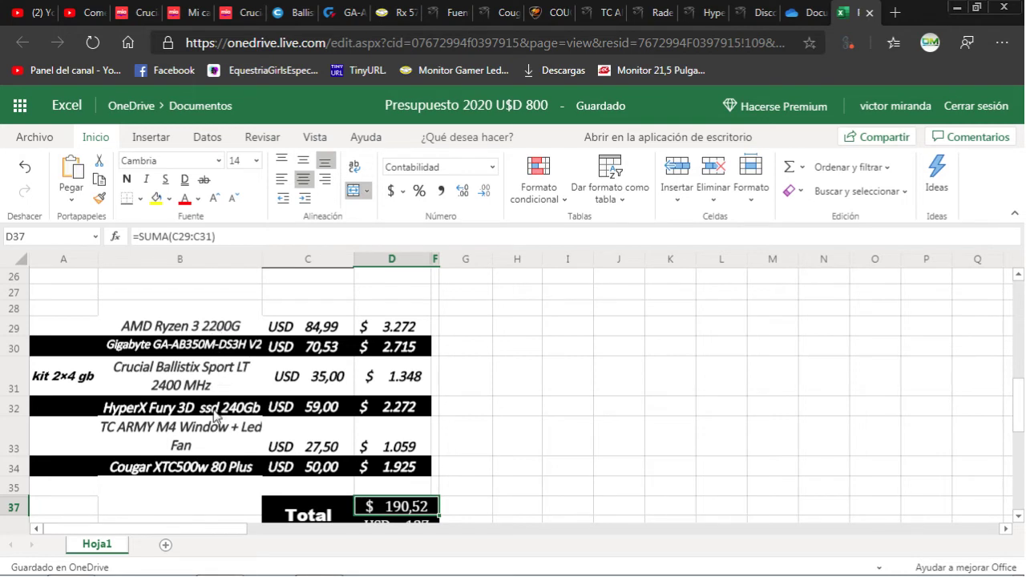
pyautogui.scroll(-2, 215, 414)
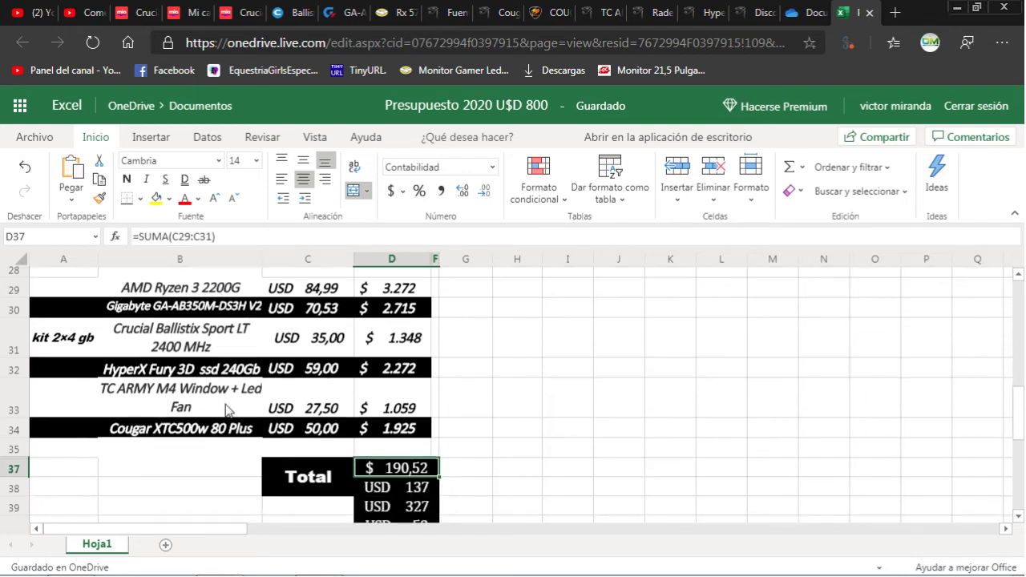
pyautogui.click(318, 369)
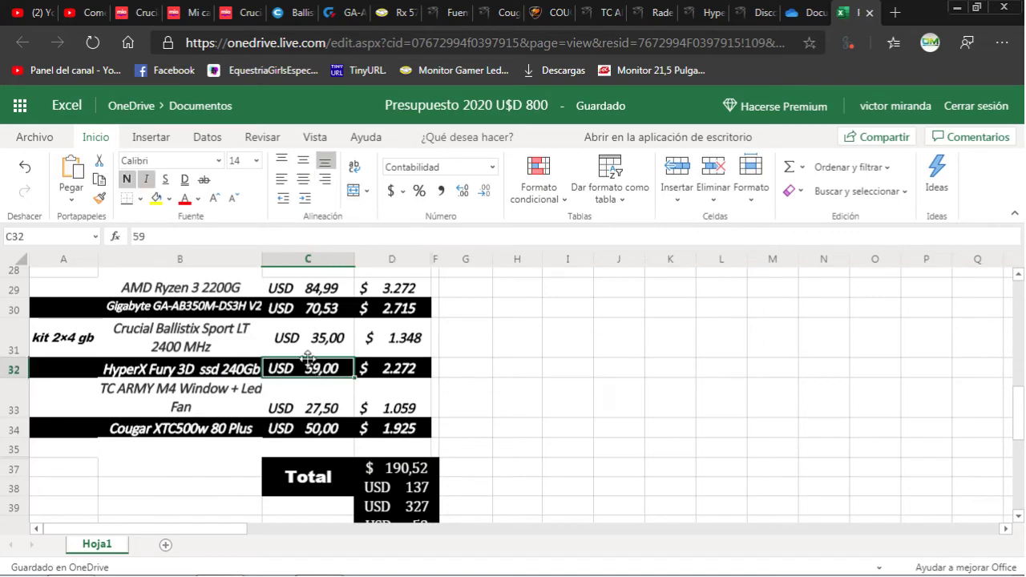
pyautogui.write('80')
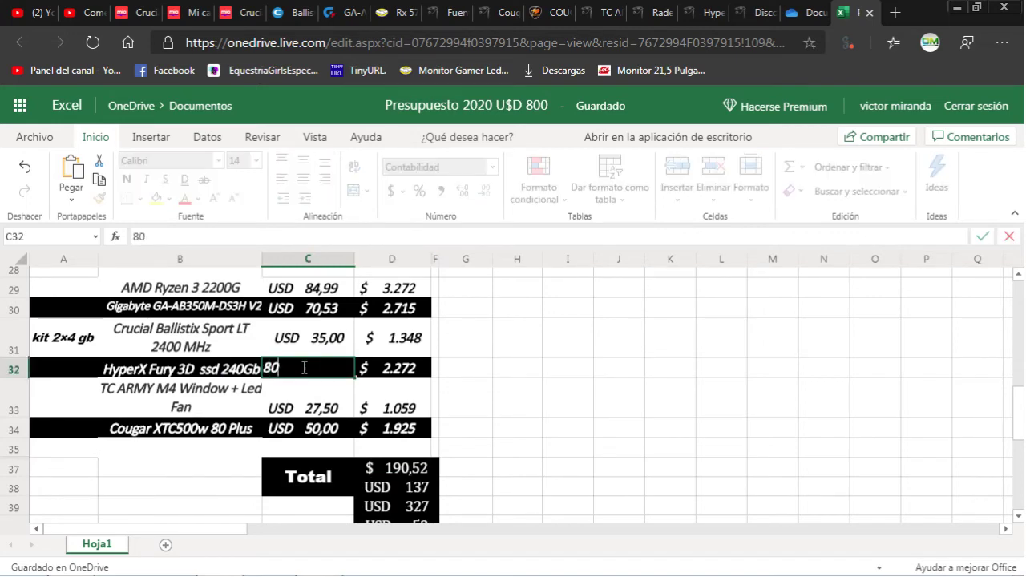
pyautogui.press('Return')
# Replace the SSD name in cell B32 with TEAM GX1 2.5" SSD 480GB, copied from cell B19 of the Amd ryzen budget.
pyautogui.scroll(3, 288, 366)
pyautogui.scroll(3, 282, 365)
pyautogui.click(172, 376)
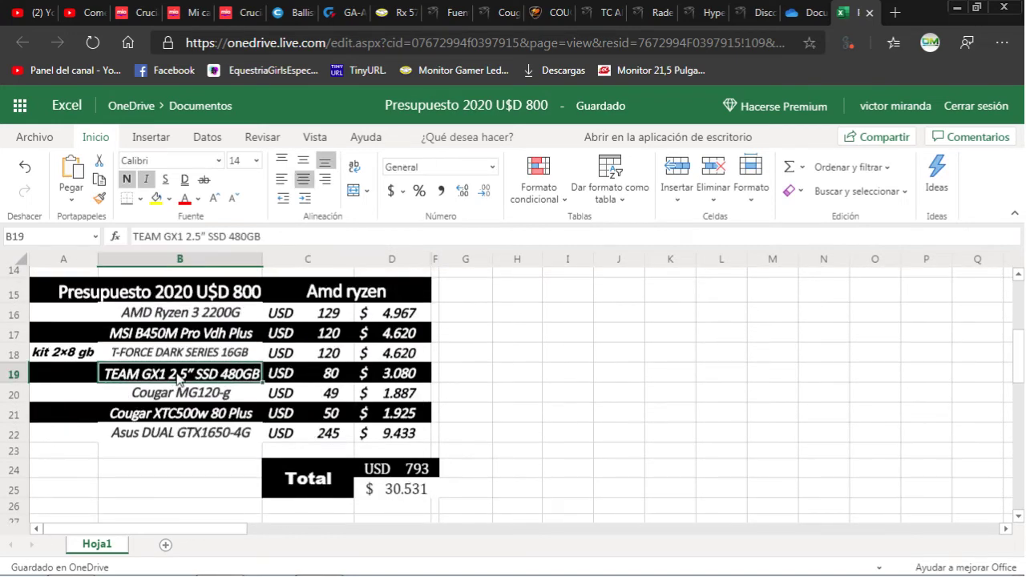
pyautogui.scroll(-5, 208, 385)
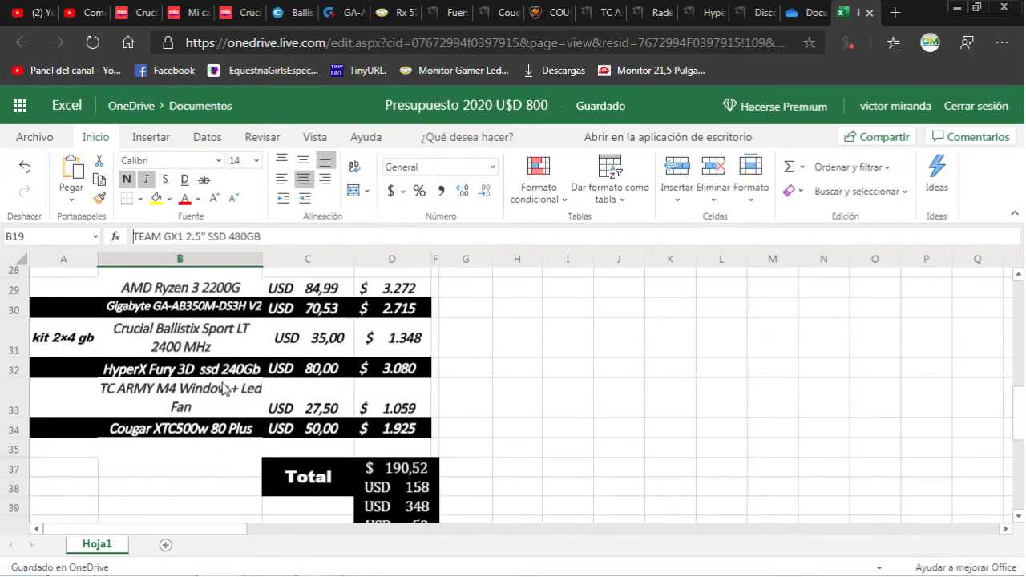
pyautogui.click(206, 374)
pyautogui.press('F2')
pyautogui.write('TEAM GX1 2.5" SSD 480GB')
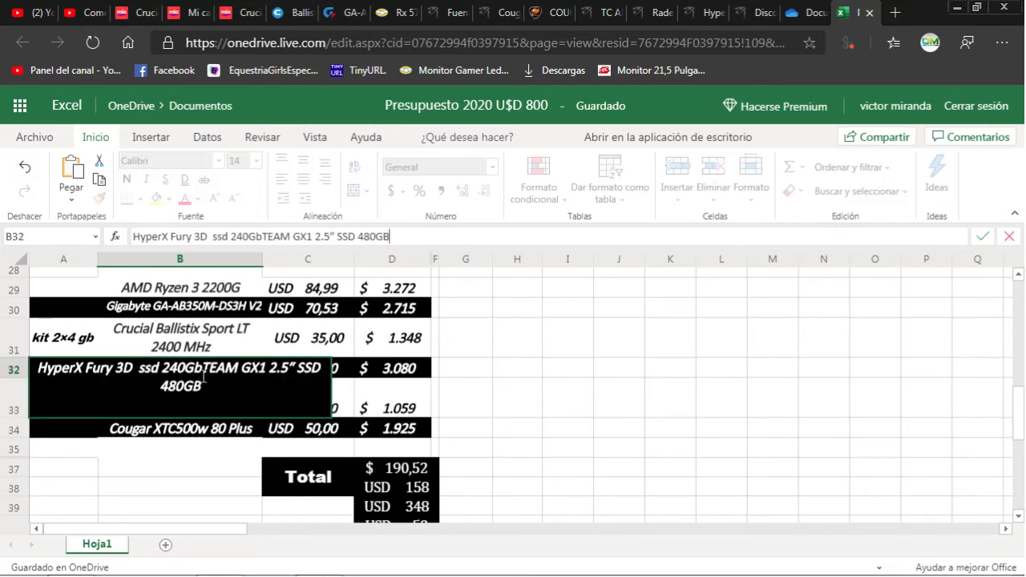
pyautogui.moveTo(207, 370); pyautogui.dragTo(33, 374)
pyautogui.press('BackSpace')
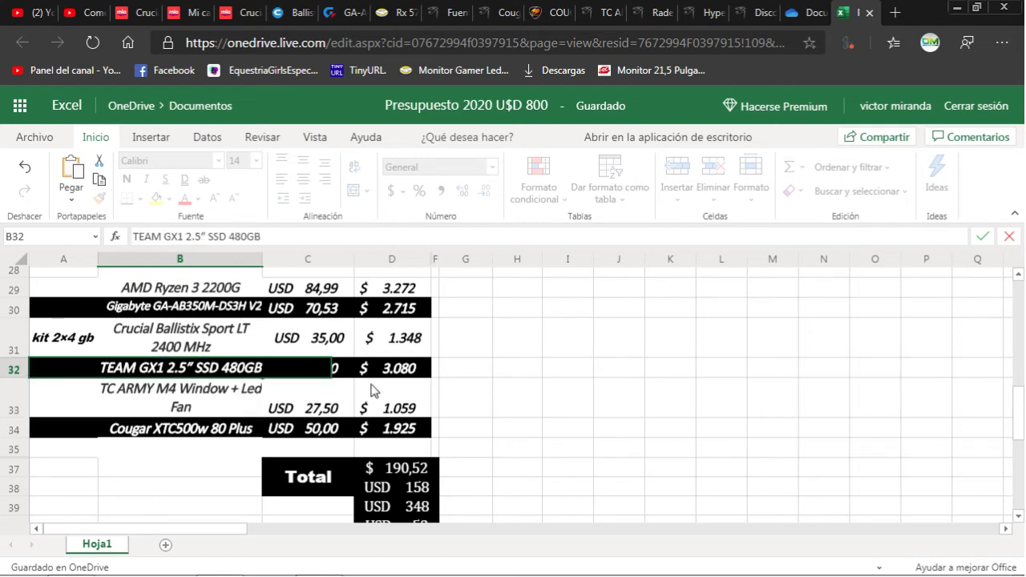
pyautogui.click(495, 374)
# Review the updated totals block together with the component list and the power supply price in C34.
pyautogui.scroll(-2, 490, 378)
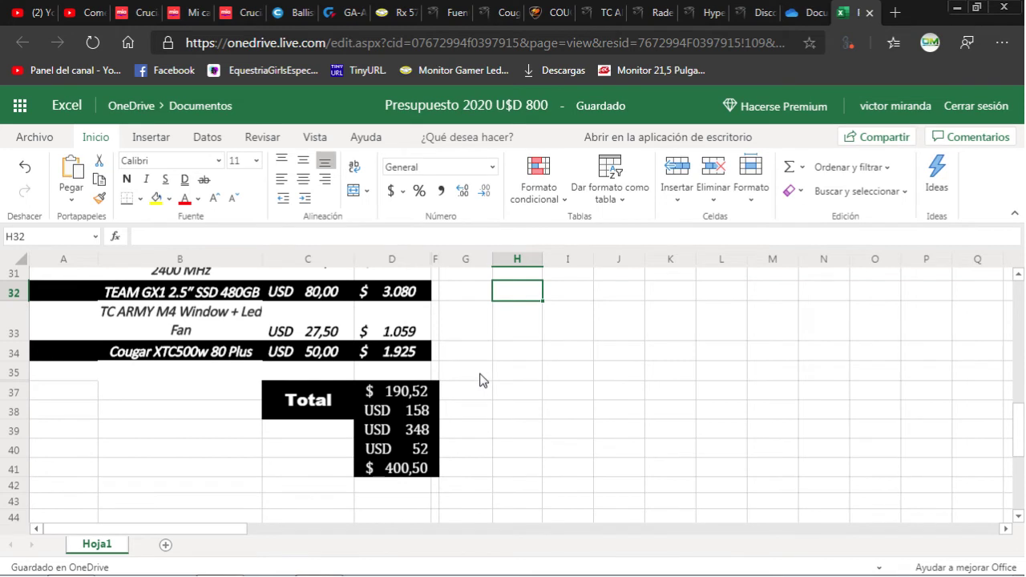
pyautogui.scroll(2, 479, 380)
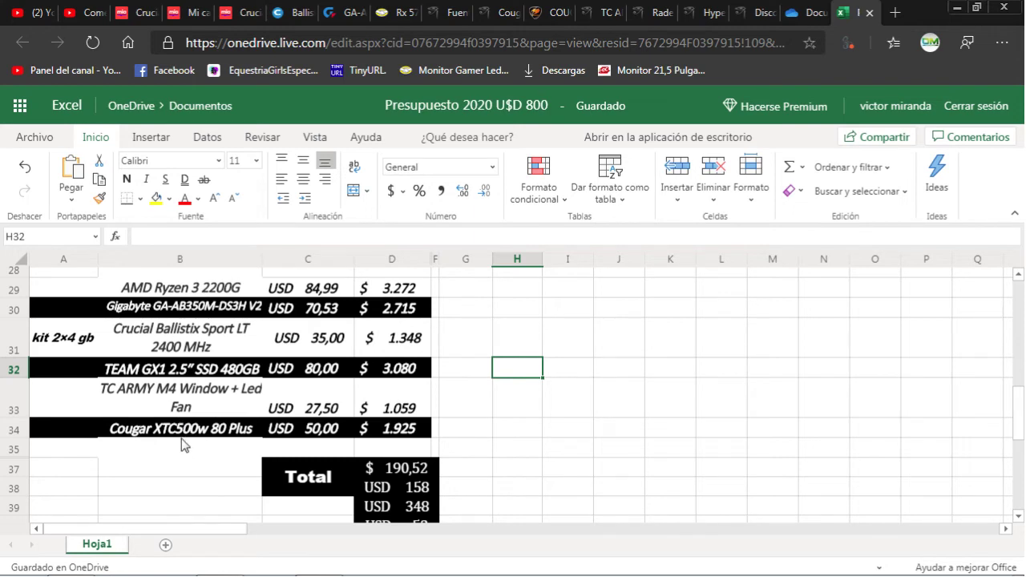
pyautogui.scroll(-2, 181, 438)
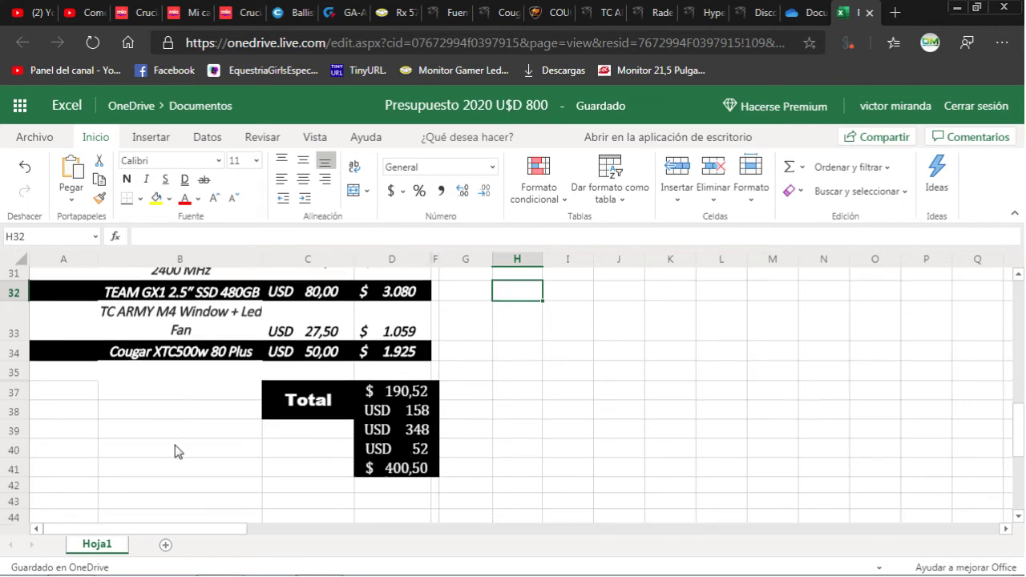
pyautogui.scroll(1, 175, 443)
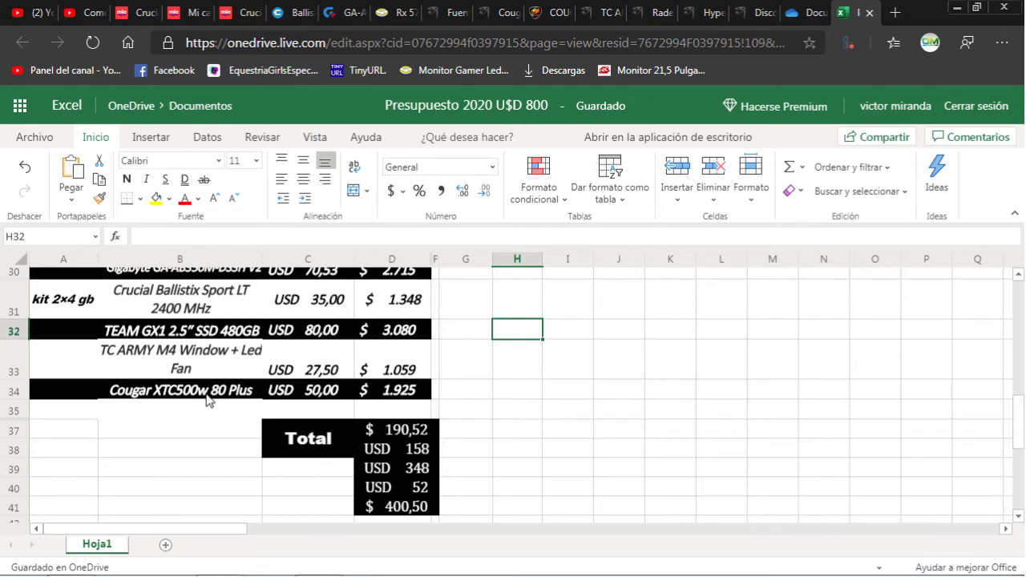
pyautogui.click(302, 395)
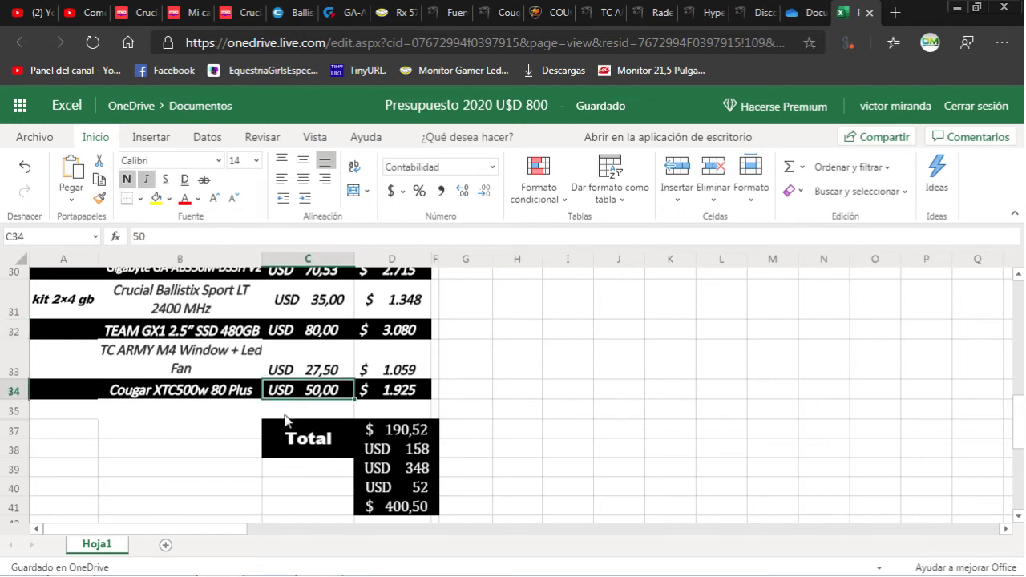
pyautogui.scroll(-1, 287, 418)
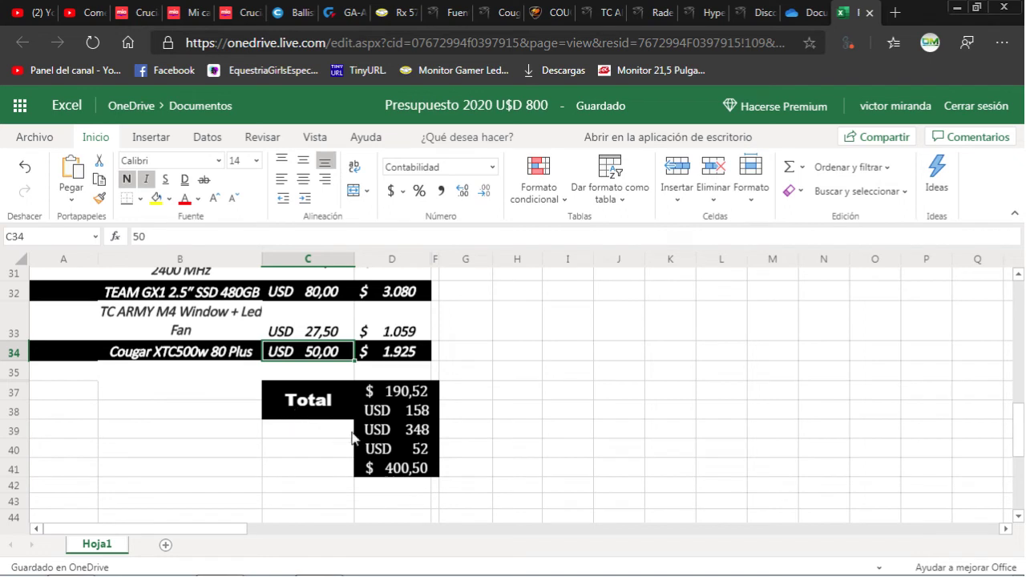
pyautogui.click(398, 420)
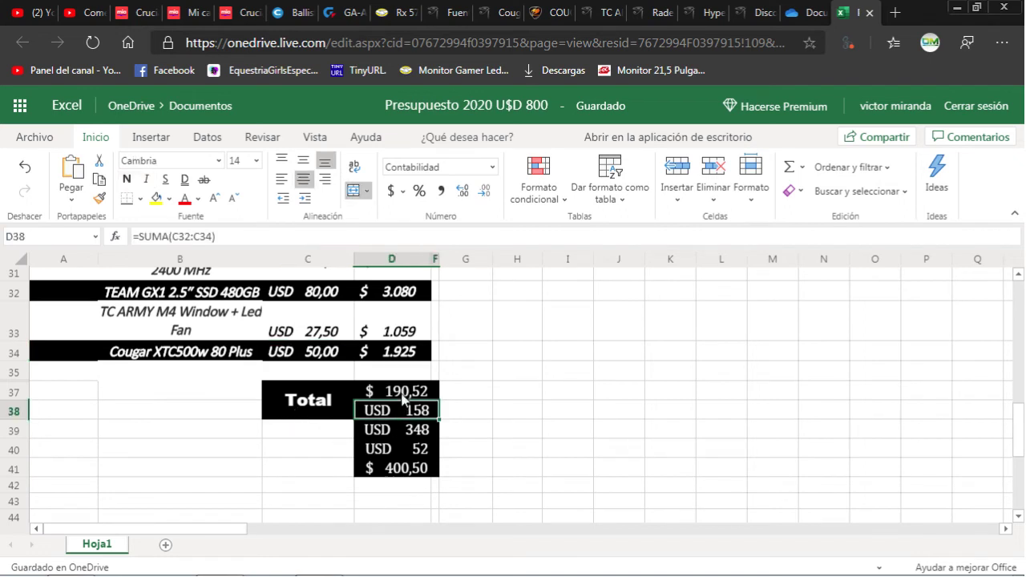
# Copy the cell formatting of the first total in D37 onto the totals in D38, D39 and D40.
pyautogui.click(404, 393)
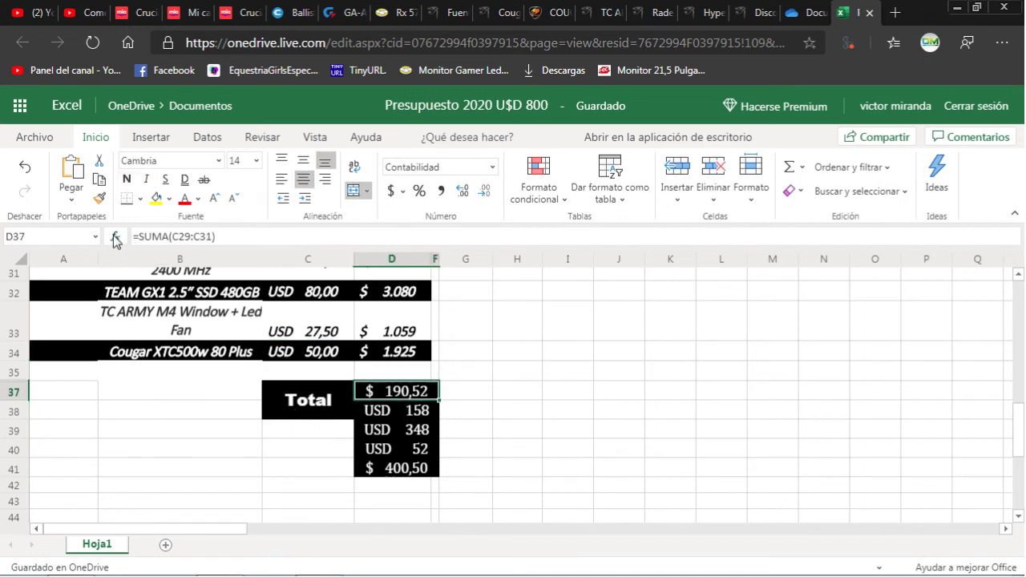
pyautogui.click(99, 198)
pyautogui.click(390, 412)
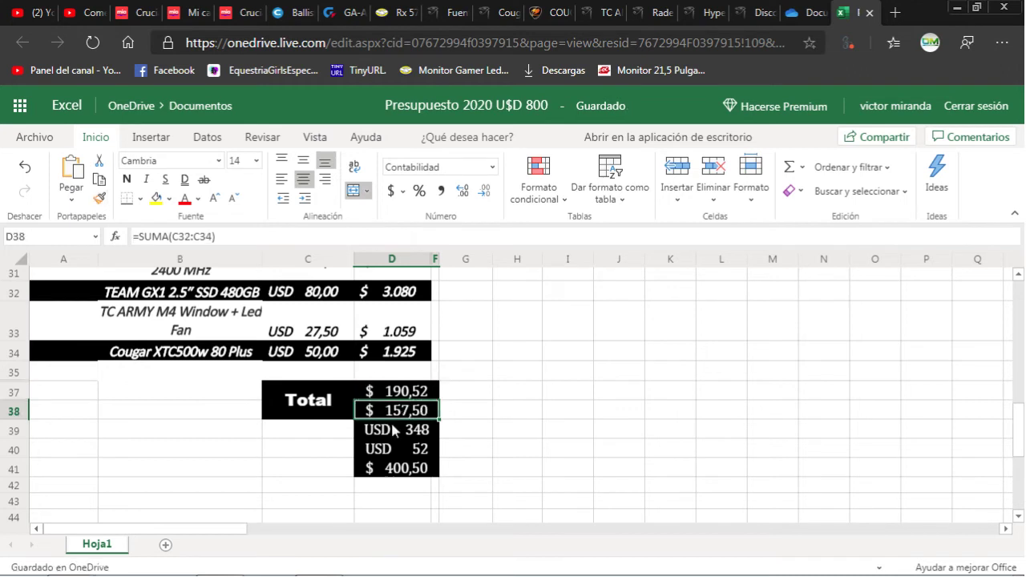
pyautogui.click(395, 435)
pyautogui.click(398, 412)
pyautogui.click(99, 198)
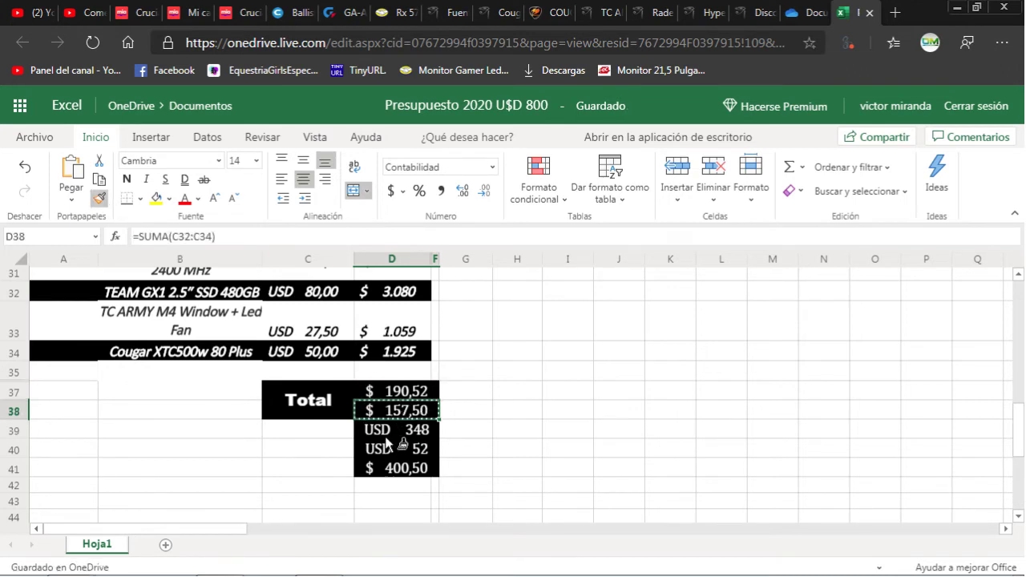
pyautogui.click(392, 433)
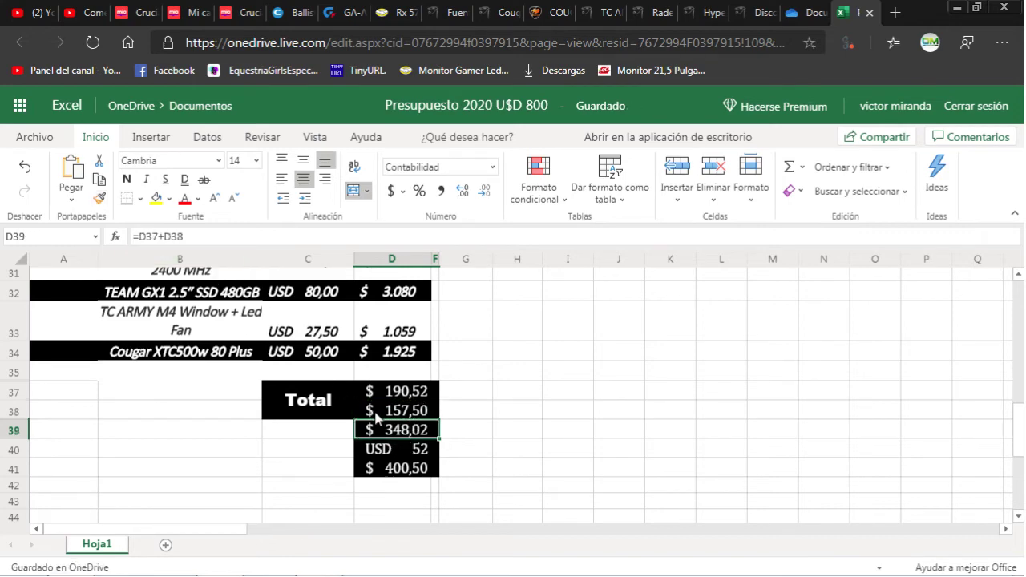
pyautogui.click(99, 198)
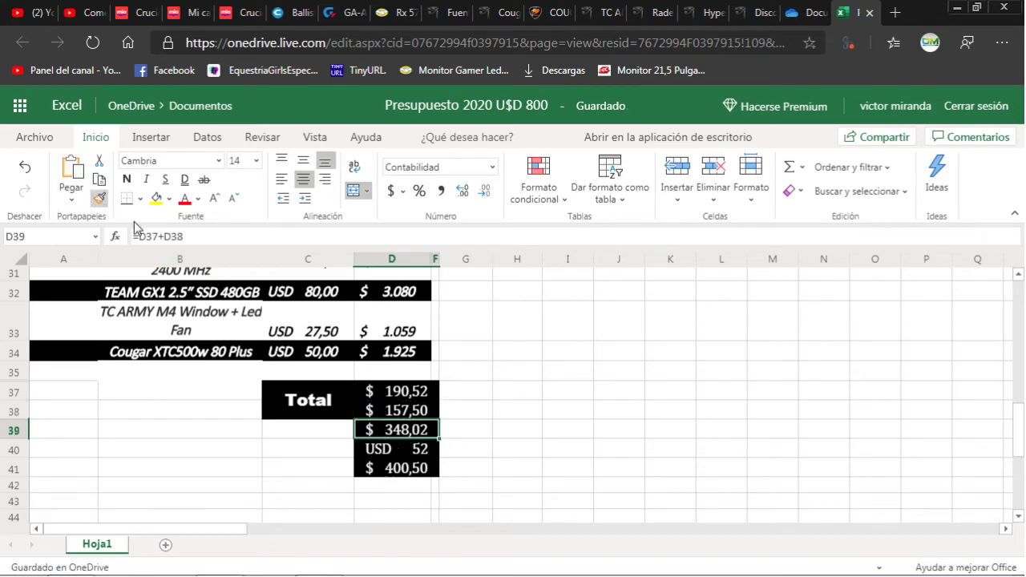
pyautogui.click(392, 458)
pyautogui.click(516, 449)
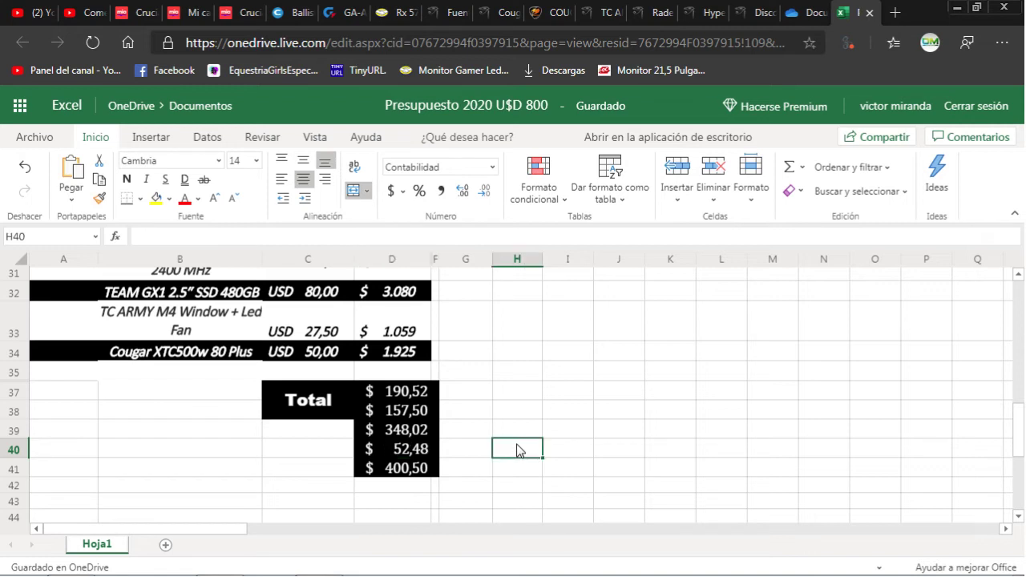
# Review the formulas of the totals in D38, D39 and D40 against the component prices above them.
pyautogui.click(417, 434)
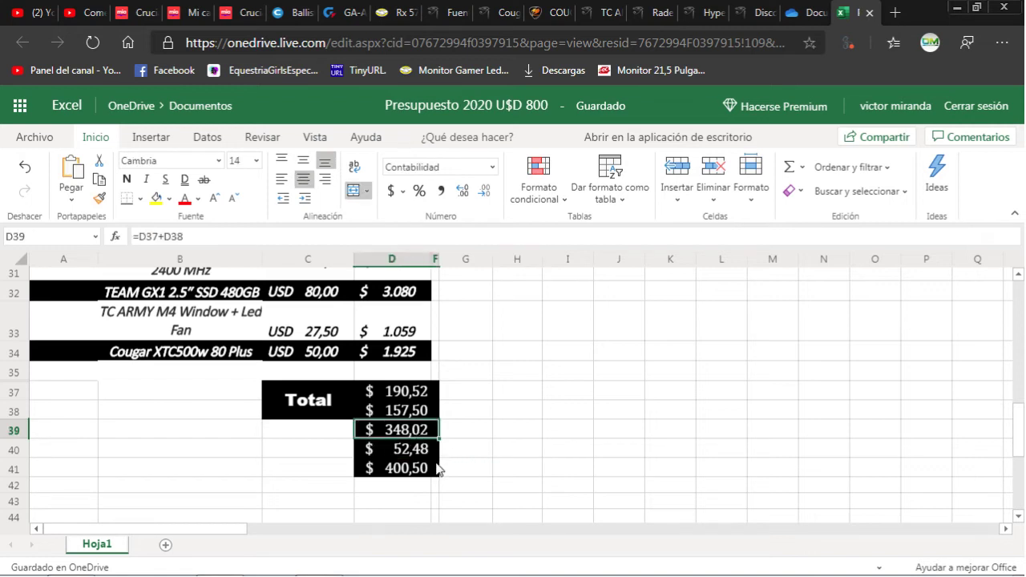
pyautogui.click(405, 412)
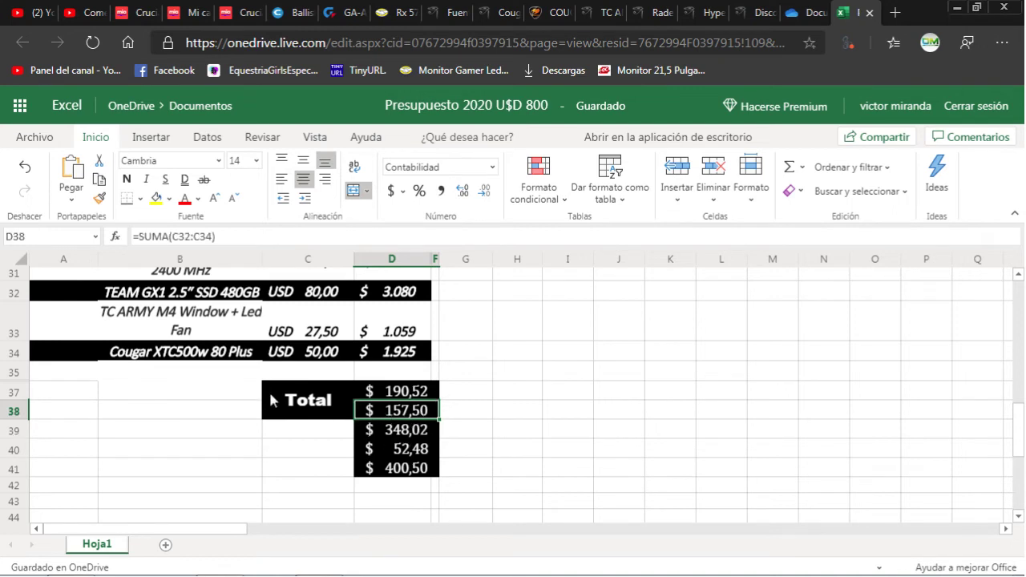
pyautogui.click(403, 440)
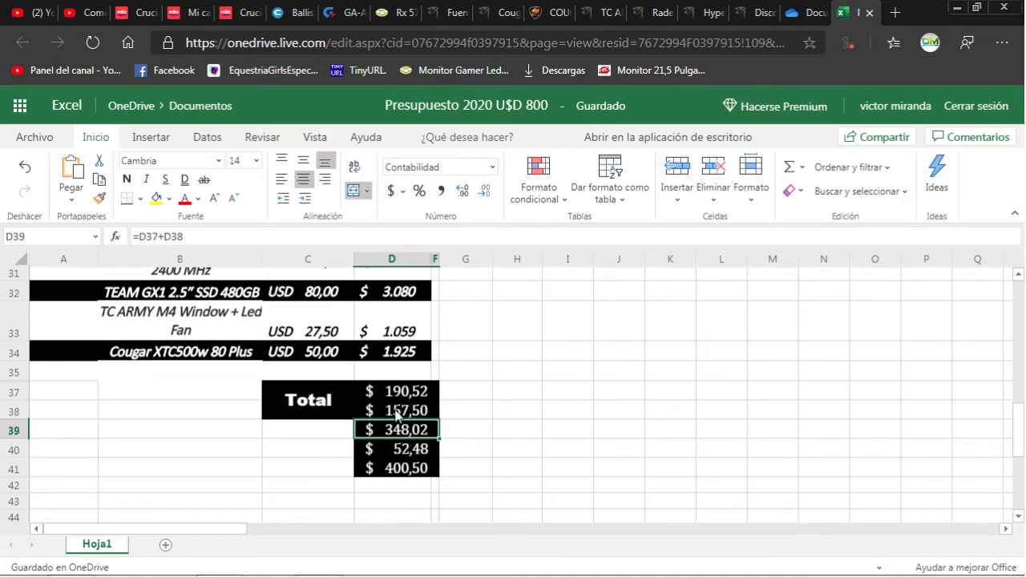
pyautogui.scroll(4, 305, 432)
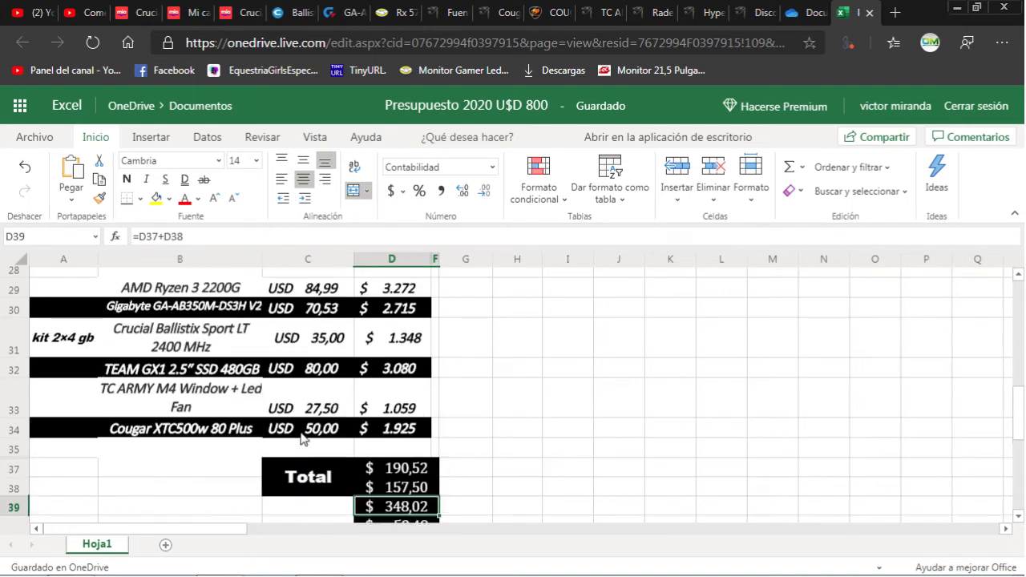
pyautogui.scroll(-4, 227, 480)
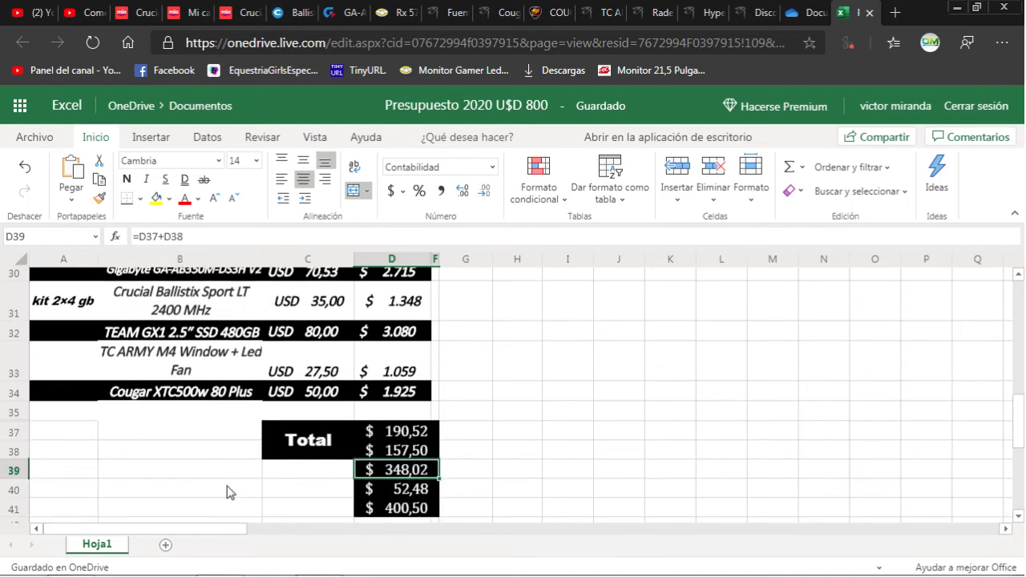
pyautogui.click(423, 449)
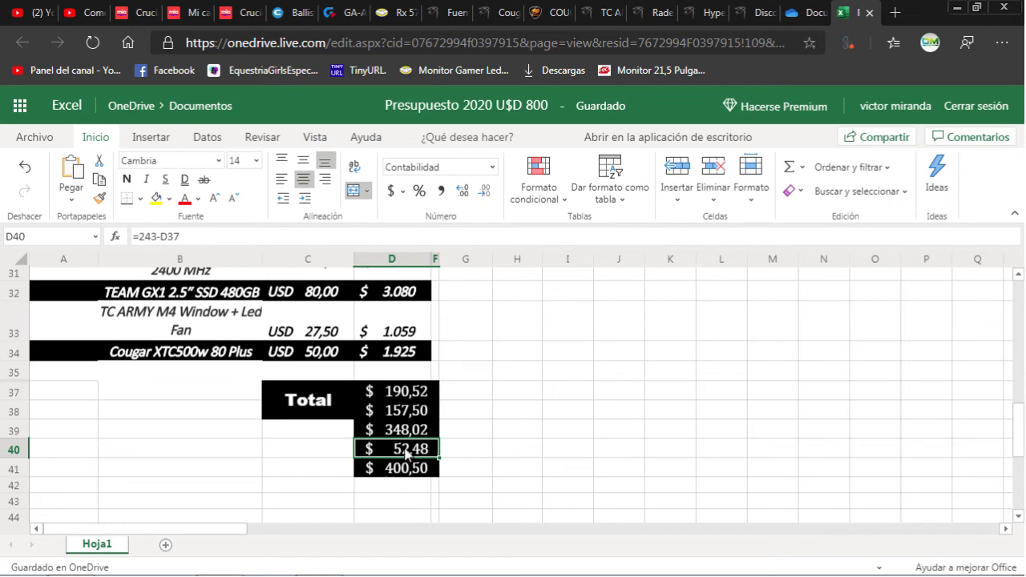
# Switch to the Tiendamia cart and examine the tax, handling and shipping charges that make up the subtotal.
pyautogui.click(190, 23)
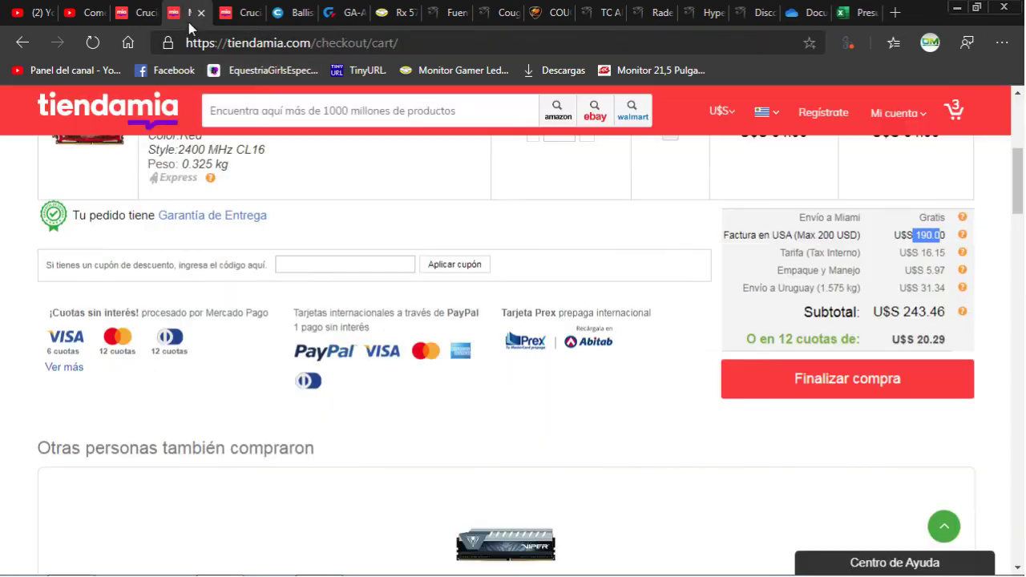
pyautogui.scroll(3, 349, 486)
pyautogui.scroll(-3, 357, 485)
pyautogui.doubleClick(928, 253)
pyautogui.click(942, 270)
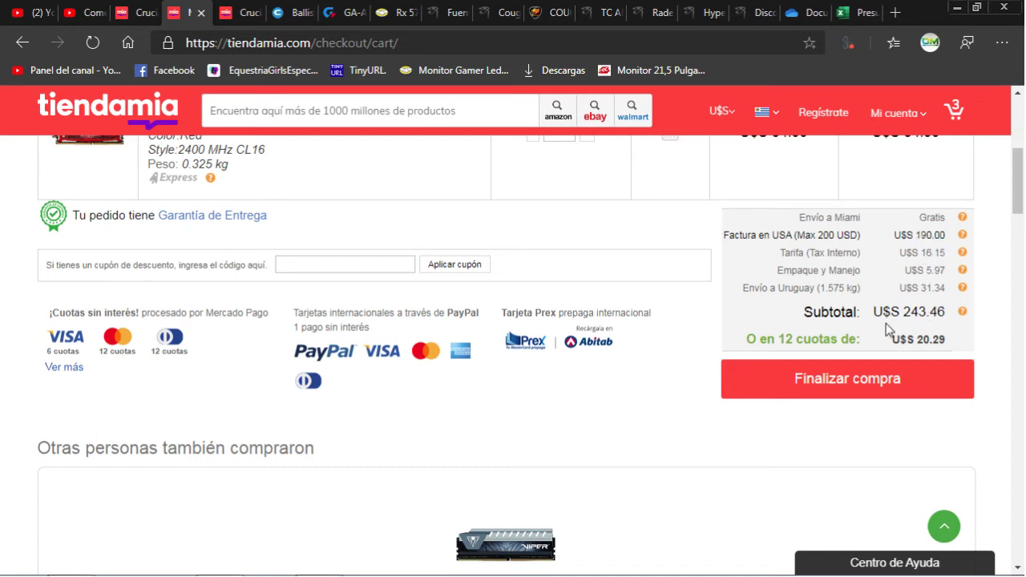
# Return to the budget workbook and label the shipping amount by entering "Gasto envio Tienda" in C40.
pyautogui.click(855, 13)
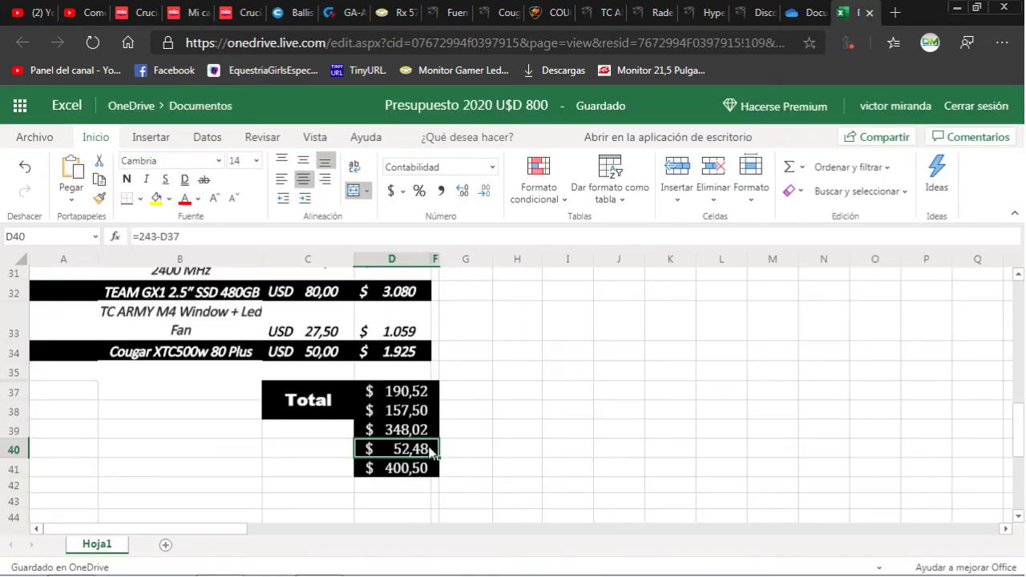
pyautogui.click(323, 454)
pyautogui.write('Envio')
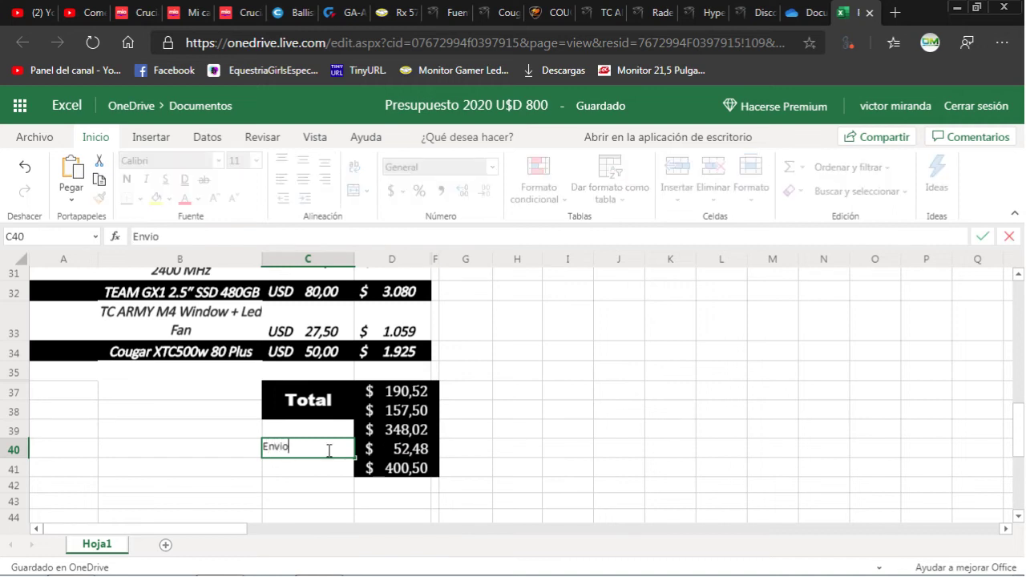
pyautogui.click(154, 443)
pyautogui.press('Left')
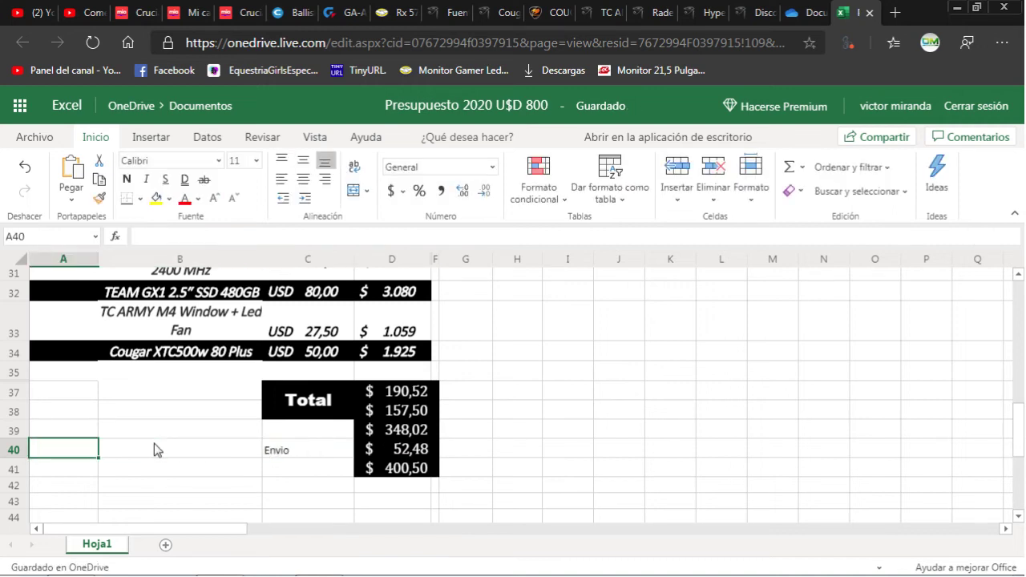
pyautogui.click(308, 459)
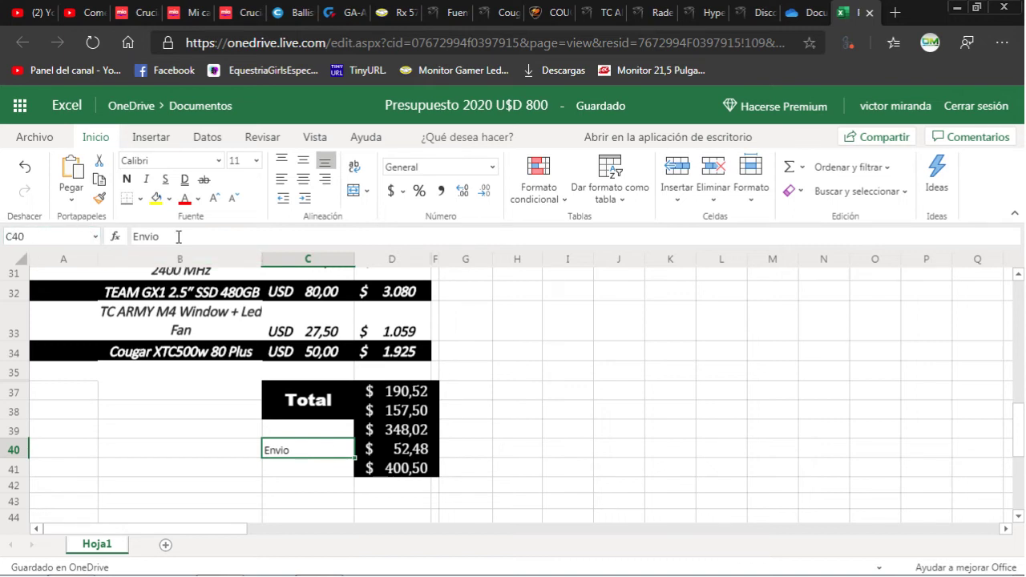
pyautogui.moveTo(152, 237); pyautogui.dragTo(90, 236)
pyautogui.write('Gasto env')
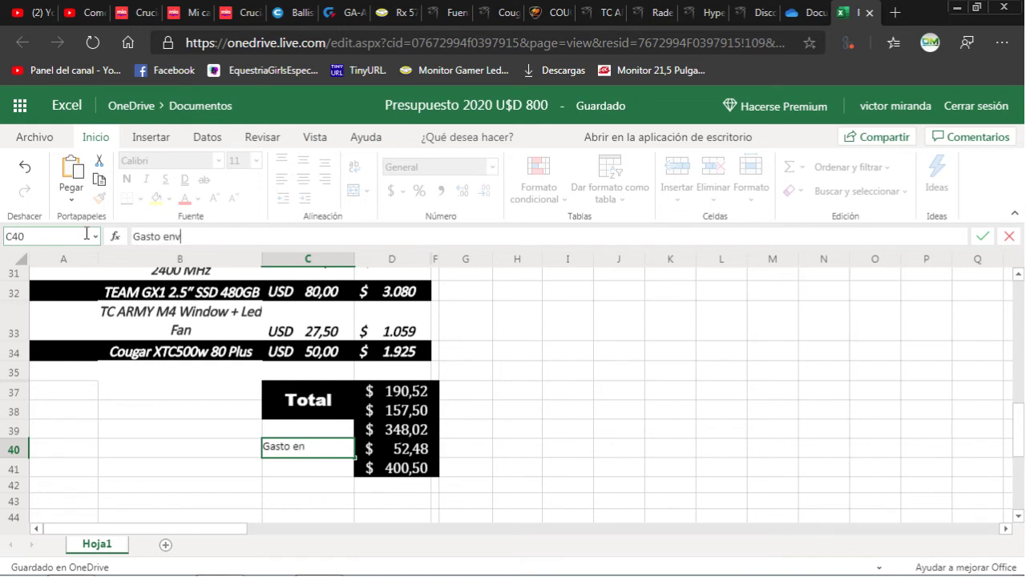
pyautogui.write('io Tienda')
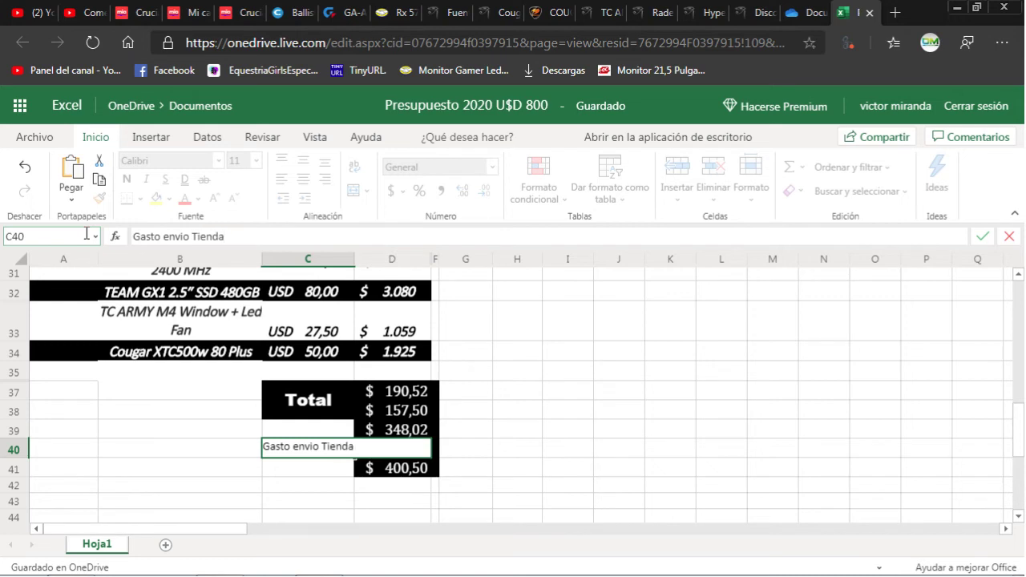
pyautogui.press('Return')
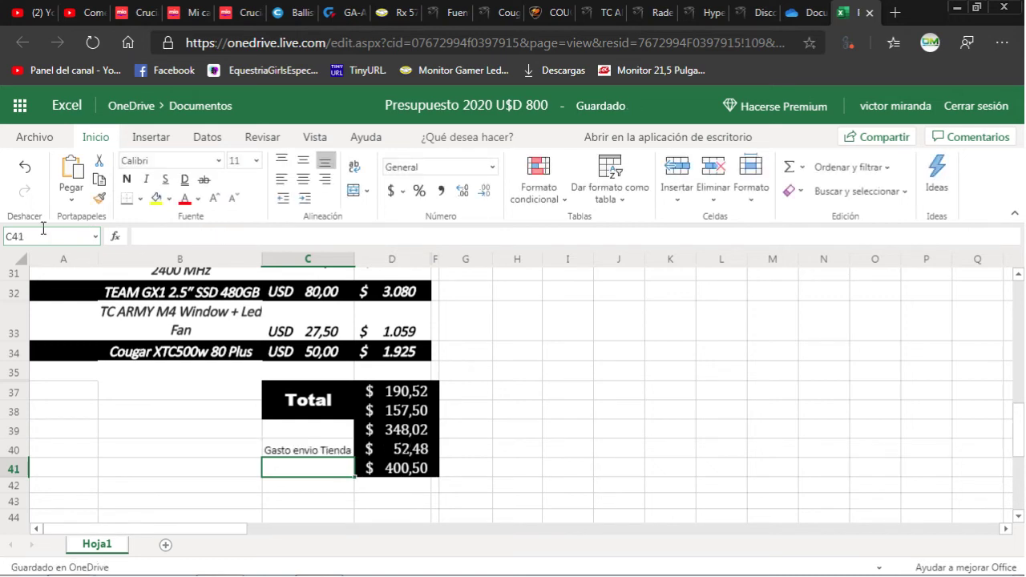
pyautogui.click(305, 452)
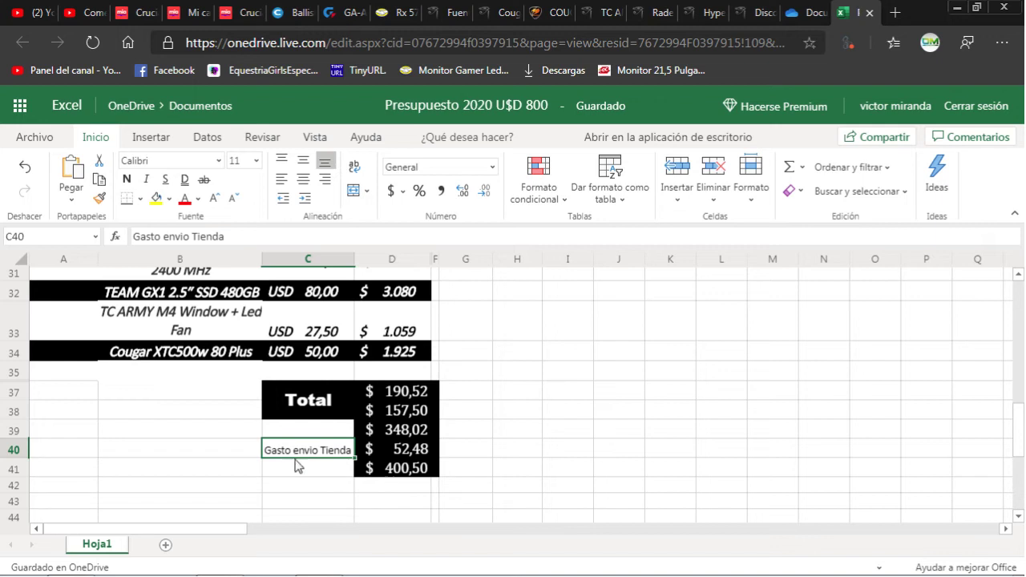
# Move the merged "Total" label from C37 down to C41, beside the final total.
pyautogui.click(304, 414)
pyautogui.hotkey('ctrl', 'c')
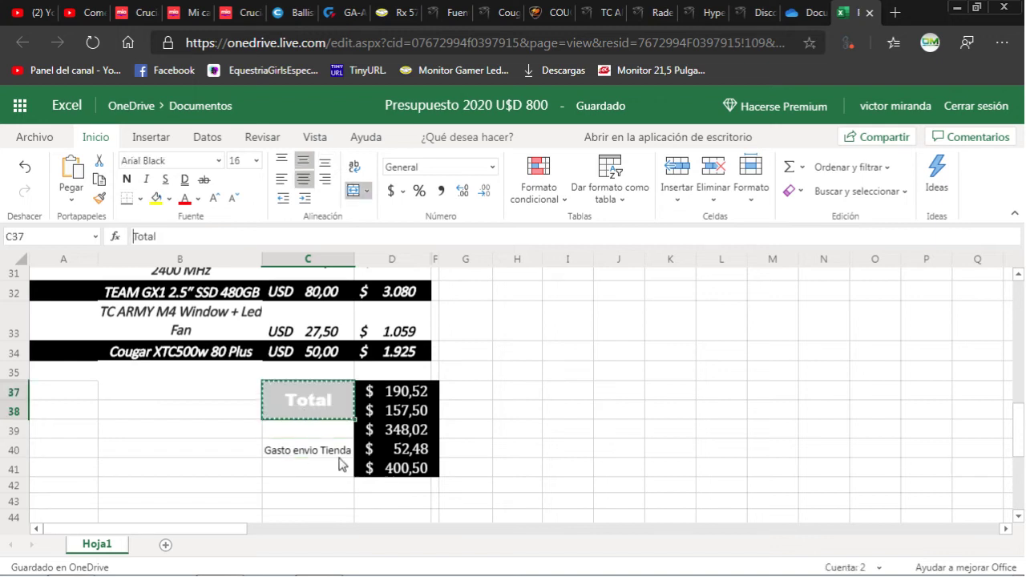
pyautogui.click(309, 470)
pyautogui.hotkey('ctrl', 'v')
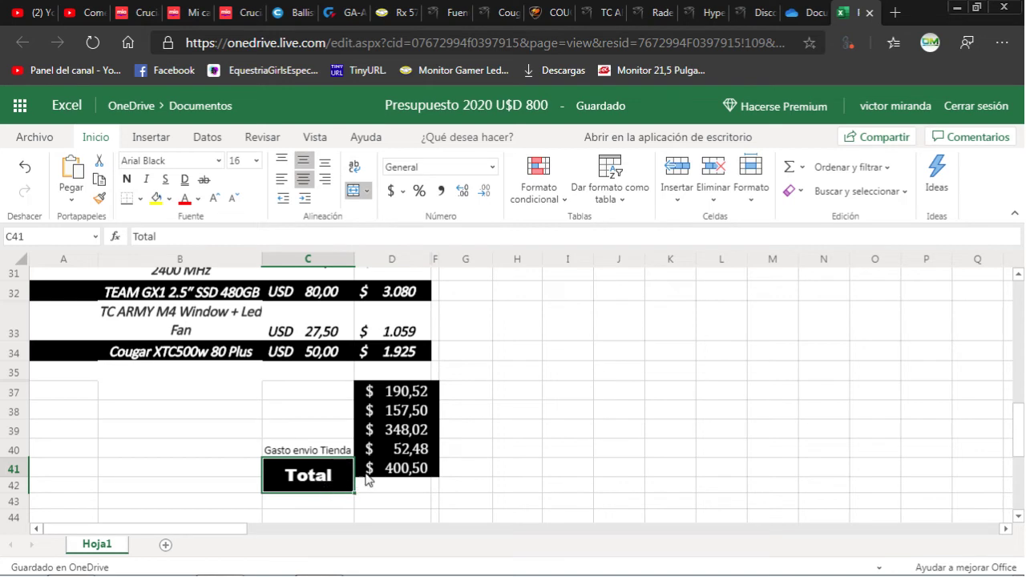
# Merge the final total's cell in D41 with the row 42 cells below and centre its amount vertically.
pyautogui.moveTo(383, 473); pyautogui.dragTo(390, 484)
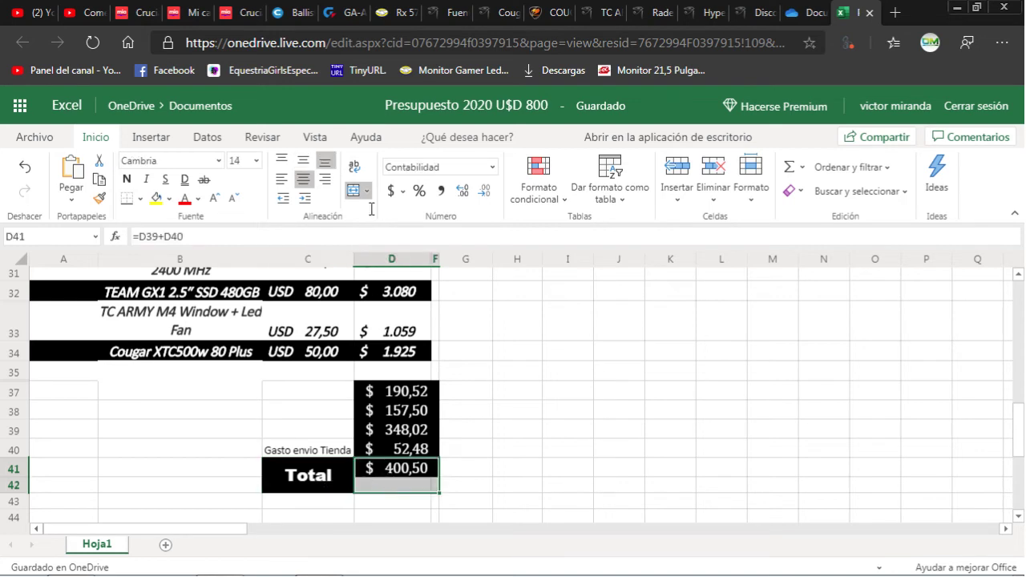
pyautogui.click(353, 190)
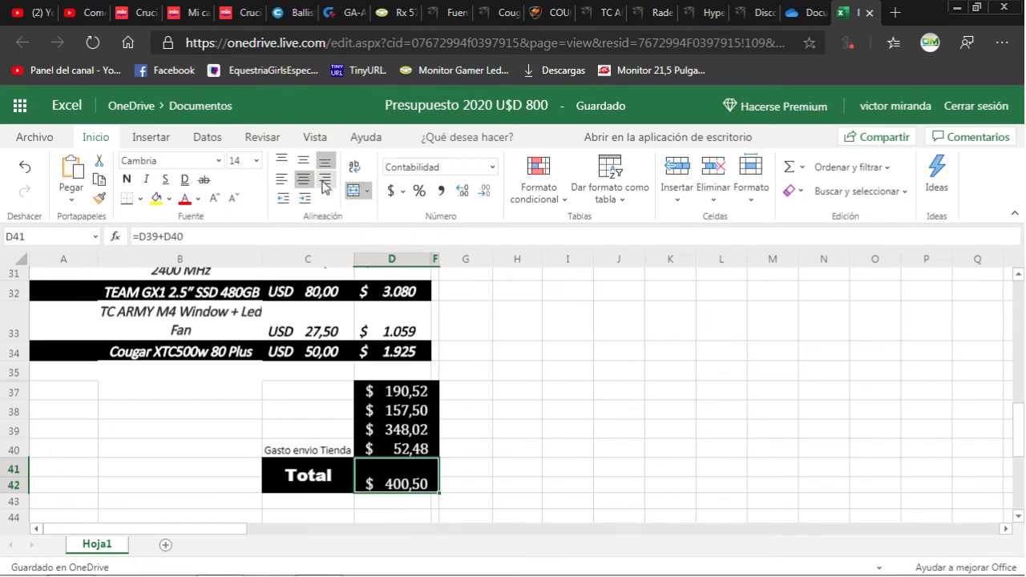
pyautogui.click(303, 161)
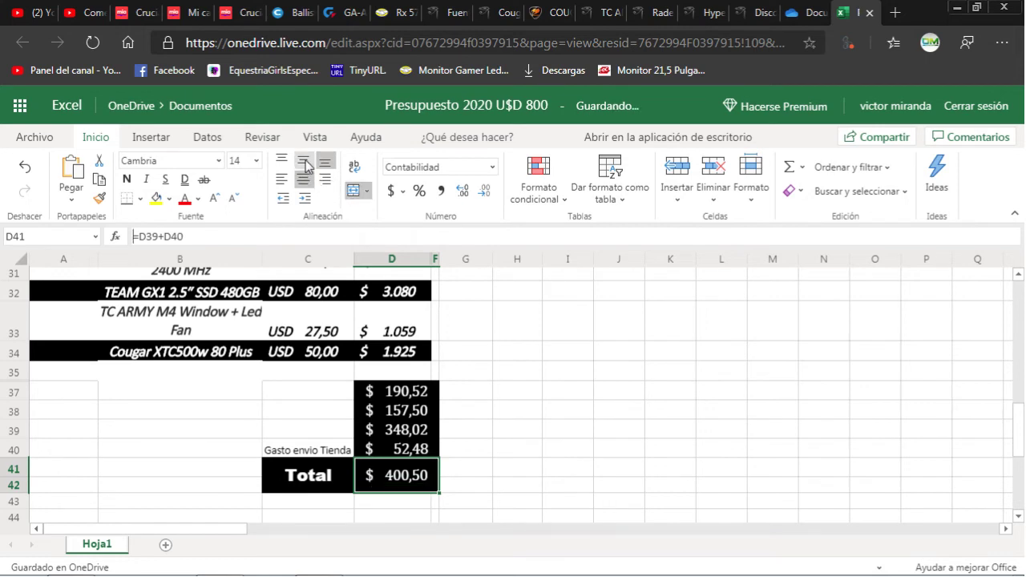
pyautogui.click(515, 470)
# Increase the font size of the final total in D41 to 18.
pyautogui.click(424, 483)
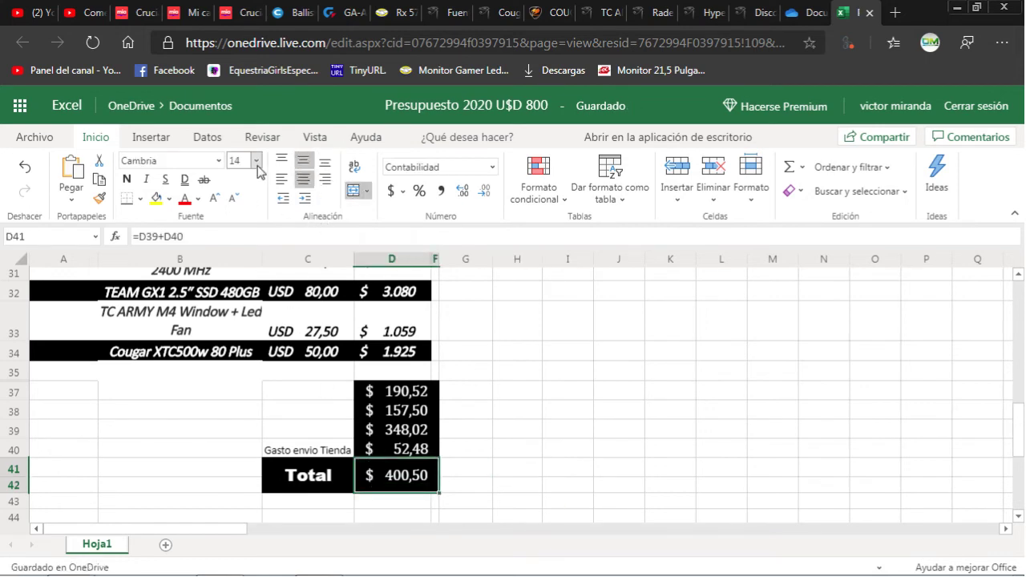
pyautogui.click(215, 198)
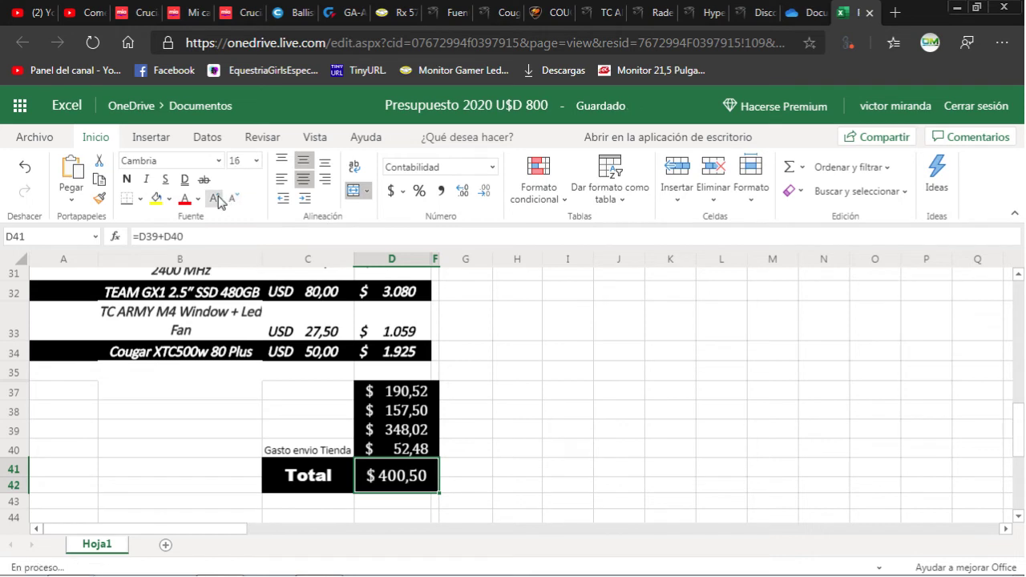
pyautogui.click(215, 198)
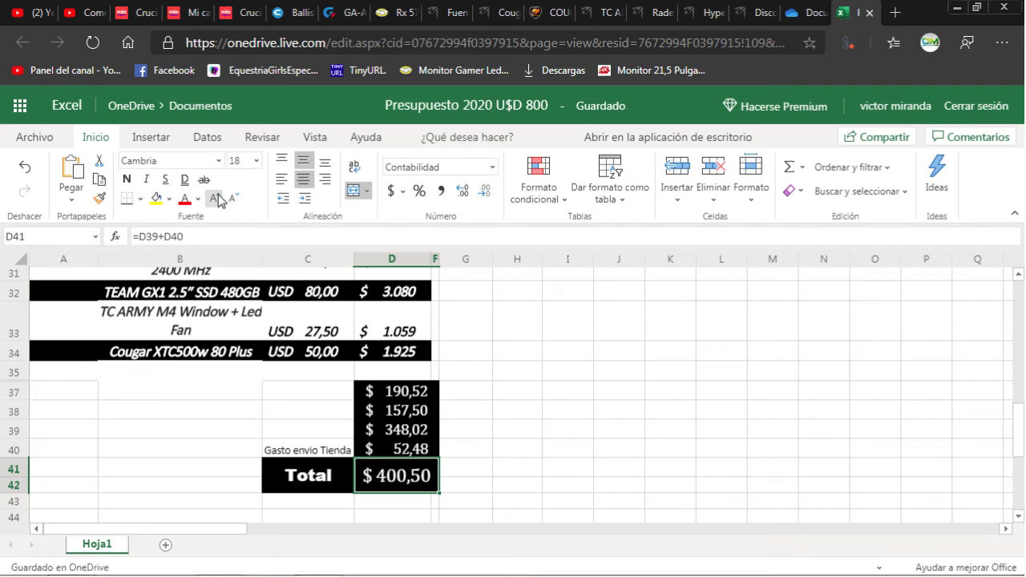
pyautogui.click(514, 473)
pyautogui.scroll(1, 505, 475)
pyautogui.scroll(-1, 505, 475)
# Enter the label "SUb total componentes" in C39 beside the combined component cost.
pyautogui.click(336, 437)
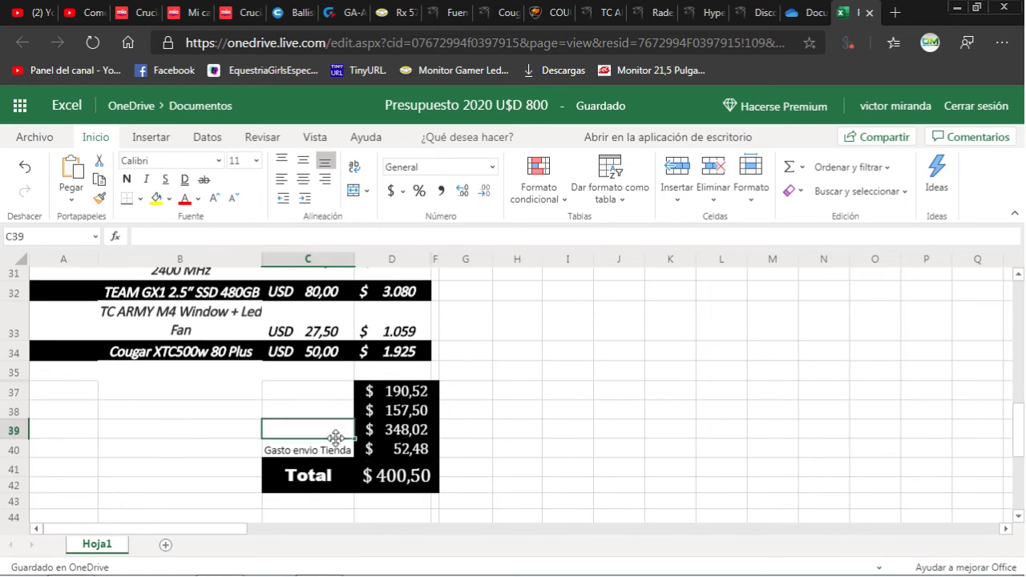
pyautogui.write('SUb total')
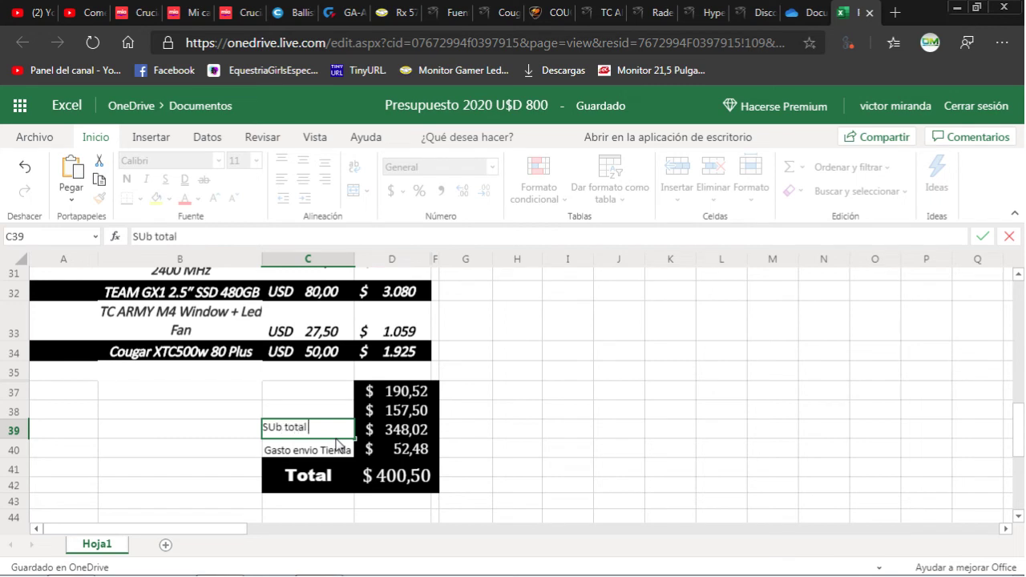
pyautogui.write('componentes')
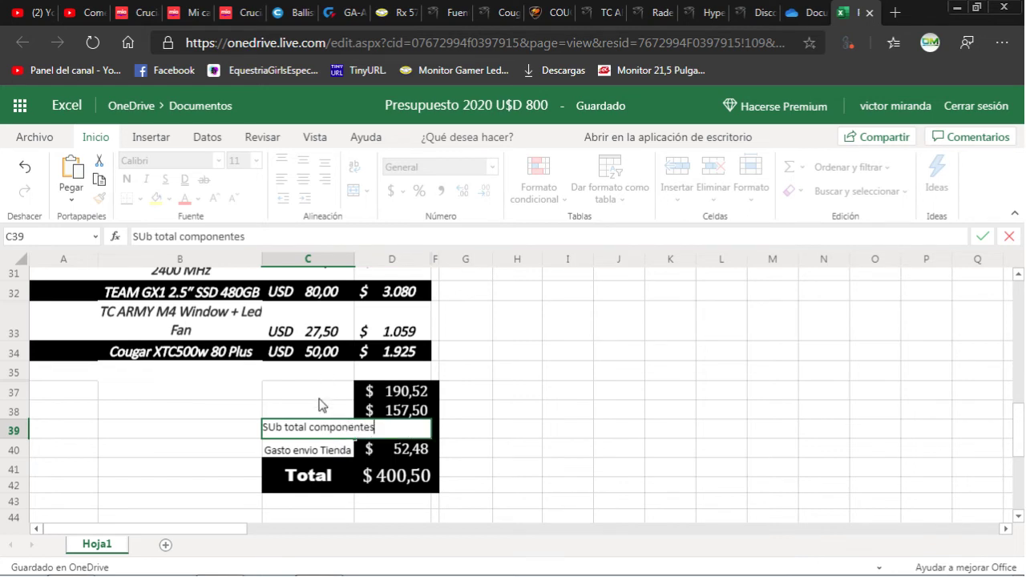
pyautogui.click(323, 409)
# Make row 39 taller and centre the components subtotal label in C39 horizontally and vertically.
pyautogui.click(313, 433)
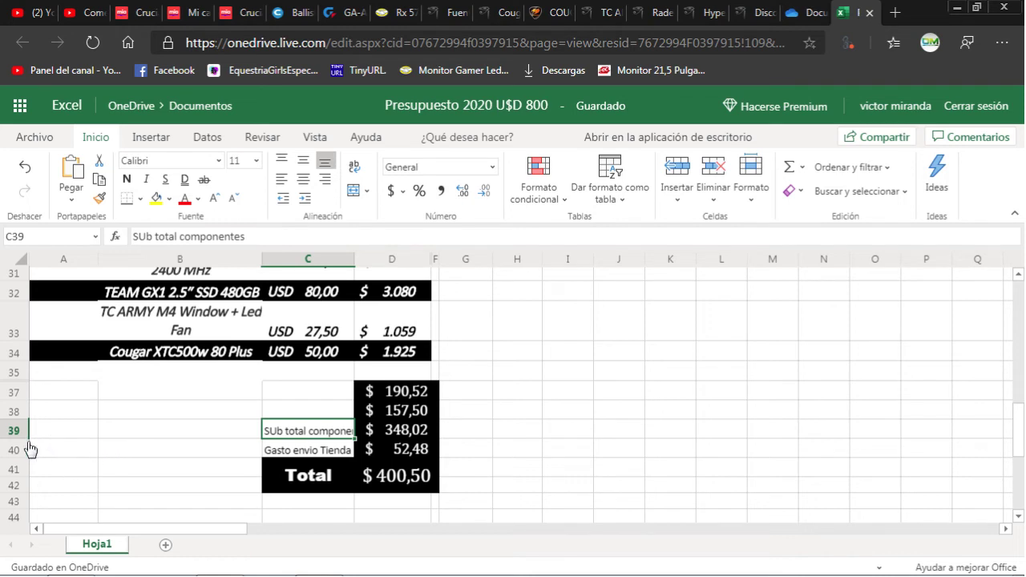
pyautogui.moveTo(16, 440); pyautogui.dragTo(16, 449)
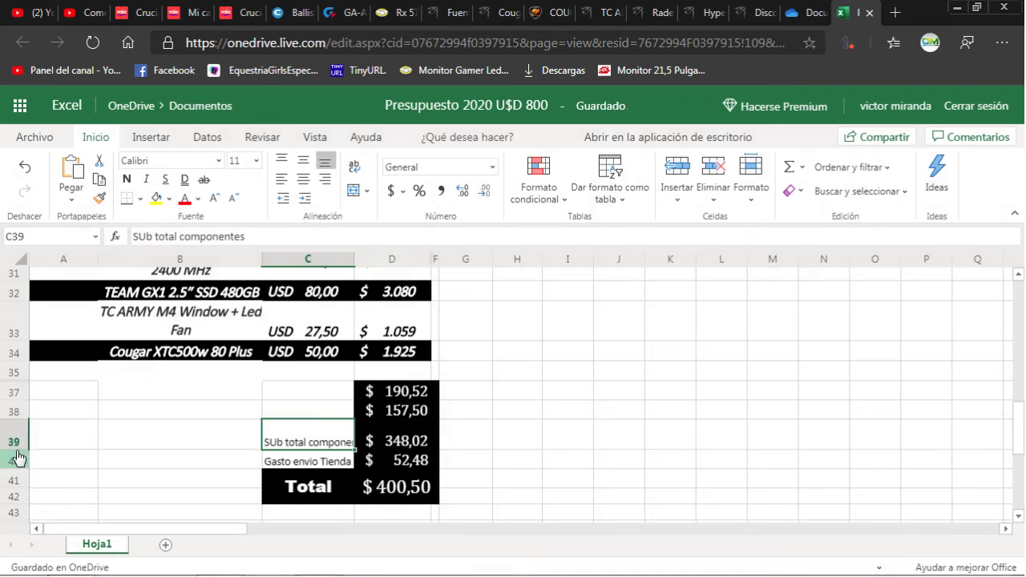
pyautogui.click(303, 178)
pyautogui.click(305, 163)
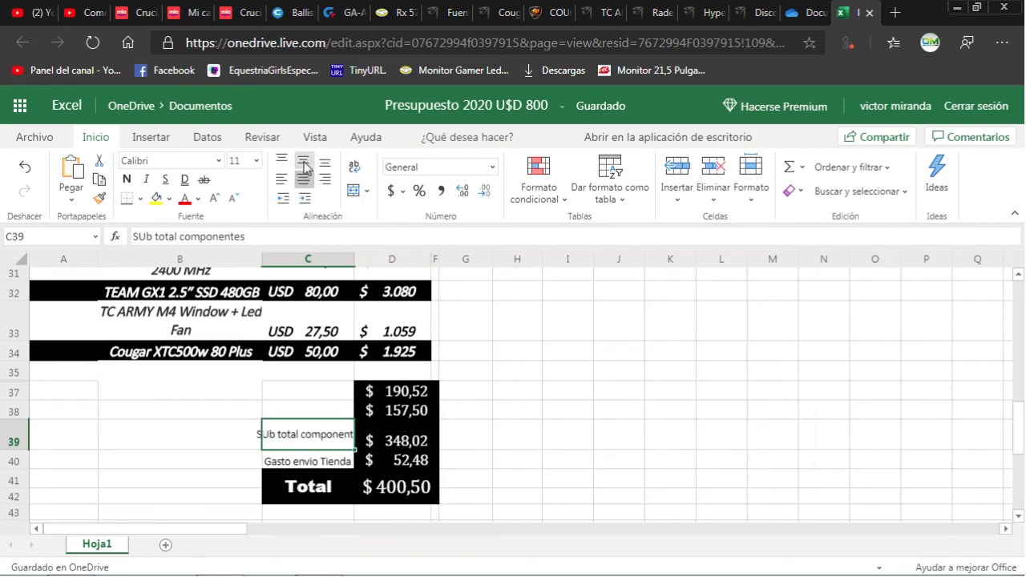
pyautogui.rightClick(302, 433)
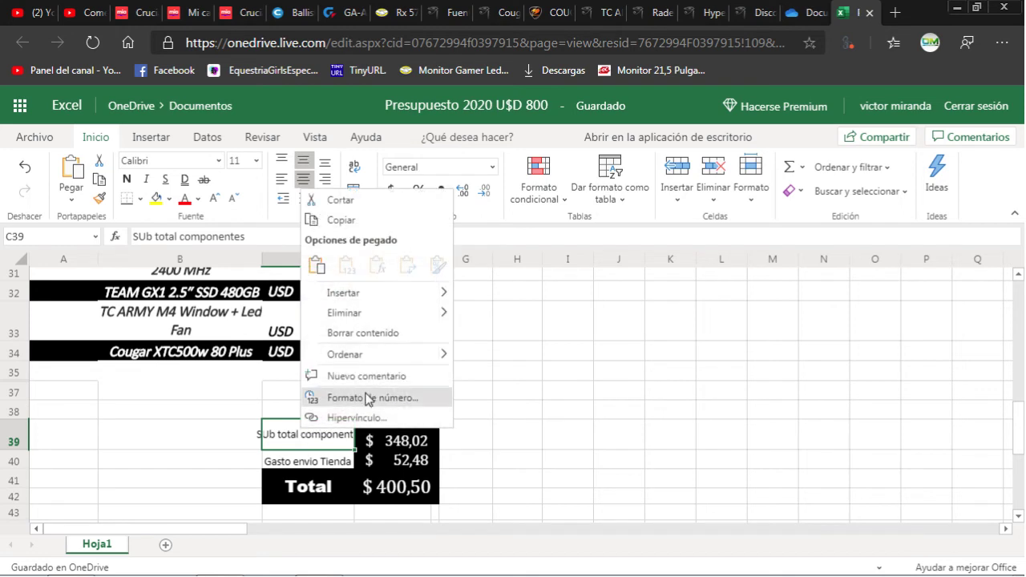
pyautogui.moveTo(380, 358)
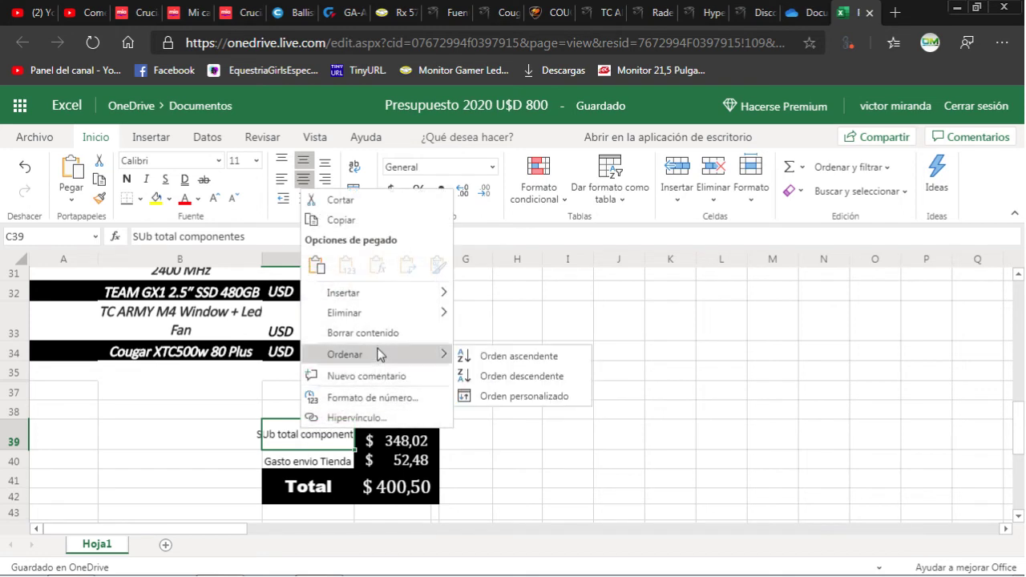
pyautogui.click(561, 501)
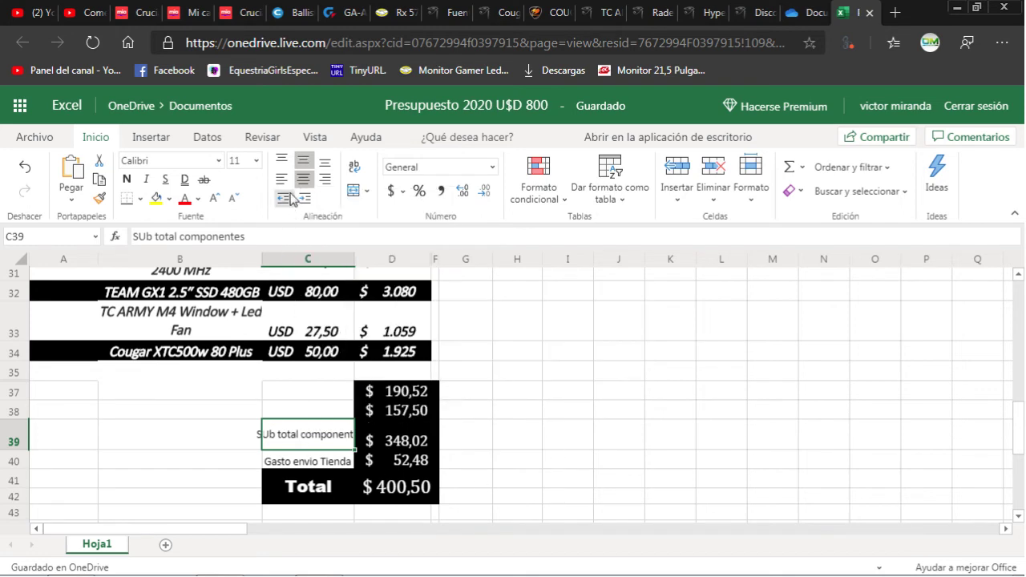
# Reduce the components subtotal label in C39 to font size 9 so it fits the column.
pyautogui.click(232, 200)
pyautogui.click(231, 201)
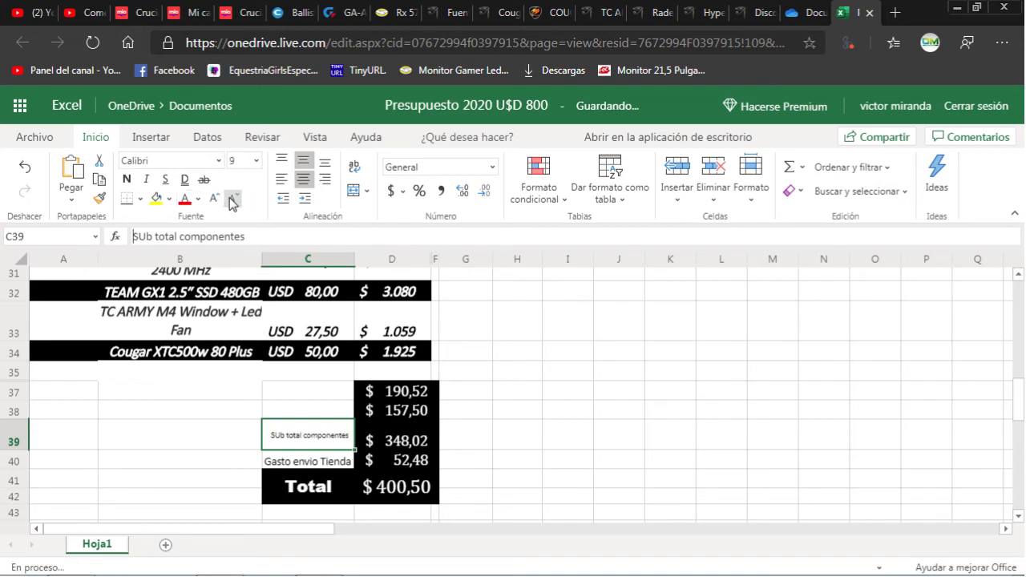
# Label the two store amounts by entering "Uruguay" in C38 and "Tienda Mia" in C37.
pyautogui.click(321, 409)
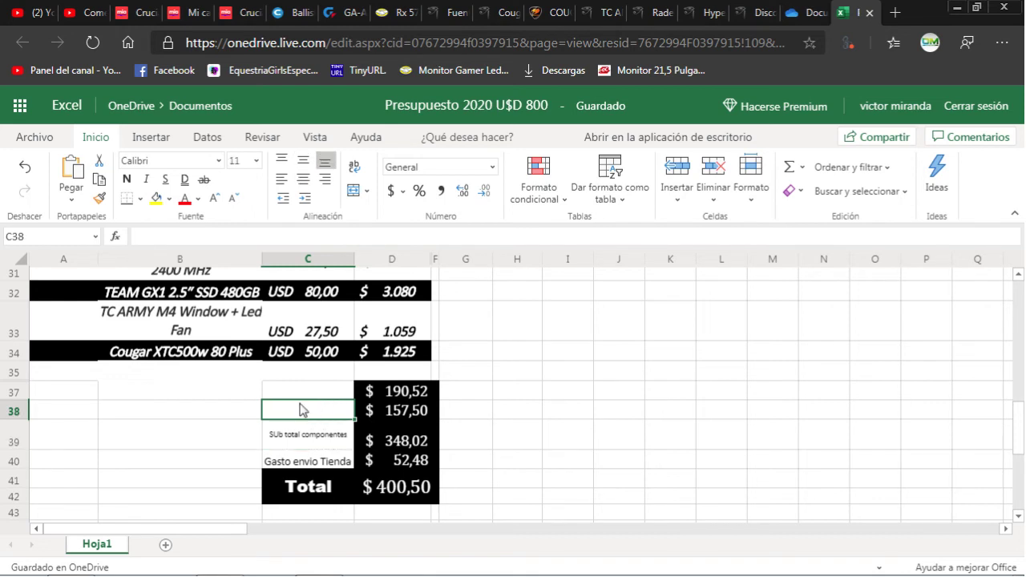
pyautogui.write('Uruguay')
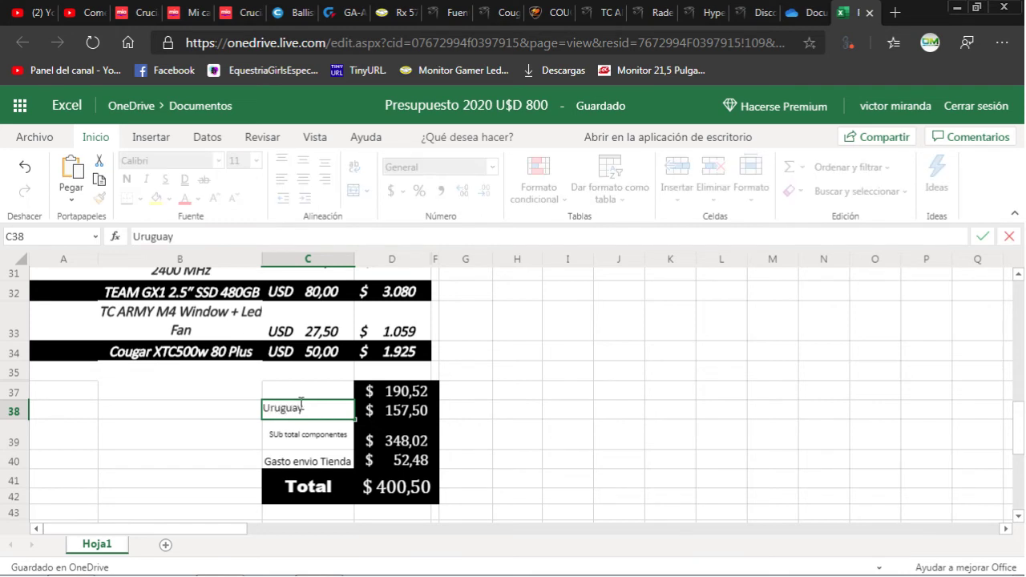
pyautogui.click(309, 393)
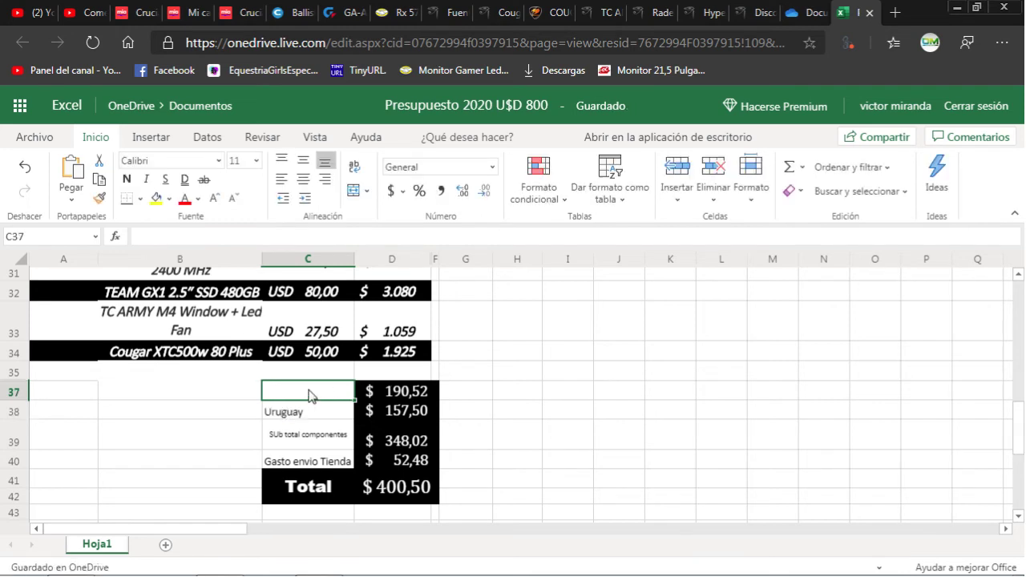
pyautogui.write('Tienda Mia')
pyautogui.click(465, 423)
# Set the text of the labels in C37:C40 to black with font size 12.
pyautogui.moveTo(309, 391); pyautogui.dragTo(318, 464)
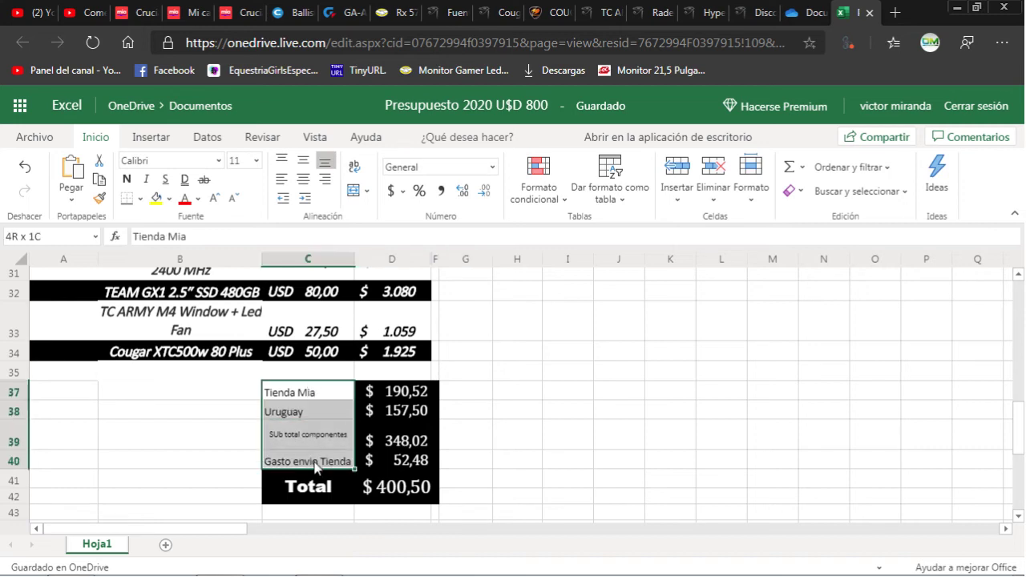
pyautogui.click(198, 199)
pyautogui.click(200, 222)
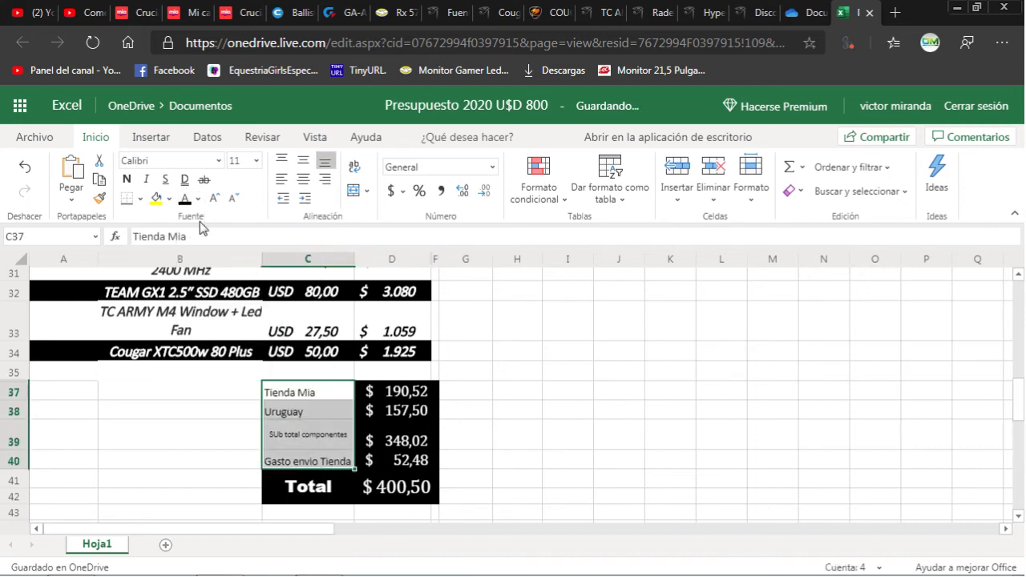
pyautogui.click(214, 199)
# Fill the label cells C37:C40 with a light blue theme colour.
pyautogui.click(169, 199)
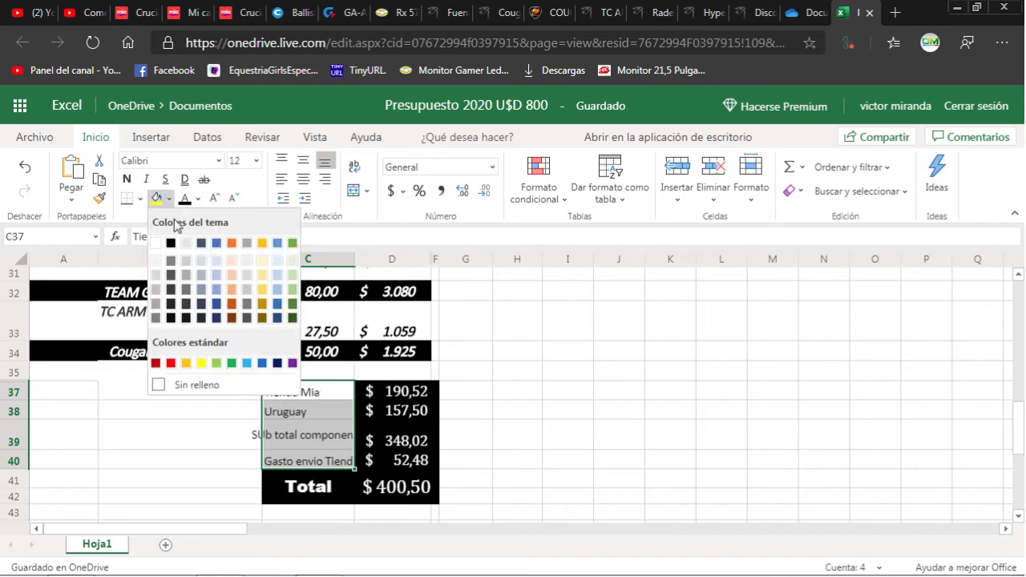
pyautogui.click(217, 293)
pyautogui.click(508, 441)
# Set the font size of the "SUb total componentes" label in C39 to 9.
pyautogui.click(332, 443)
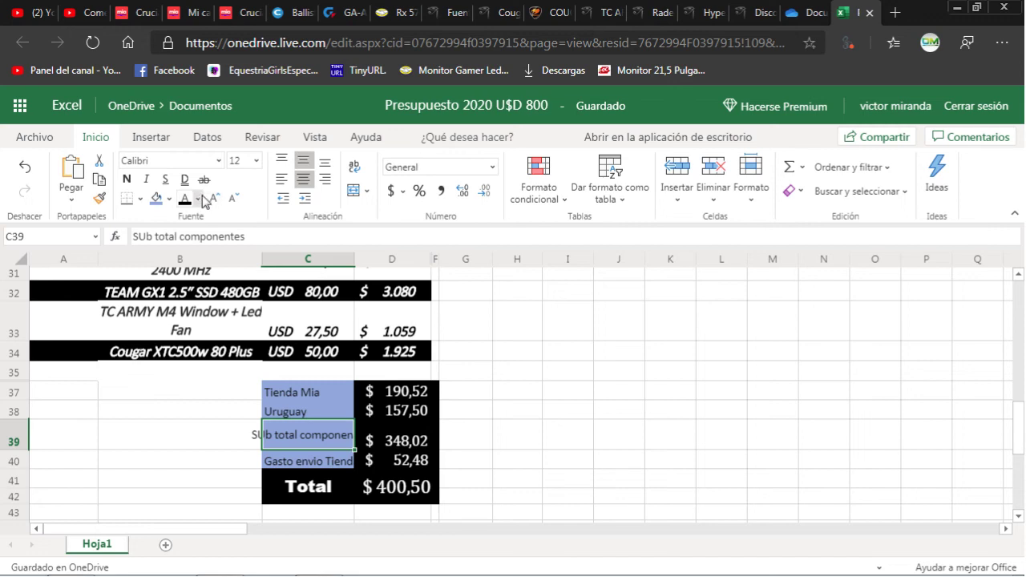
pyautogui.click(241, 198)
pyautogui.click(243, 200)
pyautogui.click(243, 200)
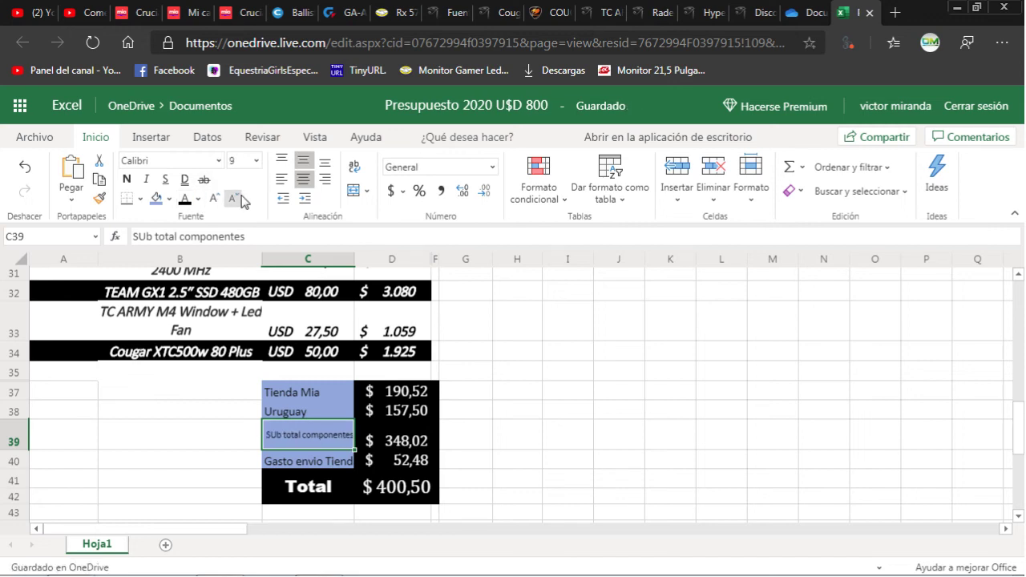
# Correct the capitalisation of the subtotal label in C39 so it reads "Sub total componentes".
pyautogui.click(180, 235)
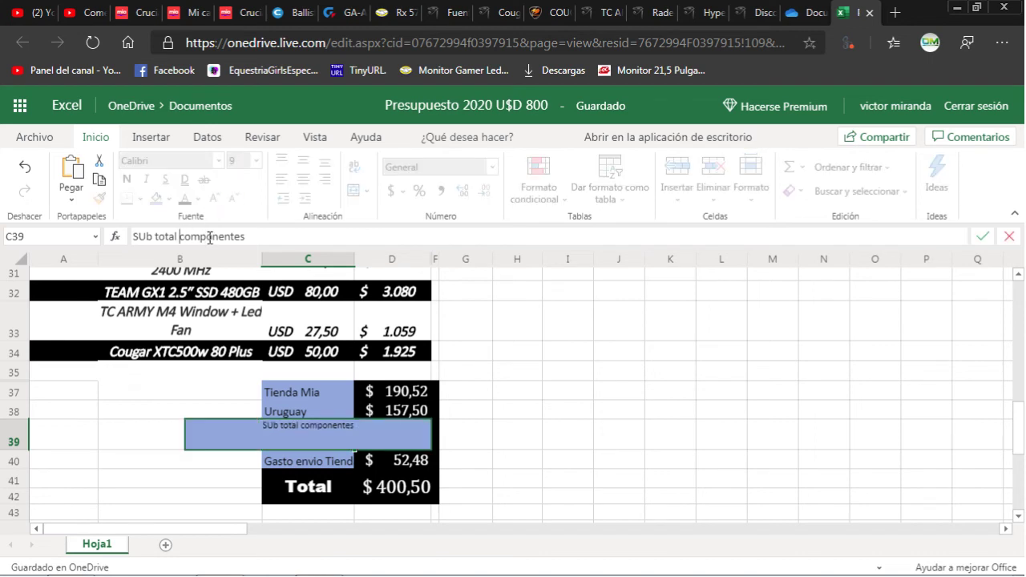
pyautogui.press('Return')
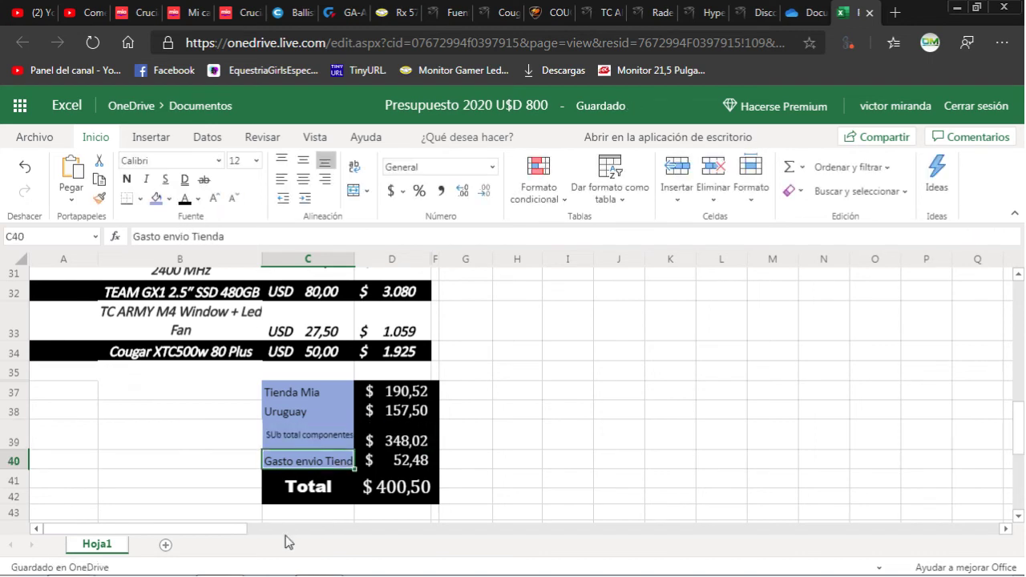
pyautogui.click(314, 440)
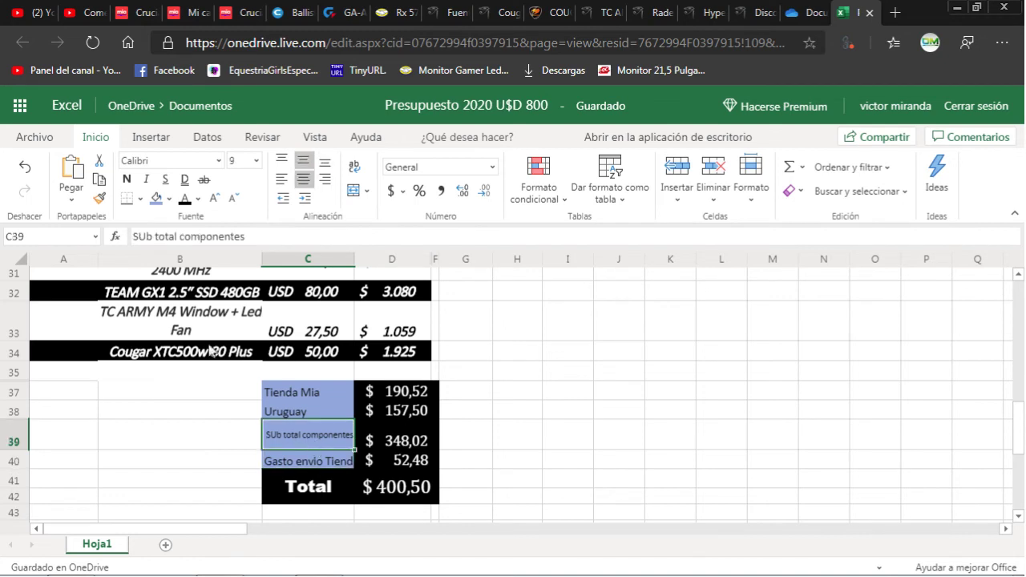
pyautogui.click(148, 239)
pyautogui.press('BackSpace')
pyautogui.write('u')
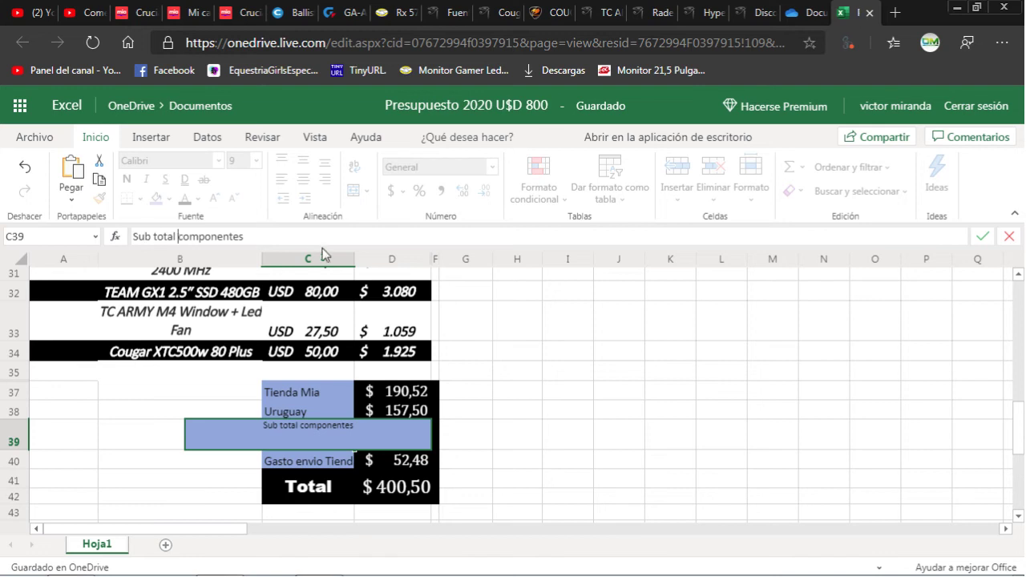
pyautogui.click(500, 433)
pyautogui.click(319, 442)
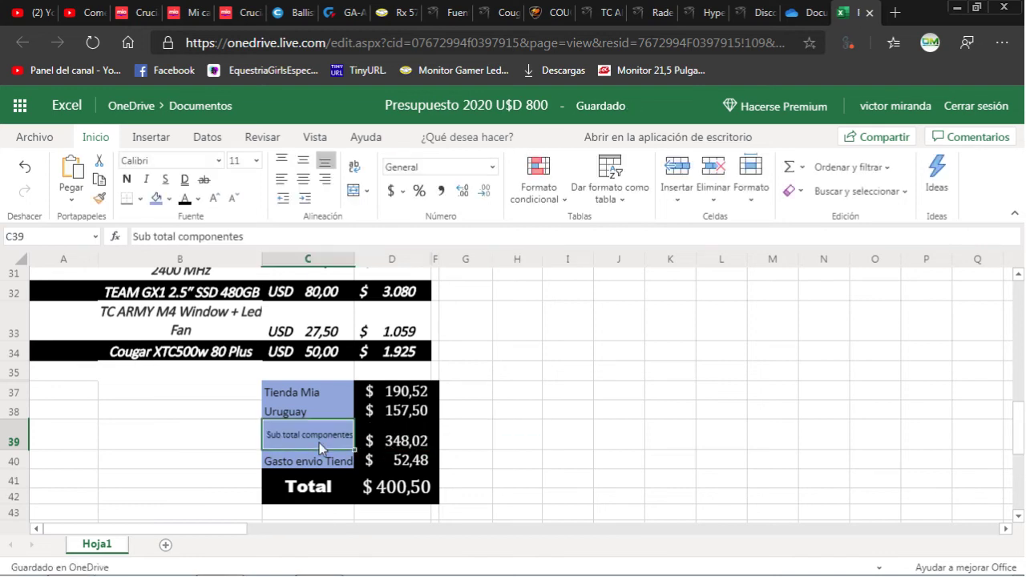
# Review the final total in D41 together with the store subtotals and the component list above it.
pyautogui.click(512, 416)
pyautogui.scroll(-2, 505, 462)
pyautogui.scroll(2, 502, 468)
pyautogui.scroll(-1, 492, 465)
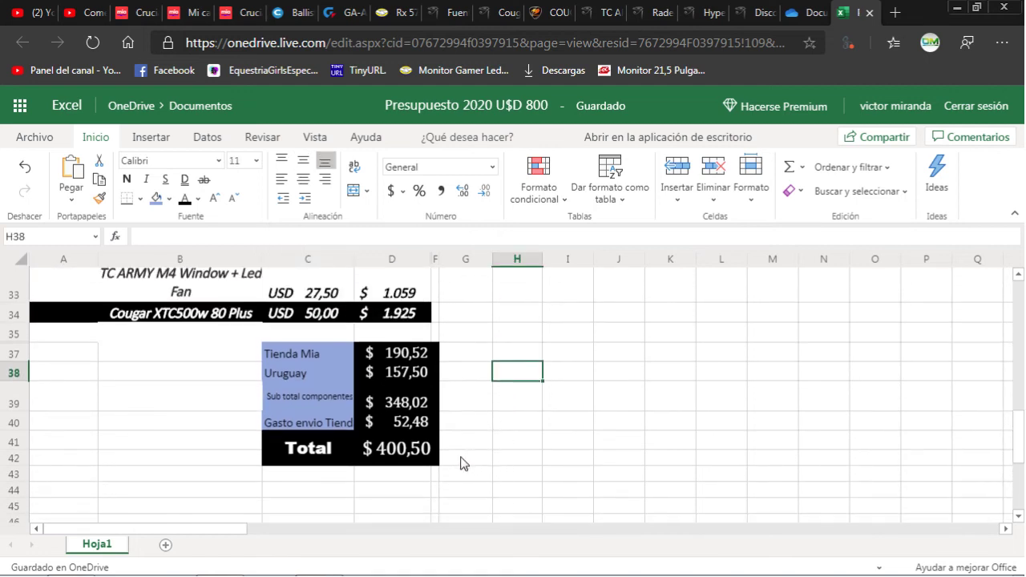
pyautogui.click(426, 458)
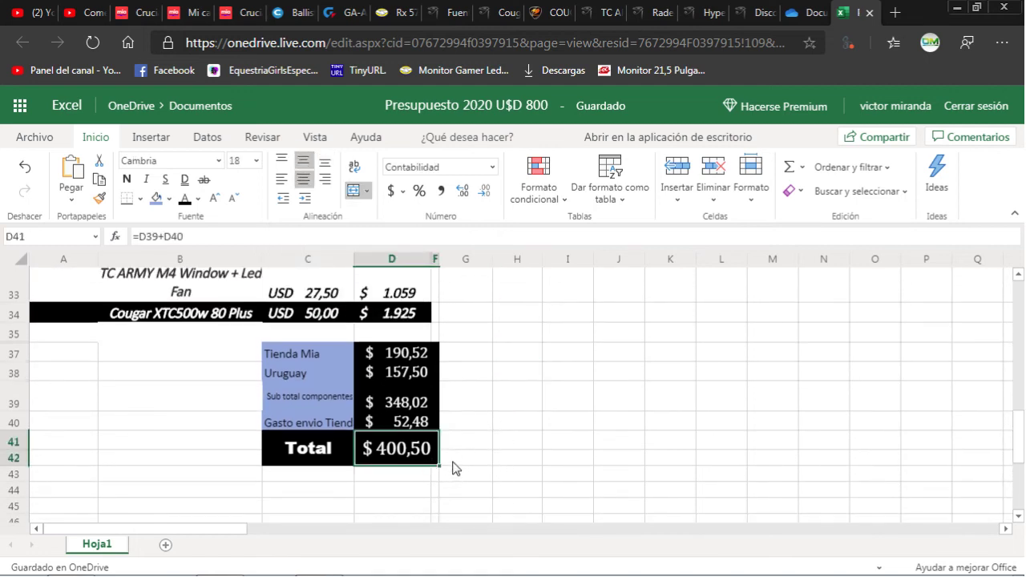
pyautogui.scroll(-1, 452, 468)
pyautogui.scroll(4, 452, 467)
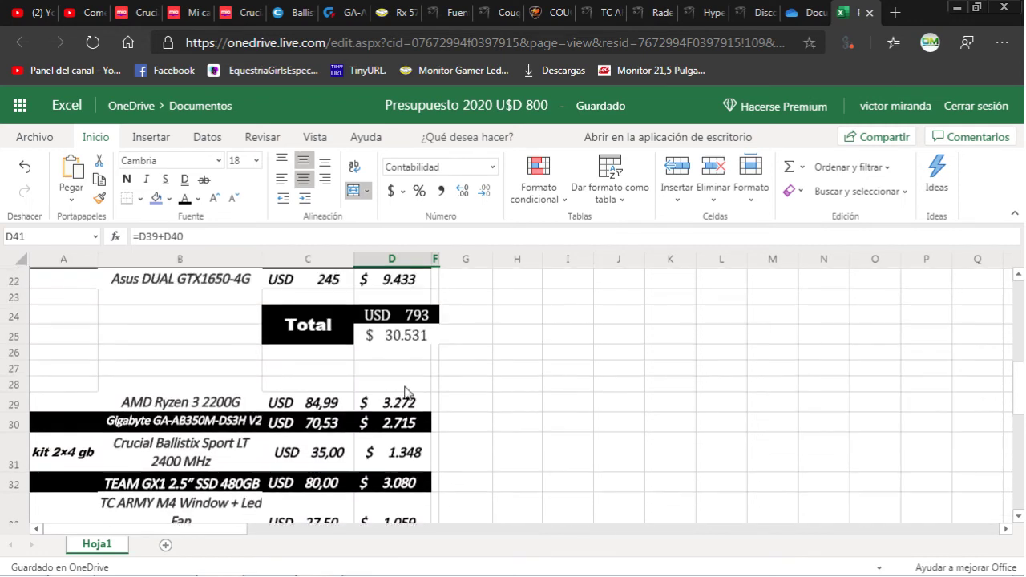
pyautogui.scroll(-2, 376, 409)
pyautogui.scroll(-4, 377, 409)
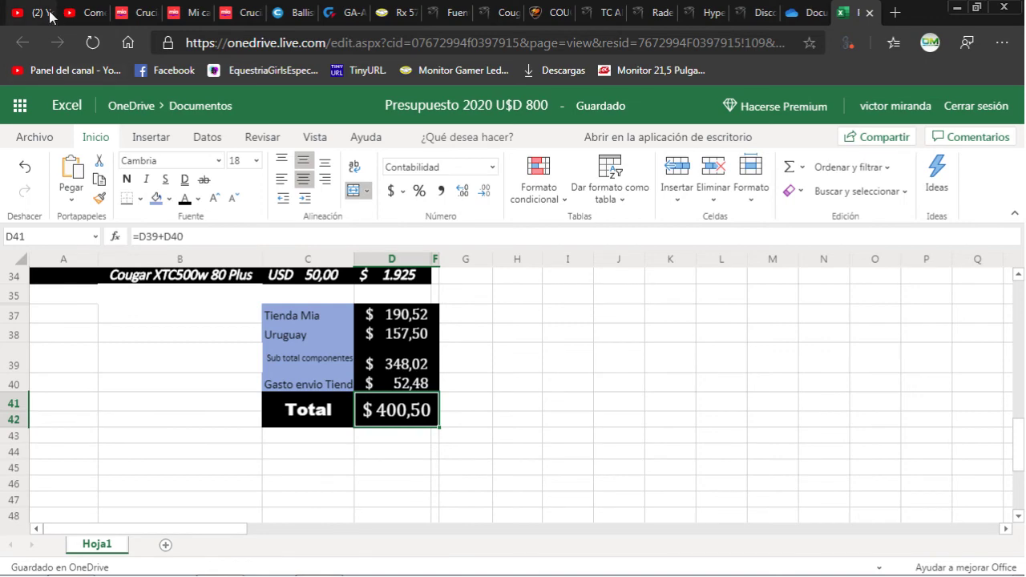
# Switch to YouTube Studio, read the viewer comment requesting a 400-dollar budget, and return to the Excel workbook.
pyautogui.click(88, 15)
pyautogui.scroll(-5, 269, 414)
pyautogui.scroll(-2, 271, 415)
pyautogui.scroll(3, 362, 446)
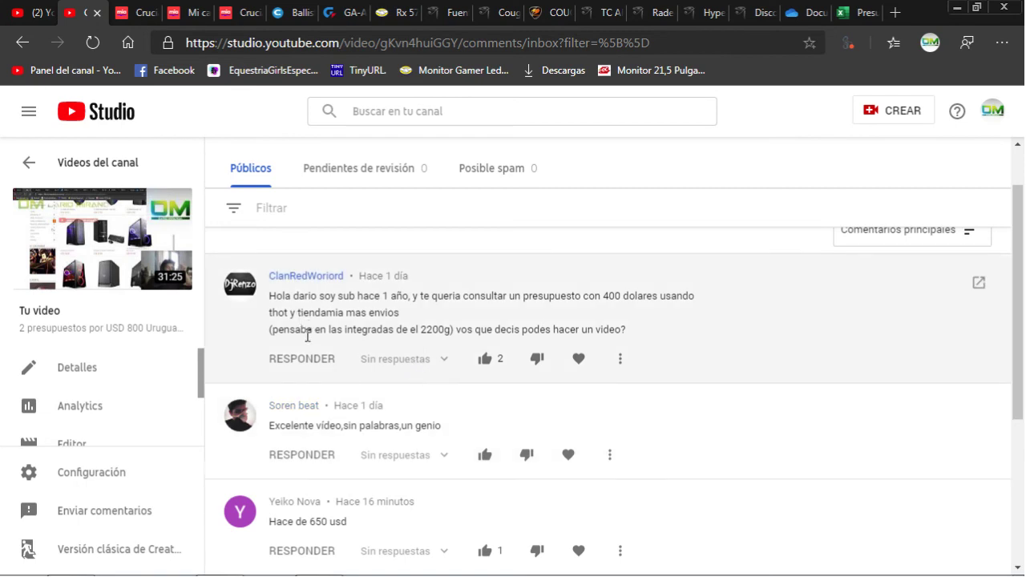
pyautogui.click(856, 13)
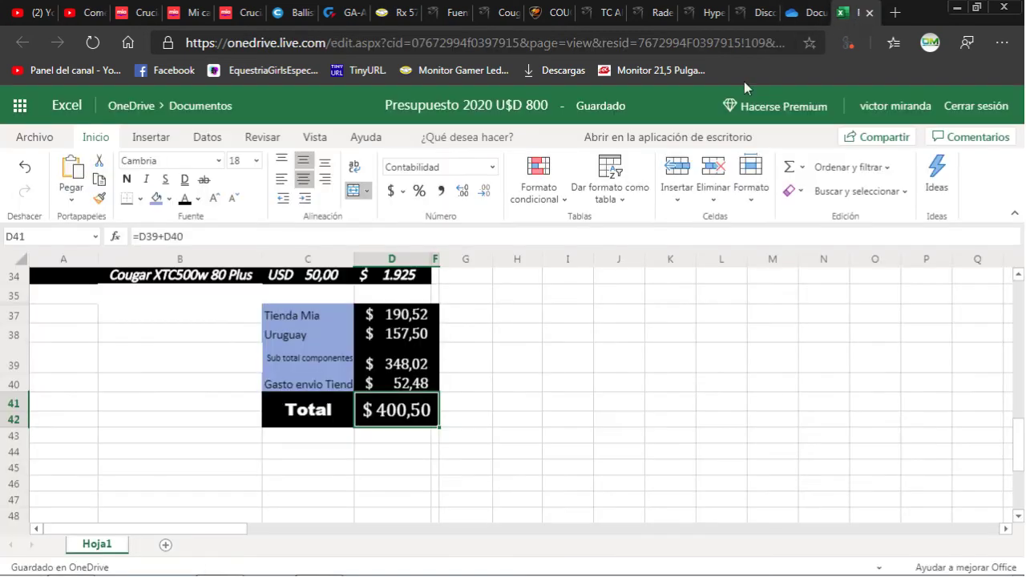
# Compare the final total in D41 and the processor in B29 with the viewer's budget request in YouTube Studio.
pyautogui.click(534, 416)
pyautogui.scroll(5, 529, 420)
pyautogui.scroll(-5, 526, 421)
pyautogui.click(426, 420)
pyautogui.scroll(4, 476, 390)
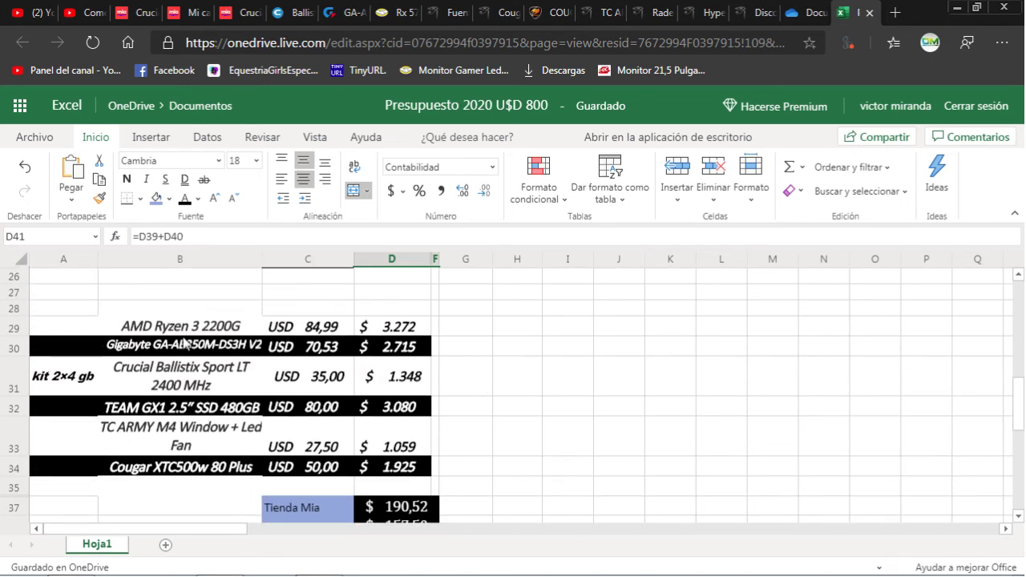
pyautogui.click(186, 329)
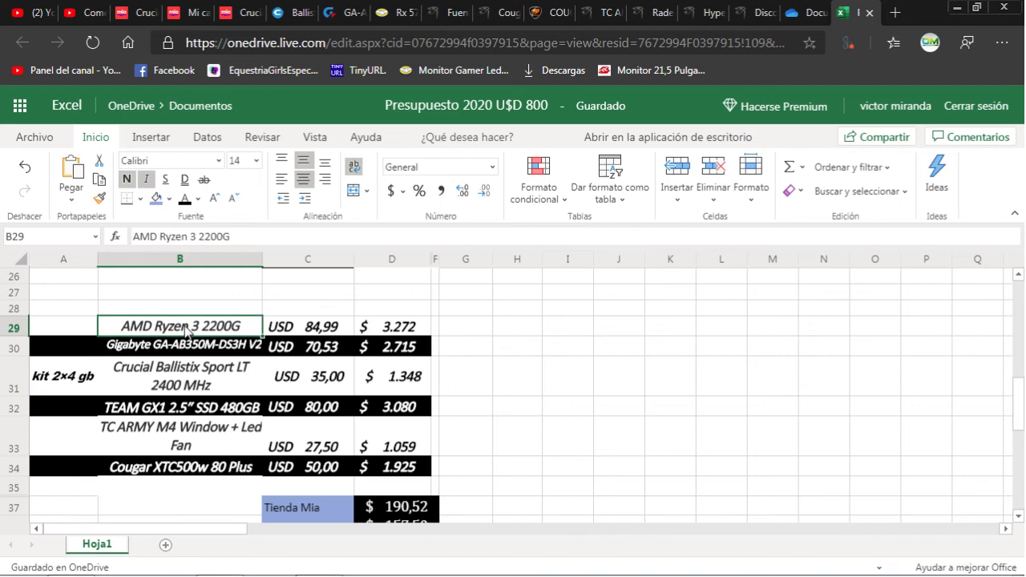
pyautogui.click(497, 351)
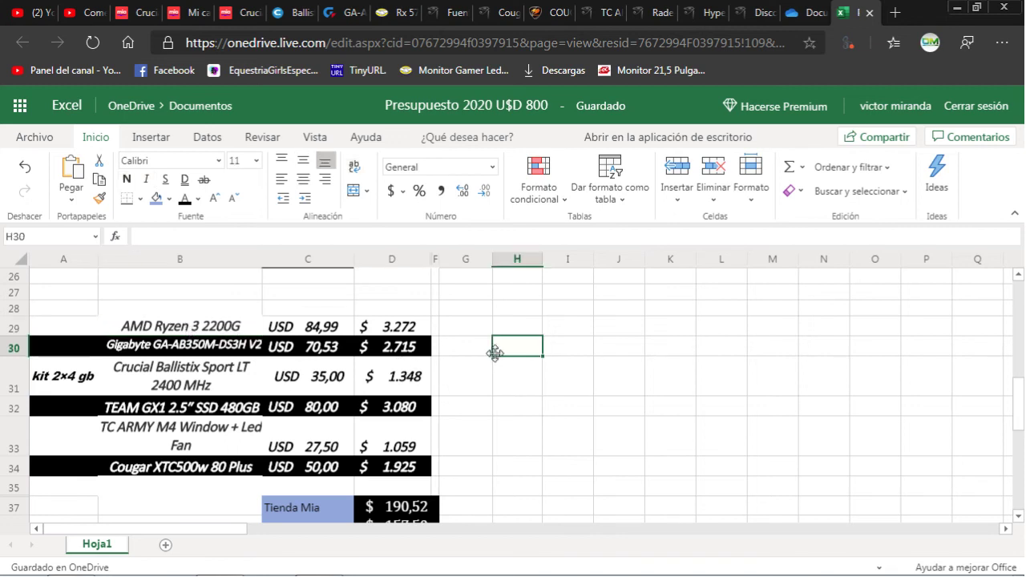
pyautogui.click(87, 15)
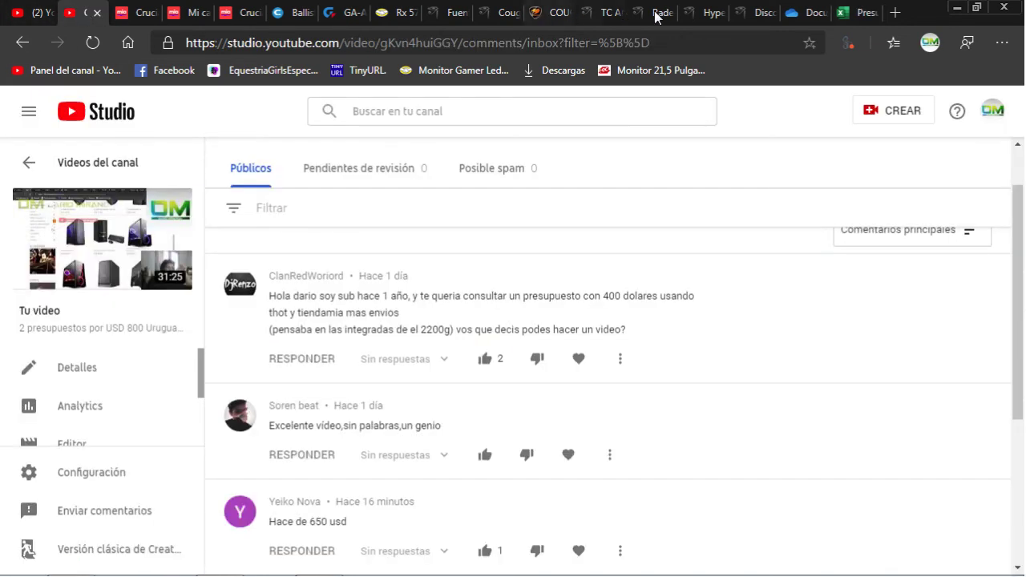
pyautogui.click(848, 15)
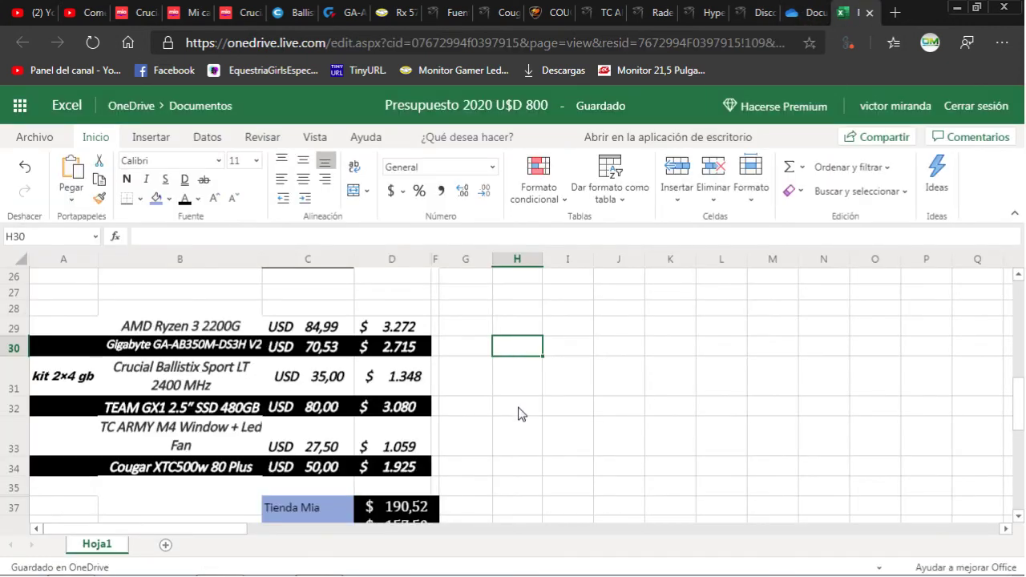
# Examine the components of the new build in B29:B34, from the processor to the Cougar power supply.
pyautogui.scroll(-1, 520, 414)
pyautogui.click(213, 407)
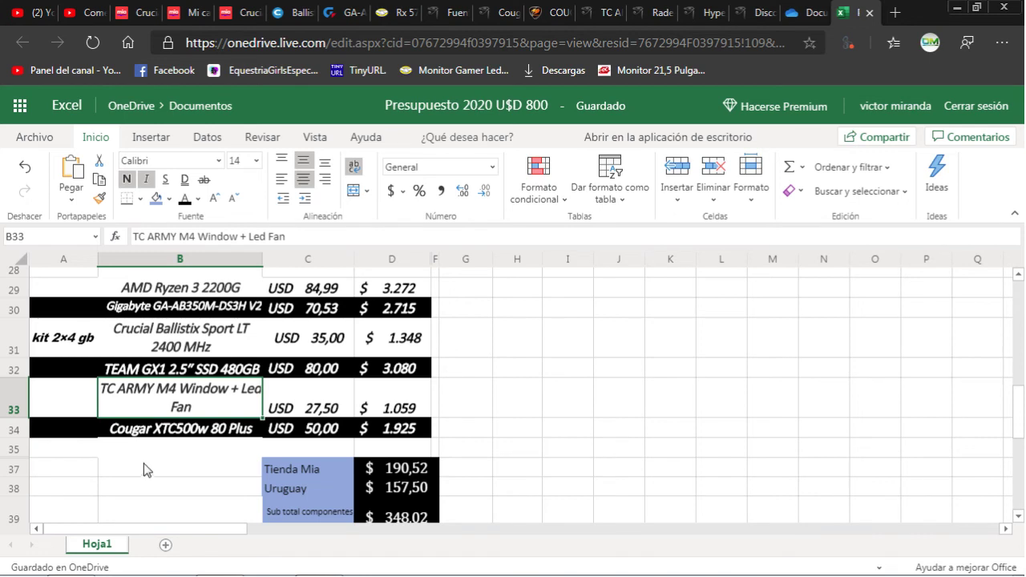
pyautogui.scroll(-1, 147, 465)
pyautogui.scroll(1, 146, 465)
pyautogui.click(218, 293)
pyautogui.click(217, 313)
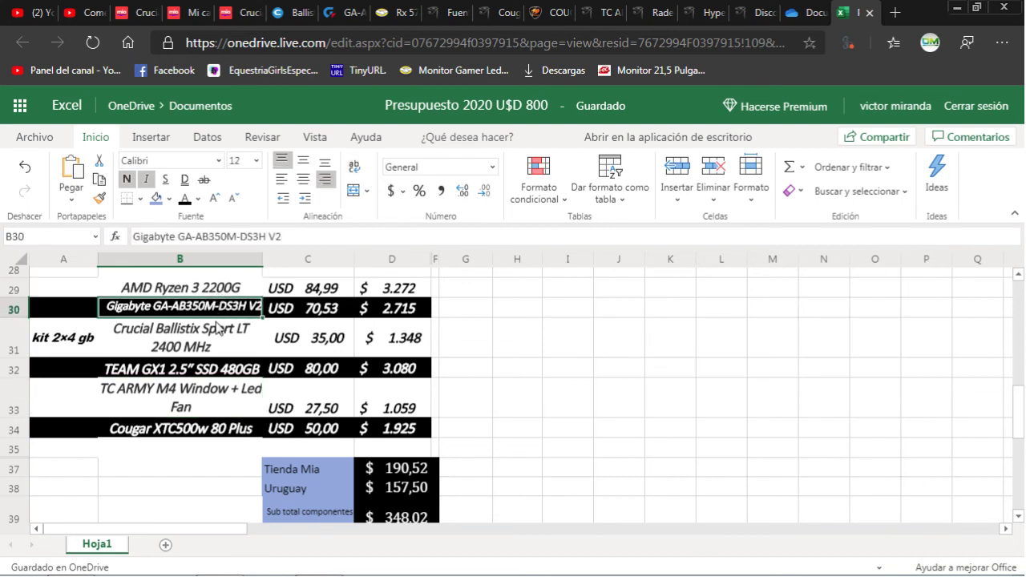
pyautogui.click(216, 333)
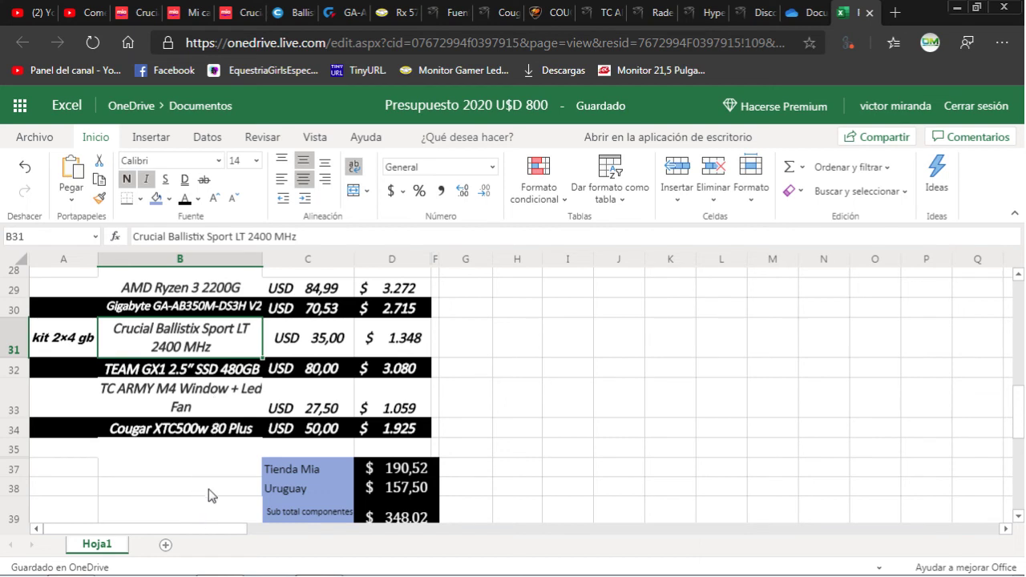
pyautogui.click(196, 407)
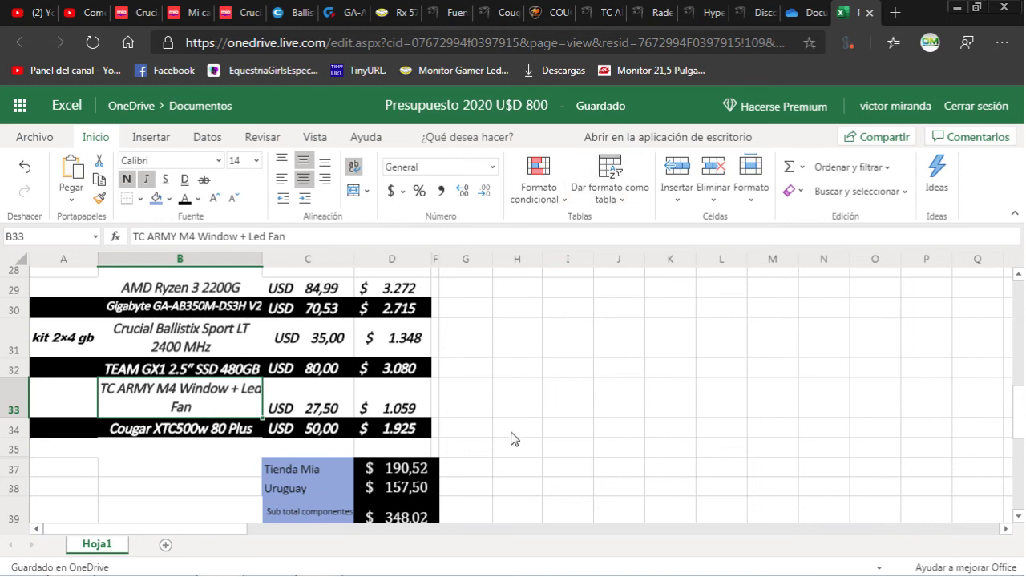
pyautogui.scroll(-1, 454, 404)
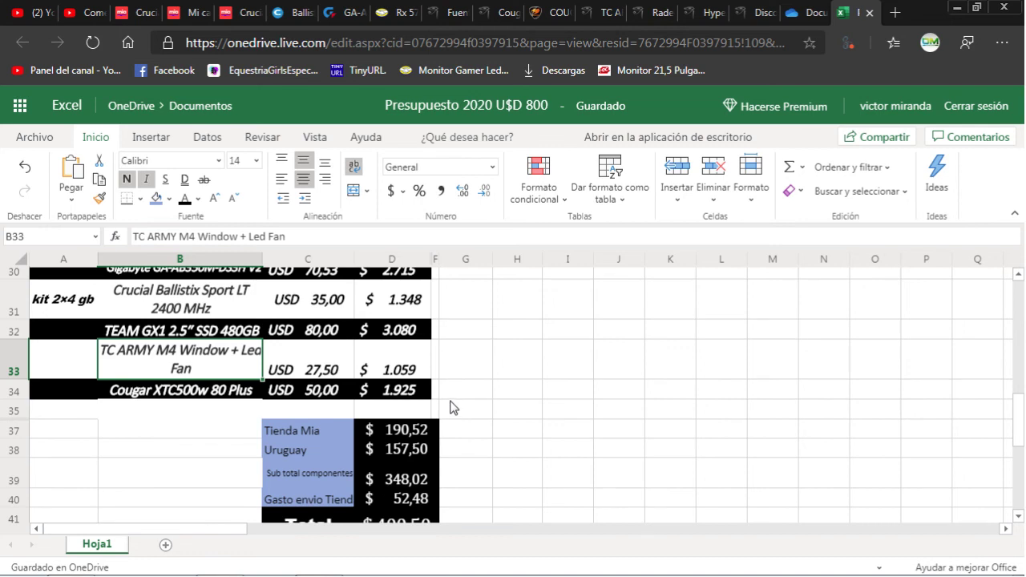
pyautogui.scroll(1, 449, 406)
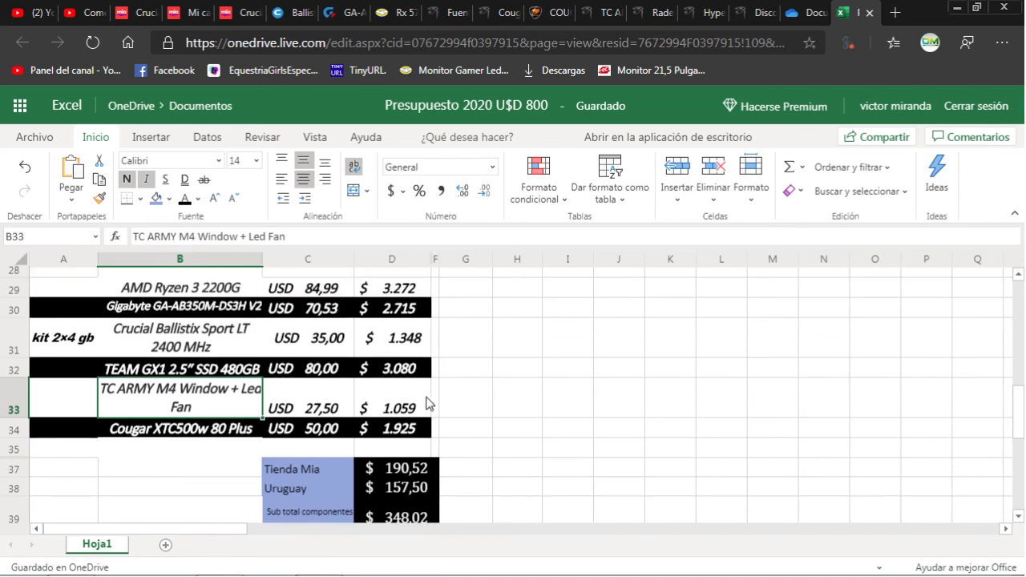
pyautogui.click(201, 435)
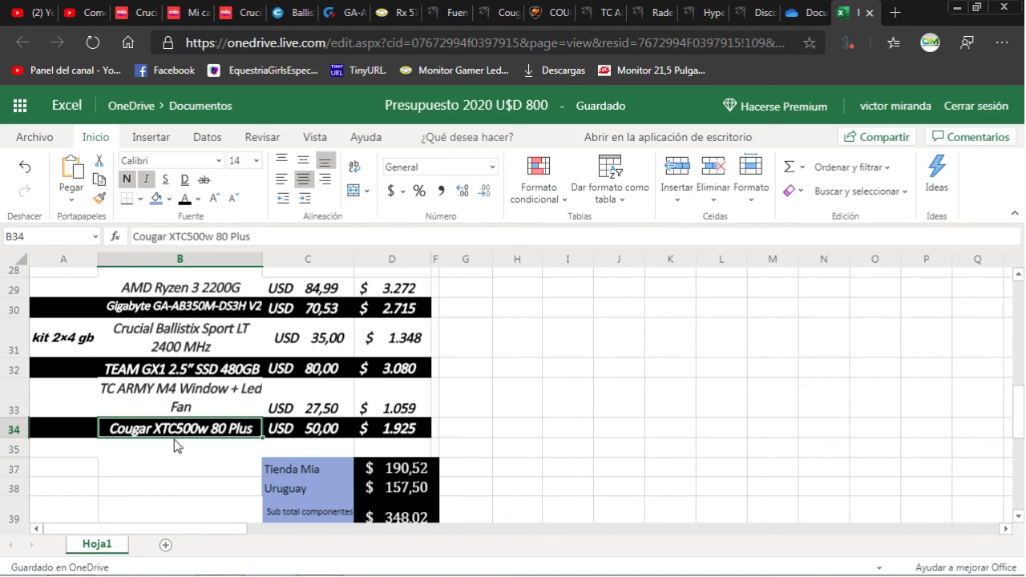
# Recheck the processor, motherboard and memory in B29:B31 and look over the Amd ryzen U$D 800 budget in rows 15 to 25.
pyautogui.scroll(2, 228, 431)
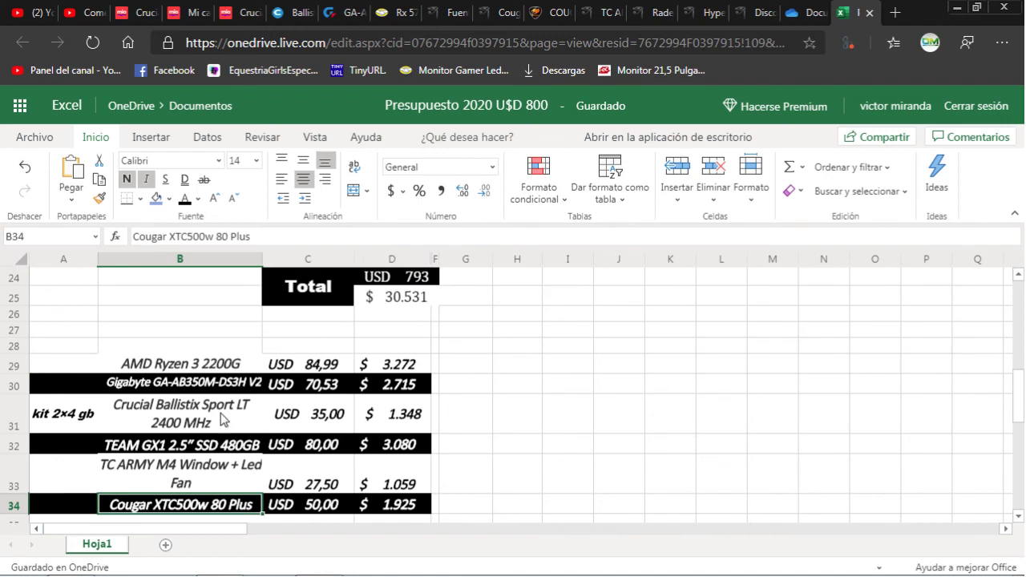
pyautogui.click(221, 363)
pyautogui.click(228, 385)
pyautogui.click(229, 412)
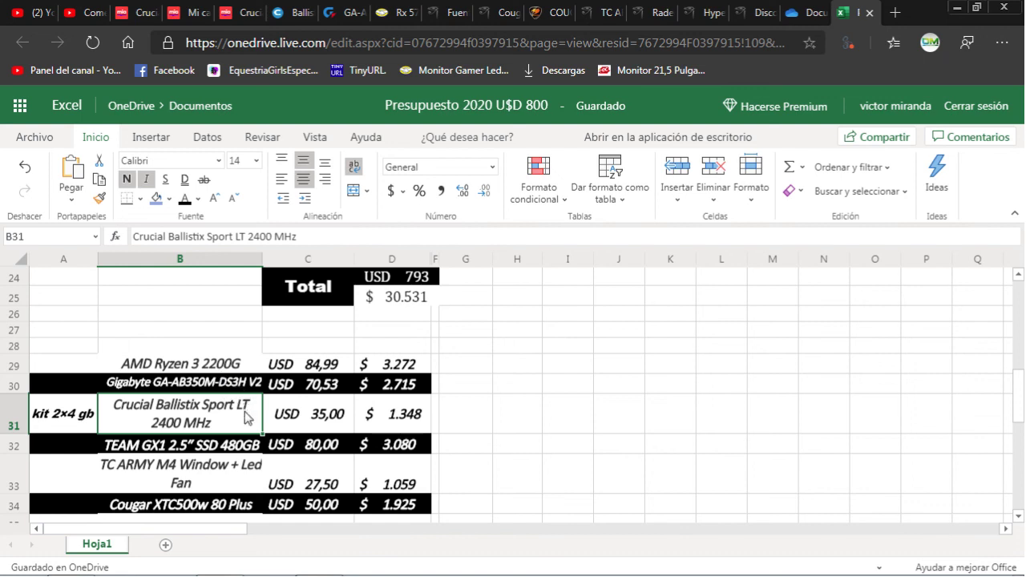
pyautogui.scroll(2, 245, 411)
pyautogui.scroll(3, 243, 414)
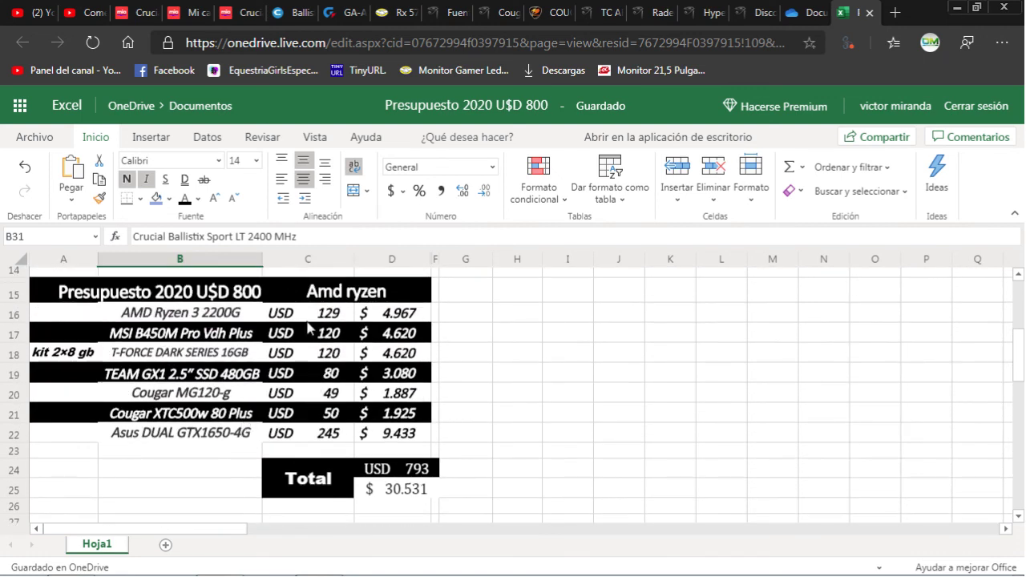
pyautogui.scroll(-2, 302, 337)
pyautogui.scroll(2, 298, 340)
pyautogui.scroll(-6, 298, 340)
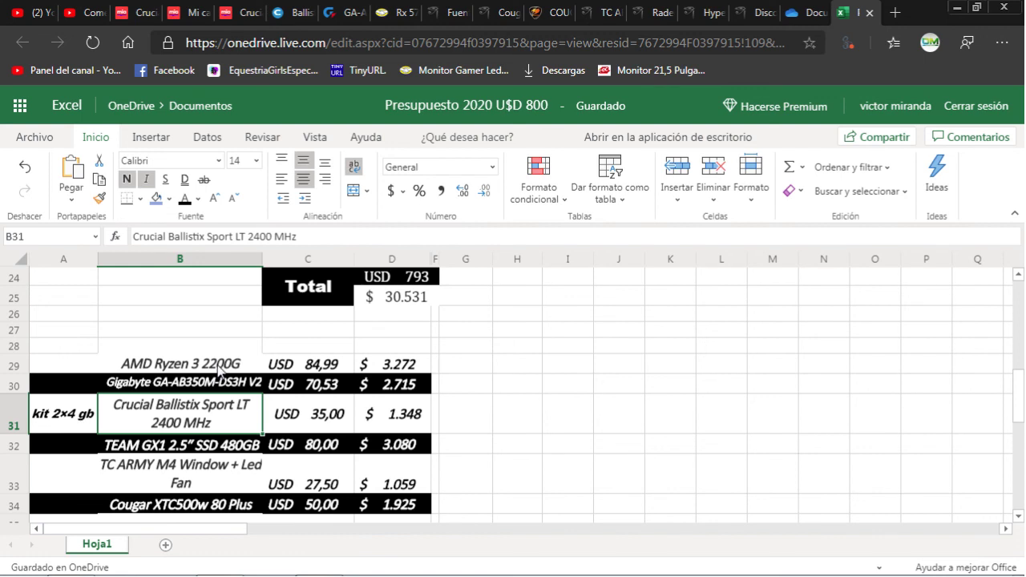
# Compare the new build's AMD Ryzen 3 2200G and Gigabyte motherboard price with the MSI B450M entry in the U$D 800 budget.
pyautogui.click(232, 369)
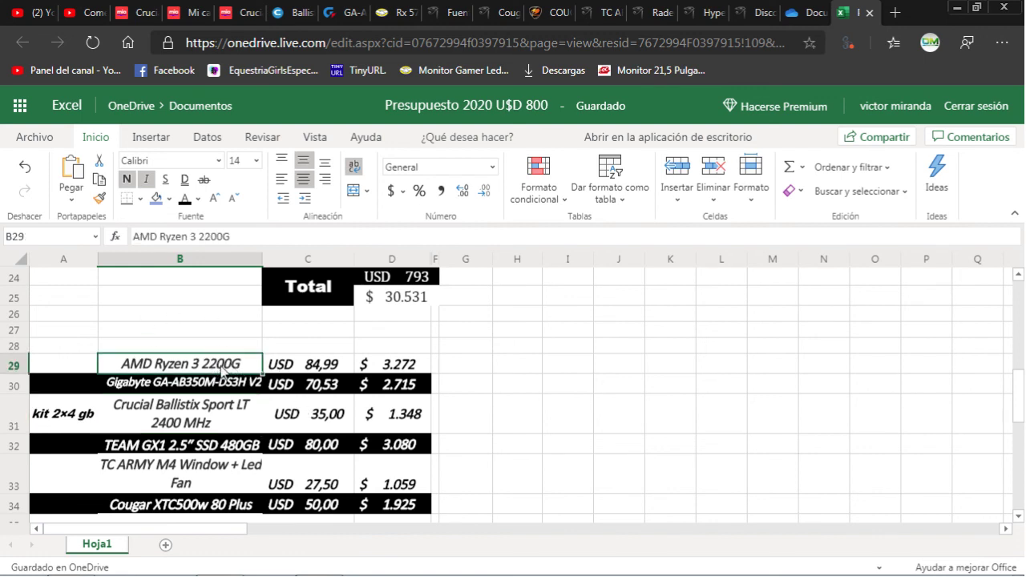
pyautogui.scroll(-1, 225, 377)
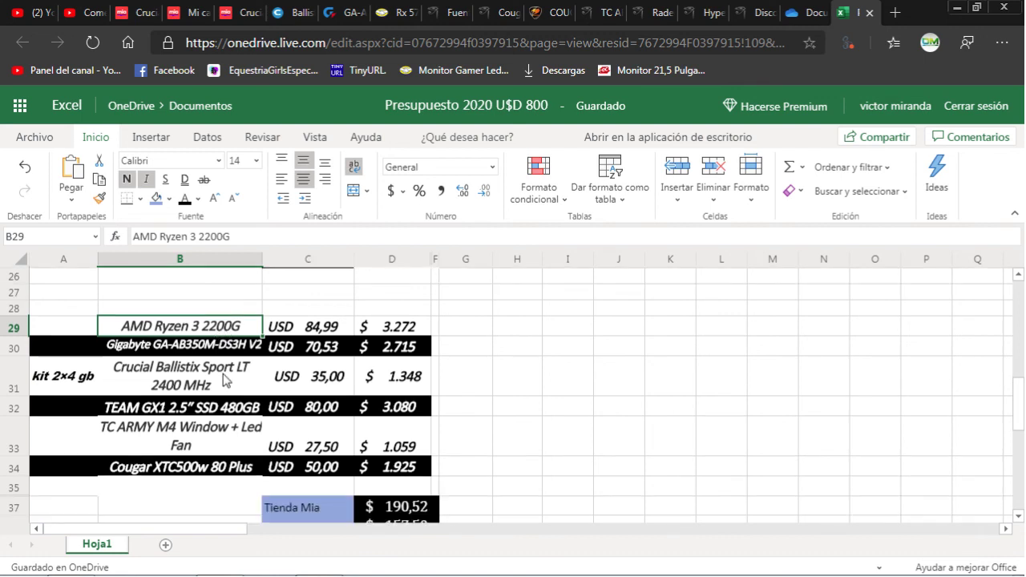
pyautogui.scroll(6, 223, 373)
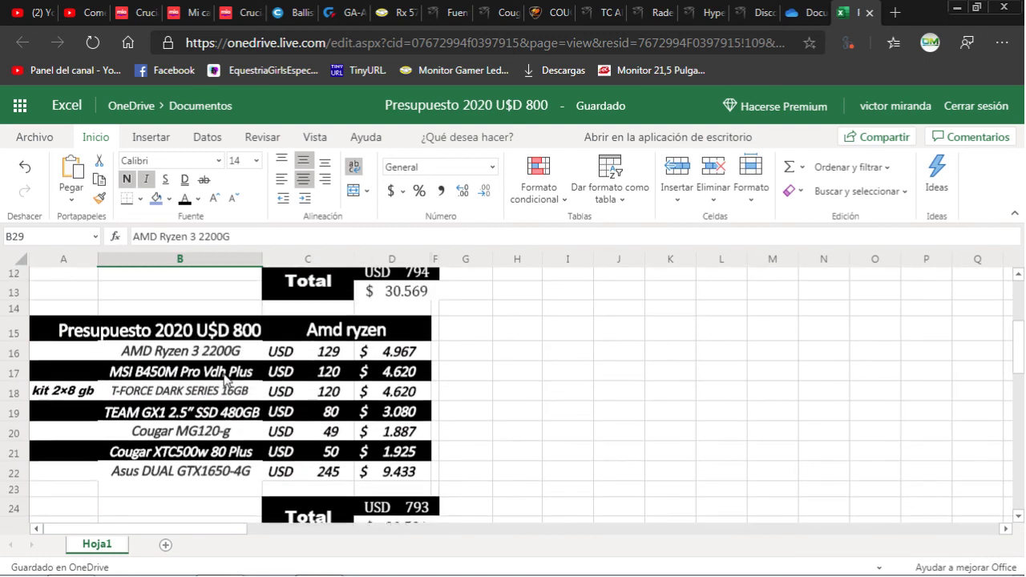
pyautogui.click(201, 374)
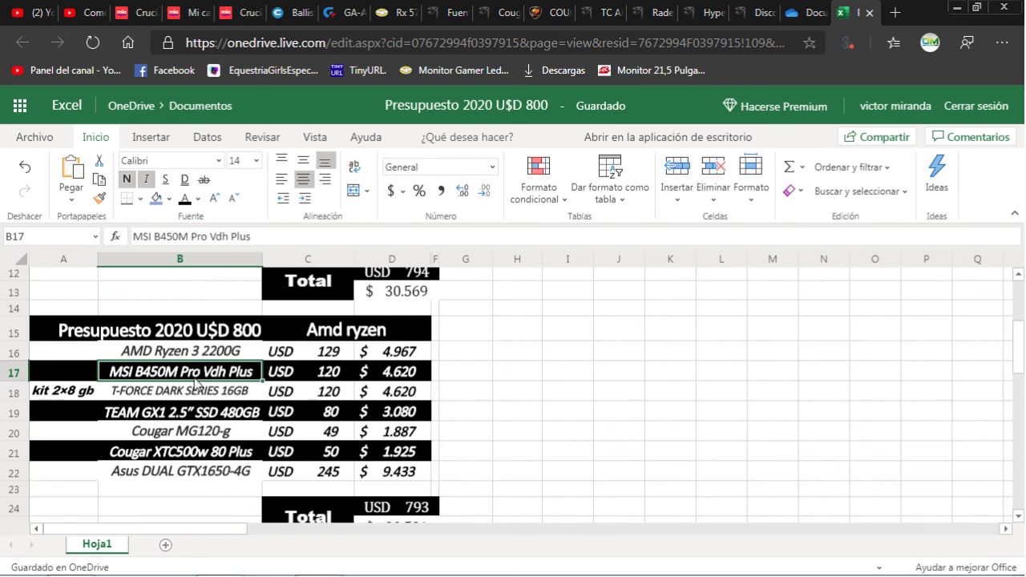
pyautogui.scroll(-1, 196, 383)
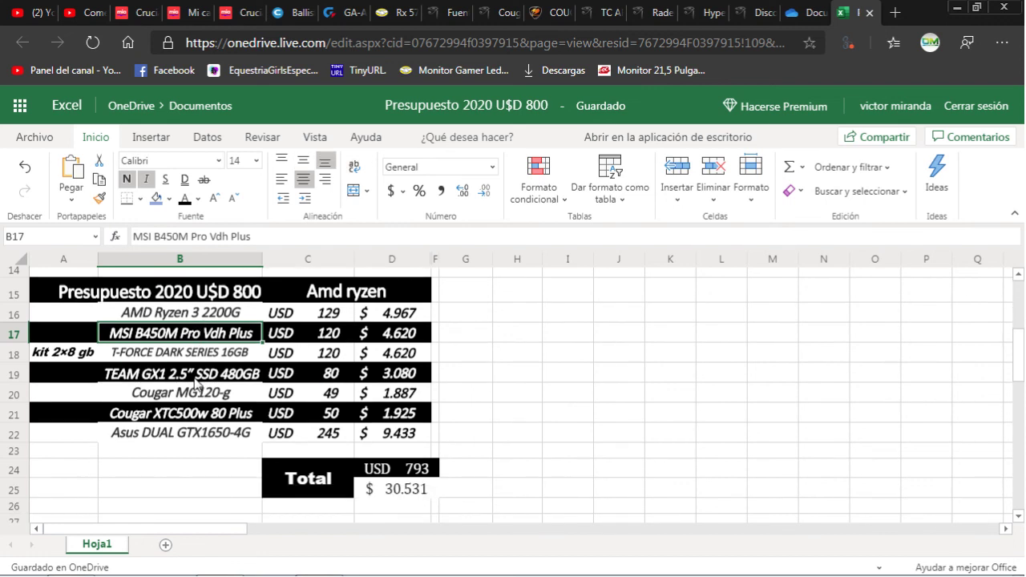
pyautogui.scroll(-4, 194, 382)
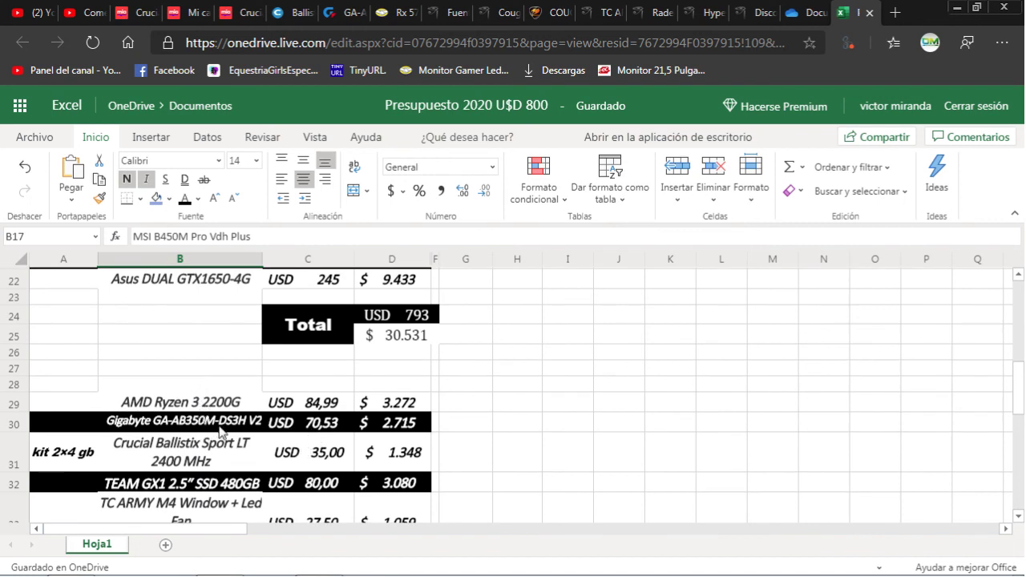
pyautogui.click(308, 425)
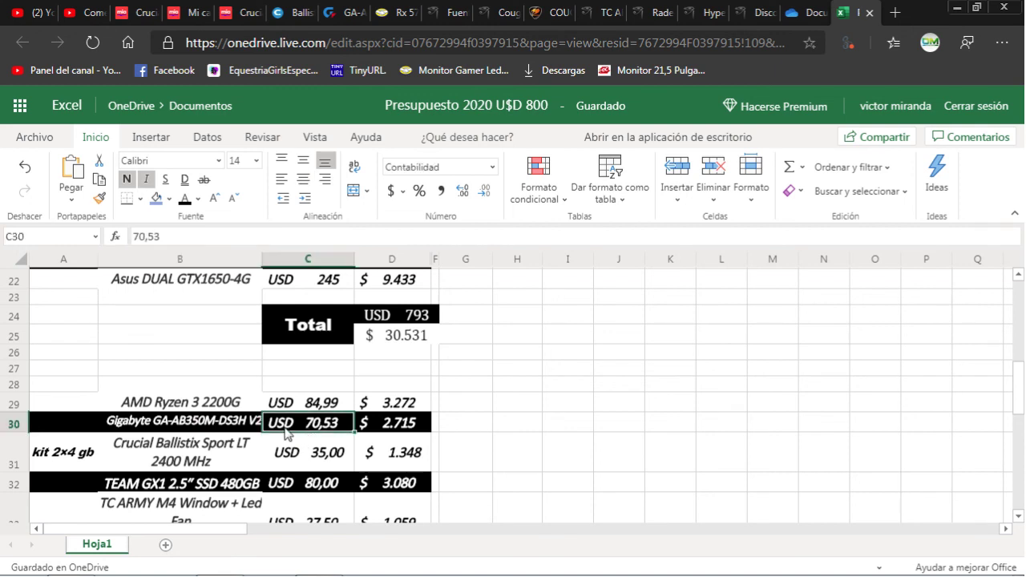
pyautogui.scroll(1, 280, 430)
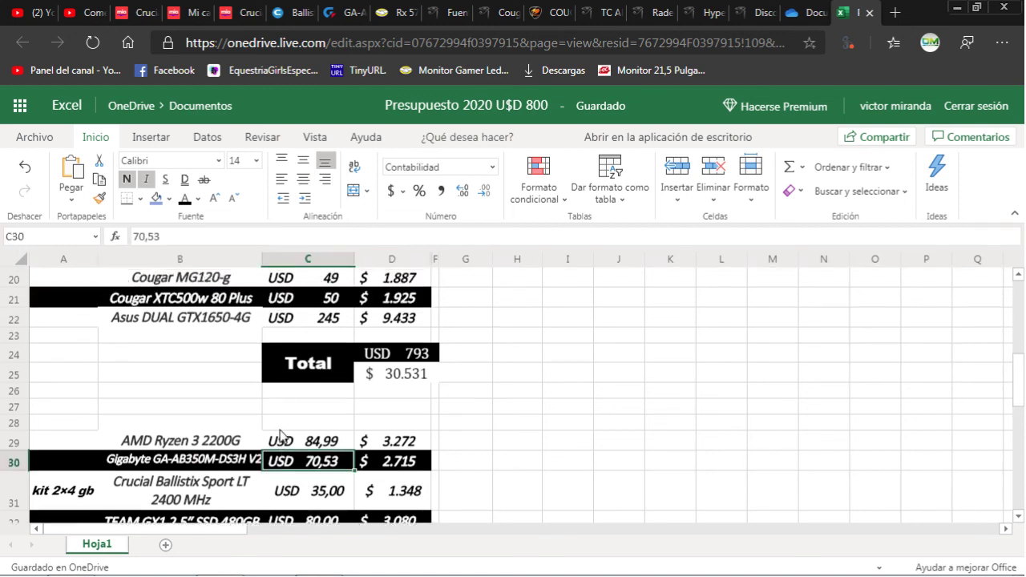
# Recheck the new build's components and prices in rows 29 to 34 against the Amd ryzen U$D 800 budget above.
pyautogui.scroll(-2, 280, 436)
pyautogui.scroll(-1, 279, 438)
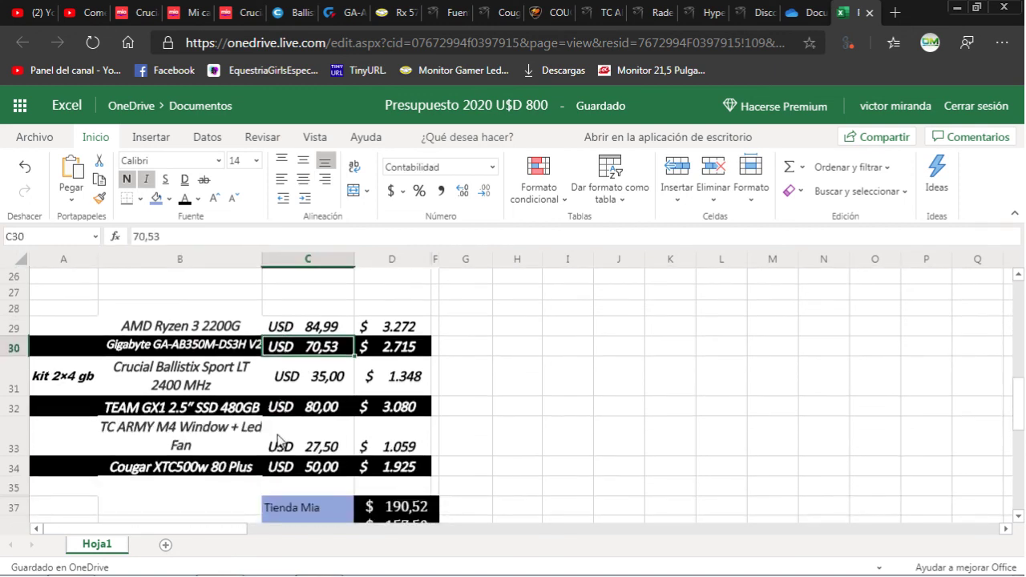
pyautogui.scroll(4, 276, 434)
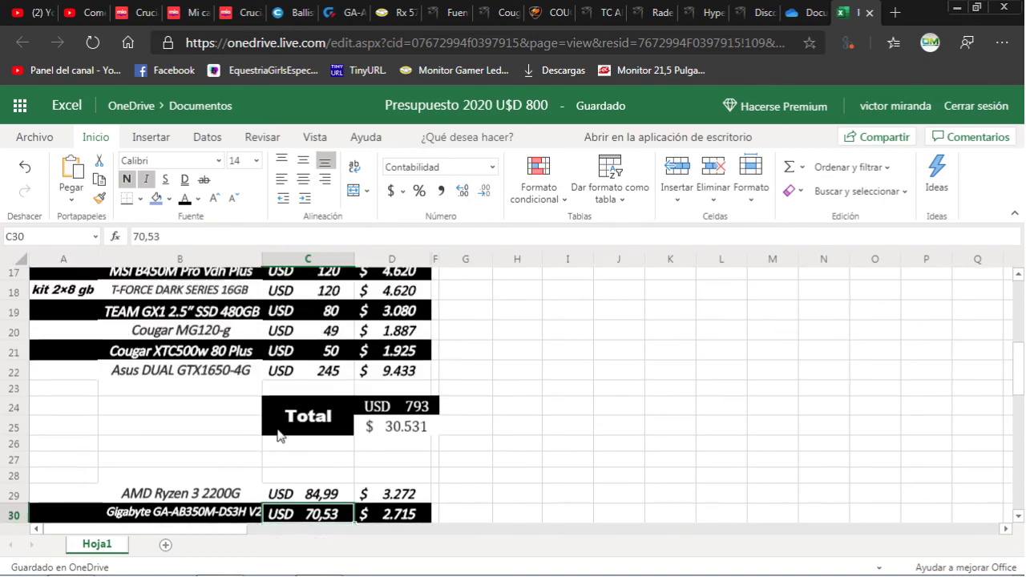
pyautogui.scroll(-3, 277, 430)
pyautogui.scroll(-2, 276, 431)
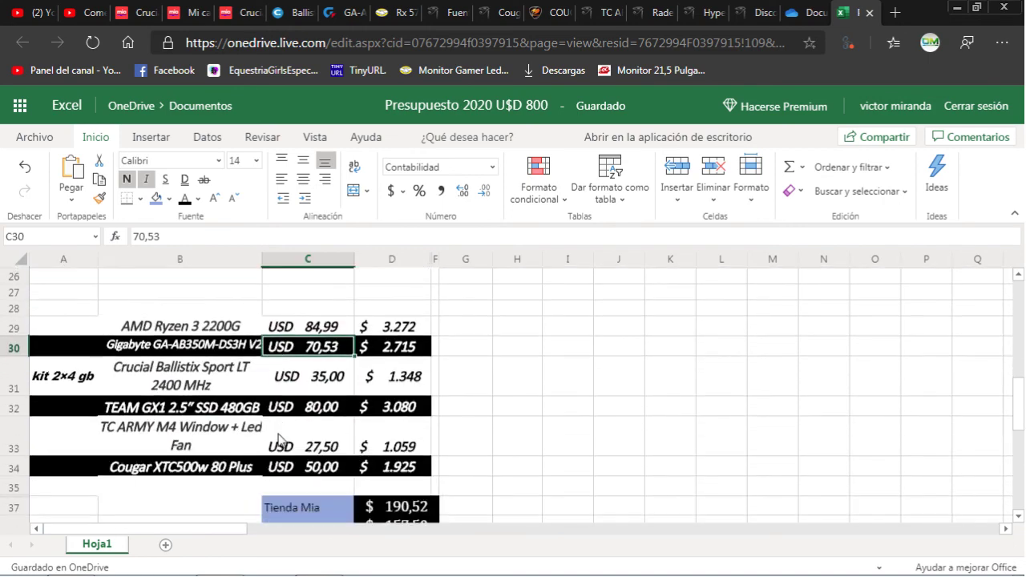
# Reread the viewer comments in YouTube Studio, including the 400-dollar budget request and the rx 570 question, and return to the Excel workbook.
pyautogui.click(94, 16)
pyautogui.scroll(-3, 279, 451)
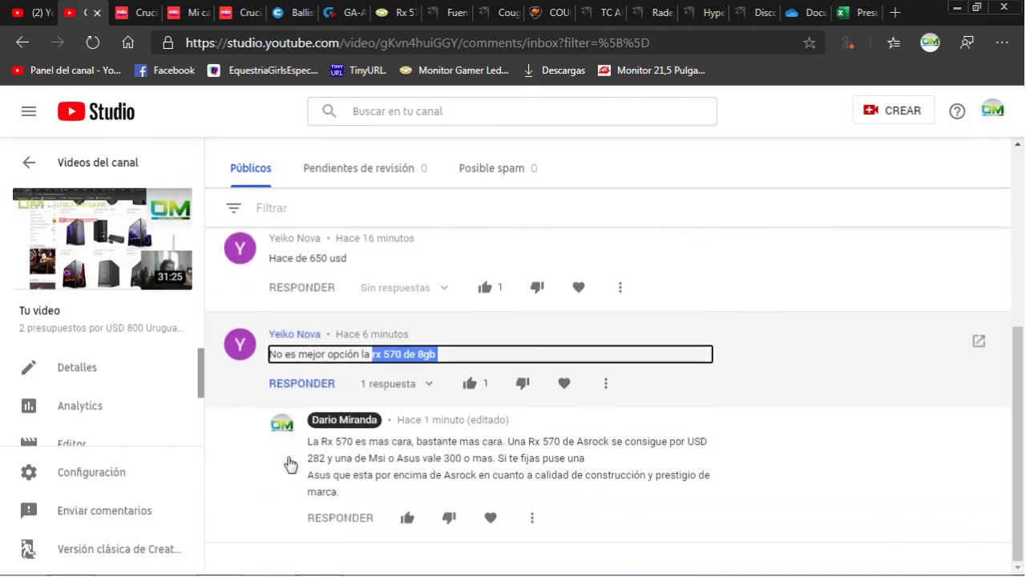
pyautogui.scroll(3, 279, 450)
pyautogui.scroll(1, 280, 445)
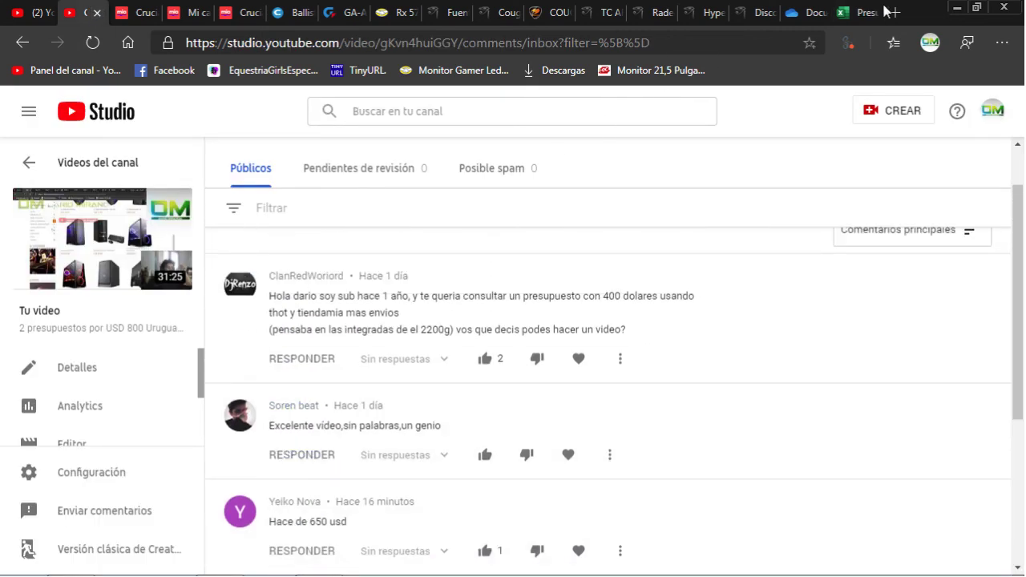
pyautogui.click(851, 15)
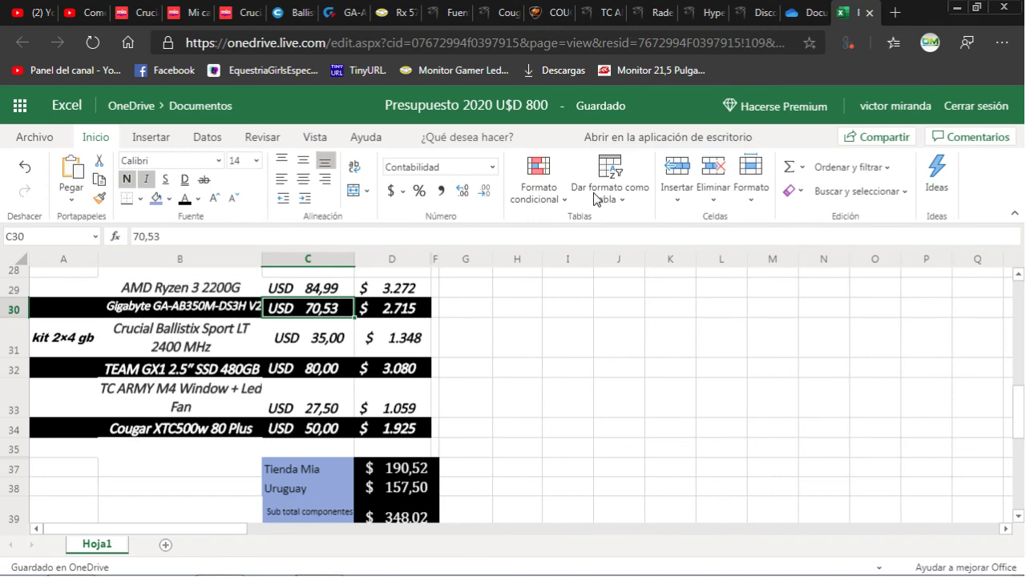
pyautogui.click(37, 135)
pyautogui.click(44, 316)
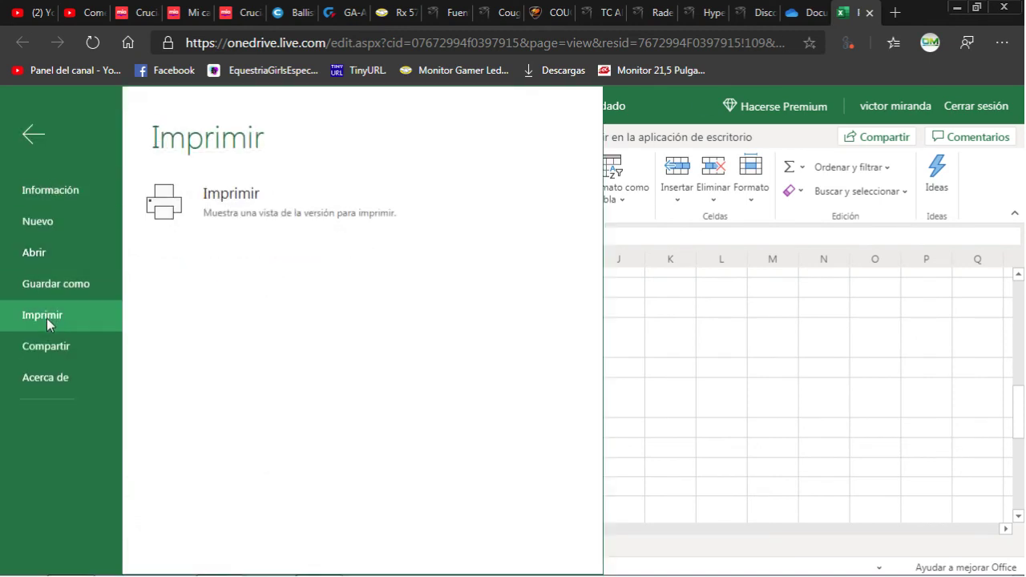
pyautogui.click(178, 206)
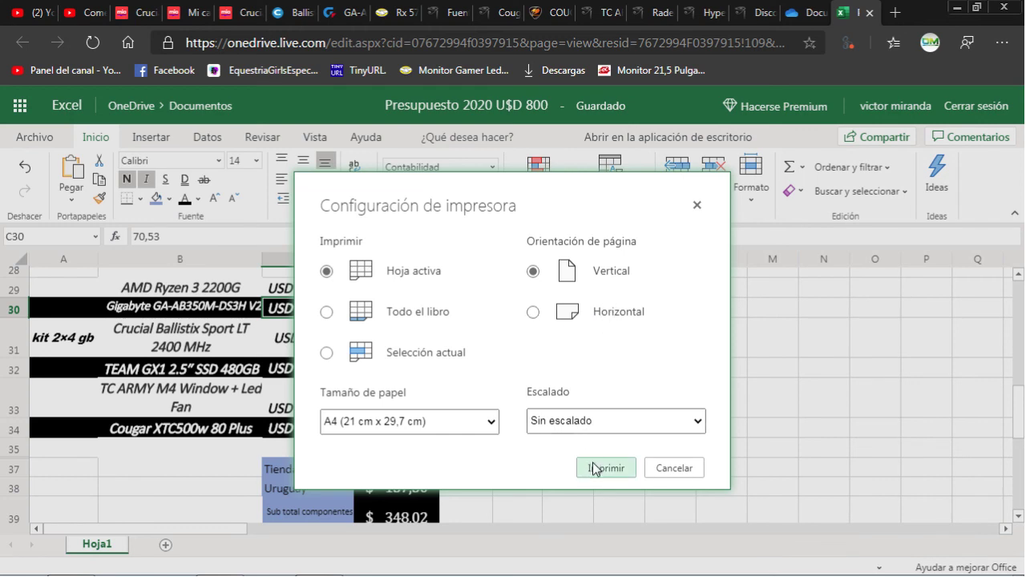
pyautogui.click(674, 468)
# Select the new build's block A28:F42 and open the print preview with active sheet, vertical orientation, A4 paper and no scaling.
pyautogui.scroll(3, 191, 339)
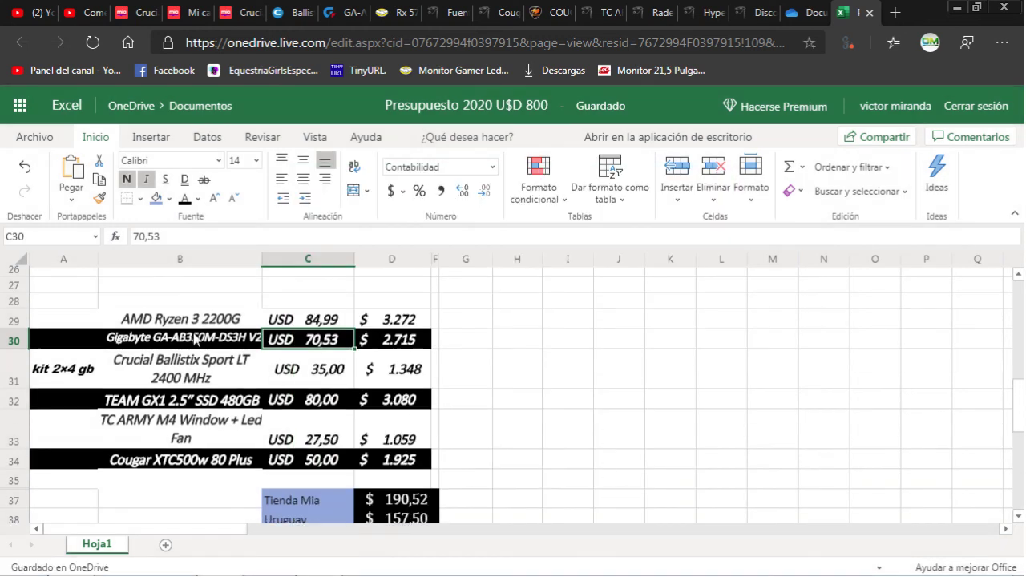
pyautogui.moveTo(41, 344); pyautogui.dragTo(430, 348)
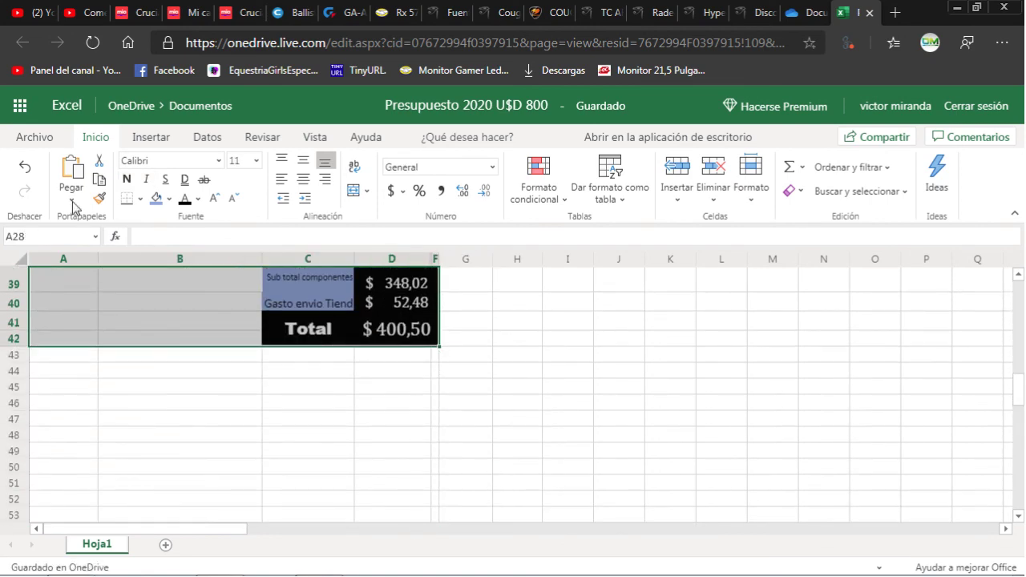
pyautogui.click(49, 137)
pyautogui.click(44, 316)
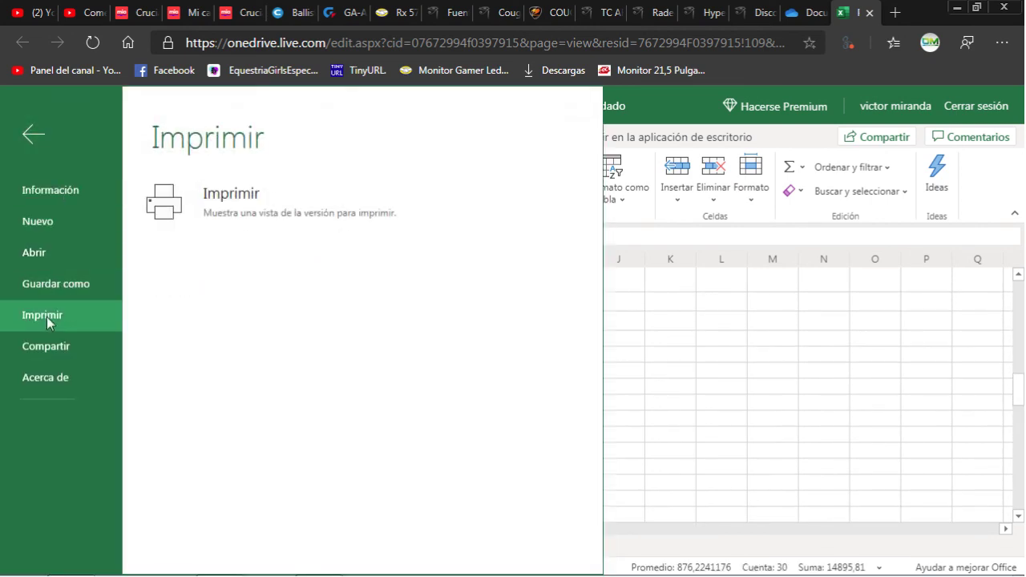
pyautogui.click(182, 207)
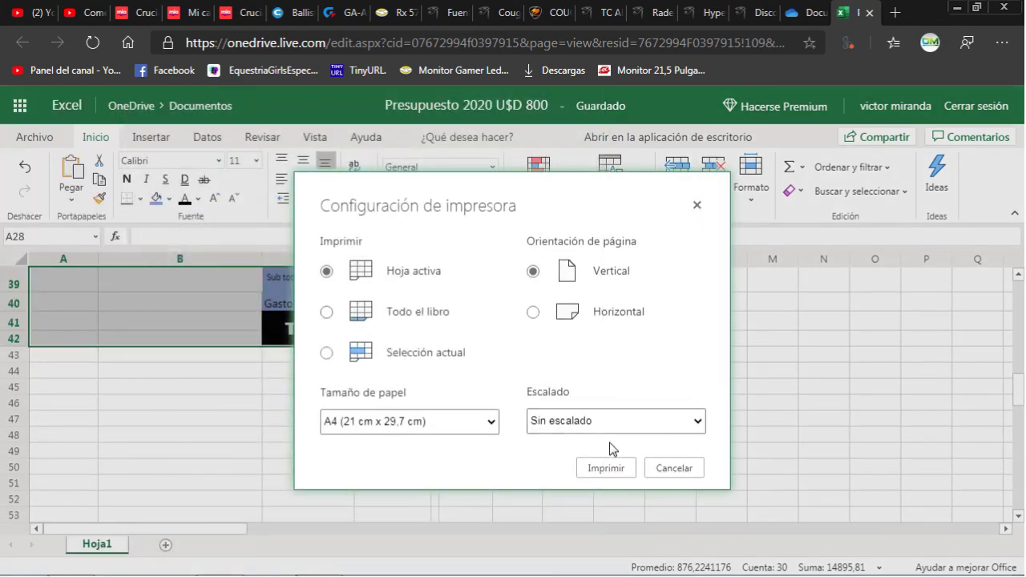
pyautogui.click(607, 467)
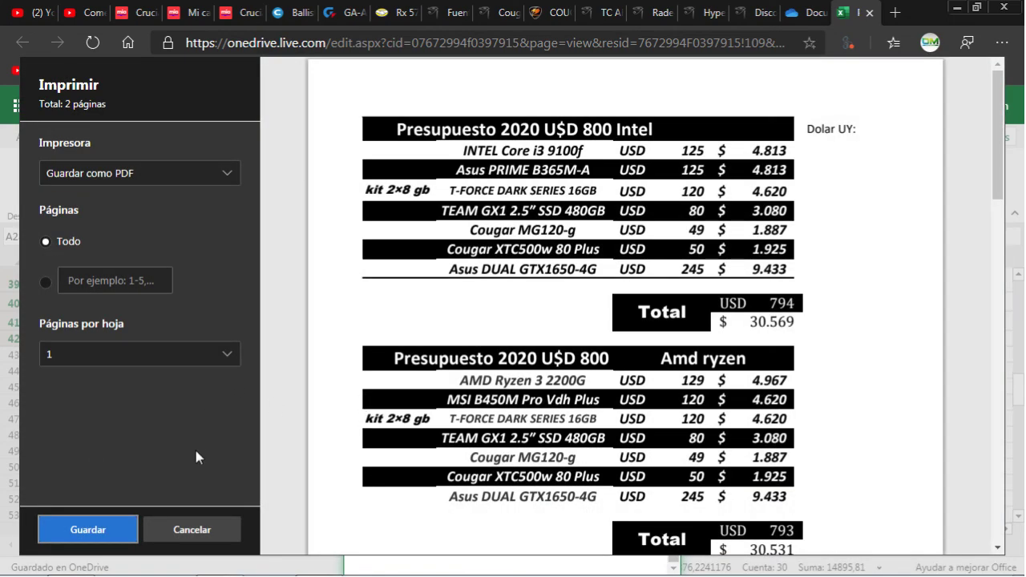
pyautogui.moveTo(399, 569)
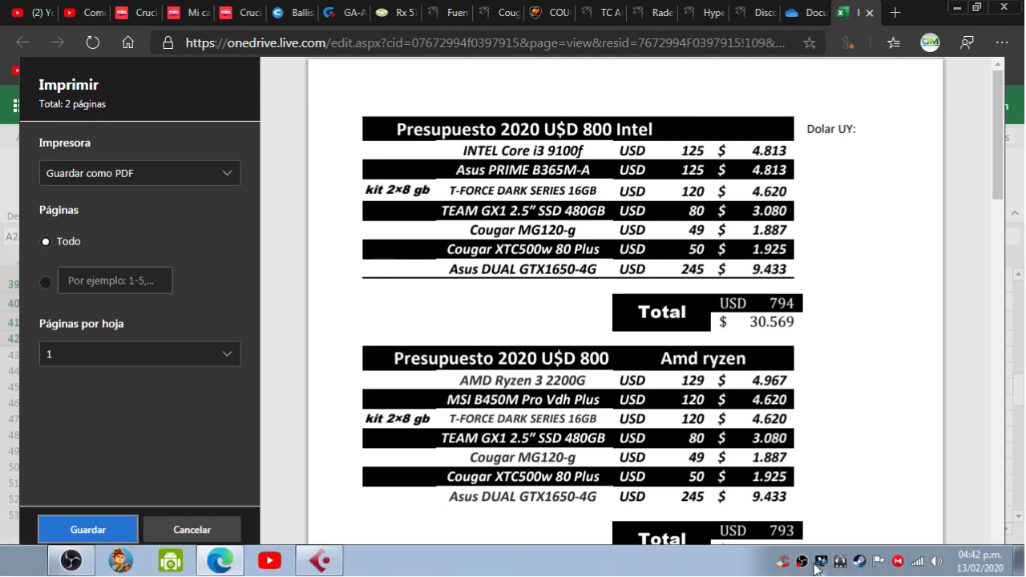